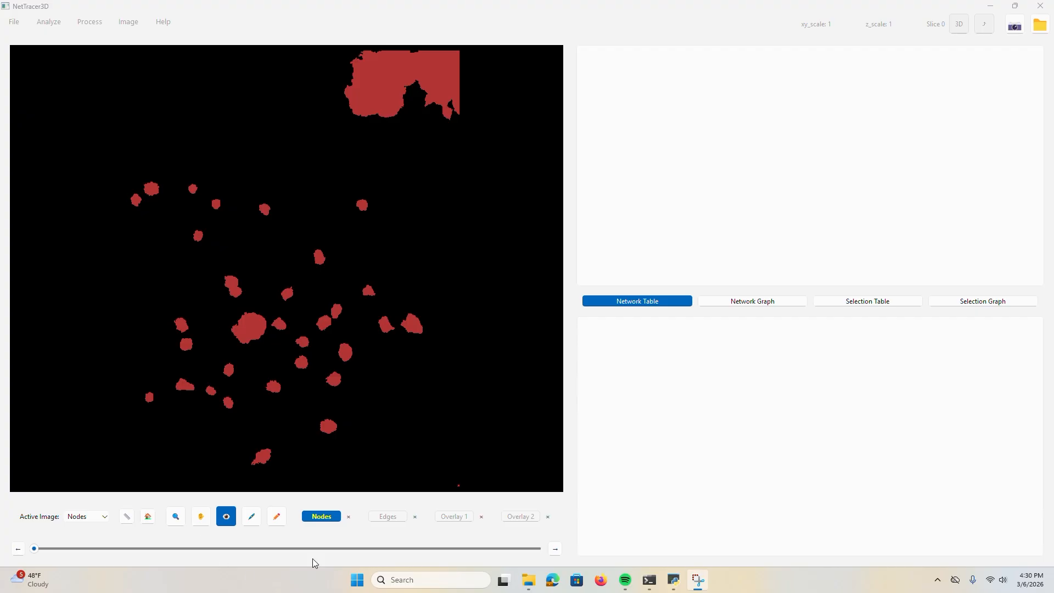
- Toggle the Nodes channel's visibility and select the large upper node and a small node below it to view their object info
{"action": "left_click", "coordinate": [323, 518]}
{"action": "left_click", "coordinate": [323, 516]}
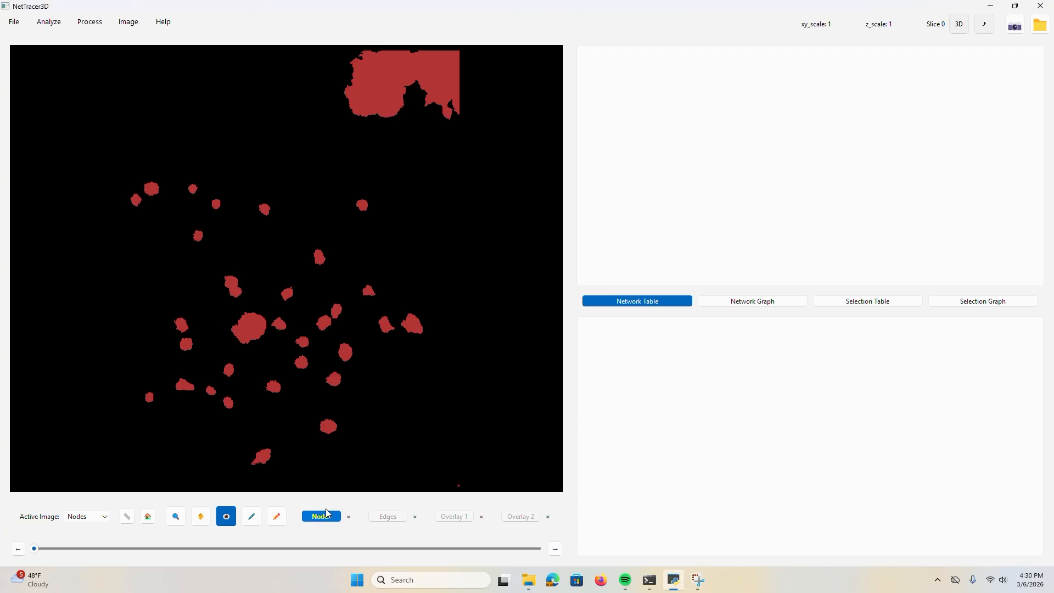
{"action": "left_click", "coordinate": [102, 21]}
{"action": "left_click", "coordinate": [377, 83]}
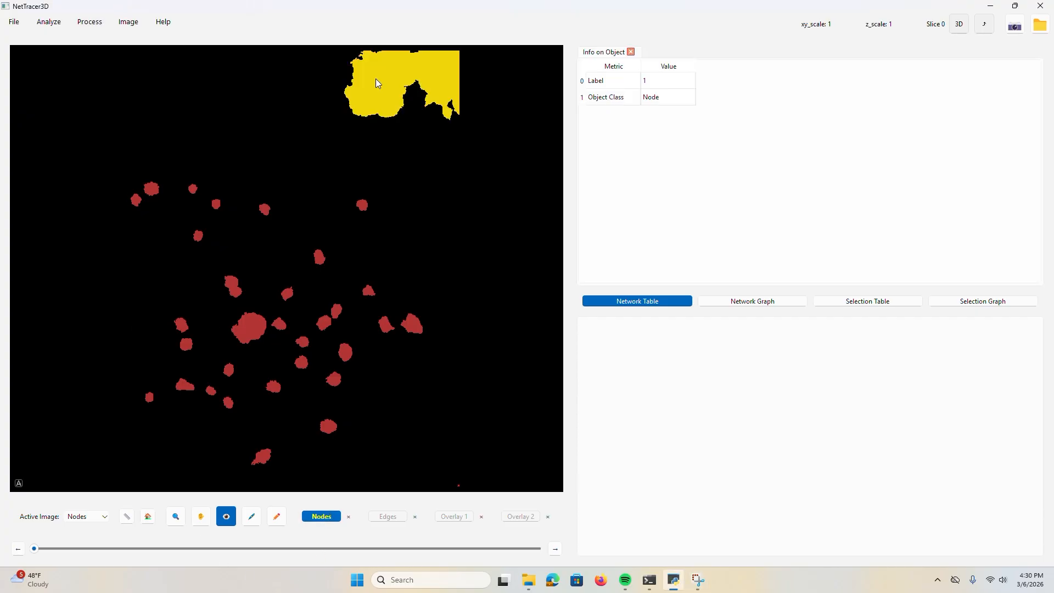
{"action": "left_click", "coordinate": [362, 207]}
- Set up a proximity network from centroids with a search region distance of 200 and at most 5 closest neighbors per node
{"action": "left_click", "coordinate": [88, 22]}
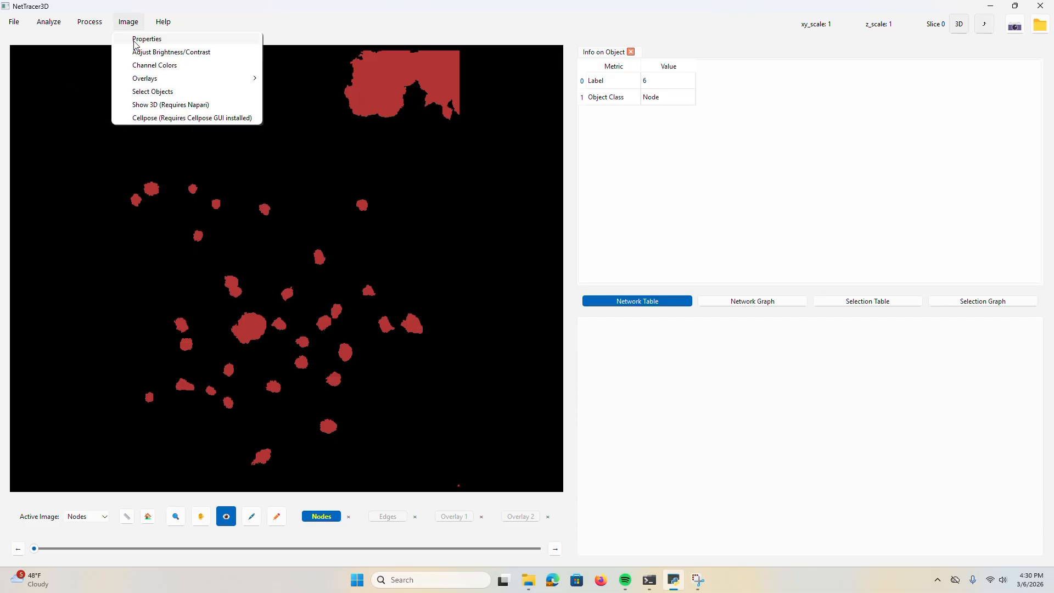
{"action": "mouse_move", "coordinate": [114, 44]}
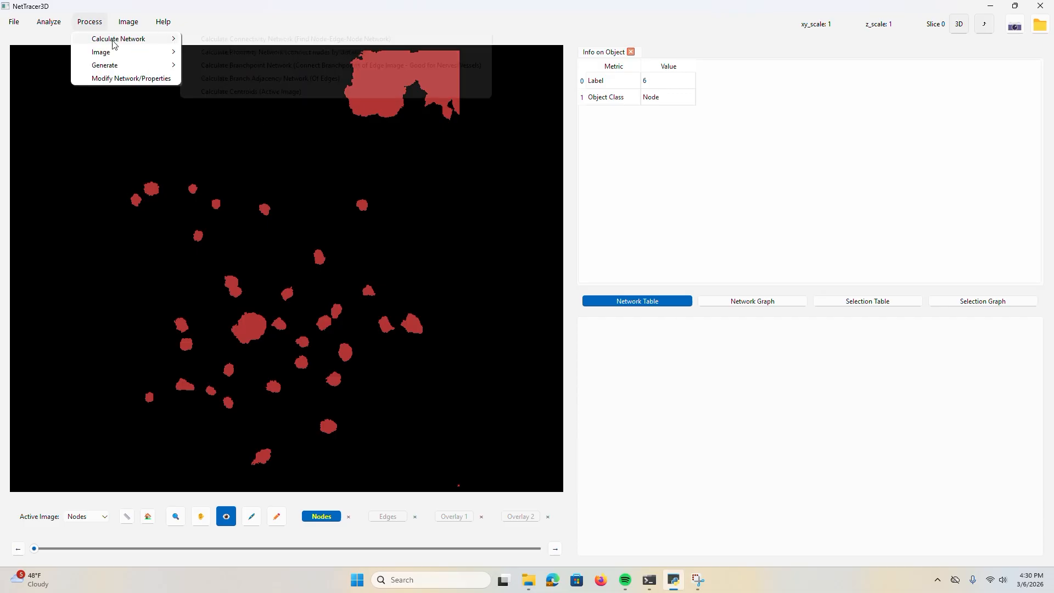
{"action": "left_click", "coordinate": [250, 54]}
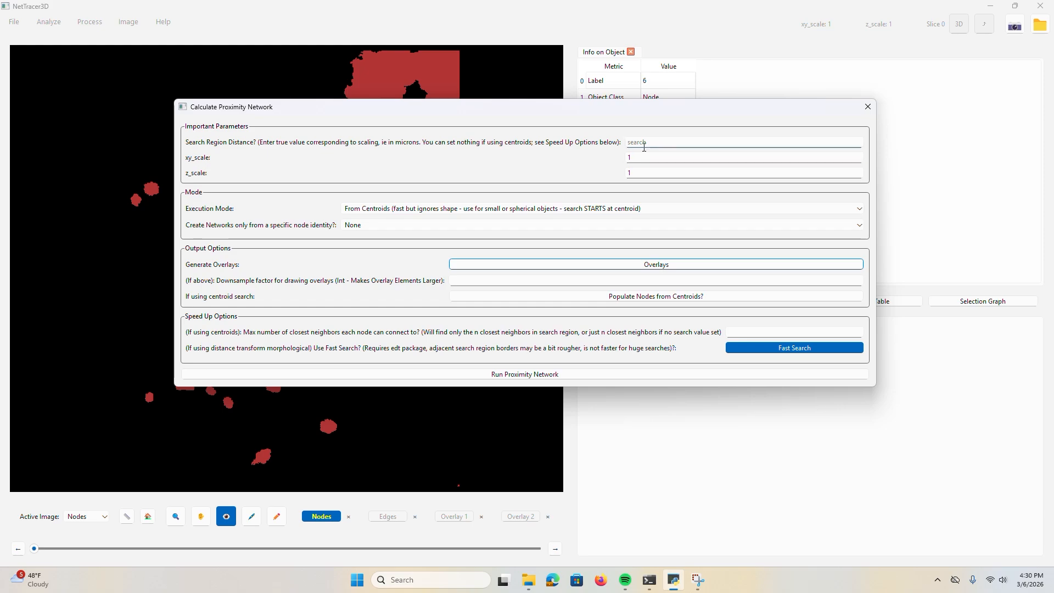
{"action": "left_click", "coordinate": [644, 144]}
{"action": "type", "text": "200"}
{"action": "left_click", "coordinate": [391, 209]}
{"action": "left_click", "coordinate": [393, 217]}
{"action": "left_click", "coordinate": [745, 330]}
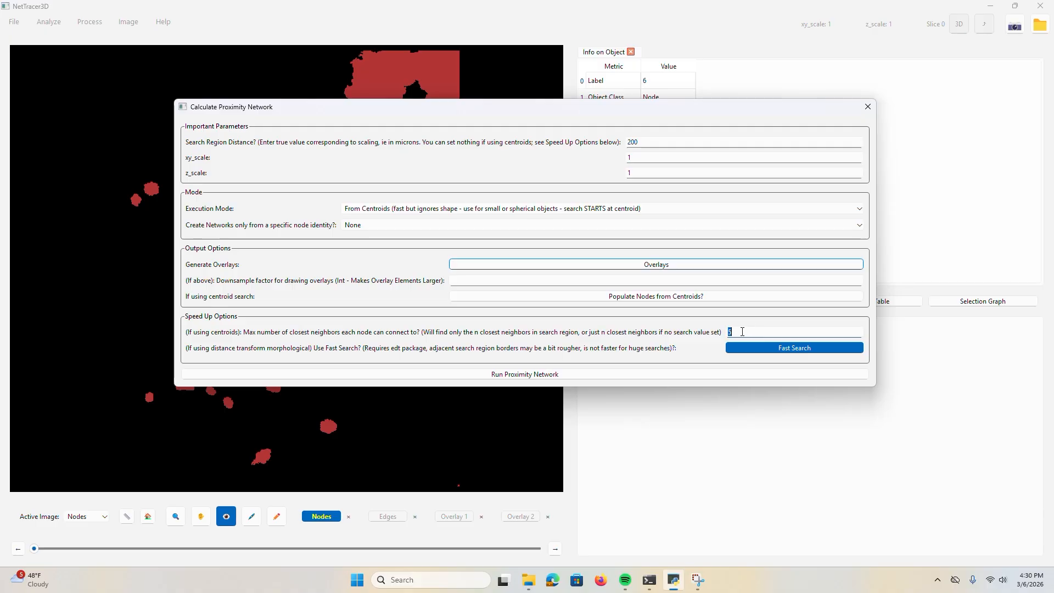
- Review the search distance, scales, execution mode, neighbor limit and node identity options for the proximity network
{"action": "left_click", "coordinate": [645, 141]}
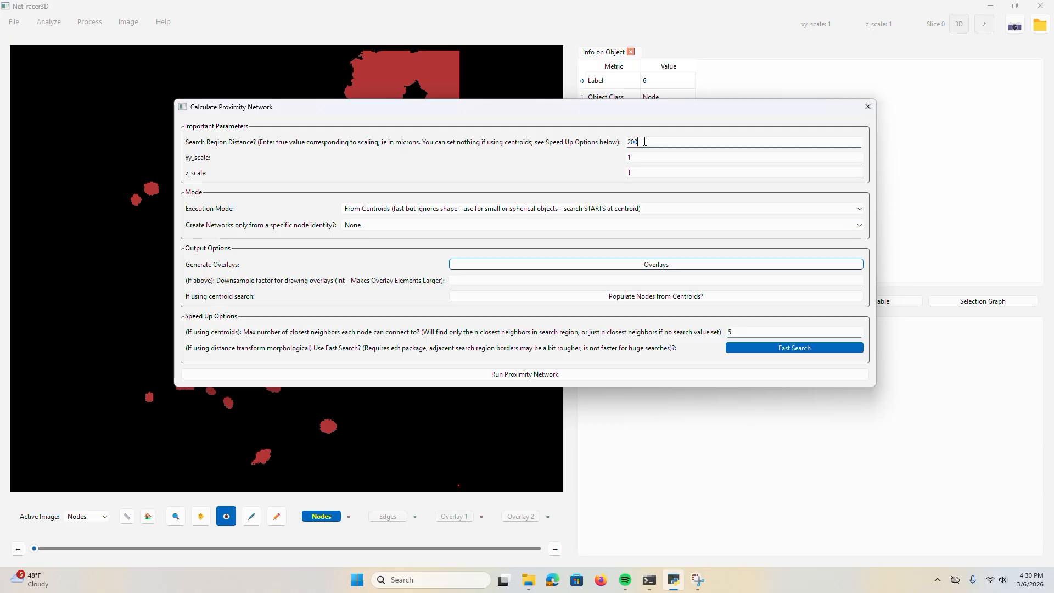
{"action": "double_click", "coordinate": [648, 159]}
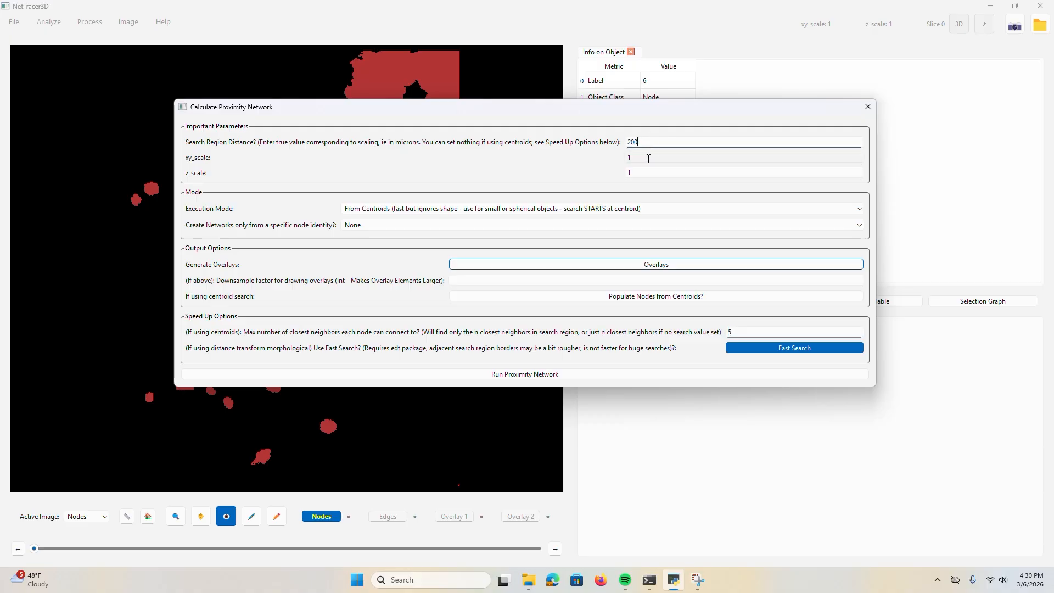
{"action": "double_click", "coordinate": [649, 171]}
{"action": "left_click", "coordinate": [647, 159]}
{"action": "double_click", "coordinate": [637, 173]}
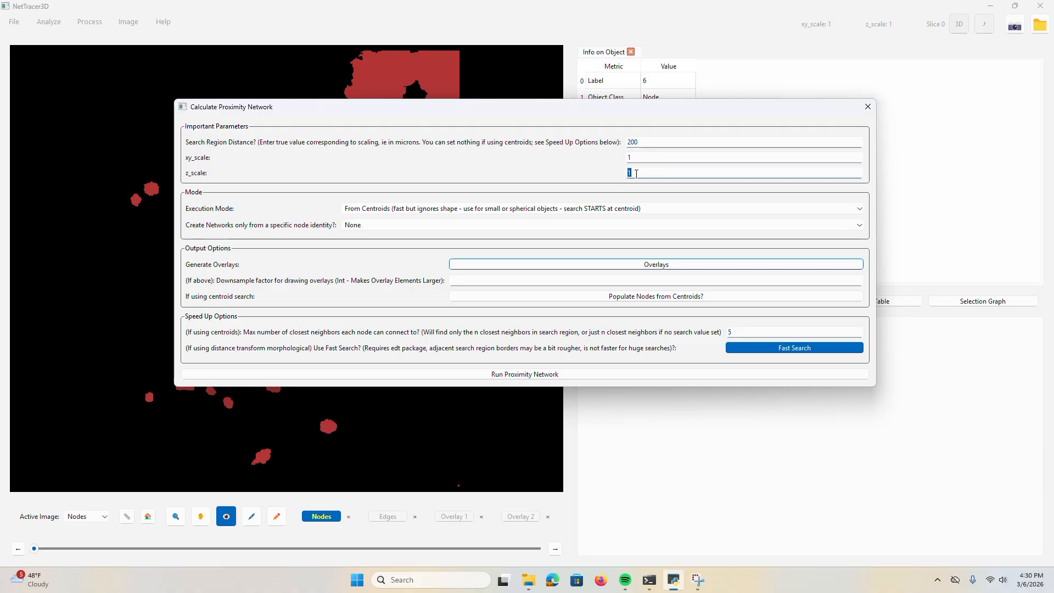
{"action": "left_click", "coordinate": [684, 171]}
{"action": "left_click", "coordinate": [592, 211]}
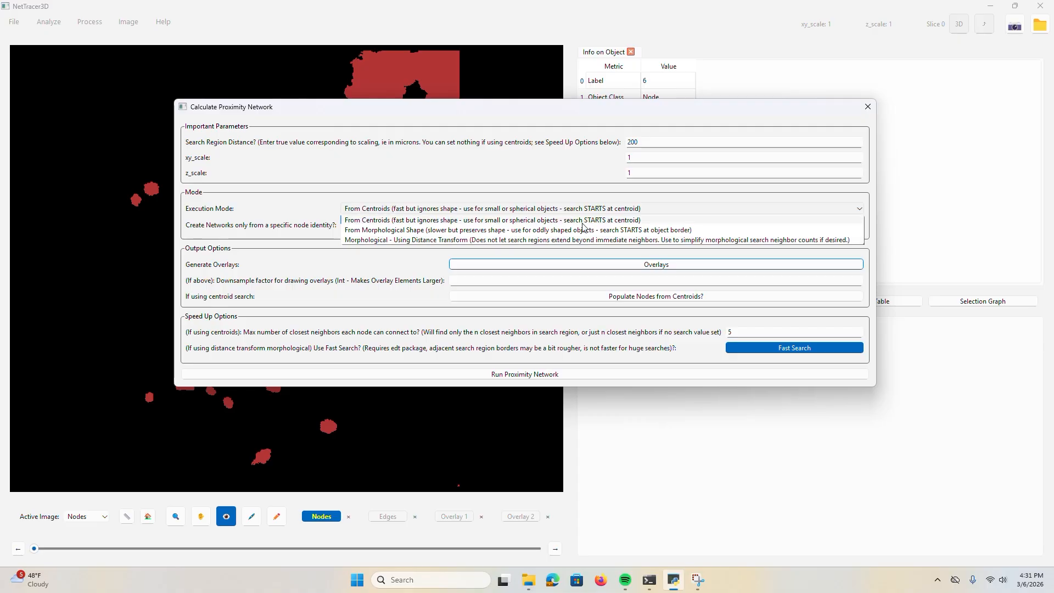
{"action": "left_click", "coordinate": [598, 218]}
{"action": "double_click", "coordinate": [749, 331]}
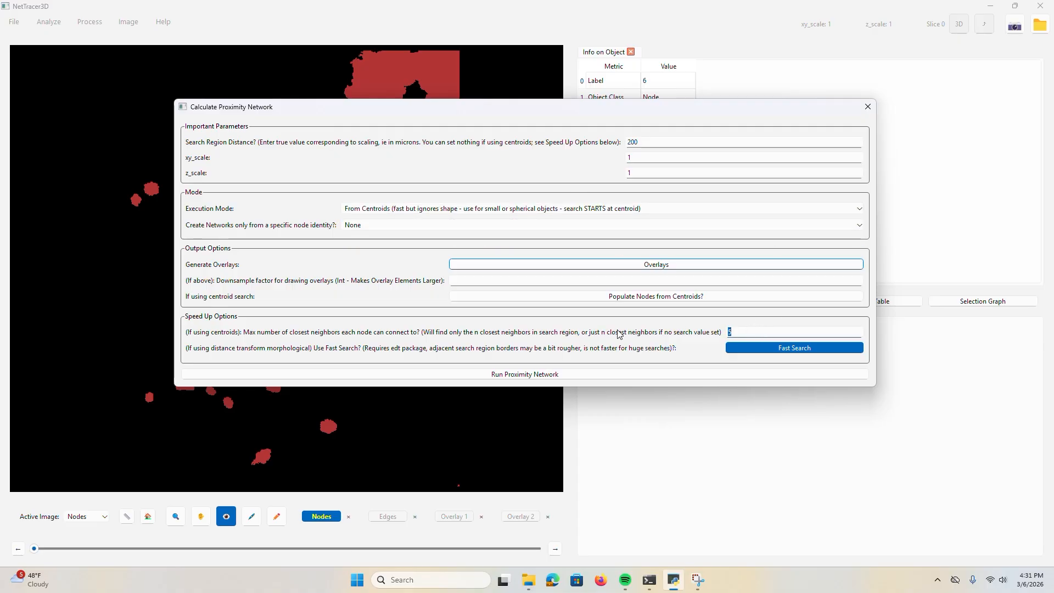
{"action": "left_click", "coordinate": [377, 229]}
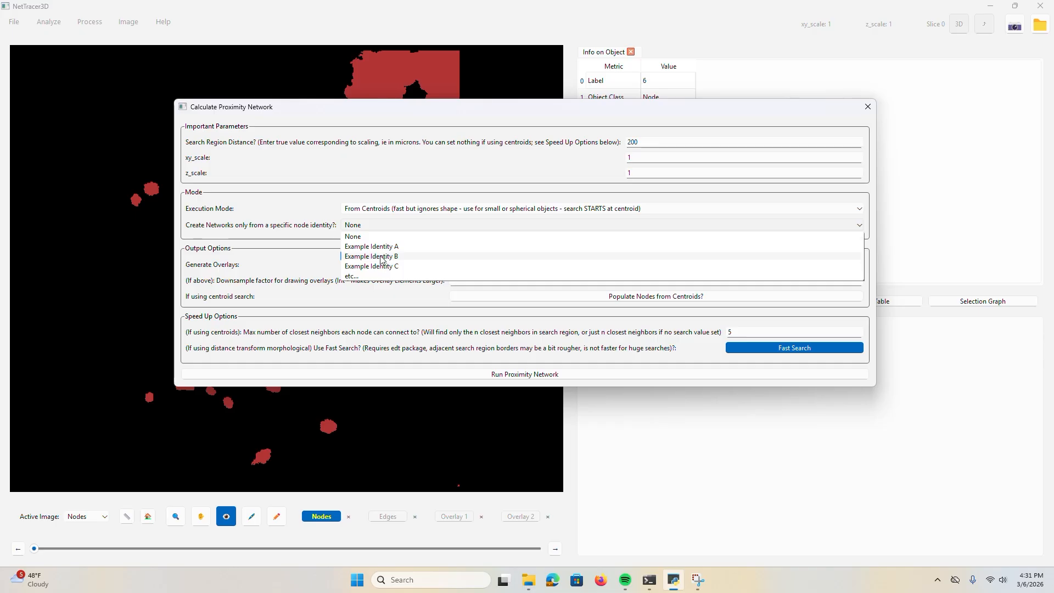
{"action": "left_click", "coordinate": [379, 233]}
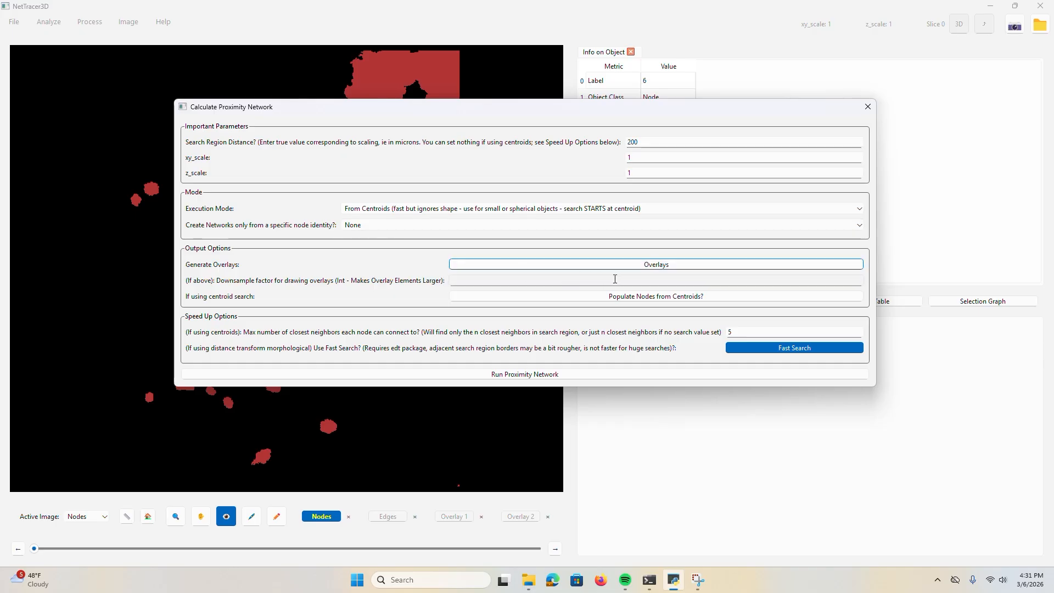
- Enable overlay generation, run the proximity network calculation, and examine the resulting connections on the image
{"action": "left_click", "coordinate": [626, 266]}
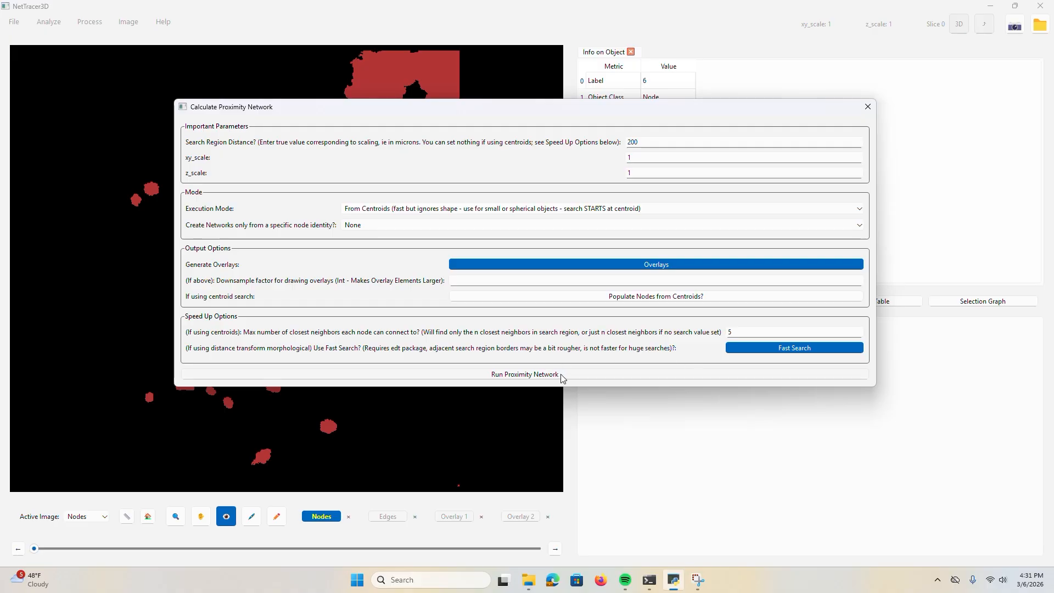
{"action": "left_click_drag", "start_coordinate": [448, 112], "coordinate": [492, 107]}
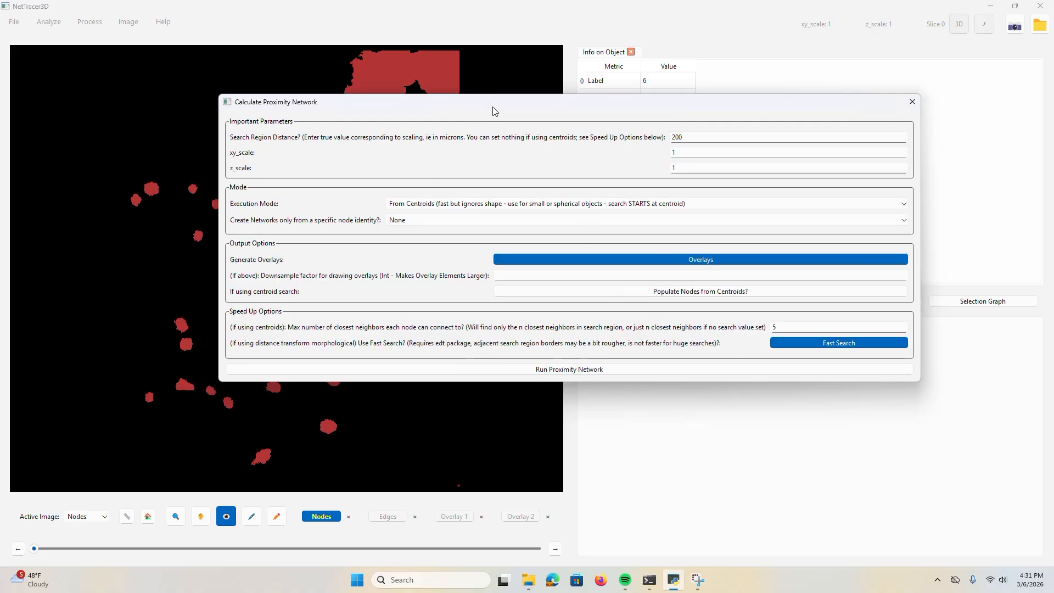
{"action": "left_click", "coordinate": [558, 369]}
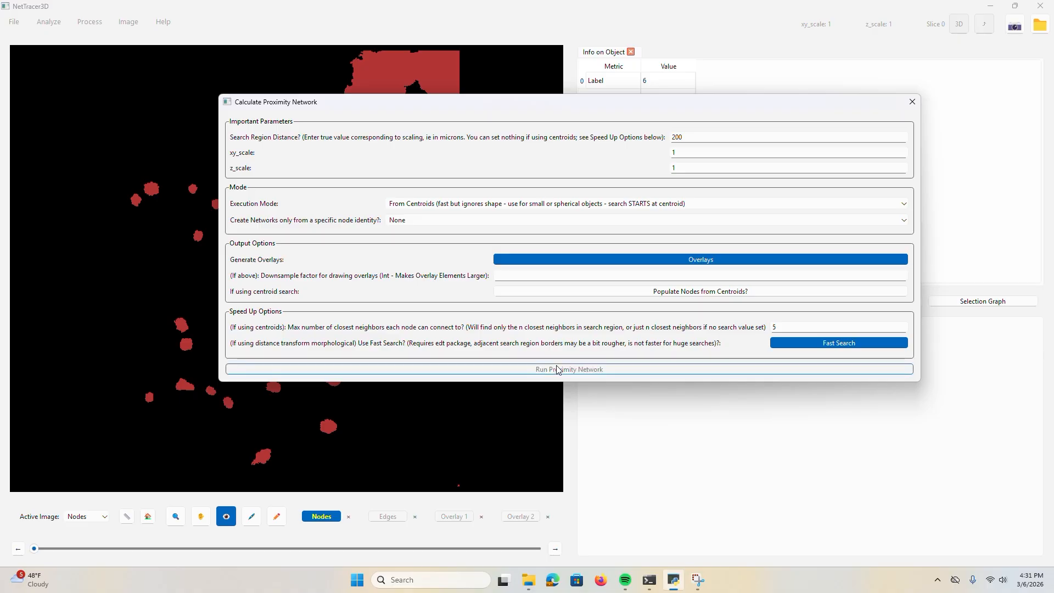
{"action": "left_click", "coordinate": [544, 305]}
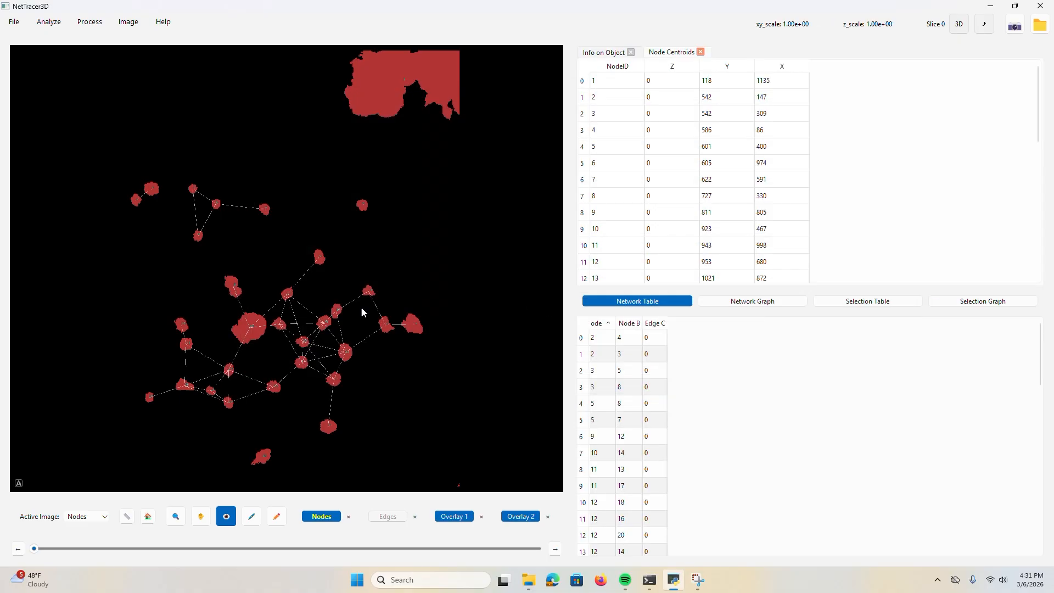
{"action": "scroll", "coordinate": [288, 316], "scroll_direction": "up", "scroll_amount": 2}
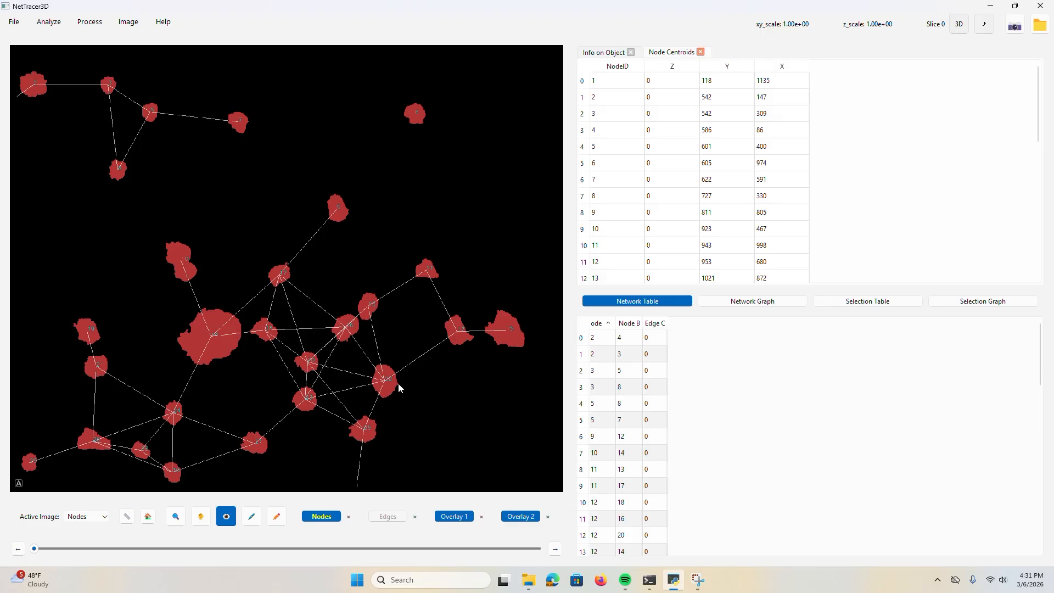
{"action": "scroll", "coordinate": [254, 354], "scroll_direction": "down", "scroll_amount": 2}
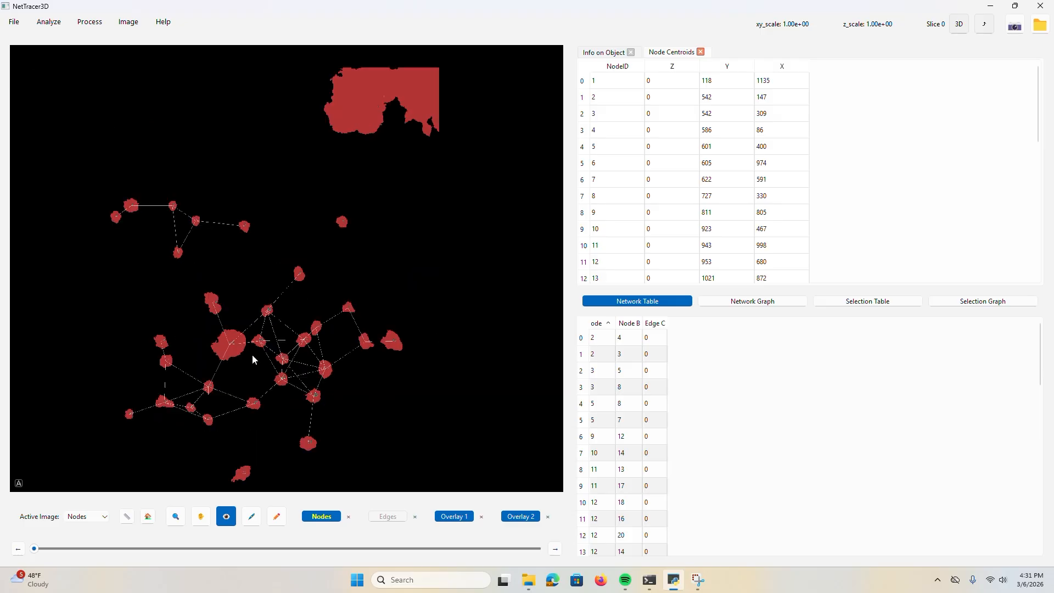
{"action": "scroll", "coordinate": [236, 352], "scroll_direction": "up", "scroll_amount": 1}
- Recalculate the proximity network without a search distance, connecting each node to at most 5 closest neighbors and generating overlays
{"action": "left_click", "coordinate": [89, 22]}
{"action": "mouse_move", "coordinate": [120, 43]}
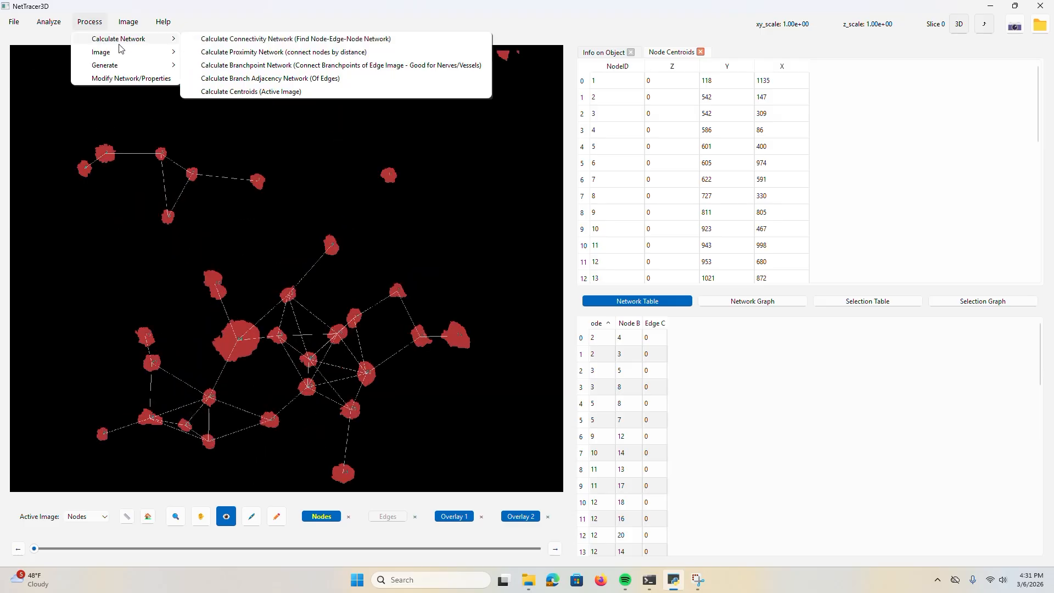
{"action": "left_click", "coordinate": [247, 51]}
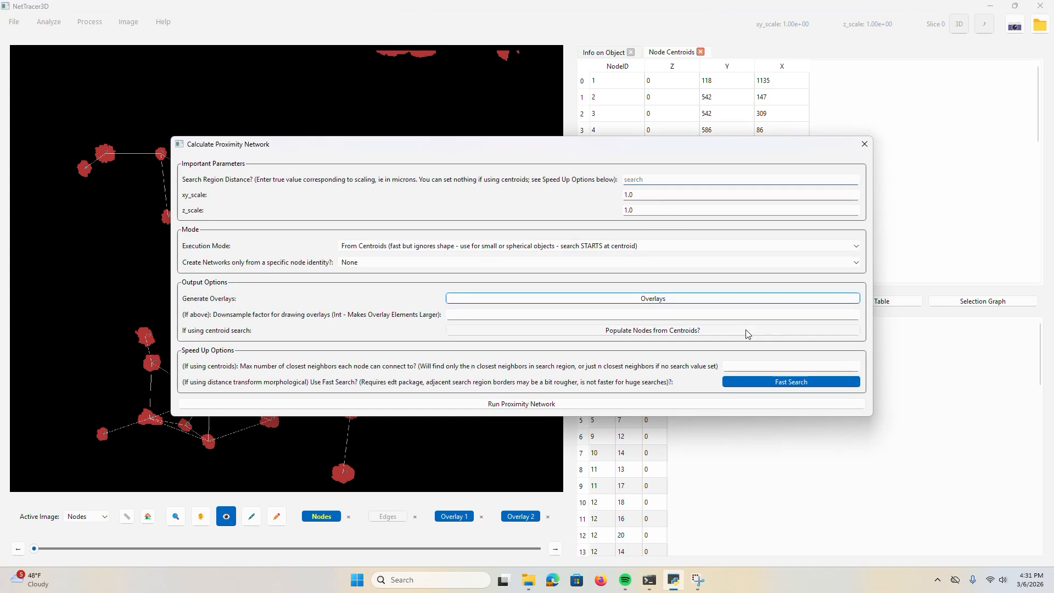
{"action": "left_click", "coordinate": [746, 364]}
{"action": "type", "text": "5"}
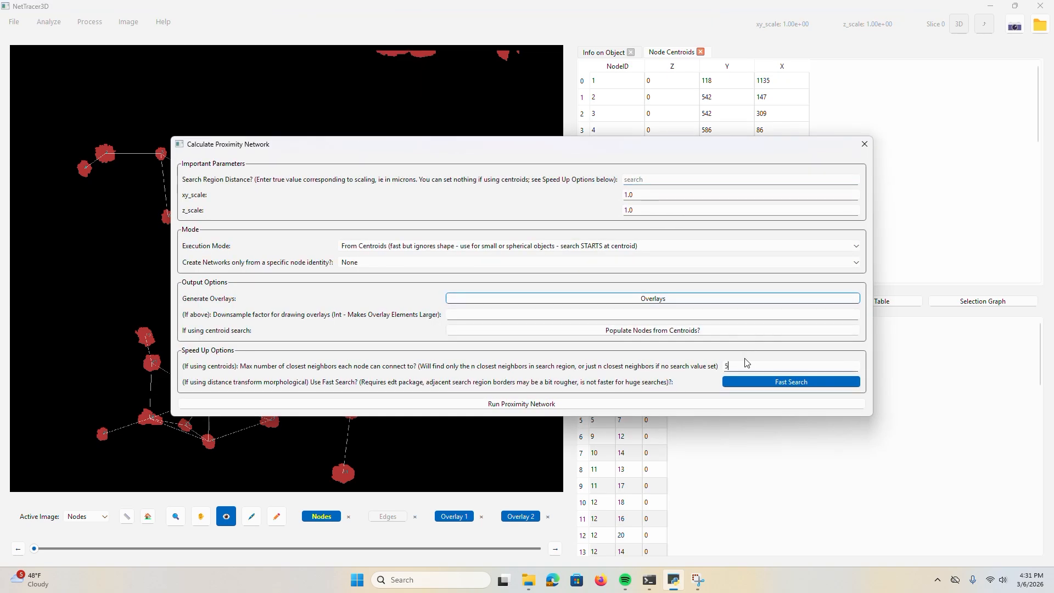
{"action": "left_click", "coordinate": [659, 299]}
{"action": "left_click", "coordinate": [639, 411]}
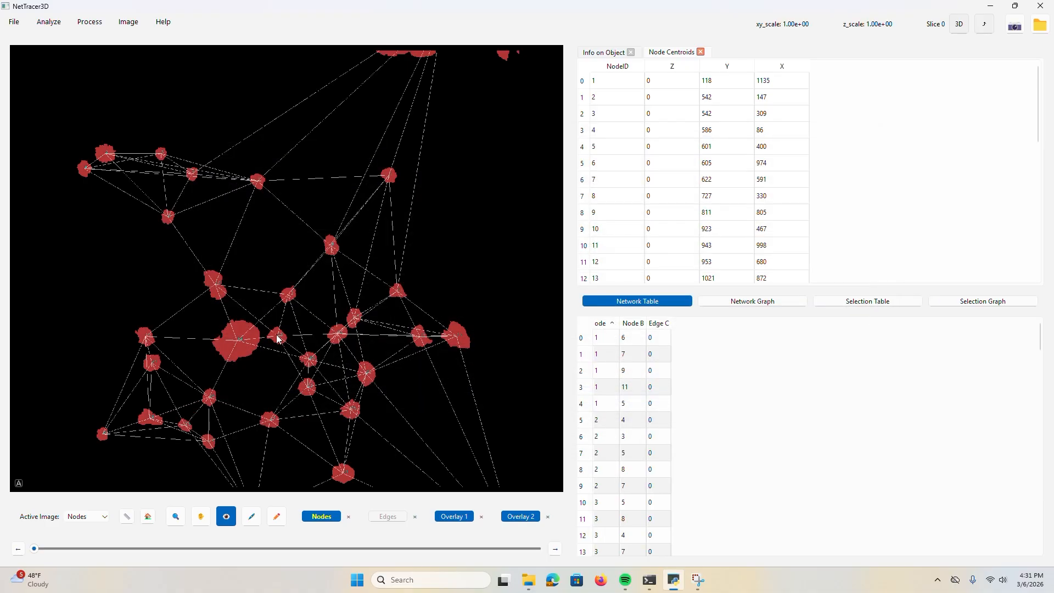
- Examine the connections around the large central node and across the whole recalculated network
{"action": "scroll", "coordinate": [277, 337], "scroll_direction": "up", "scroll_amount": 5}
{"action": "scroll", "coordinate": [274, 341], "scroll_direction": "up", "scroll_amount": 3}
{"action": "left_click_drag", "start_coordinate": [274, 341], "coordinate": [263, 236]}
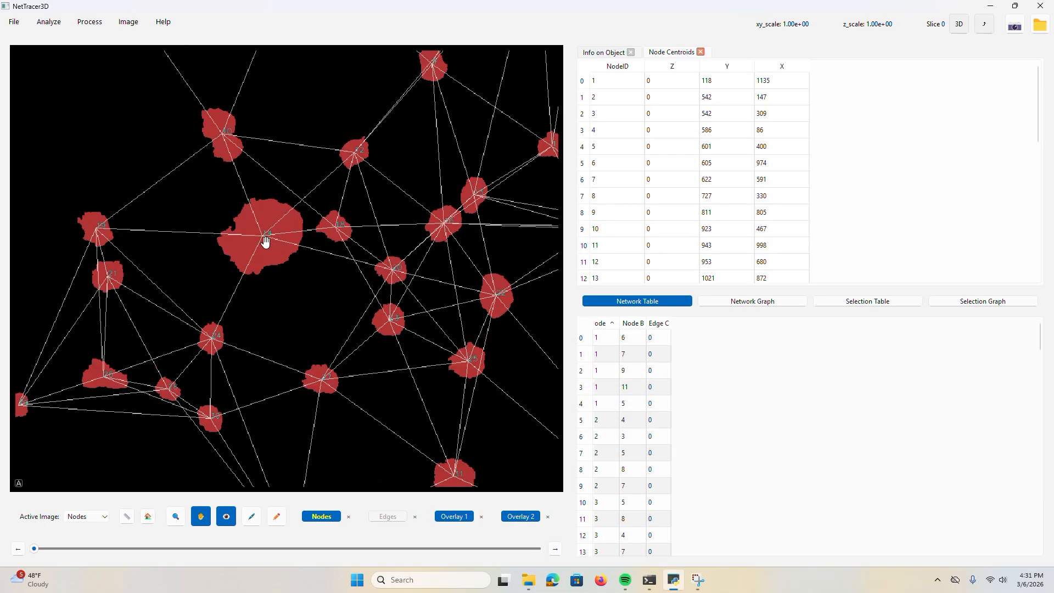
{"action": "scroll", "coordinate": [234, 296], "scroll_direction": "down", "scroll_amount": 3}
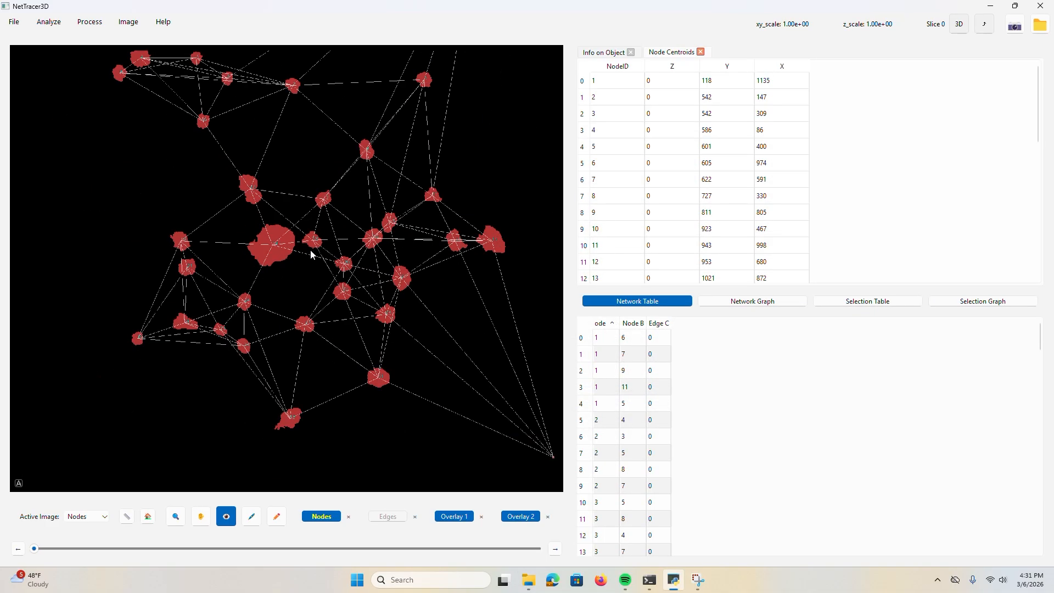
{"action": "scroll", "coordinate": [364, 285], "scroll_direction": "down", "scroll_amount": 2}
{"action": "scroll", "coordinate": [392, 276], "scroll_direction": "down", "scroll_amount": 1}
{"action": "left_click_drag", "start_coordinate": [378, 277], "coordinate": [358, 304]}
{"action": "scroll", "coordinate": [352, 262], "scroll_direction": "up", "scroll_amount": 1}
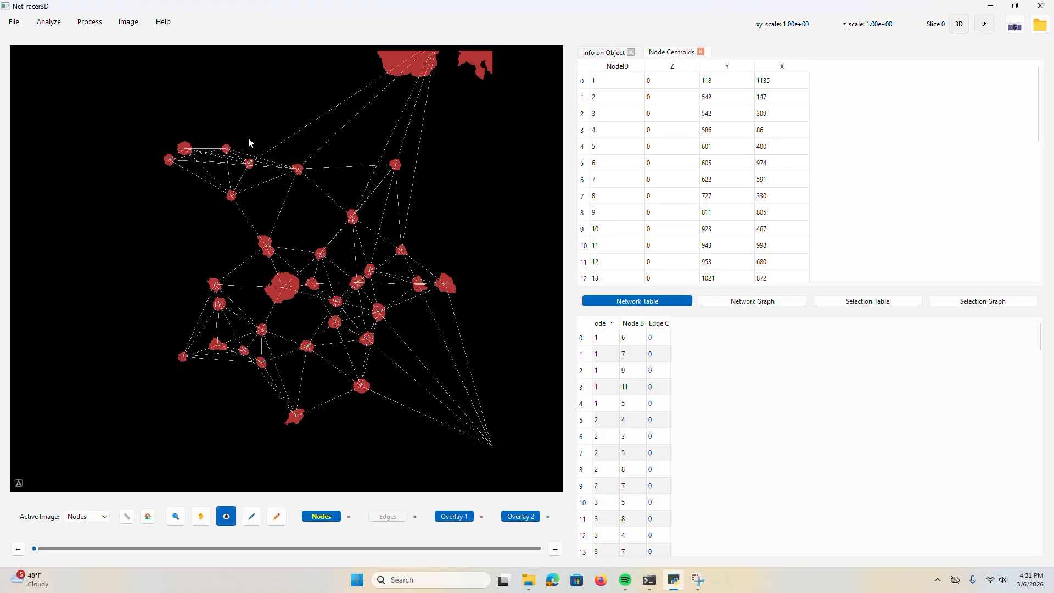
- Close all open data tables and generate the network's Degree Centrality histogram and table
{"action": "right_click", "coordinate": [696, 161]}
{"action": "left_click", "coordinate": [731, 195]}
{"action": "left_click", "coordinate": [57, 22]}
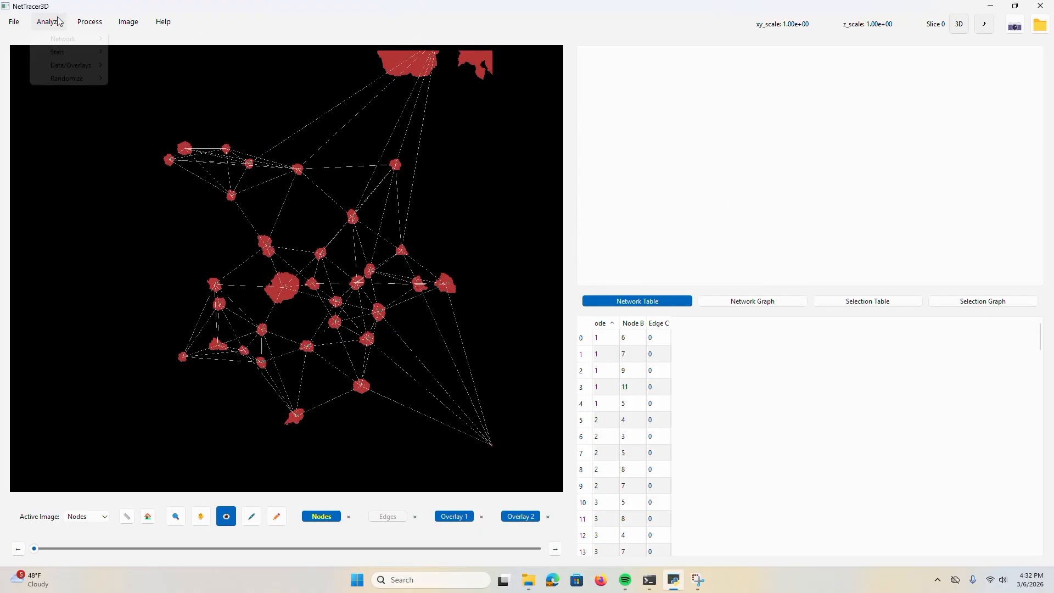
{"action": "left_click", "coordinate": [61, 29]}
{"action": "left_click", "coordinate": [55, 23]}
{"action": "mouse_move", "coordinate": [90, 52]}
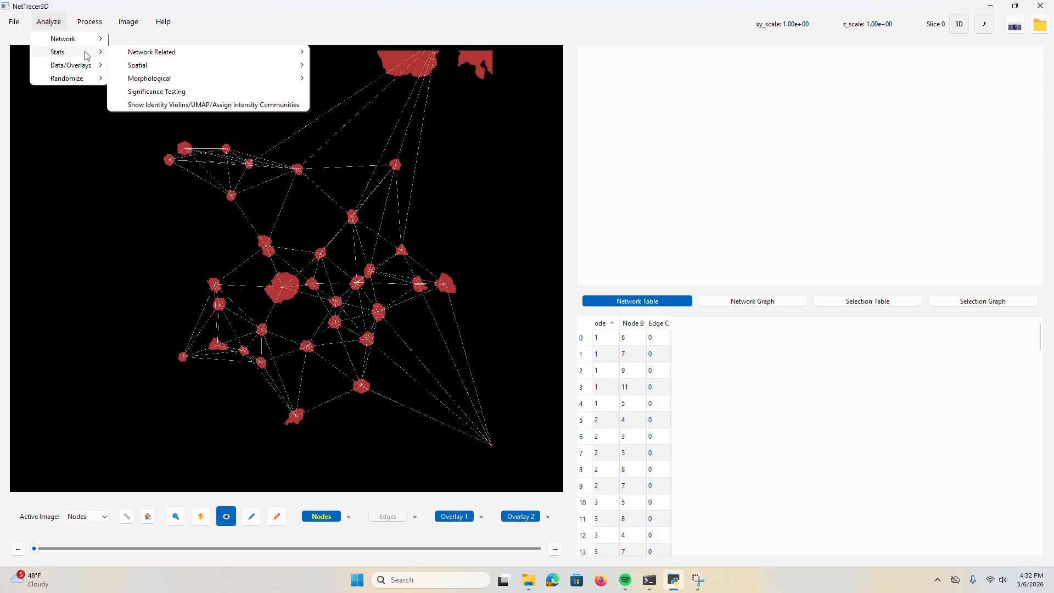
{"action": "mouse_move", "coordinate": [214, 58]}
{"action": "left_click", "coordinate": [371, 65]}
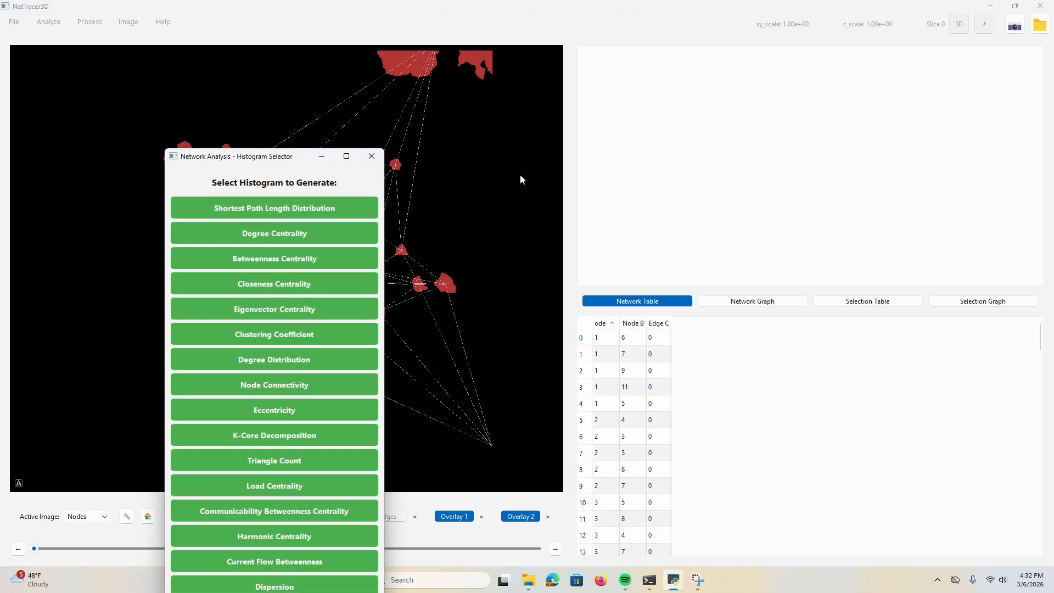
{"action": "left_click", "coordinate": [295, 229]}
{"action": "left_click", "coordinate": [922, 42]}
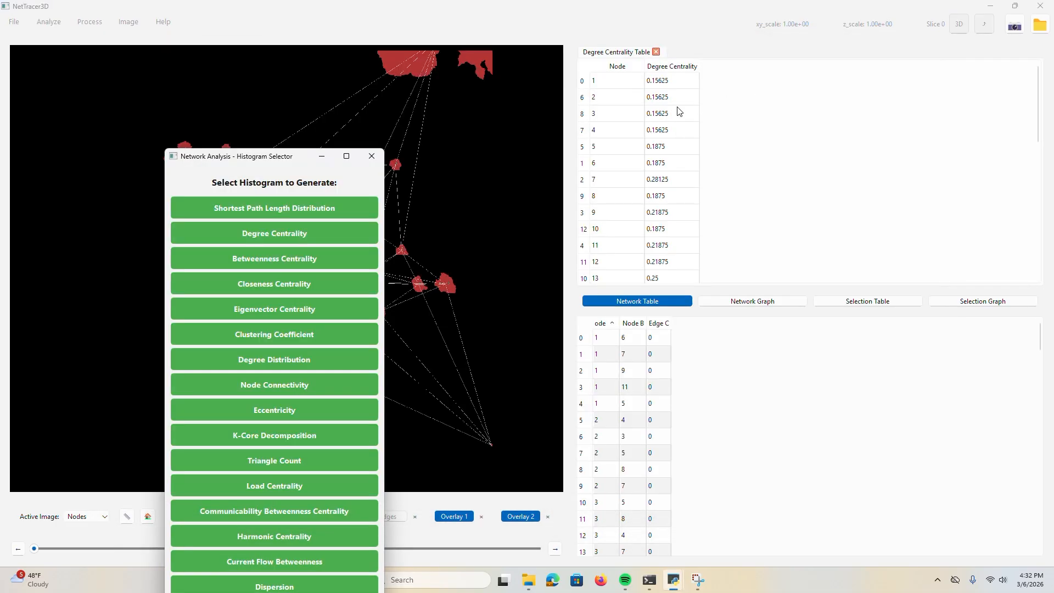
- Threshold the nodes by degree centrality to highlight those between about 0.233 and 0.283, keeping the selection and closing the analysis windows
{"action": "right_click", "coordinate": [660, 113]}
{"action": "left_click", "coordinate": [689, 145]}
{"action": "left_click_drag", "start_coordinate": [477, 275], "coordinate": [539, 301]}
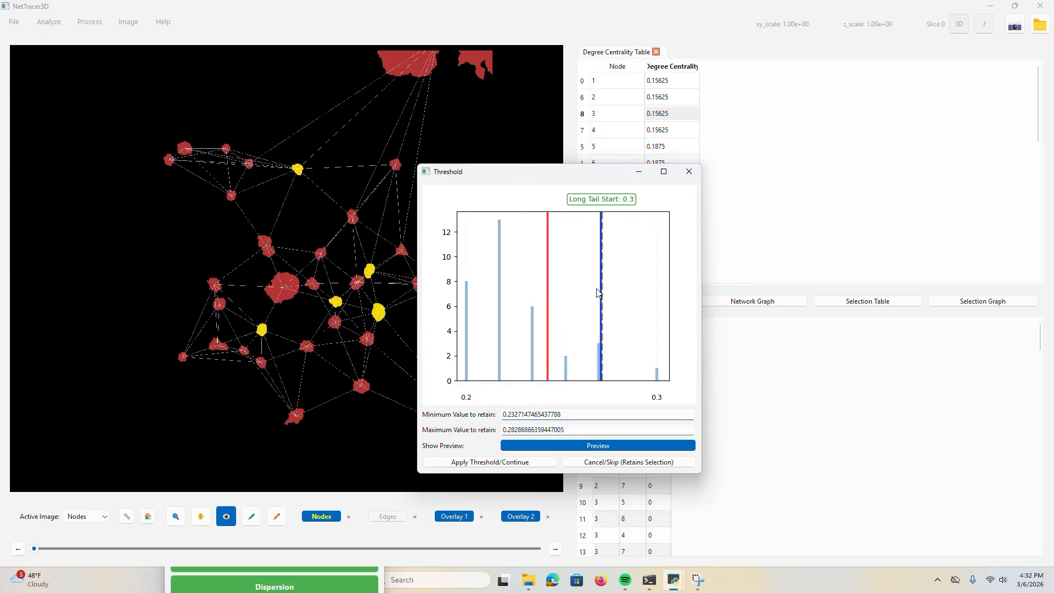
{"action": "left_click", "coordinate": [688, 171]}
{"action": "left_click", "coordinate": [382, 573]}
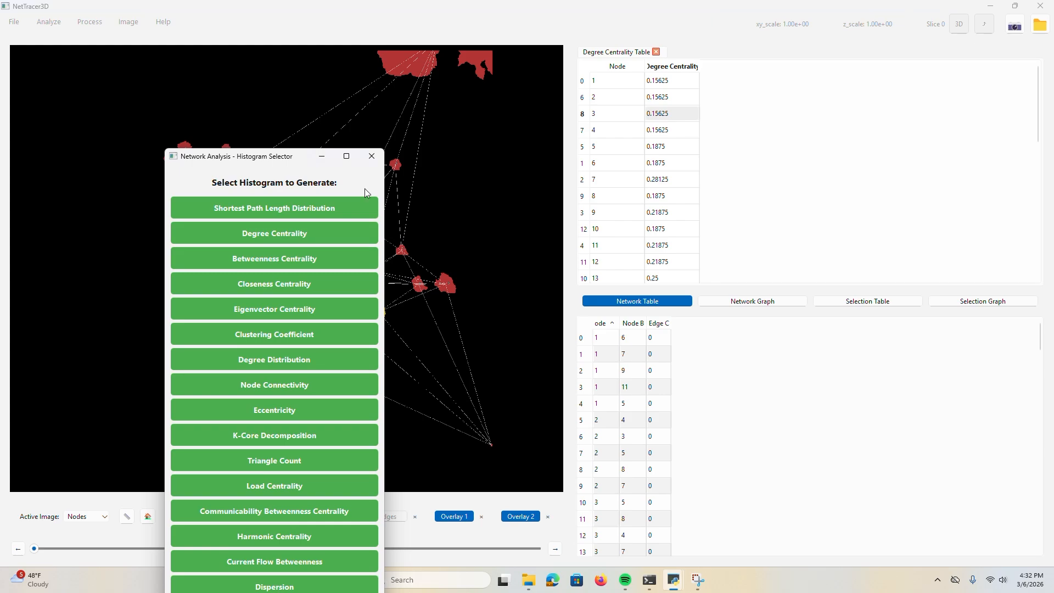
{"action": "left_click", "coordinate": [371, 156]}
- Open the Network Nearest Neighbors analysis and highlight only the large node at the image's upper edge and the node near its lower edge
{"action": "left_click", "coordinate": [49, 21]}
{"action": "mouse_move", "coordinate": [69, 53]}
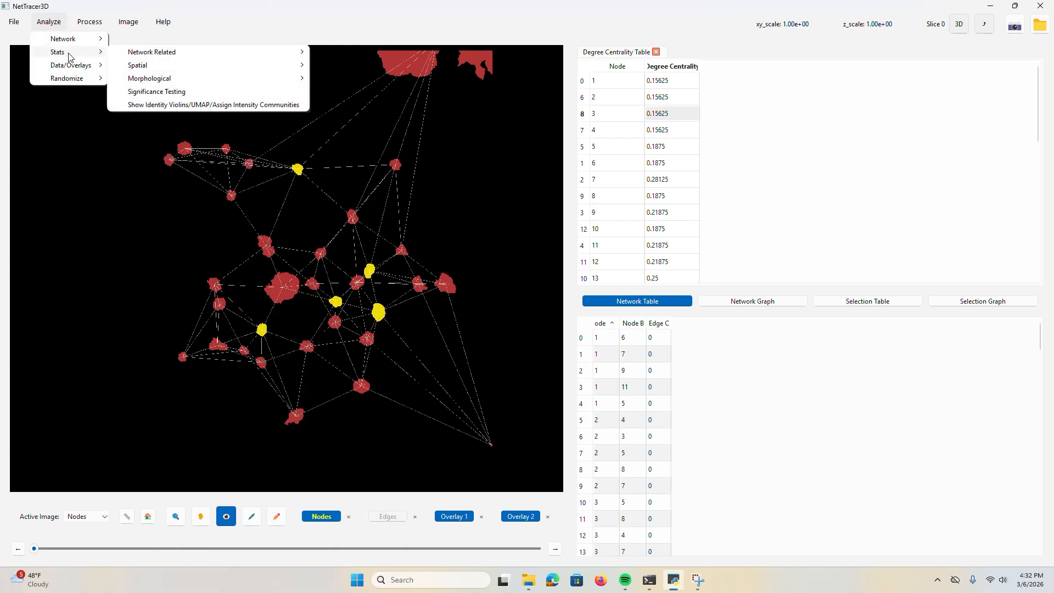
{"action": "mouse_move", "coordinate": [168, 63]}
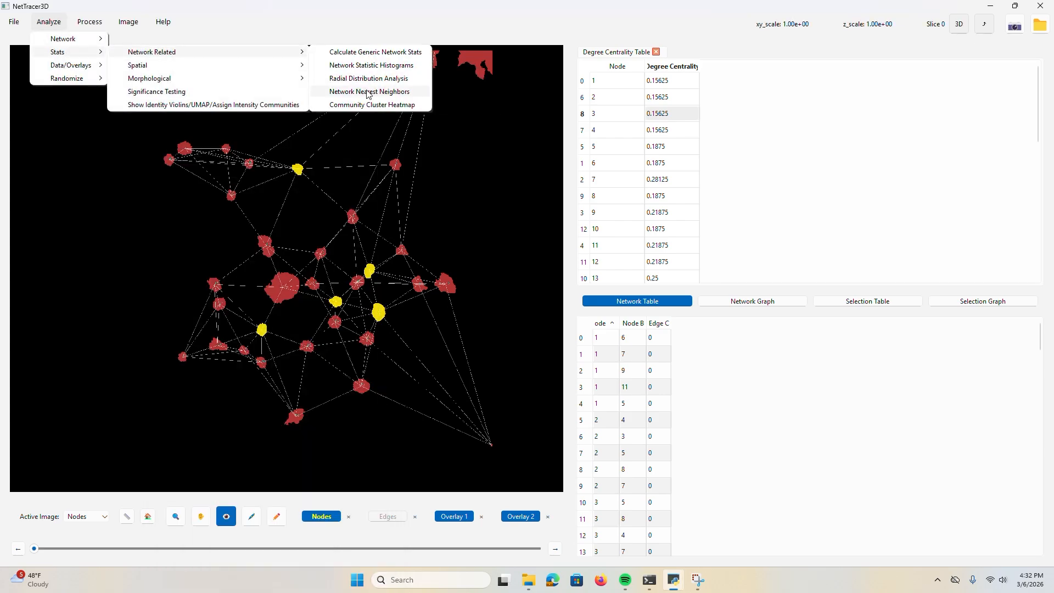
{"action": "left_click", "coordinate": [362, 91]}
{"action": "left_click_drag", "start_coordinate": [543, 201], "coordinate": [653, 186]}
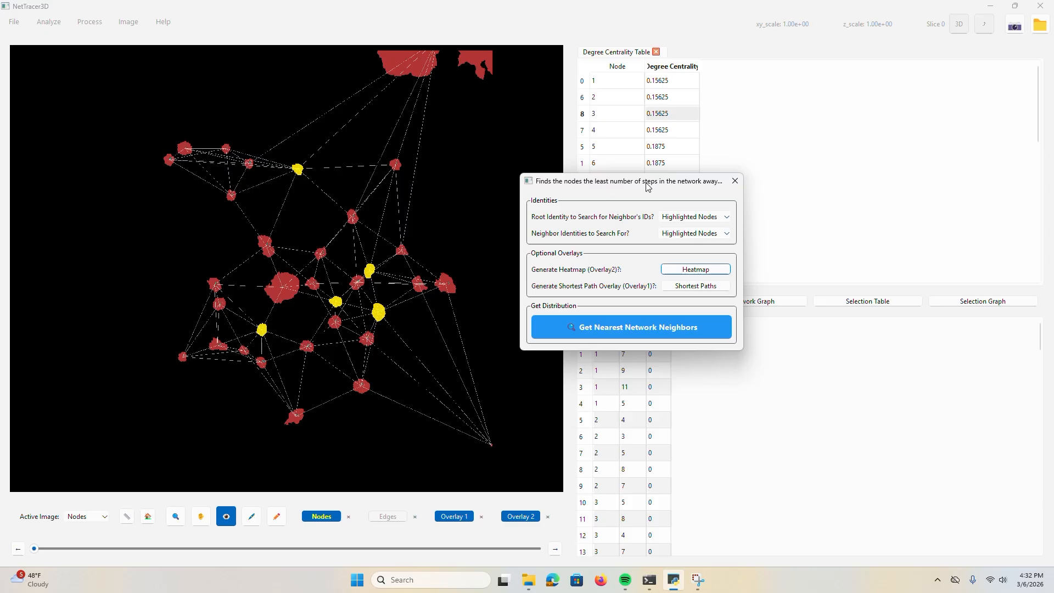
{"action": "left_click", "coordinate": [318, 403]}
{"action": "left_click", "coordinate": [291, 417]}
{"action": "left_click", "coordinate": [409, 67], "text": "ctrl"}
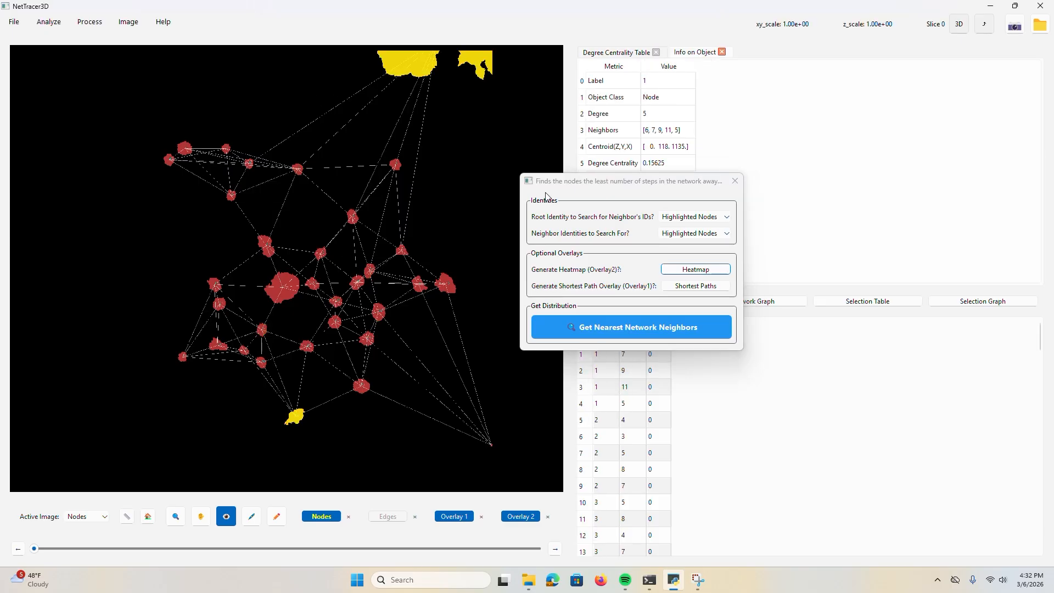
- Get the nearest network neighbors among Highlighted Nodes, generating both the heatmap and the shortest path overlay
{"action": "left_click", "coordinate": [700, 269]}
{"action": "left_click", "coordinate": [698, 285]}
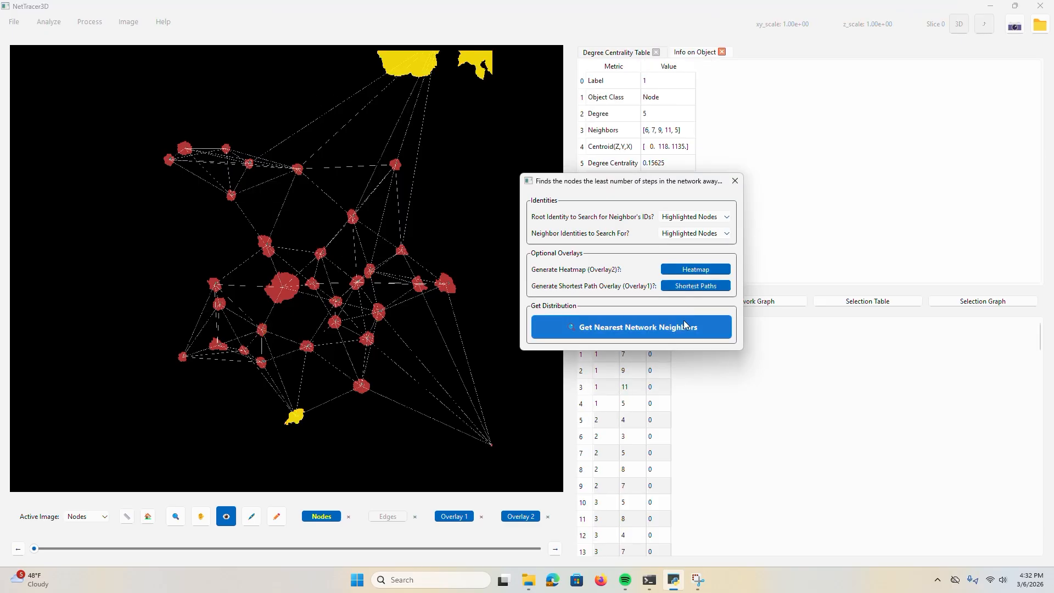
{"action": "left_click", "coordinate": [609, 333]}
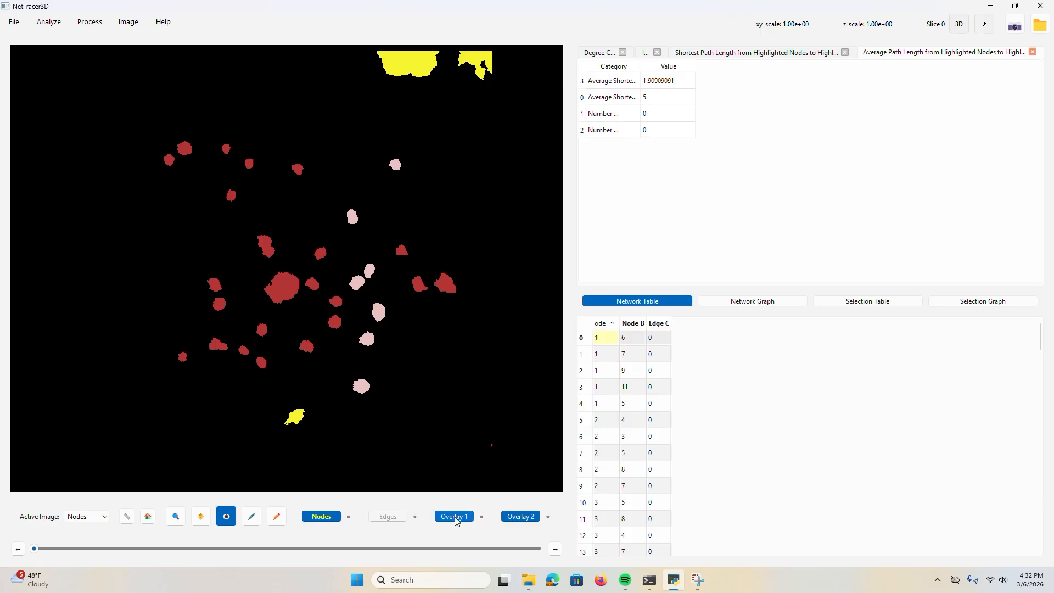
- Examine the shortest path and heatmap results, hiding Overlay 1 and selecting the nodes lying between the two highlighted ones
{"action": "left_click", "coordinate": [372, 423]}
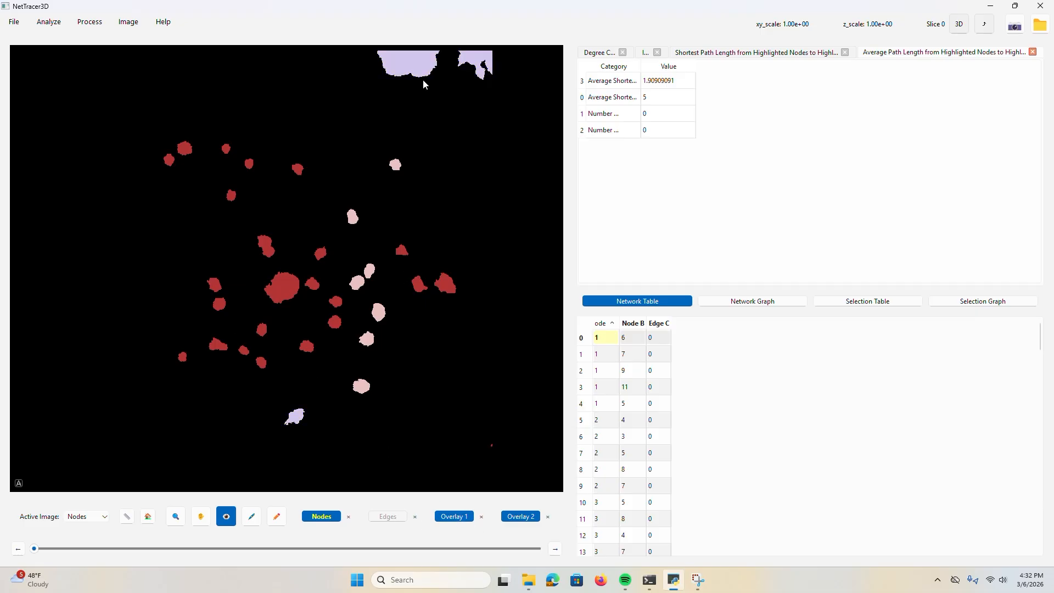
{"action": "left_click", "coordinate": [408, 67]}
{"action": "left_click", "coordinate": [455, 516]}
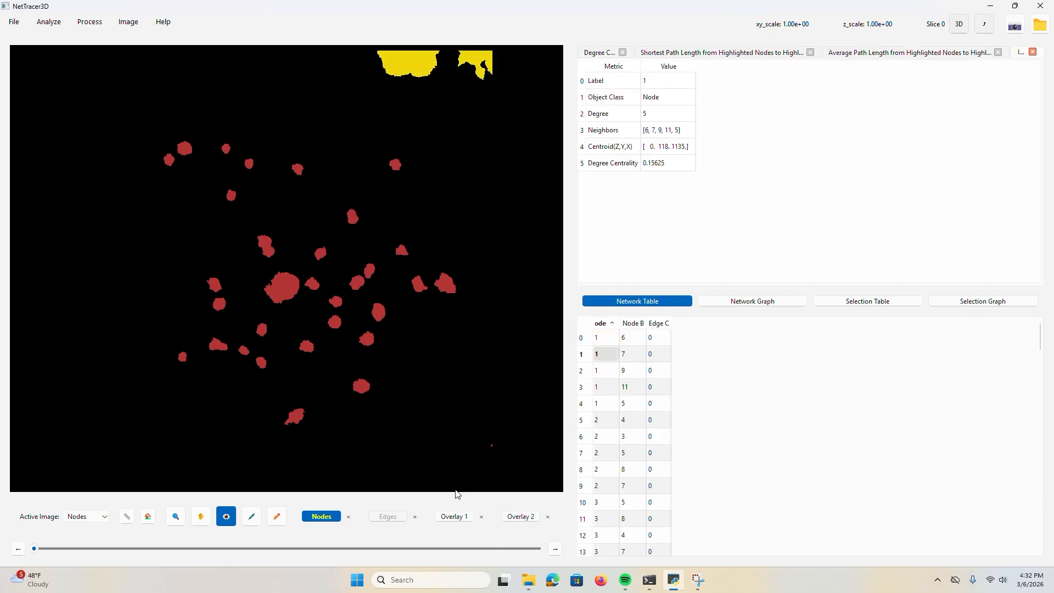
{"action": "left_click_drag", "start_coordinate": [334, 356], "coordinate": [380, 128]}
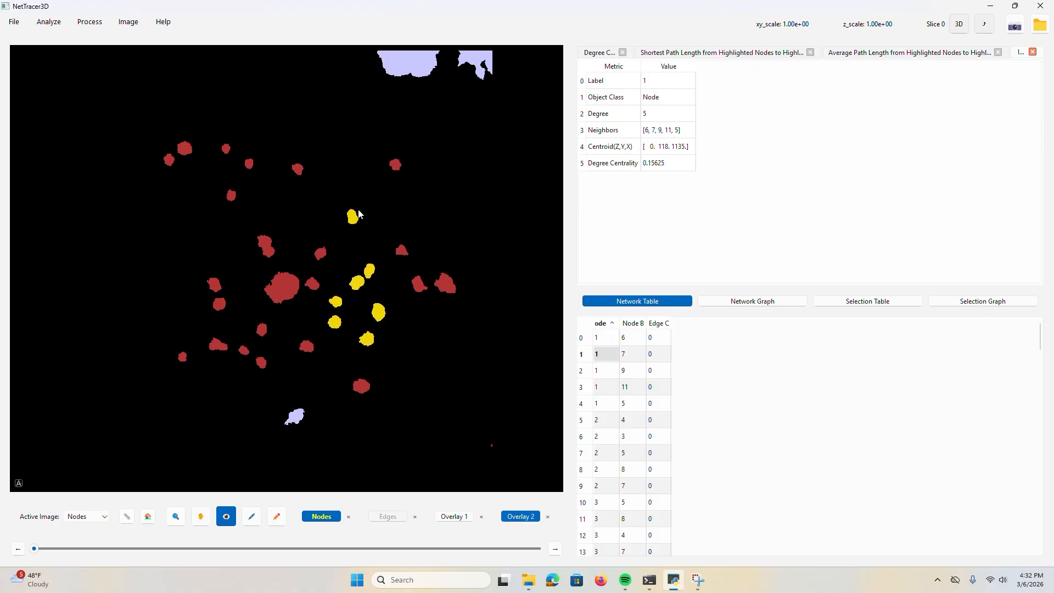
{"action": "left_click", "coordinate": [348, 301]}
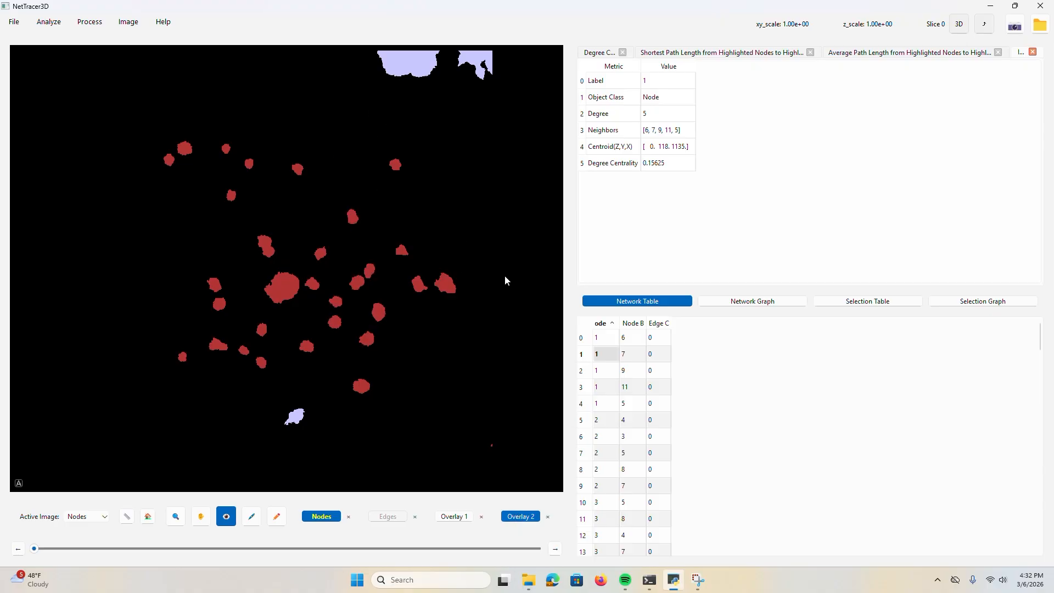
{"action": "right_click", "coordinate": [648, 115]}
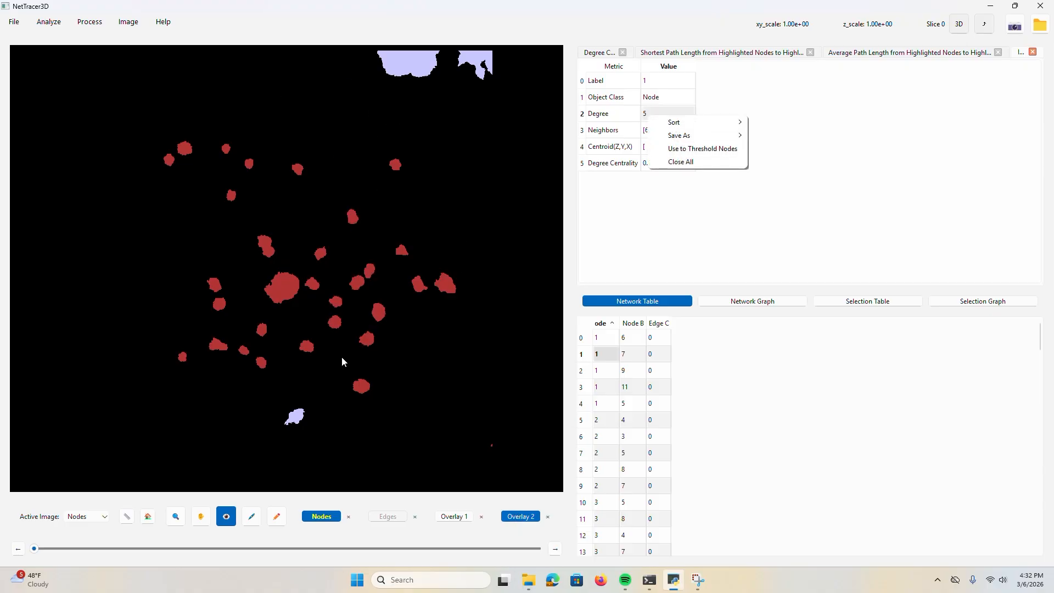
{"action": "left_click", "coordinate": [442, 226]}
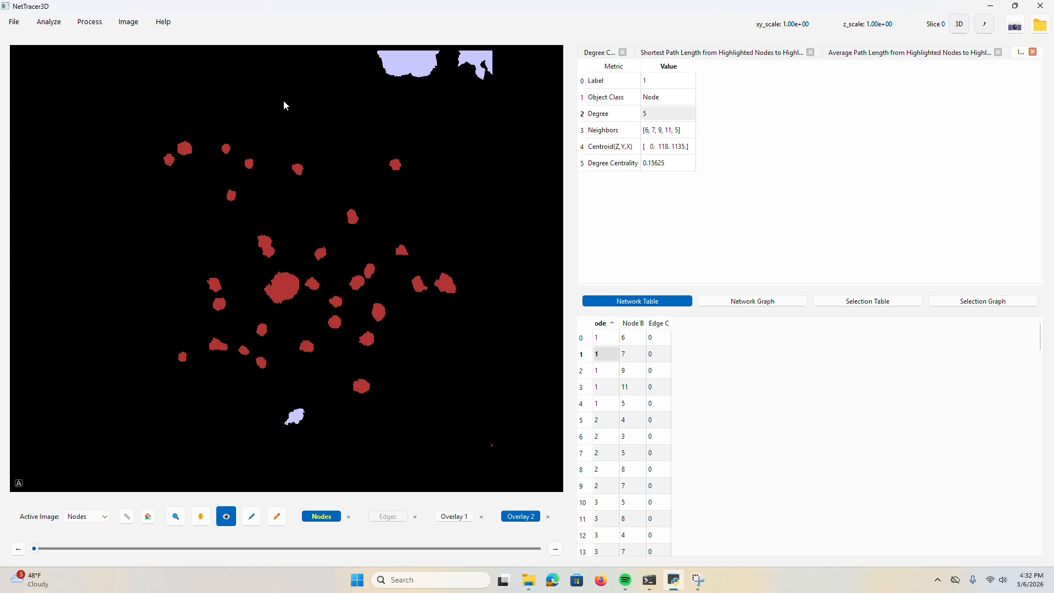
- Open the prox_demo folder in File Explorer and delete the Overlay 2 and Overlay 1 channels in NetTracer3D
{"action": "left_click", "coordinate": [527, 580]}
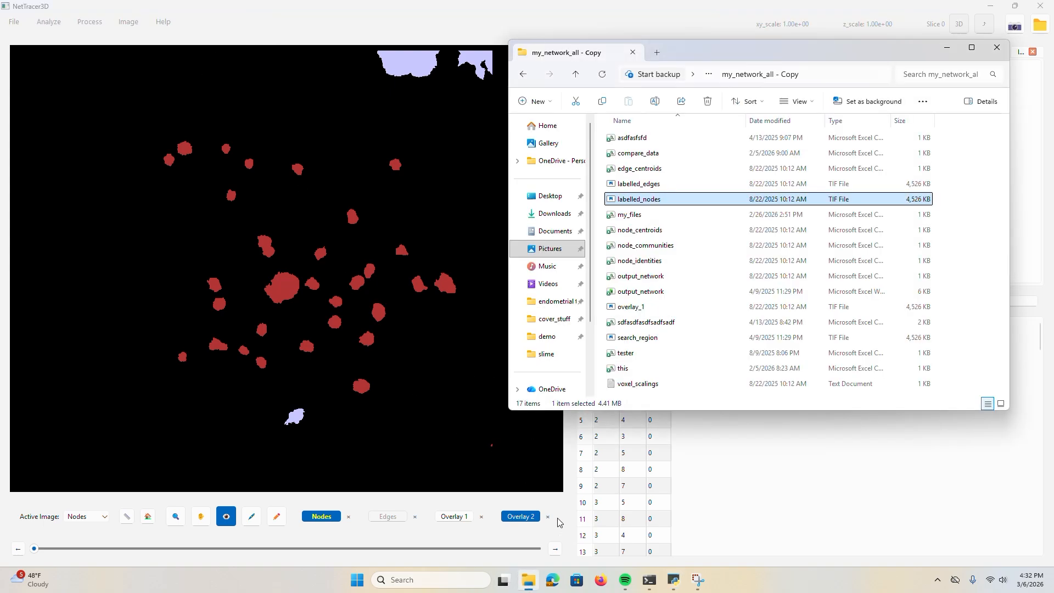
{"action": "left_click", "coordinate": [568, 307]}
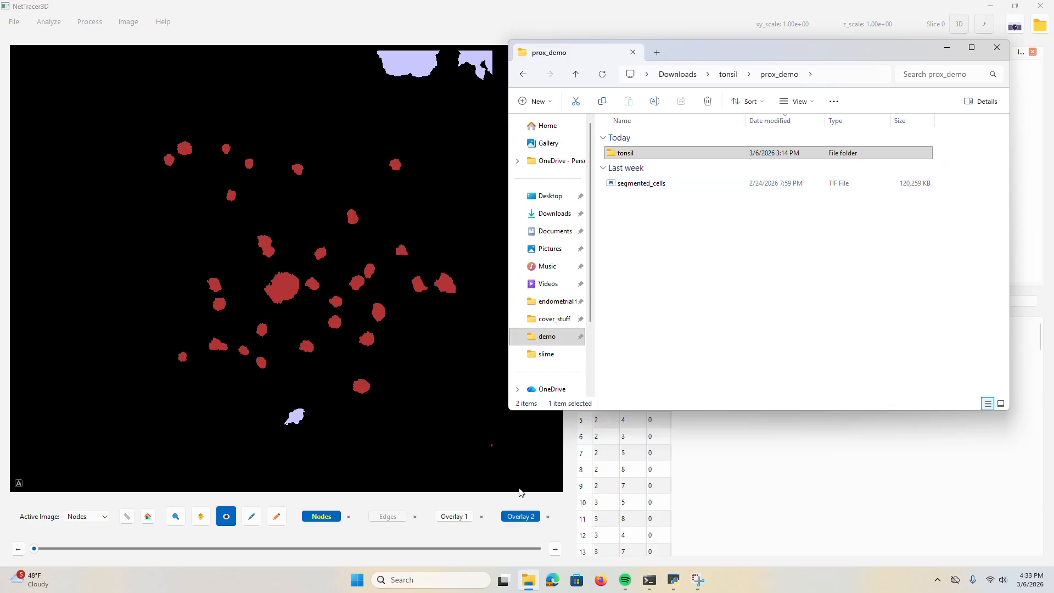
{"action": "left_click", "coordinate": [548, 517]}
{"action": "left_click", "coordinate": [548, 299]}
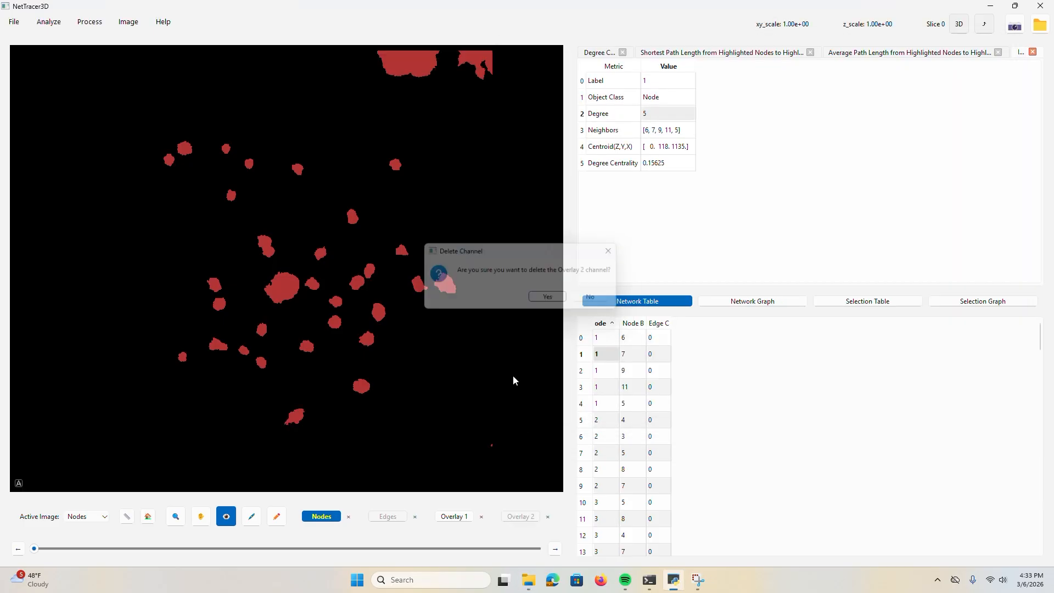
{"action": "left_click", "coordinate": [482, 516]}
{"action": "left_click", "coordinate": [546, 299]}
- Load the segmented_cells TIF from the prox_demo folder as the new Nodes image
{"action": "key", "text": "alt+Tab"}
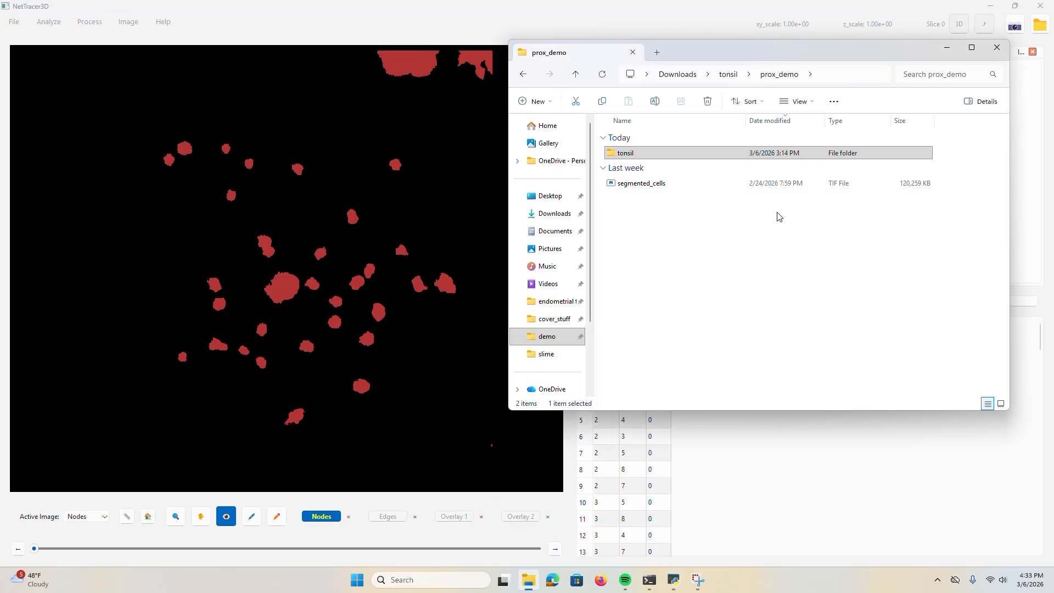
{"action": "left_click", "coordinate": [654, 184]}
{"action": "left_click_drag", "start_coordinate": [655, 184], "coordinate": [358, 235]}
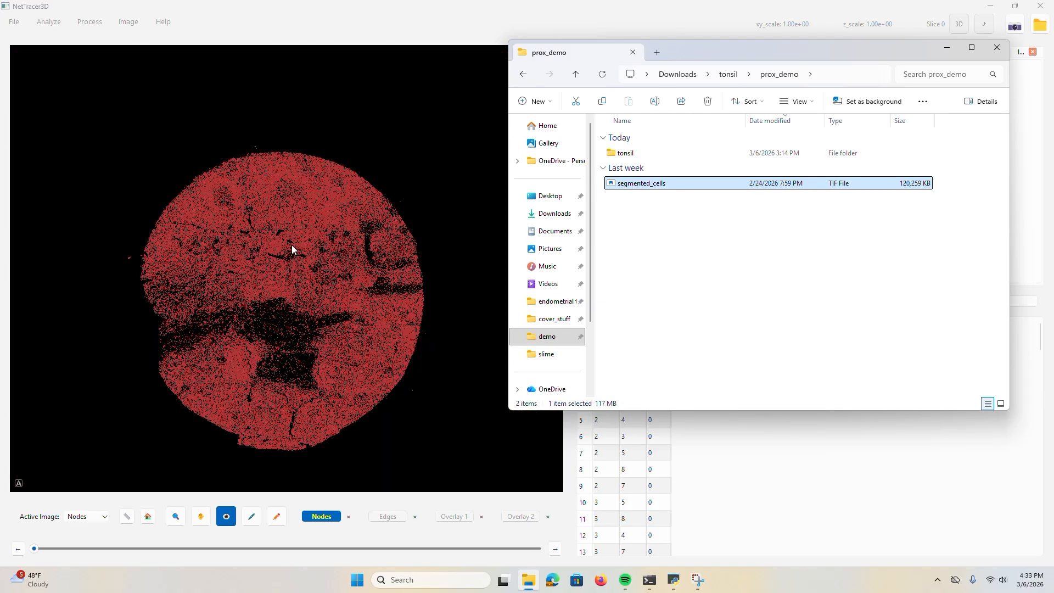
- Examine individual segmented cells and the overall tissue layout in the loaded Nodes image
{"action": "left_click", "coordinate": [274, 209]}
{"action": "left_click", "coordinate": [224, 237]}
{"action": "left_click", "coordinate": [186, 286]}
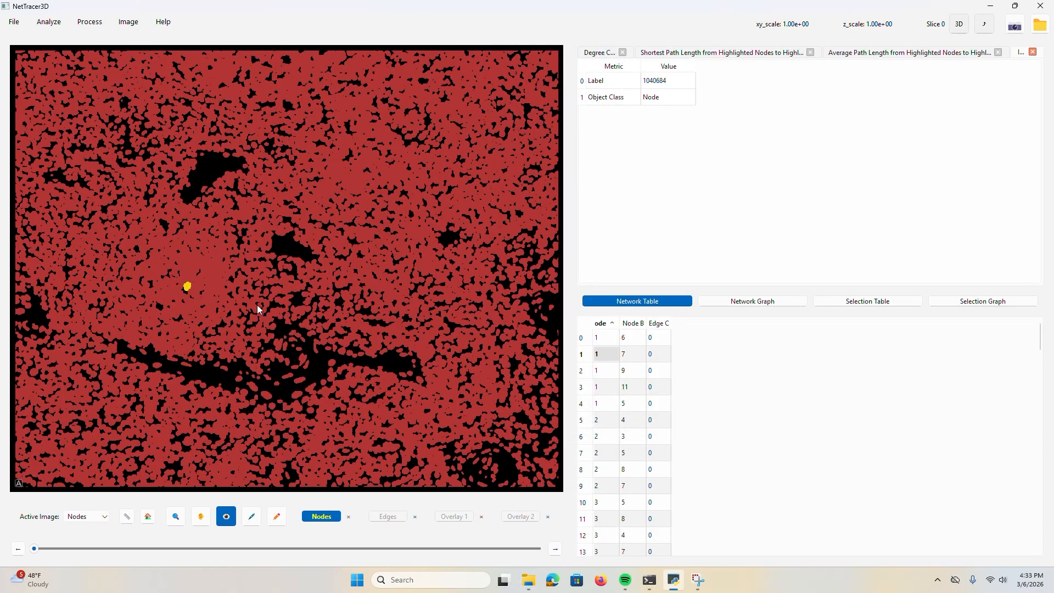
{"action": "scroll", "coordinate": [213, 281], "scroll_direction": "down", "scroll_amount": 3}
{"action": "scroll", "coordinate": [281, 235], "scroll_direction": "up", "scroll_amount": 2}
{"action": "left_click_drag", "start_coordinate": [281, 235], "coordinate": [326, 201]}
{"action": "scroll", "coordinate": [419, 237], "scroll_direction": "down", "scroll_amount": 5}
{"action": "scroll", "coordinate": [326, 200], "scroll_direction": "up", "scroll_amount": 4}
{"action": "scroll", "coordinate": [275, 199], "scroll_direction": "up", "scroll_amount": 2}
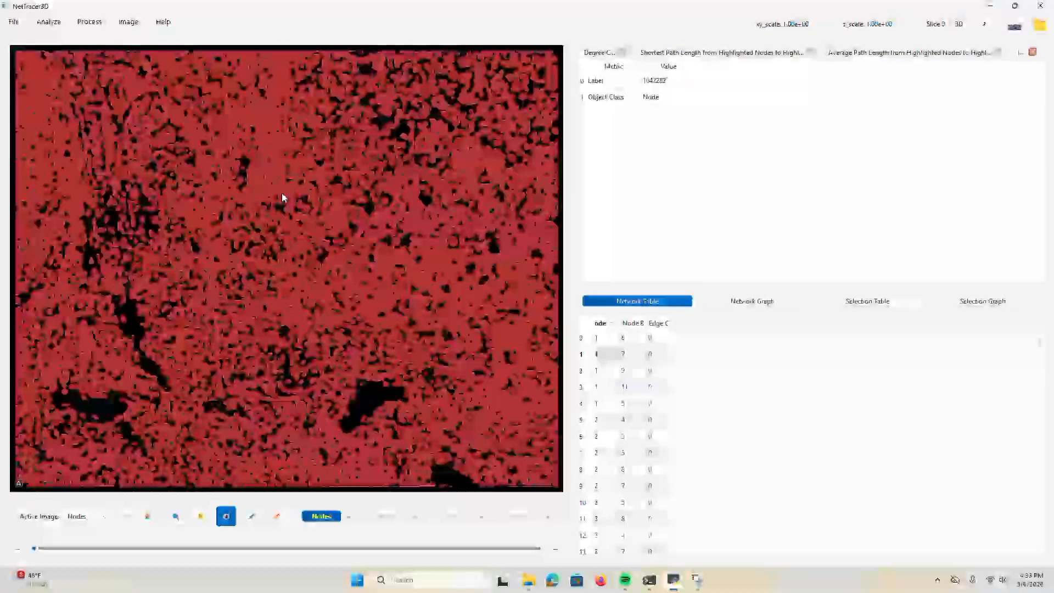
{"action": "left_click", "coordinate": [321, 239]}
{"action": "left_click", "coordinate": [287, 257]}
{"action": "scroll", "coordinate": [375, 293], "scroll_direction": "down", "scroll_amount": 4}
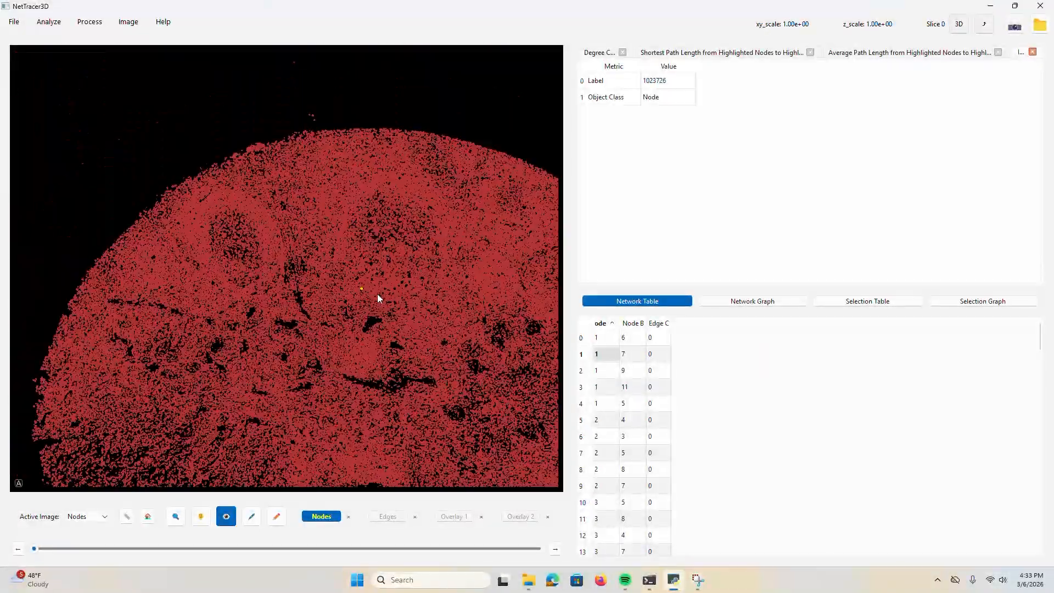
{"action": "left_click_drag", "start_coordinate": [378, 295], "coordinate": [281, 236]}
- Load an image from the tonsil folder inside prox_demo into the Edges channel
{"action": "double_click", "coordinate": [625, 153]}
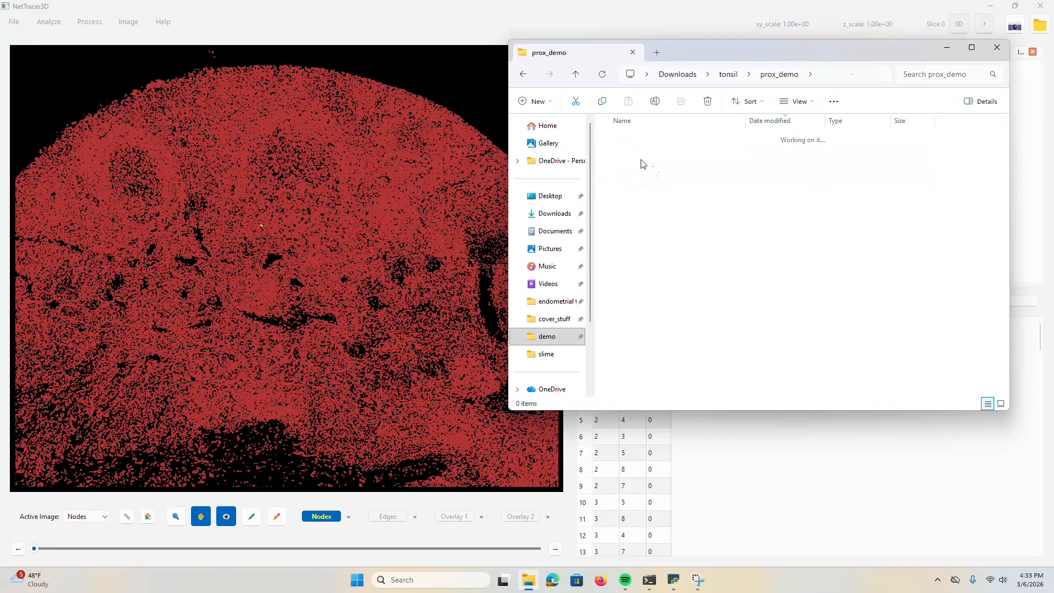
{"action": "scroll", "coordinate": [419, 91], "scroll_direction": "down", "scroll_amount": 3}
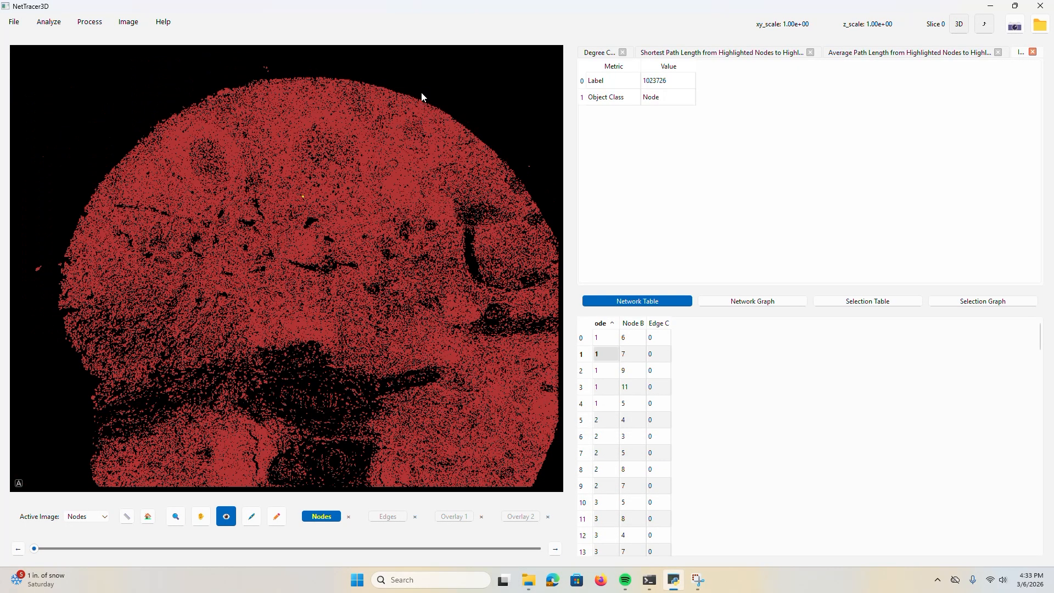
{"action": "key", "text": "Down"}
{"action": "key", "text": "alt+Tab"}
{"action": "left_click_drag", "start_coordinate": [624, 213], "coordinate": [423, 332]}
- Hide the Nodes and set the Channel 2 maximum brightness to 12692 to bring out the Edges image
{"action": "left_click", "coordinate": [310, 513]}
{"action": "left_click", "coordinate": [311, 513]}
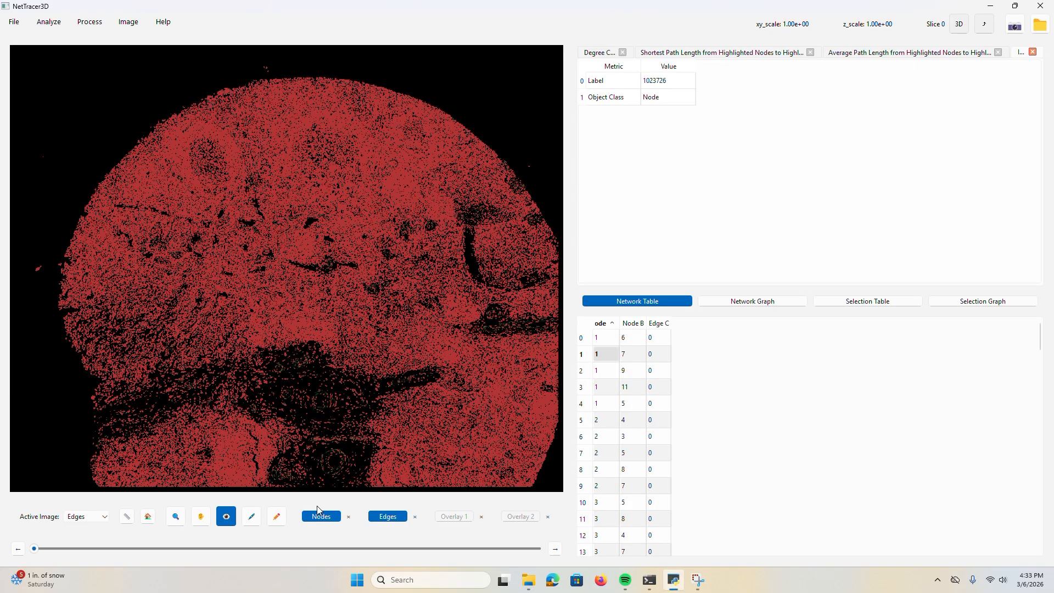
{"action": "left_click", "coordinate": [128, 21]}
{"action": "left_click", "coordinate": [162, 50]}
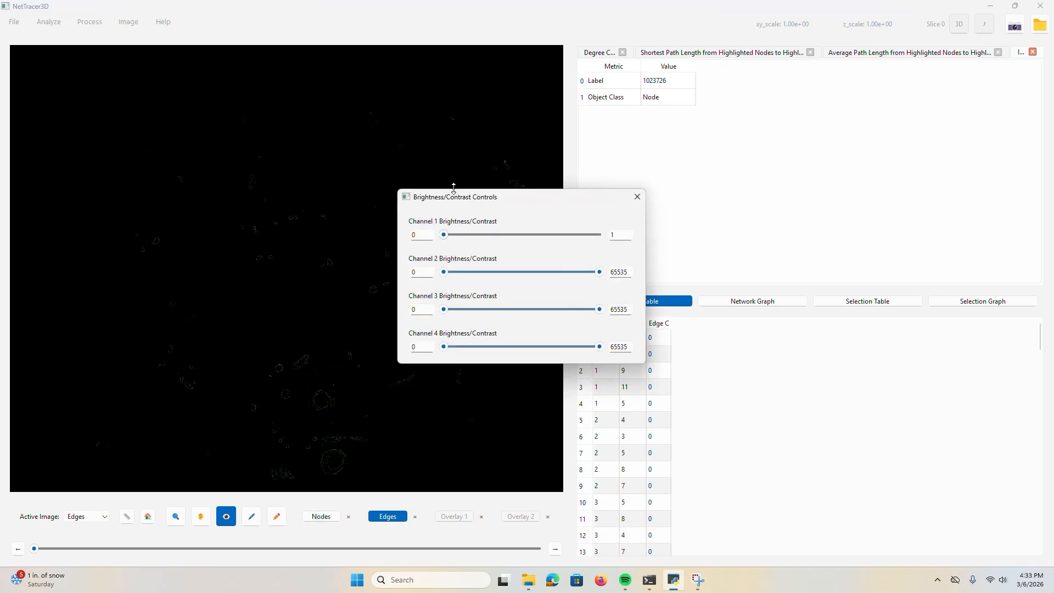
{"action": "left_click_drag", "start_coordinate": [599, 272], "coordinate": [476, 286]}
{"action": "left_click_drag", "start_coordinate": [488, 202], "coordinate": [694, 209]}
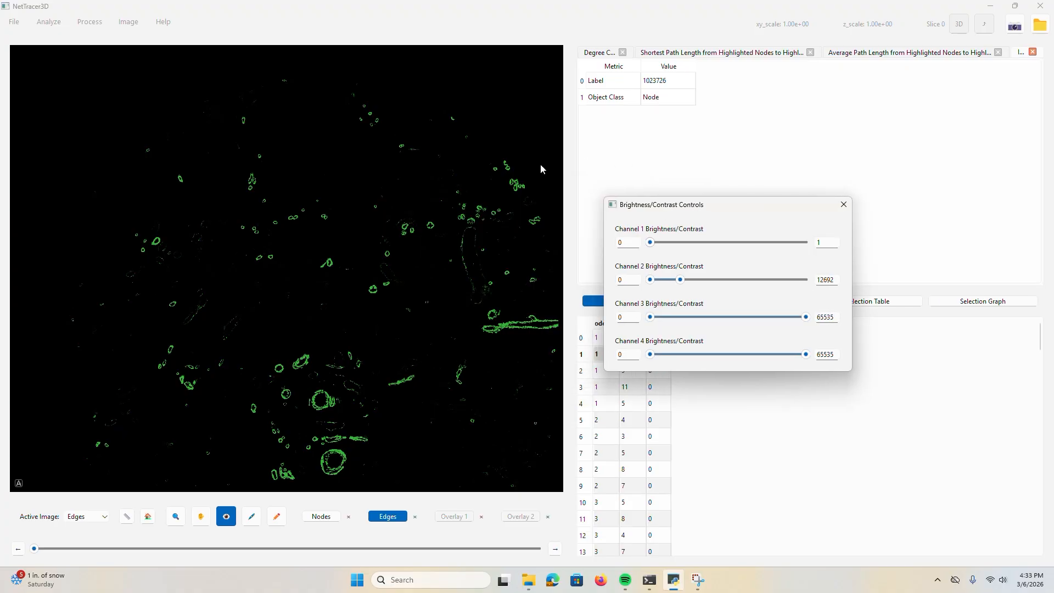
- Examine the green ring-shaped structures in the Edges image, showing the Nodes over them for comparison
{"action": "scroll", "coordinate": [522, 327], "scroll_direction": "up", "scroll_amount": 6}
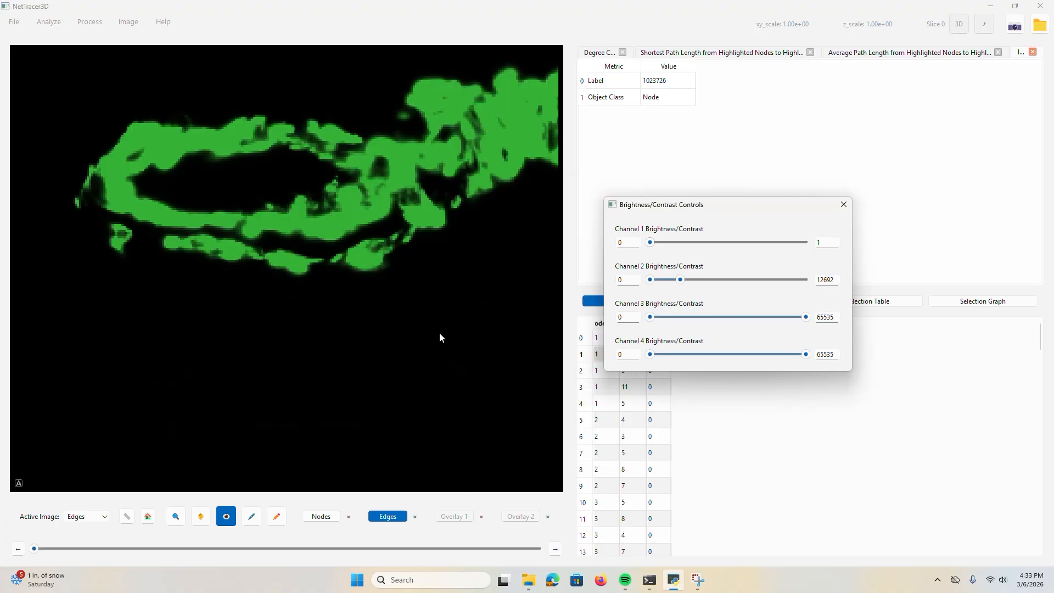
{"action": "scroll", "coordinate": [439, 331], "scroll_direction": "down", "scroll_amount": 2}
{"action": "left_click_drag", "start_coordinate": [384, 304], "coordinate": [538, 194]}
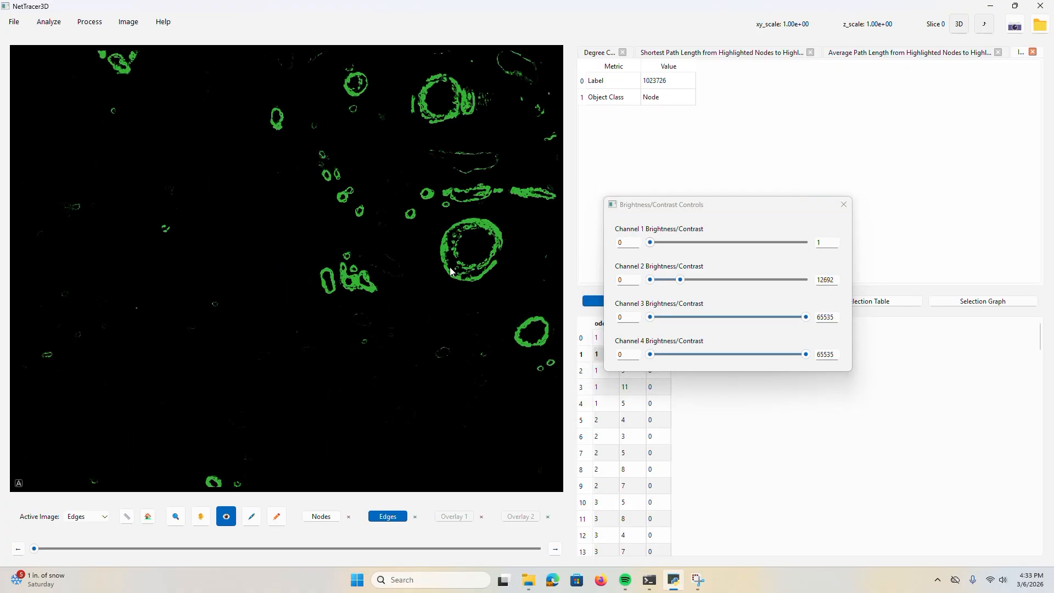
{"action": "left_click_drag", "start_coordinate": [445, 262], "coordinate": [377, 289]}
{"action": "left_click", "coordinate": [316, 517]}
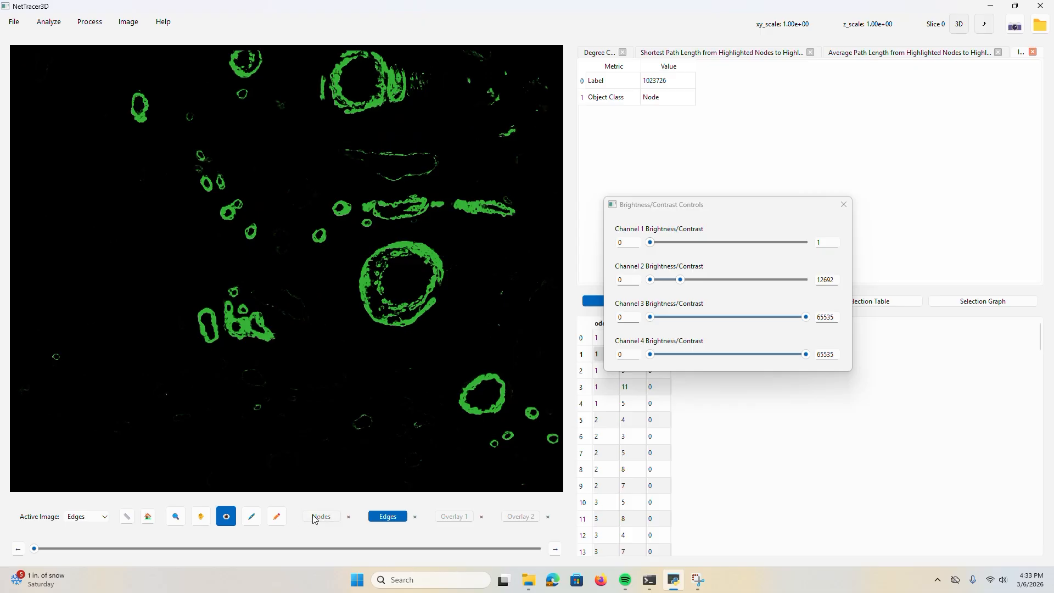
{"action": "scroll", "coordinate": [395, 289], "scroll_direction": "up", "scroll_amount": 5}
{"action": "left_click", "coordinate": [337, 173]}
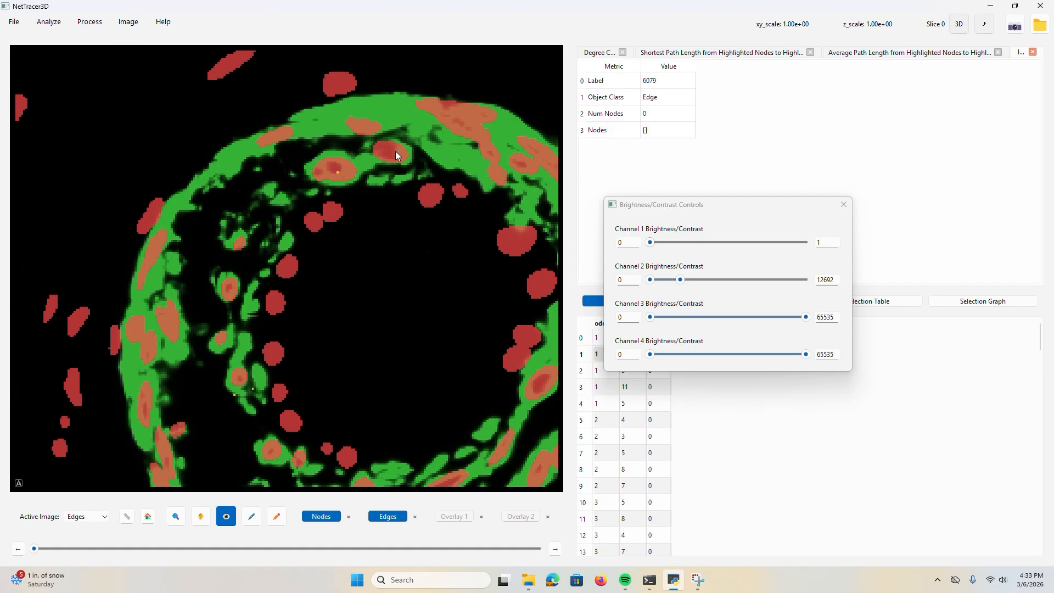
- Make Nodes the active image and inspect individual cells in and around the green structures, including across the whole tissue
{"action": "key", "text": "1"}
{"action": "left_click", "coordinate": [383, 155]}
{"action": "left_click", "coordinate": [375, 147]}
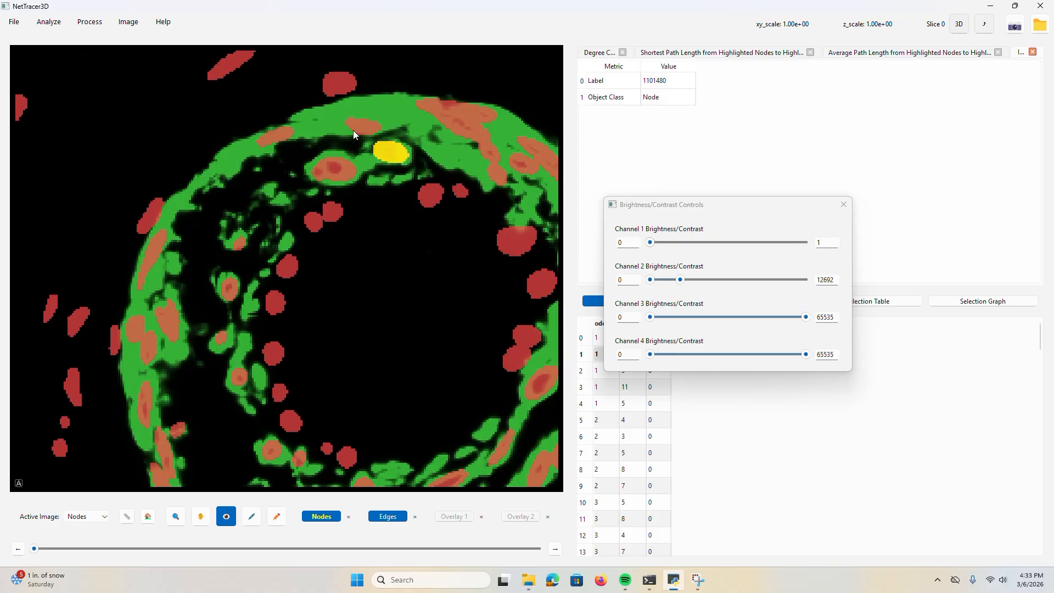
{"action": "left_click", "coordinate": [354, 130]}
{"action": "scroll", "coordinate": [356, 133], "scroll_direction": "down", "scroll_amount": 5}
{"action": "scroll", "coordinate": [284, 221], "scroll_direction": "up", "scroll_amount": 4}
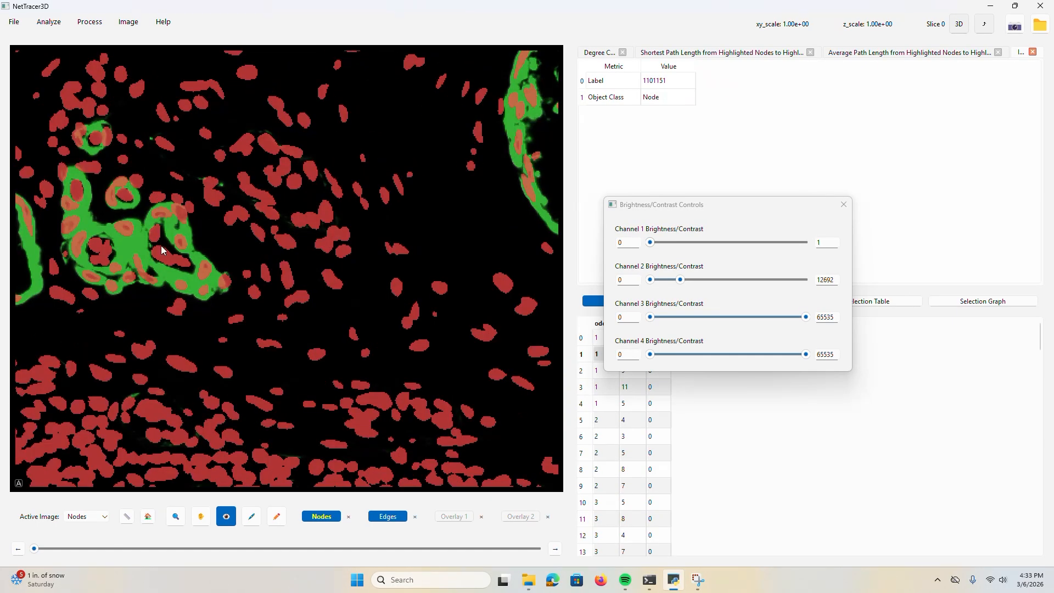
{"action": "left_click", "coordinate": [174, 259]}
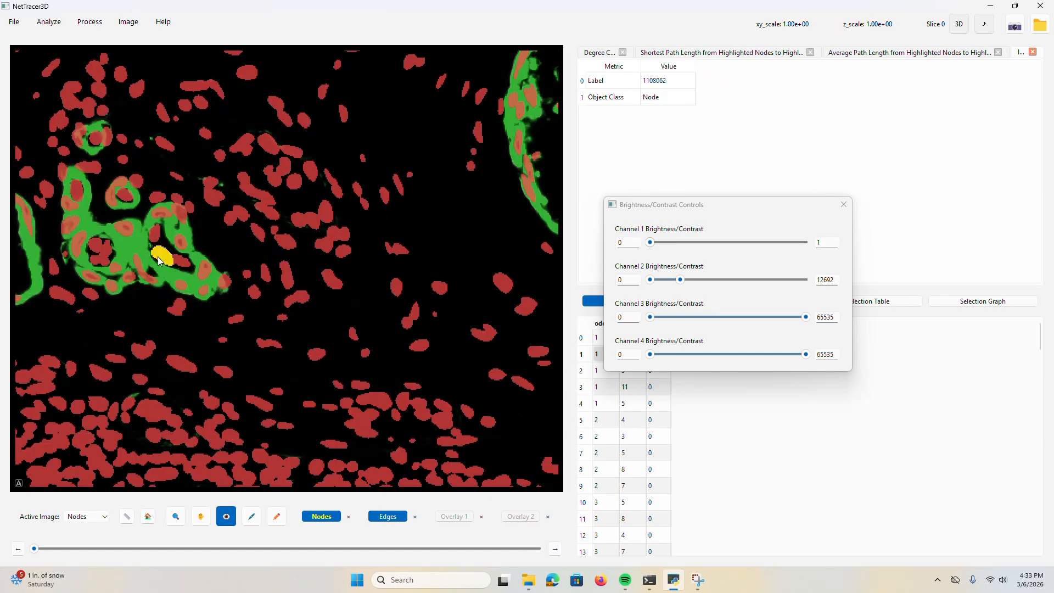
{"action": "left_click", "coordinate": [206, 269]}
{"action": "left_click", "coordinate": [204, 290]}
{"action": "left_click", "coordinate": [174, 291]}
{"action": "scroll", "coordinate": [133, 283], "scroll_direction": "down", "scroll_amount": 5}
{"action": "middle_click", "coordinate": [243, 281]}
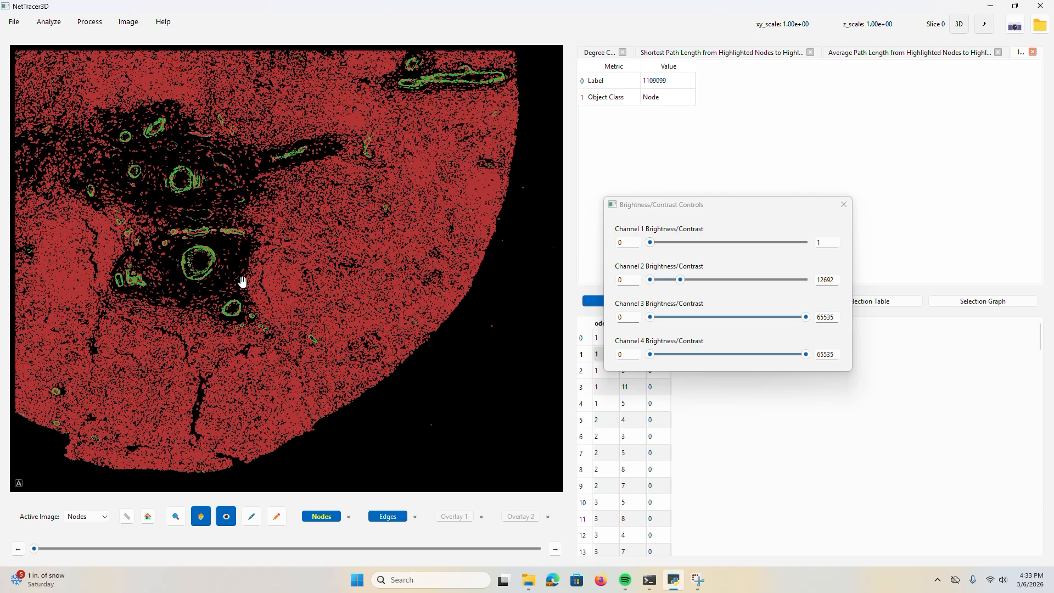
{"action": "scroll", "coordinate": [242, 281], "scroll_direction": "down", "scroll_amount": 5}
{"action": "scroll", "coordinate": [302, 247], "scroll_direction": "up", "scroll_amount": 3}
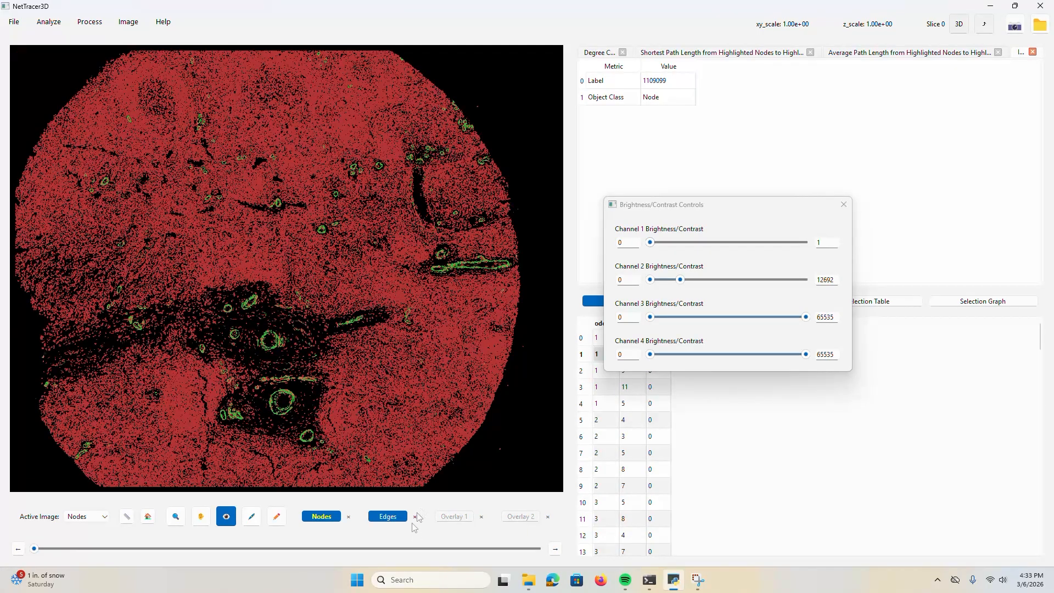
- Delete the Edges channel, leaving the segmented cell Nodes displayed
{"action": "left_click", "coordinate": [317, 514]}
{"action": "left_click", "coordinate": [318, 514]}
{"action": "left_click", "coordinate": [416, 517]}
{"action": "left_click", "coordinate": [543, 297]}
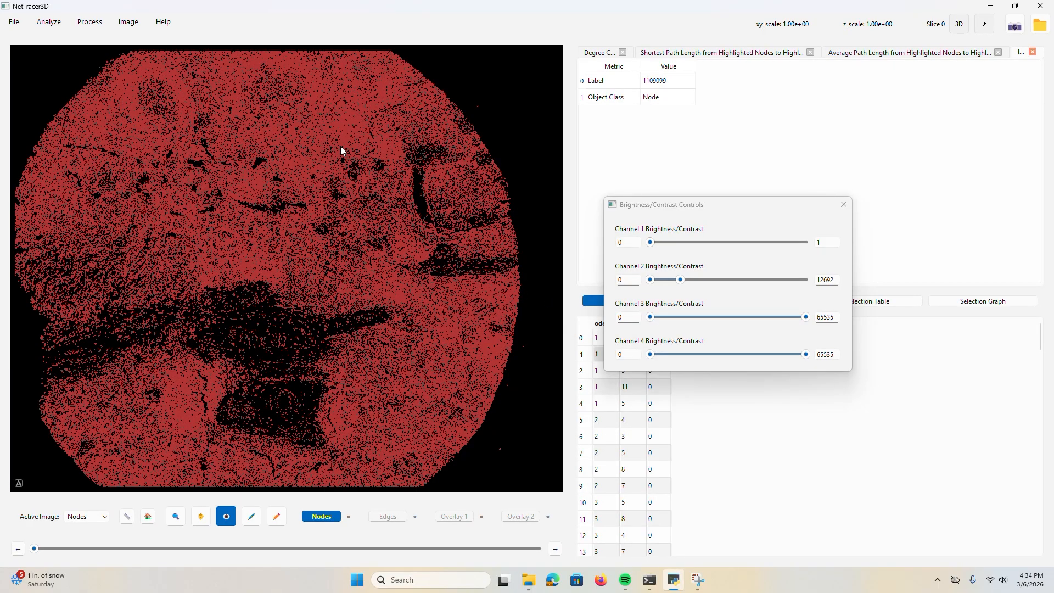
- Open the tool for assigning node identities from overlap with other images
{"action": "left_click", "coordinate": [15, 22]}
{"action": "mouse_move", "coordinate": [60, 83]}
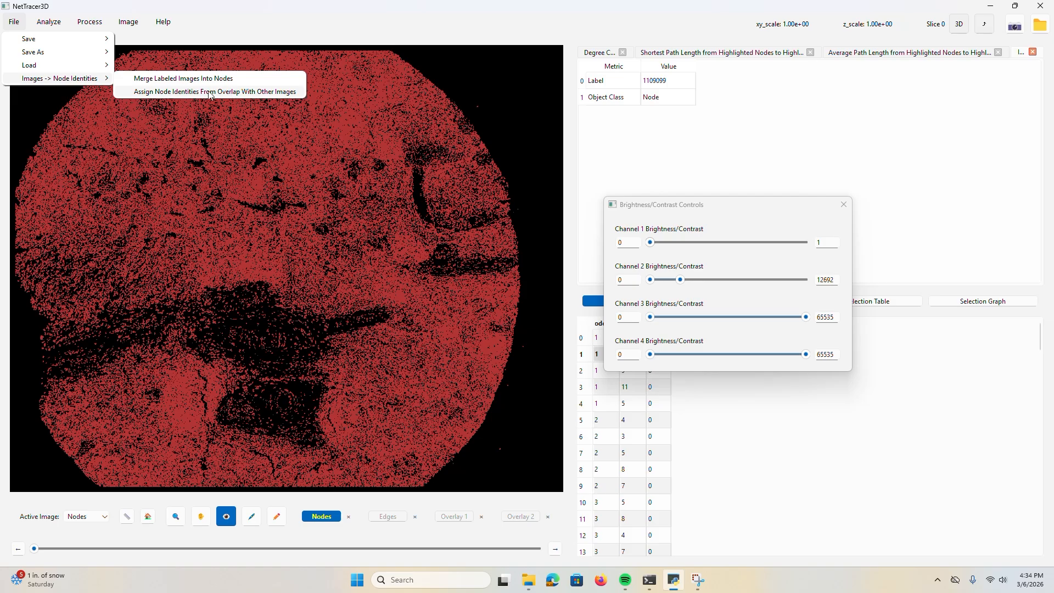
{"action": "left_click", "coordinate": [252, 94]}
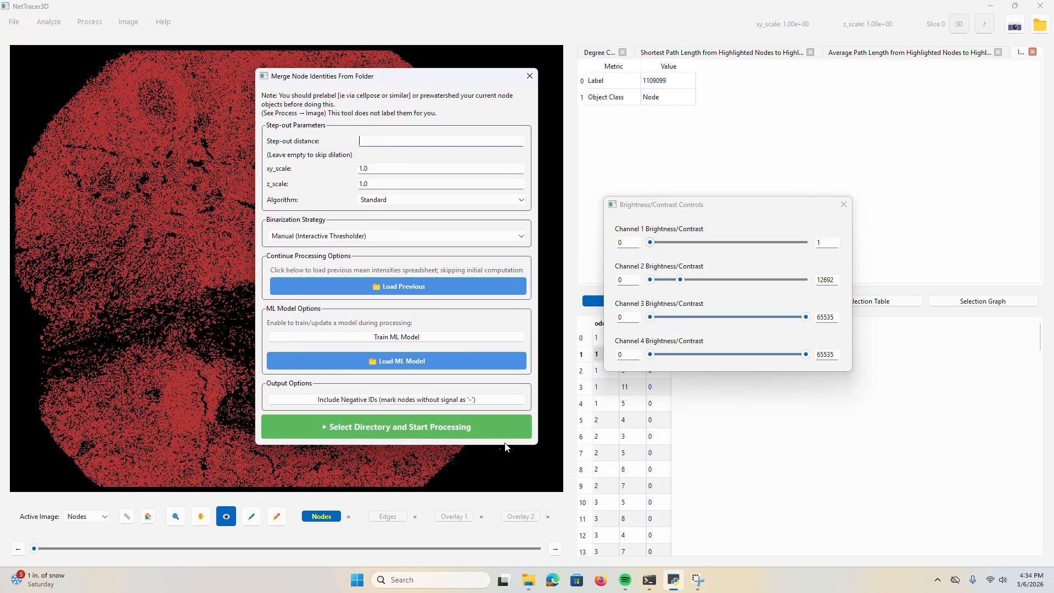
- Switch to File Explorer and look through the marker images in the tonsil demo folder, such as Vimentin, VISTA, TOX, TP63 and TCF-1
{"action": "left_click", "coordinate": [535, 586]}
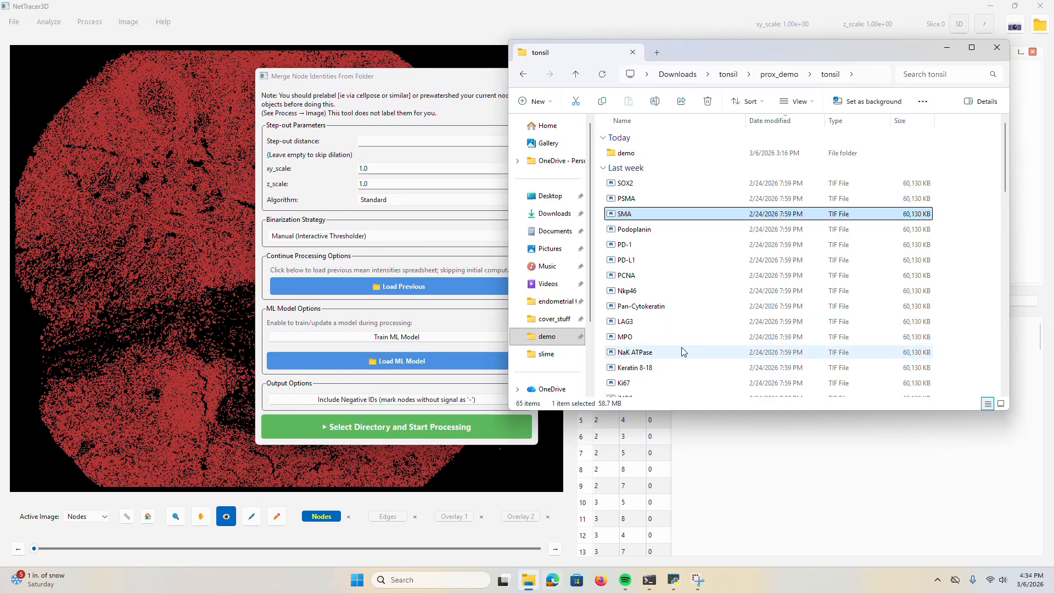
{"action": "double_click", "coordinate": [669, 153]}
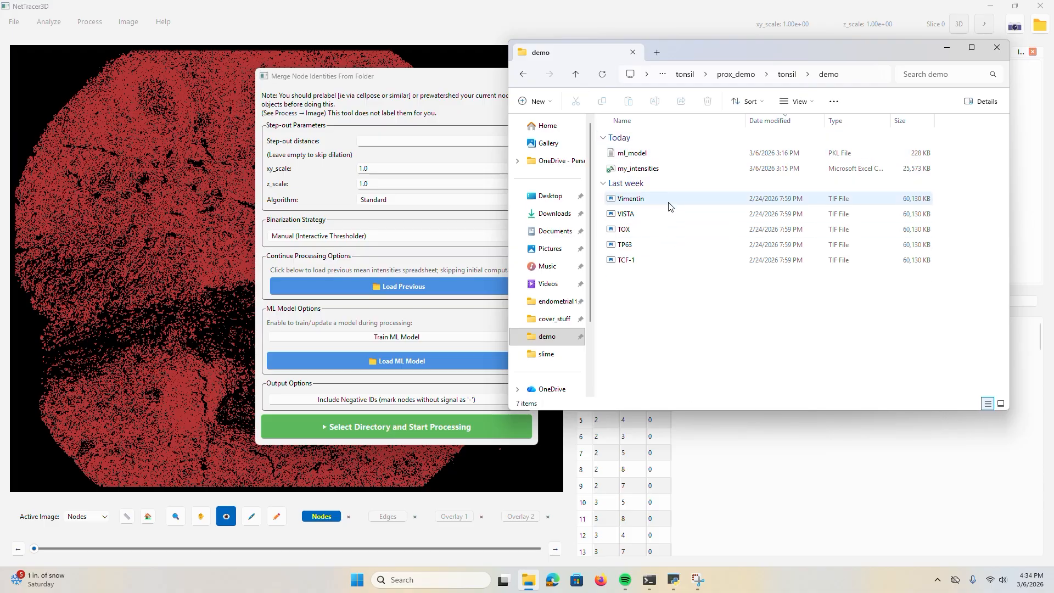
{"action": "left_click", "coordinate": [652, 261]}
{"action": "left_click", "coordinate": [648, 245]}
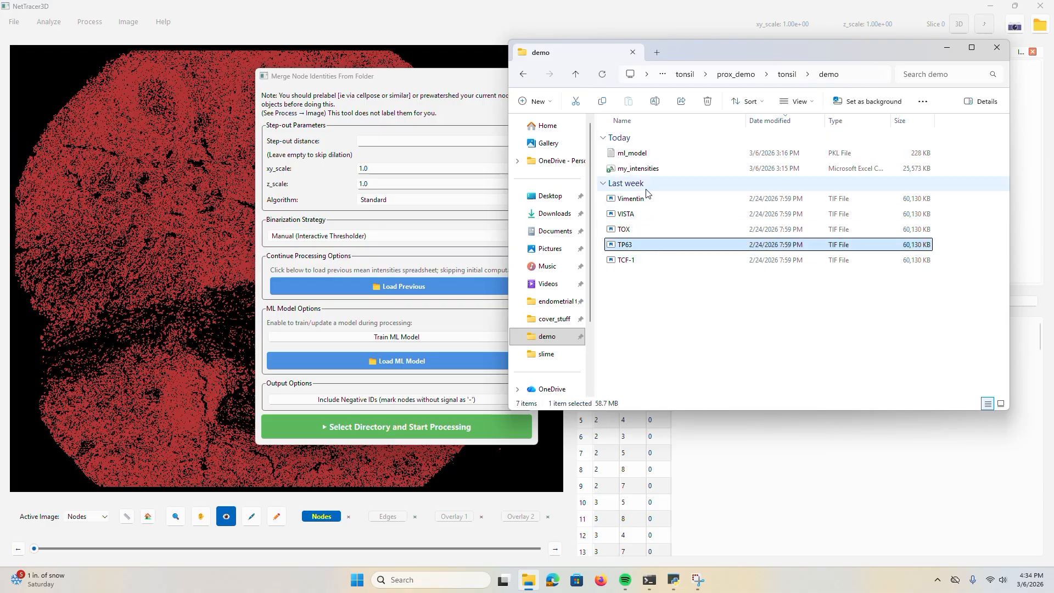
{"action": "left_click", "coordinate": [649, 200]}
{"action": "left_click", "coordinate": [675, 253]}
{"action": "left_click", "coordinate": [648, 215]}
{"action": "left_click", "coordinate": [663, 271]}
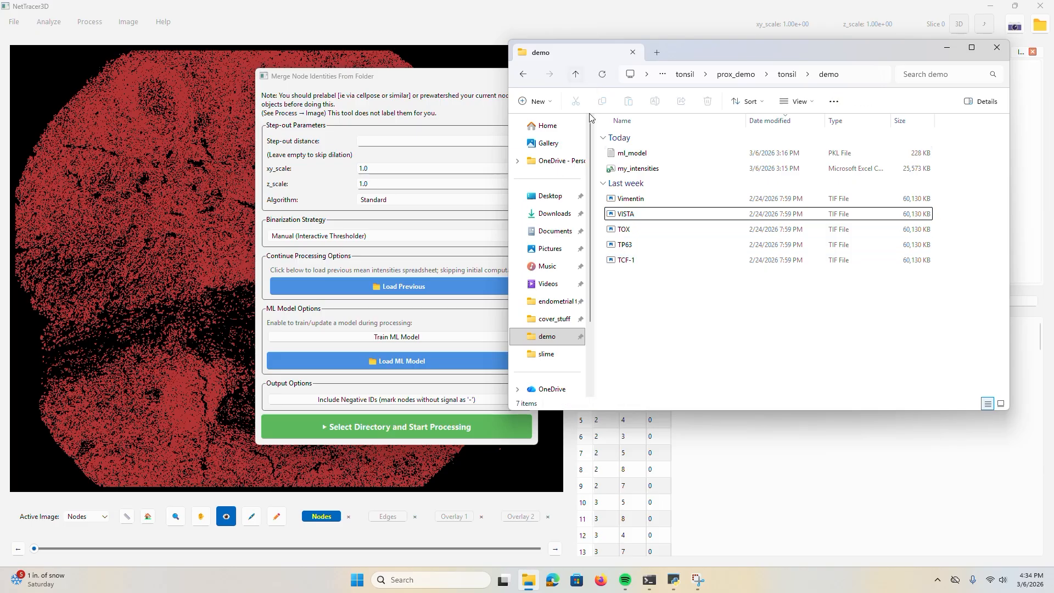
{"action": "left_click", "coordinate": [648, 199]}
{"action": "left_click", "coordinate": [647, 229]}
{"action": "left_click", "coordinate": [669, 306]}
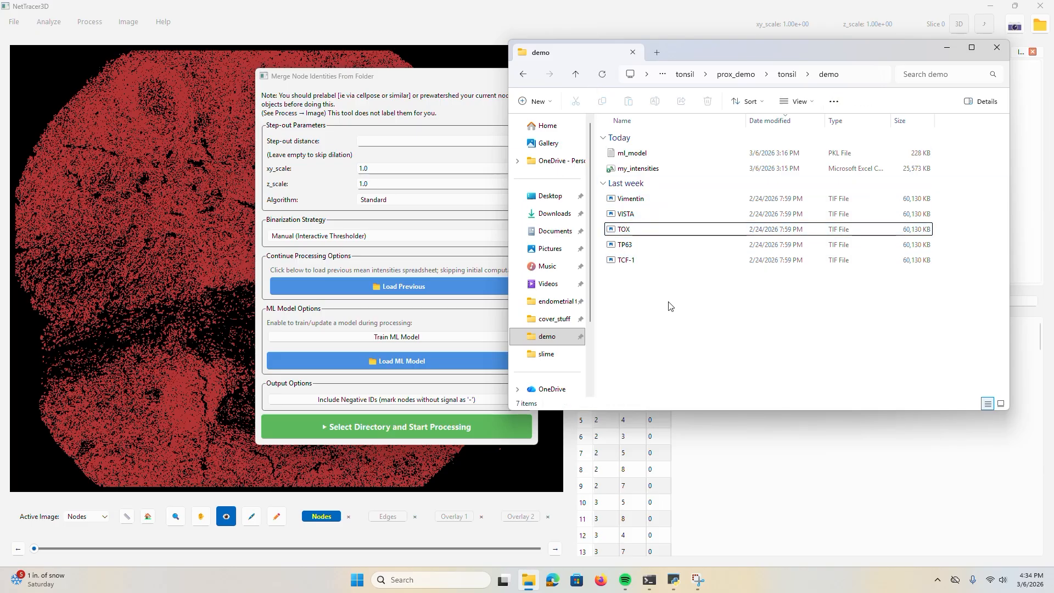
- Look over the full set of marker images in the parent tonsil folder and return to the demo folder
{"action": "left_click", "coordinate": [575, 73]}
{"action": "scroll", "coordinate": [661, 175], "scroll_direction": "down", "scroll_amount": 2}
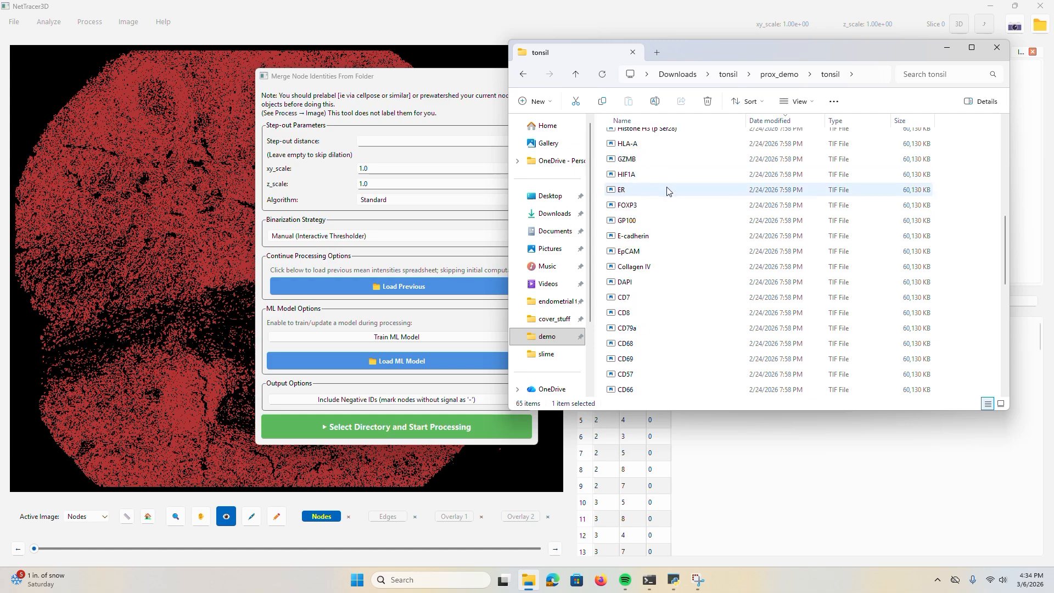
{"action": "scroll", "coordinate": [684, 214], "scroll_direction": "down", "scroll_amount": 3}
{"action": "scroll", "coordinate": [684, 214], "scroll_direction": "up", "scroll_amount": 5}
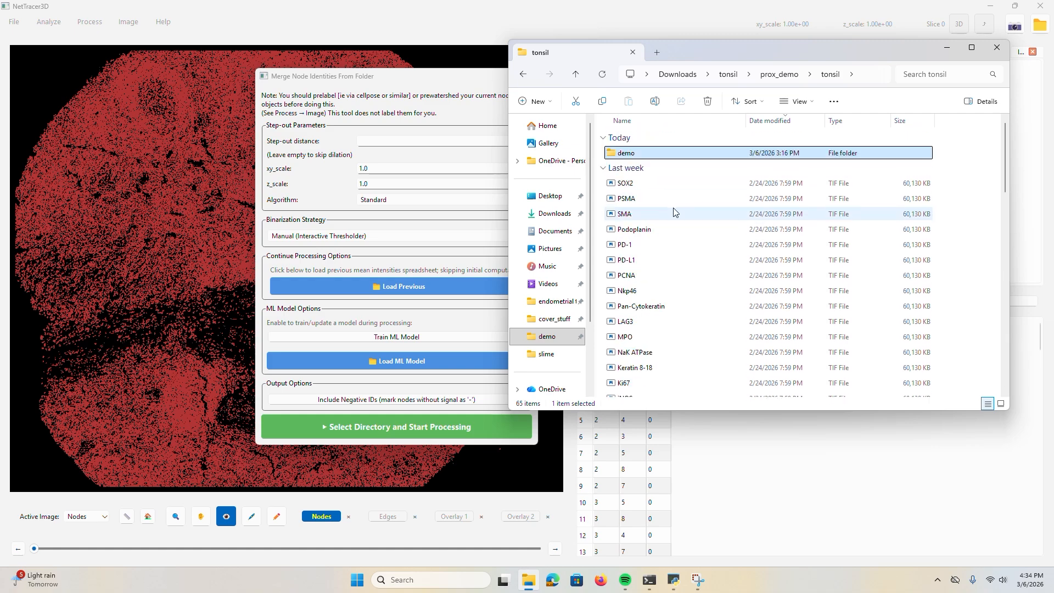
{"action": "left_click", "coordinate": [660, 154]}
{"action": "double_click", "coordinate": [659, 155]}
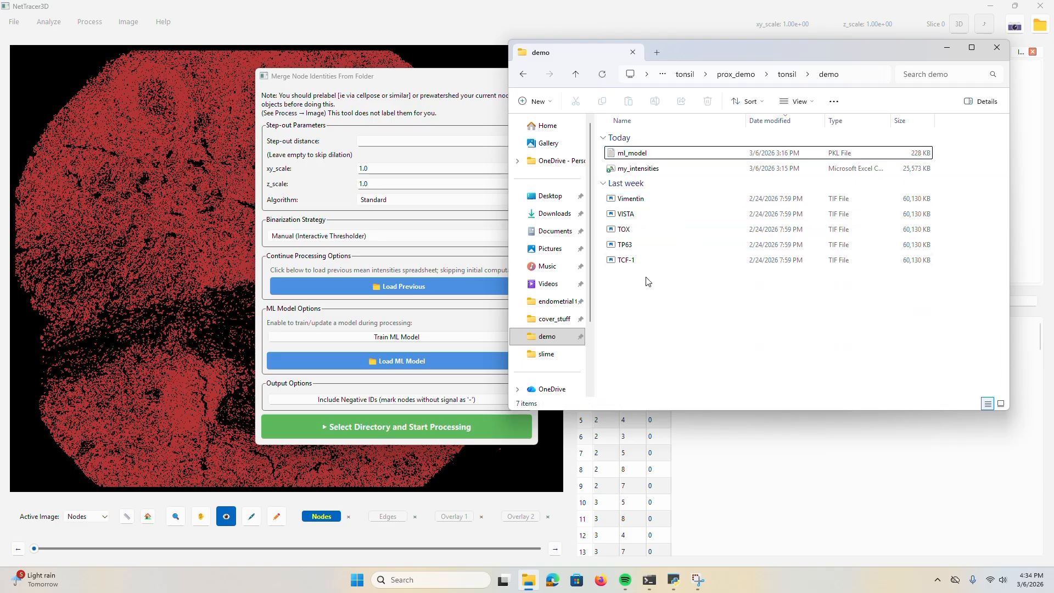
- Try a step-out distance of 10 for the node identity merge and clear the value again
{"action": "left_click_drag", "start_coordinate": [414, 83], "coordinate": [318, 62]}
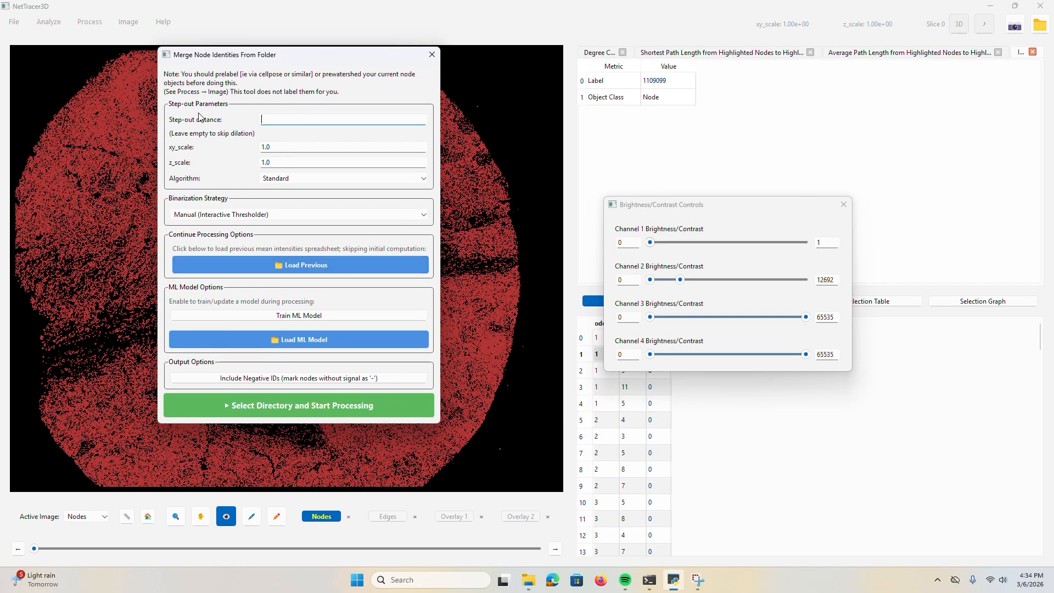
{"action": "left_click_drag", "start_coordinate": [219, 59], "coordinate": [276, 63]}
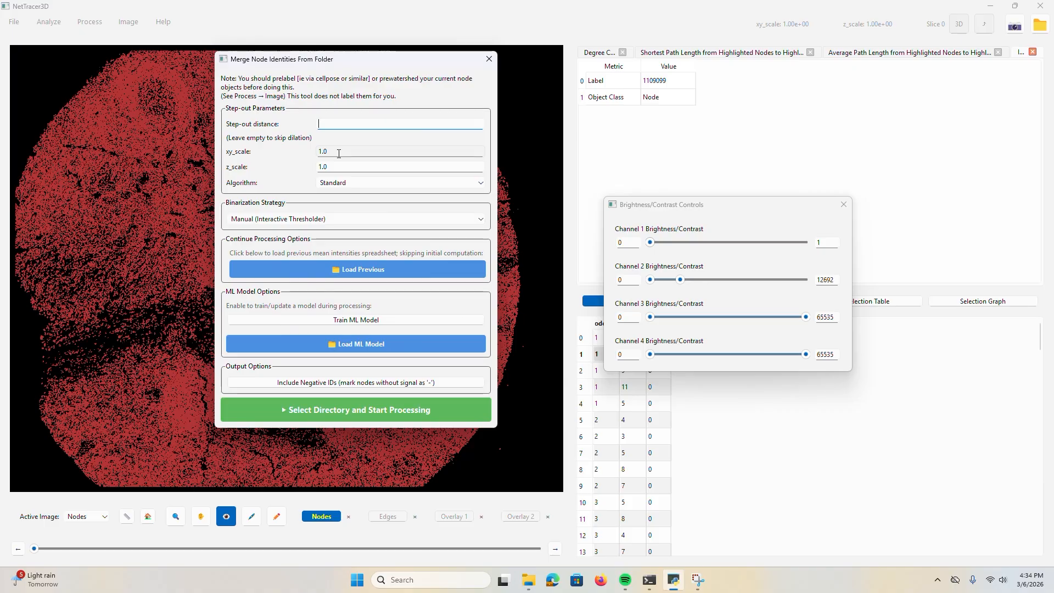
{"action": "type", "text": "10"}
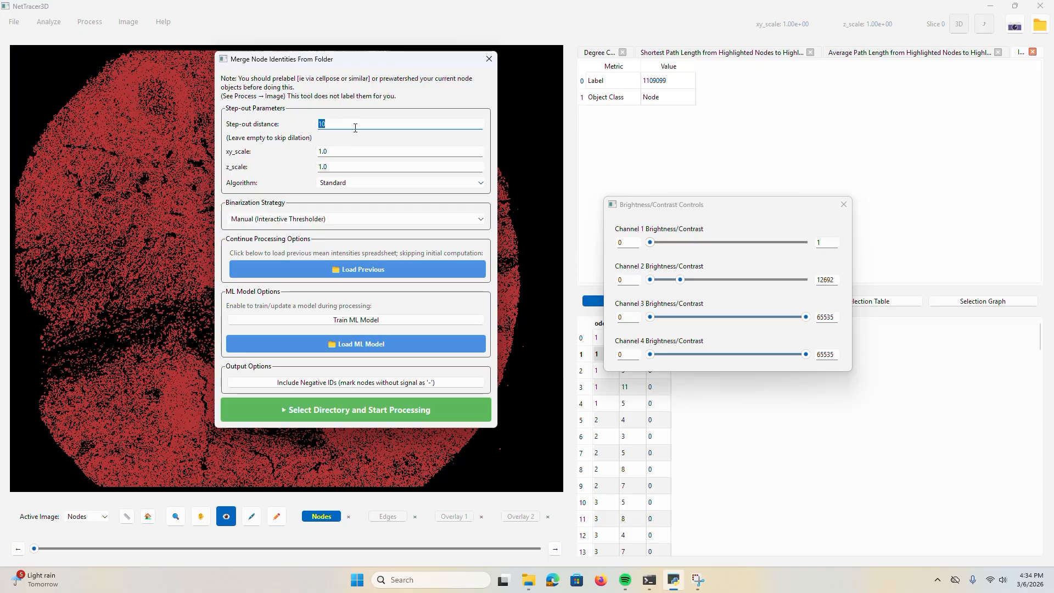
{"action": "key", "text": "BackSpace"}
{"action": "left_click_drag", "start_coordinate": [325, 62], "coordinate": [375, 62]}
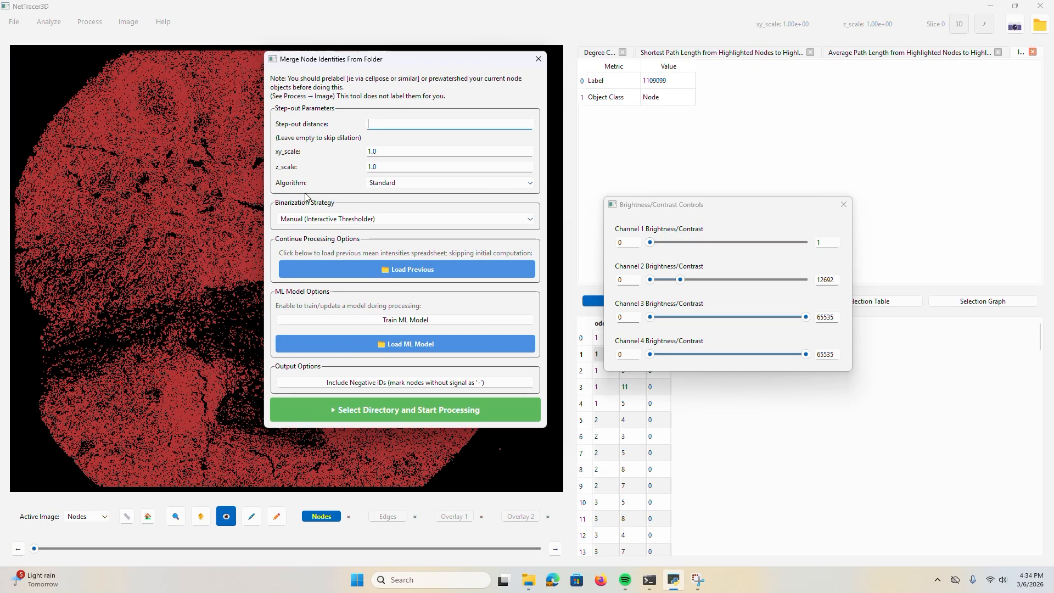
- Keep Manual (Interactive Thresholder) as the binarization strategy and enable training of an ML model
{"action": "left_click", "coordinate": [321, 220]}
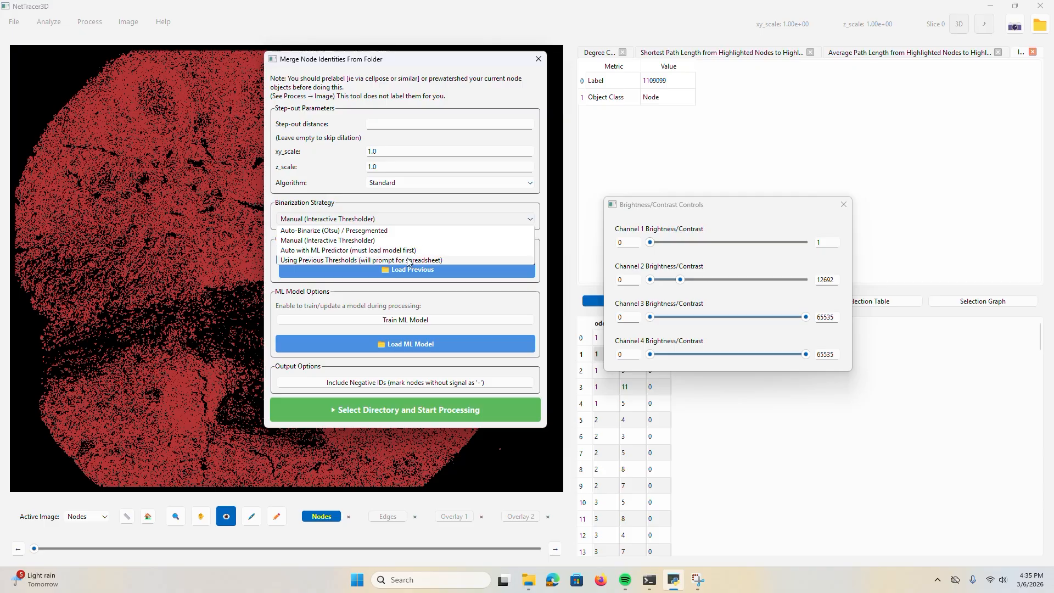
{"action": "left_click", "coordinate": [337, 241]}
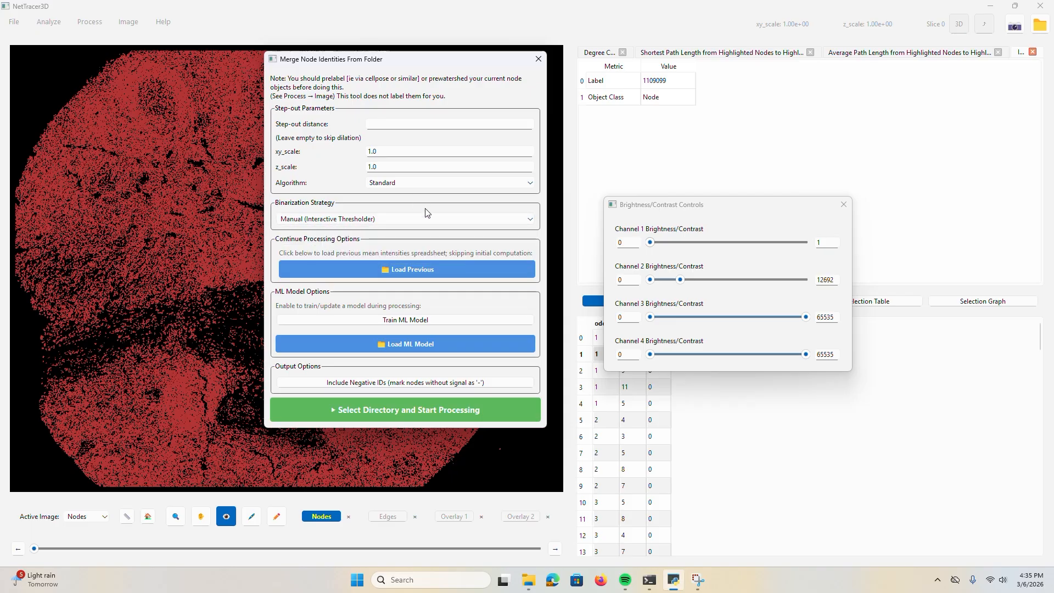
{"action": "left_click", "coordinate": [424, 321]}
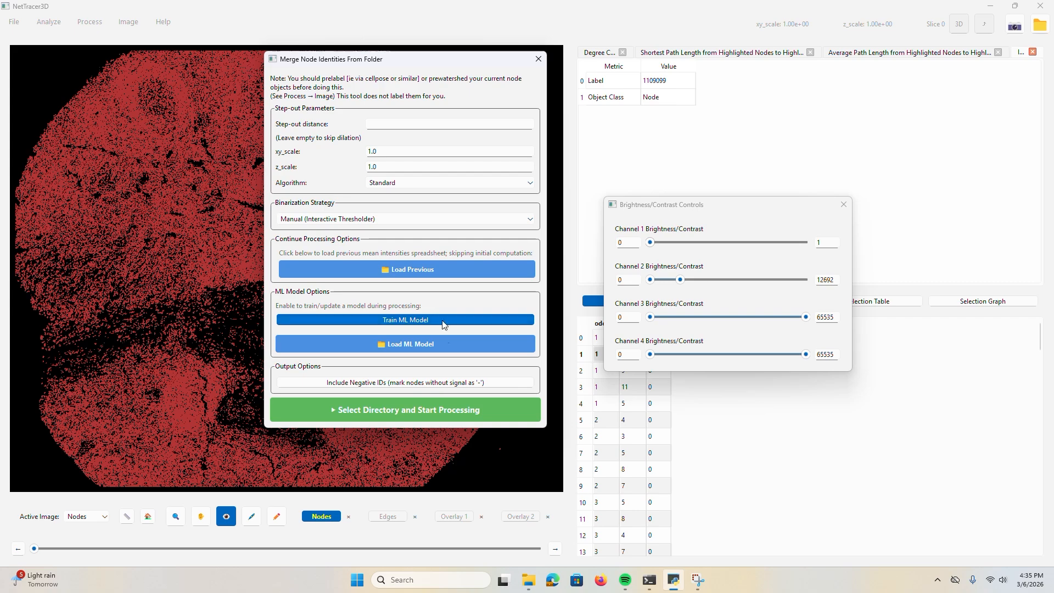
- Start processing with the tonsil demo folder as the image directory and check the progress in the console
{"action": "left_click", "coordinate": [416, 410]}
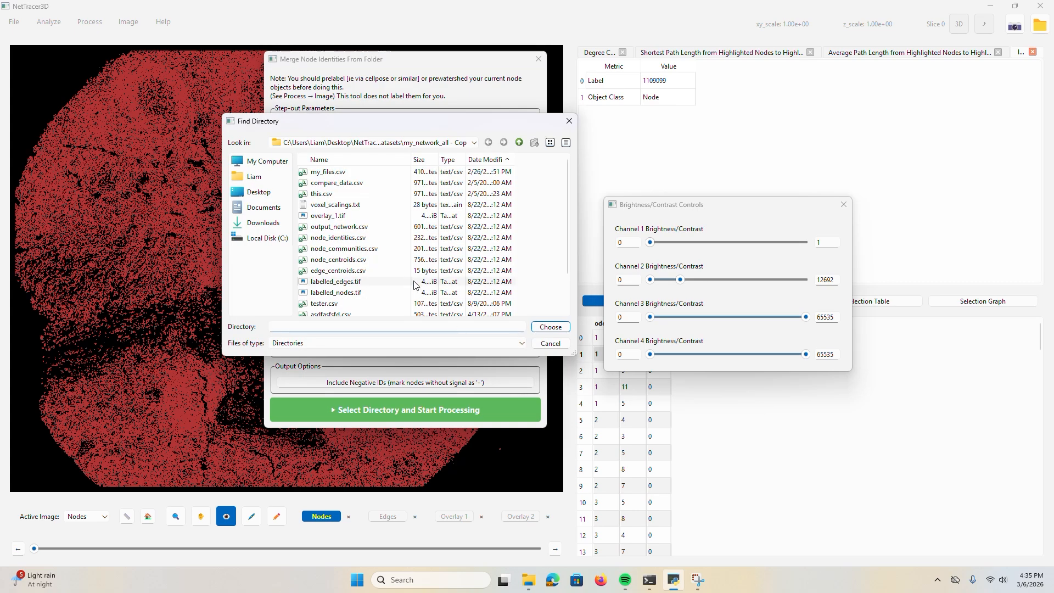
{"action": "left_click", "coordinate": [267, 207]}
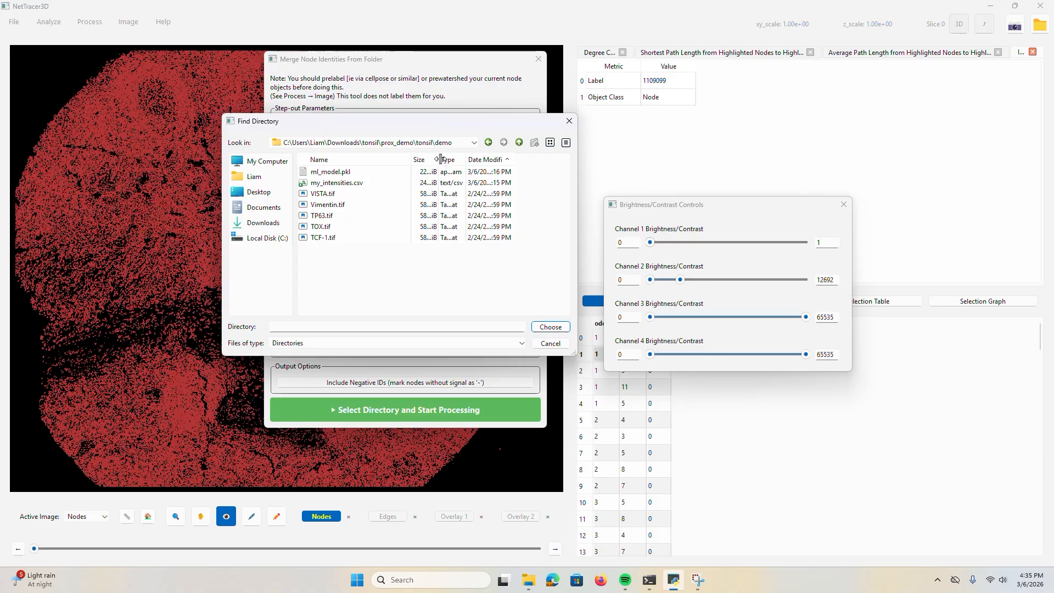
{"action": "mouse_move", "coordinate": [439, 159]}
{"action": "left_mouse_down"}
{"action": "mouse_move", "coordinate": [458, 159]}
{"action": "mouse_move", "coordinate": [428, 160]}
{"action": "left_mouse_up"}
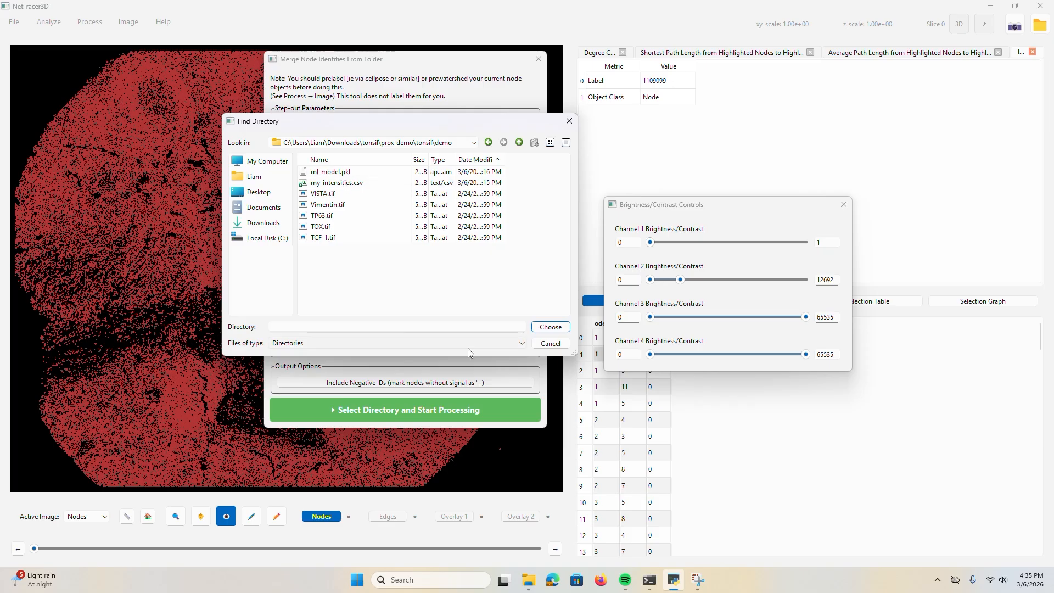
{"action": "left_click", "coordinate": [550, 327]}
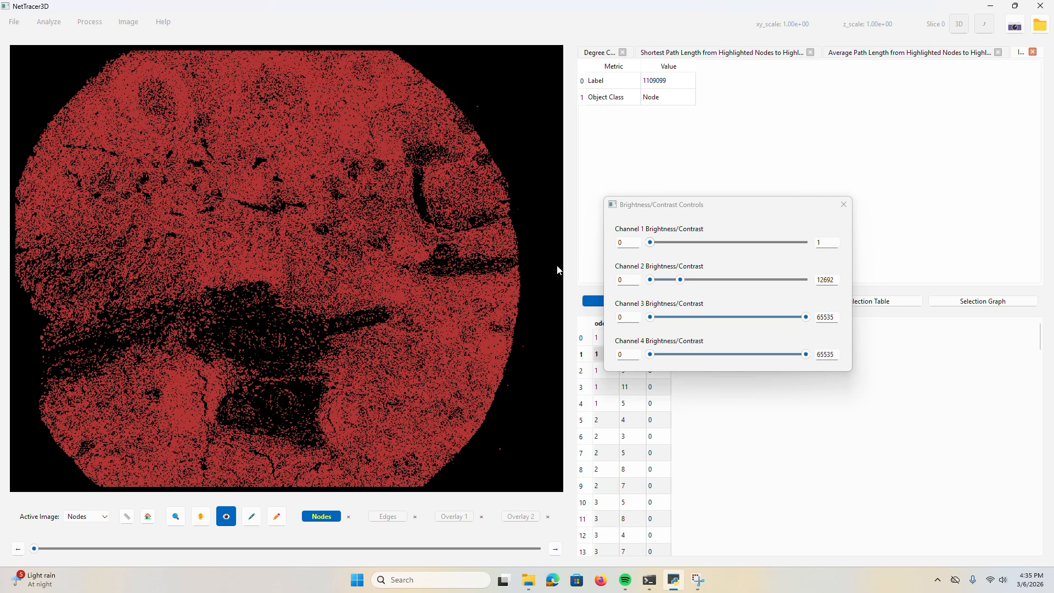
{"action": "left_click", "coordinate": [650, 580]}
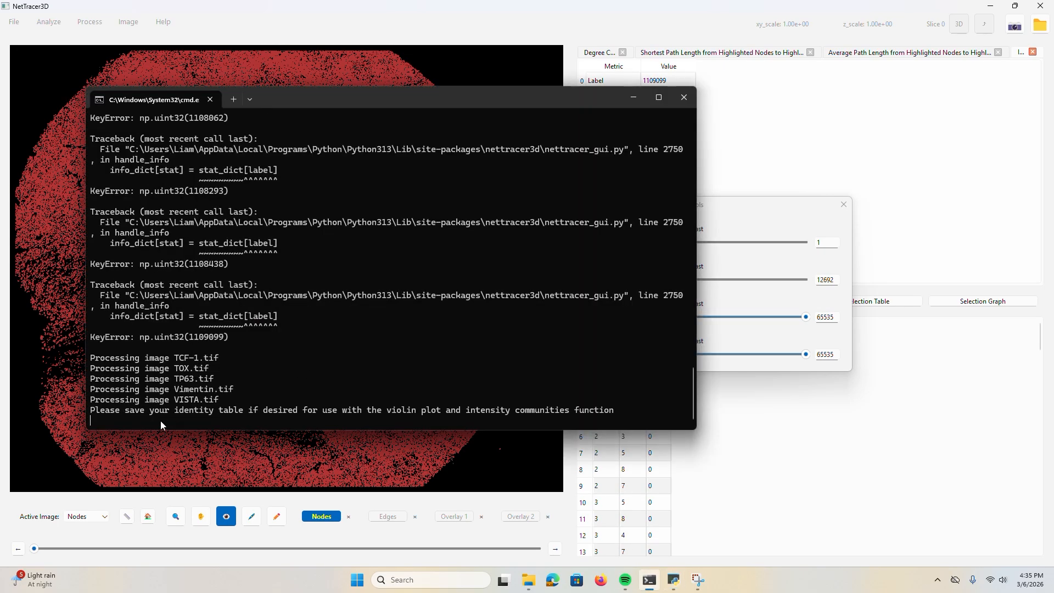
{"action": "left_click", "coordinate": [641, 97]}
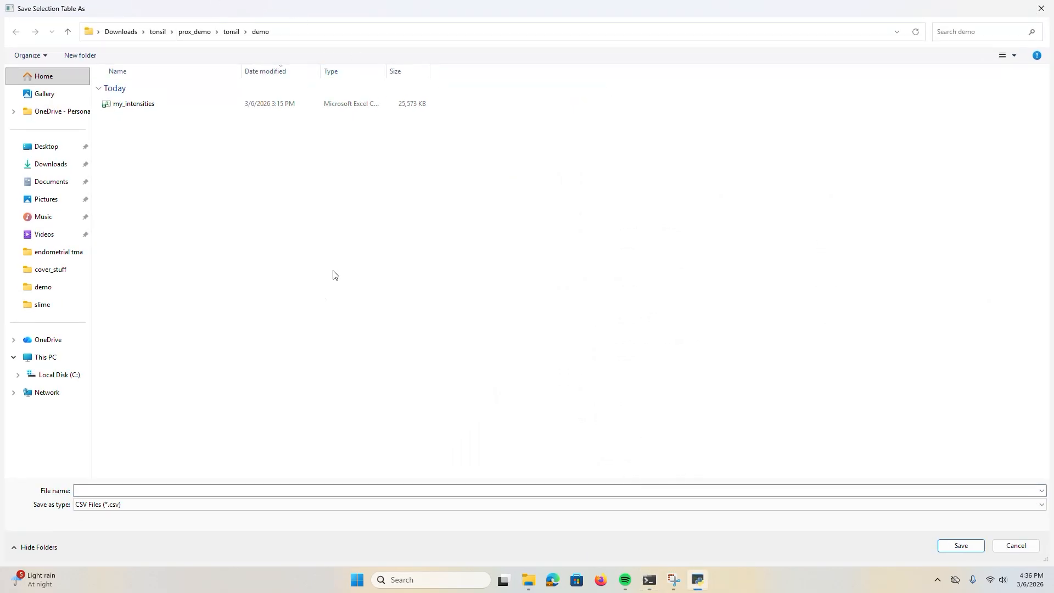
- Save the mean intensity table as the CSV file my_intensities in the demo folder, replacing the existing file
{"action": "left_click", "coordinate": [113, 488]}
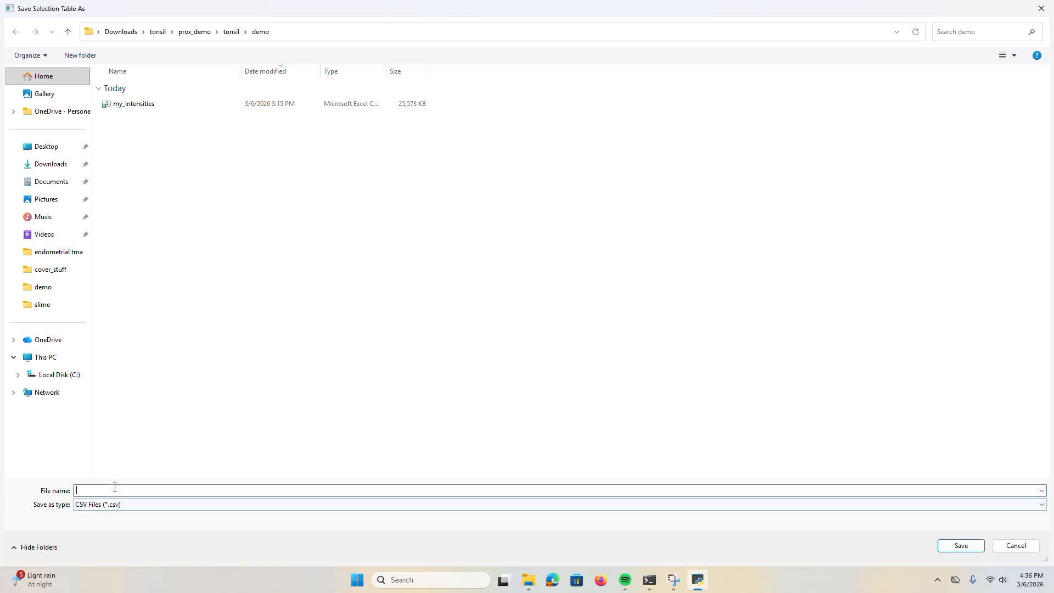
{"action": "type", "text": "mly_i"}
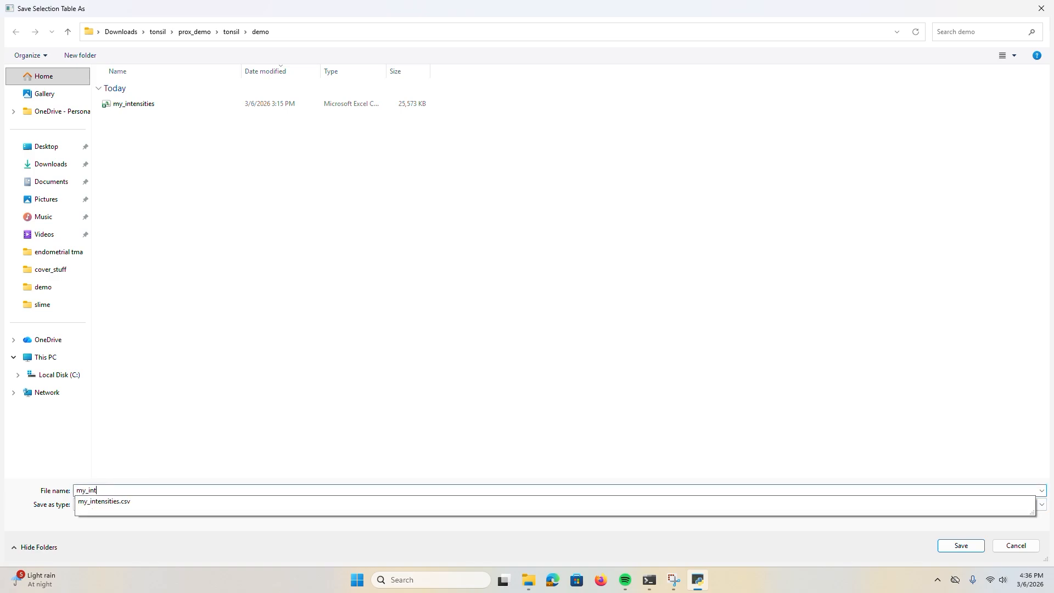
{"action": "type", "text": "ntensities"}
{"action": "key", "text": "Return"}
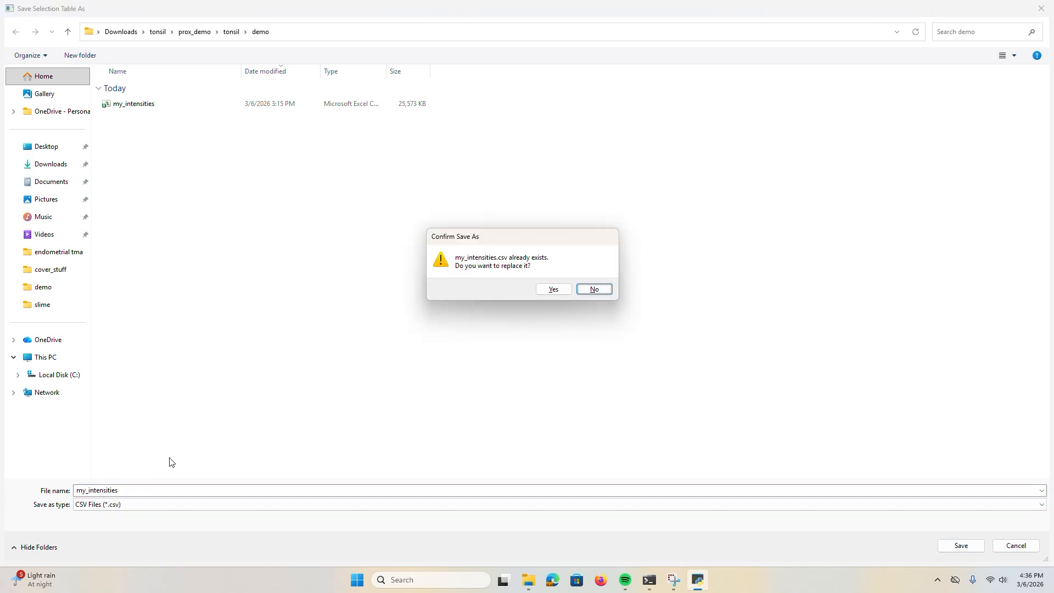
{"action": "left_click", "coordinate": [560, 291]}
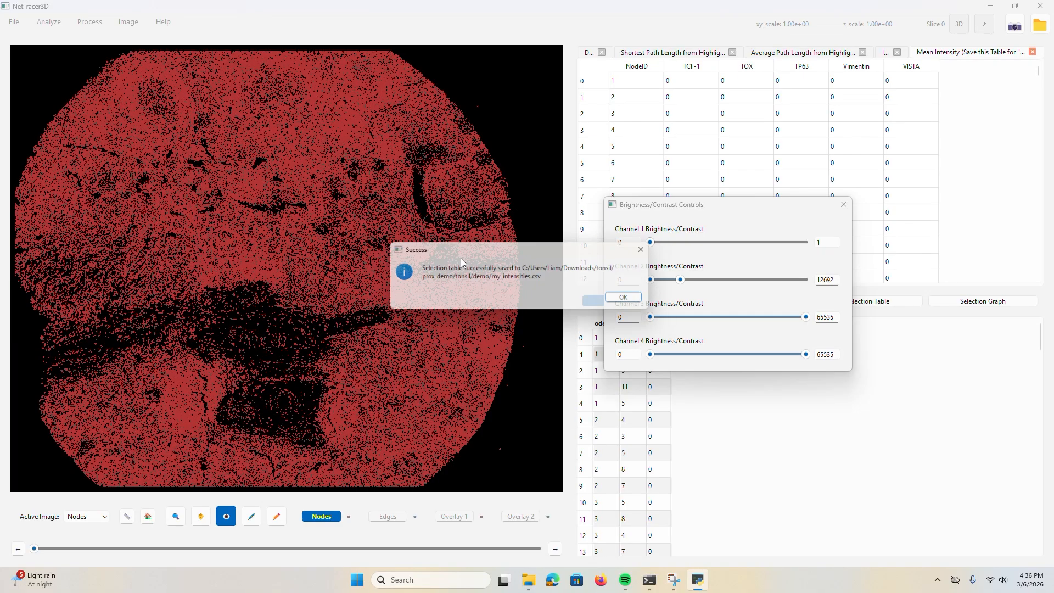
{"action": "left_click", "coordinate": [629, 300]}
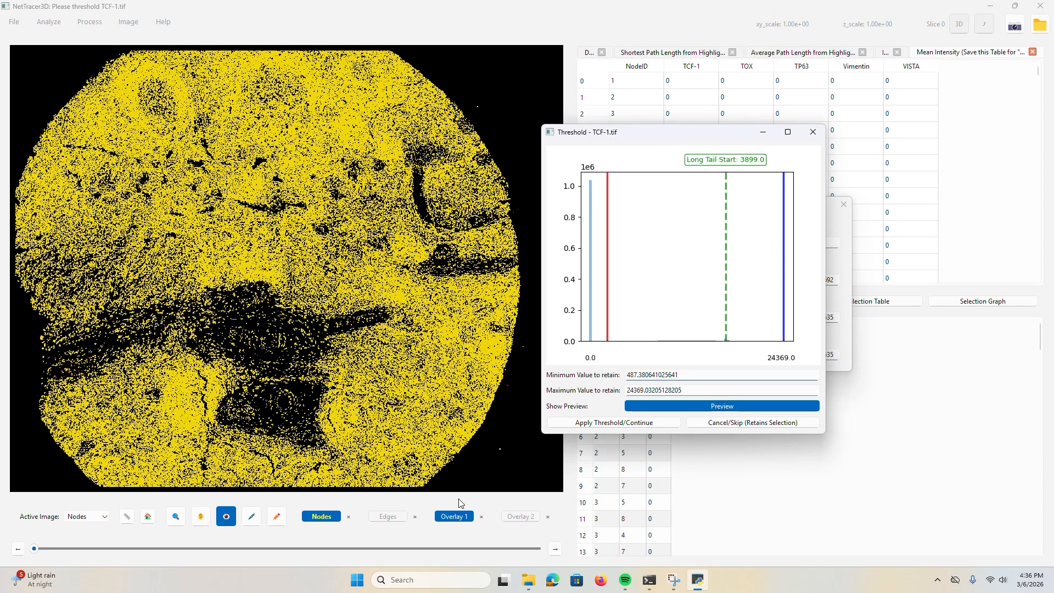
- Hide the Nodes and set the Channel 3 maximum brightness to 10846 for the TCF-1 image
{"action": "left_click", "coordinate": [128, 22]}
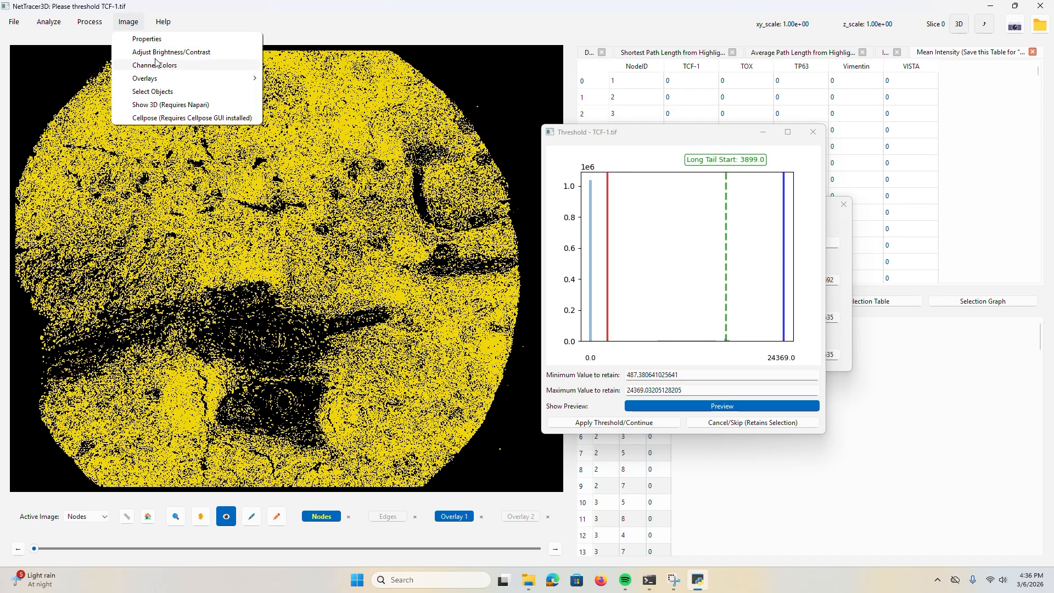
{"action": "left_click", "coordinate": [155, 55]}
{"action": "left_click_drag", "start_coordinate": [480, 206], "coordinate": [901, 208]}
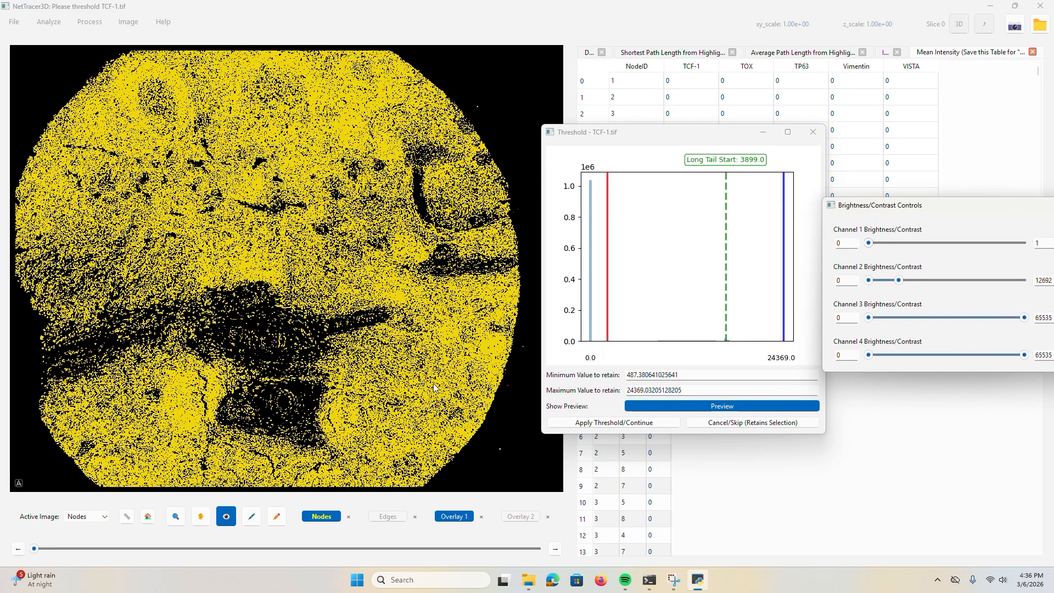
{"action": "left_click", "coordinate": [319, 516]}
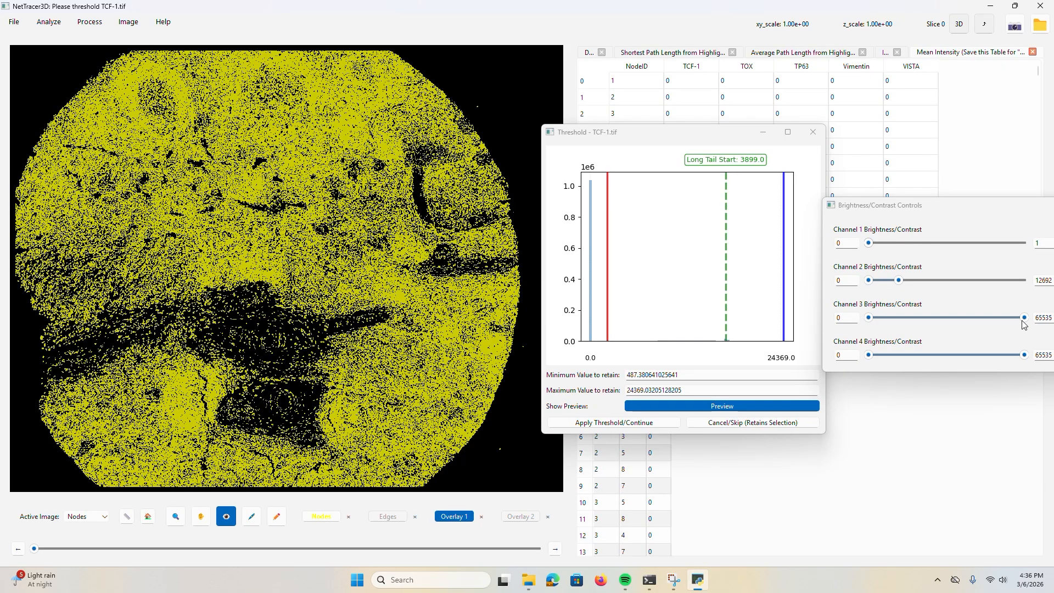
{"action": "left_click_drag", "start_coordinate": [1024, 318], "coordinate": [894, 317]}
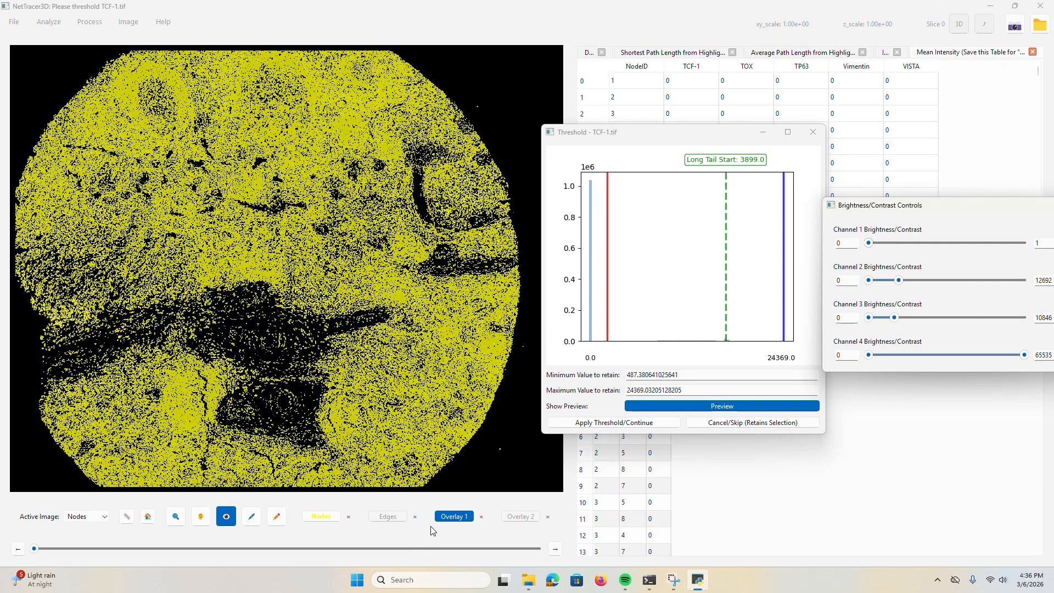
- Turn off the yellow highlight and examine the bright cells in the TCF-1 image, both across the tissue and up close
{"action": "left_click", "coordinate": [226, 516]}
{"action": "scroll", "coordinate": [273, 237], "scroll_direction": "up", "scroll_amount": 3}
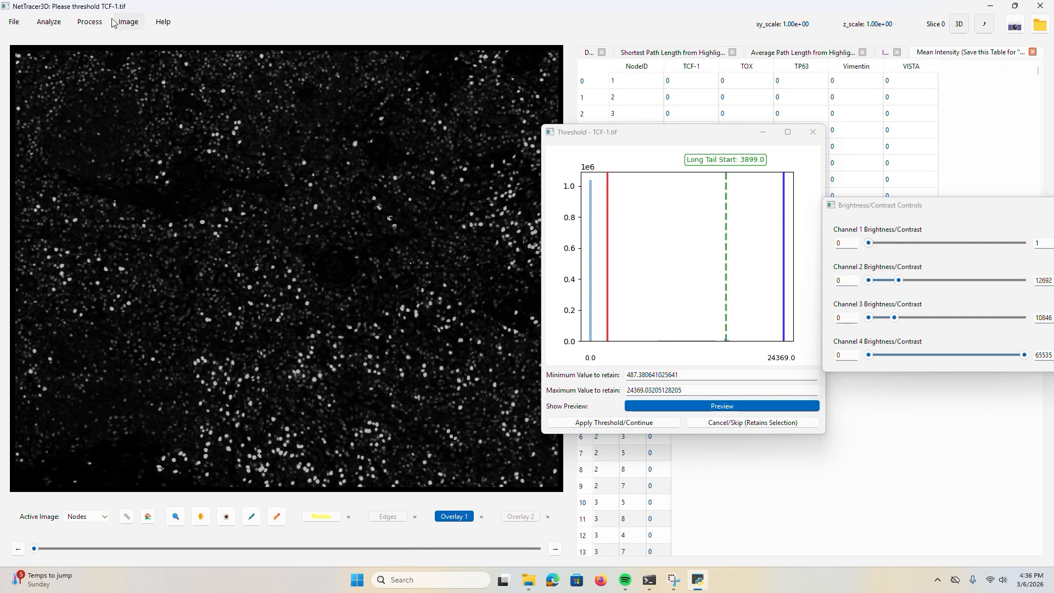
{"action": "scroll", "coordinate": [314, 310], "scroll_direction": "down", "scroll_amount": 3}
{"action": "scroll", "coordinate": [72, 315], "scroll_direction": "up", "scroll_amount": 3}
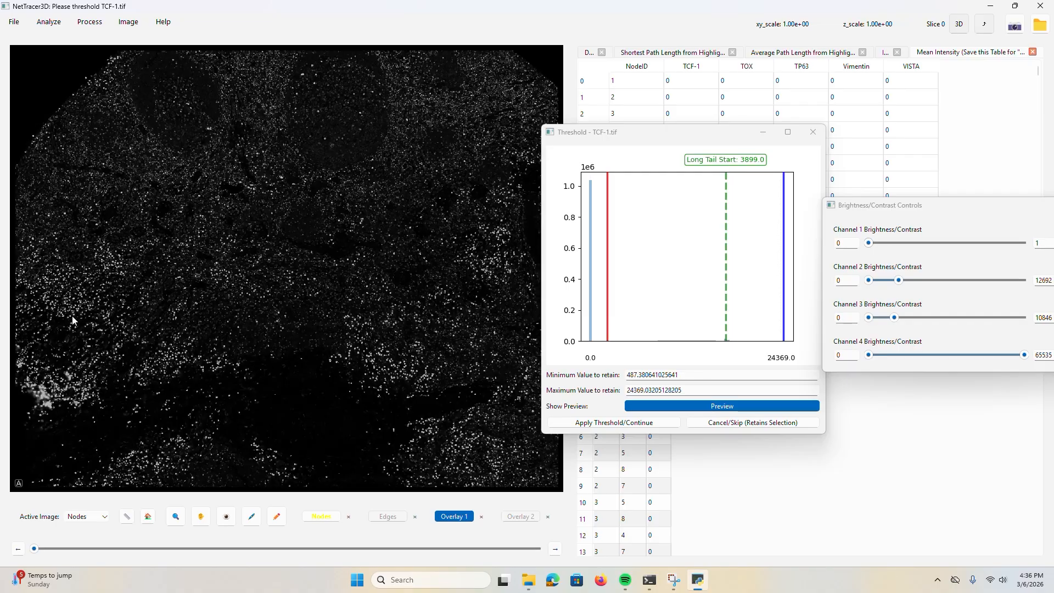
{"action": "scroll", "coordinate": [152, 240], "scroll_direction": "up", "scroll_amount": 3}
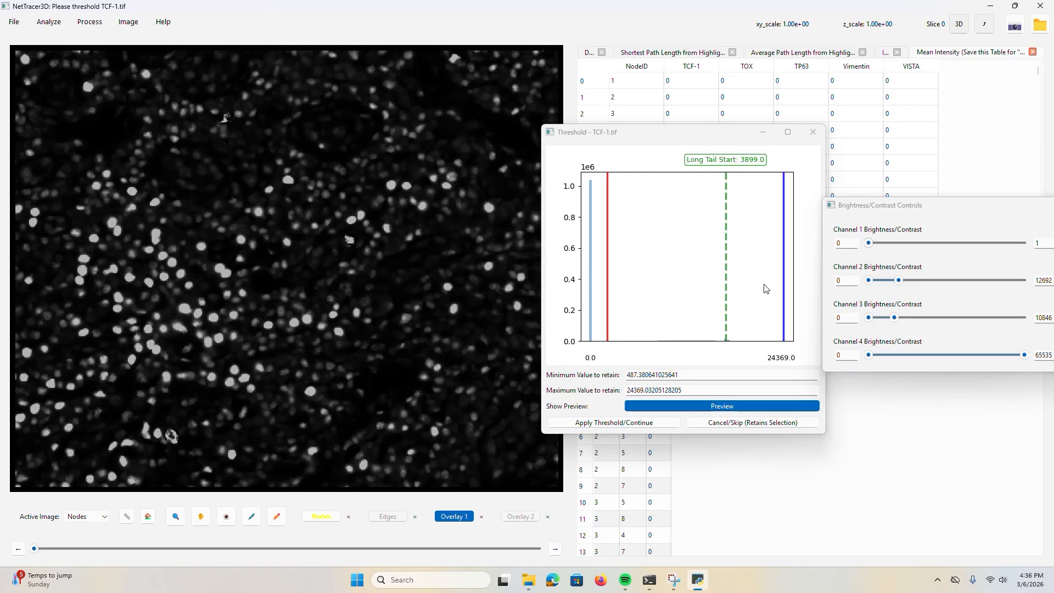
- Set the Channel 3 maximum brightness to 13384 for the TCF-1 image and check the marker signal across the tissue
{"action": "left_click_drag", "start_coordinate": [896, 318], "coordinate": [900, 318]}
{"action": "scroll", "coordinate": [285, 242], "scroll_direction": "down", "scroll_amount": 3}
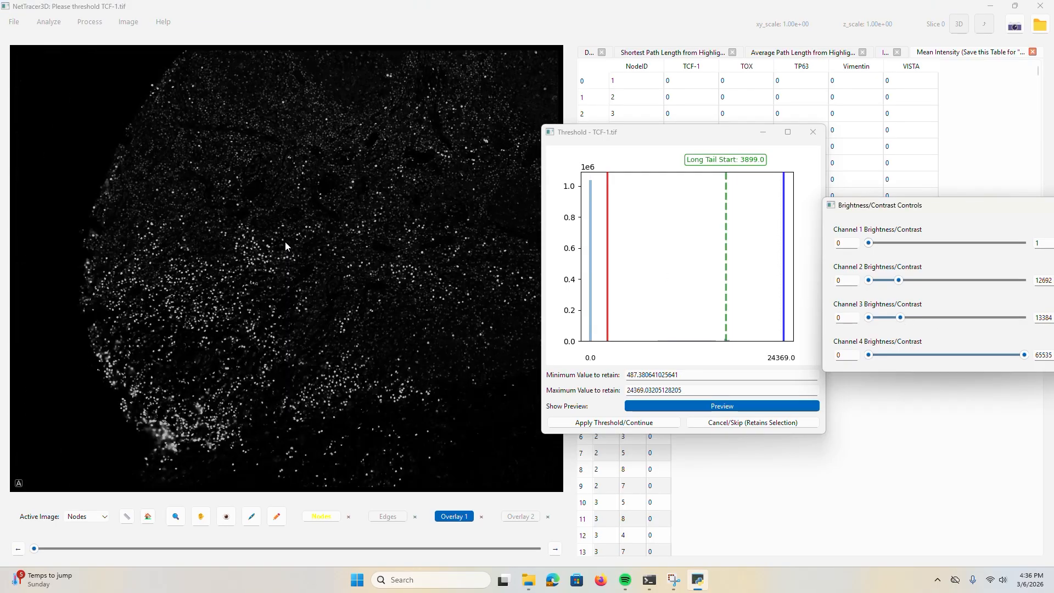
{"action": "scroll", "coordinate": [333, 163], "scroll_direction": "up", "scroll_amount": 3}
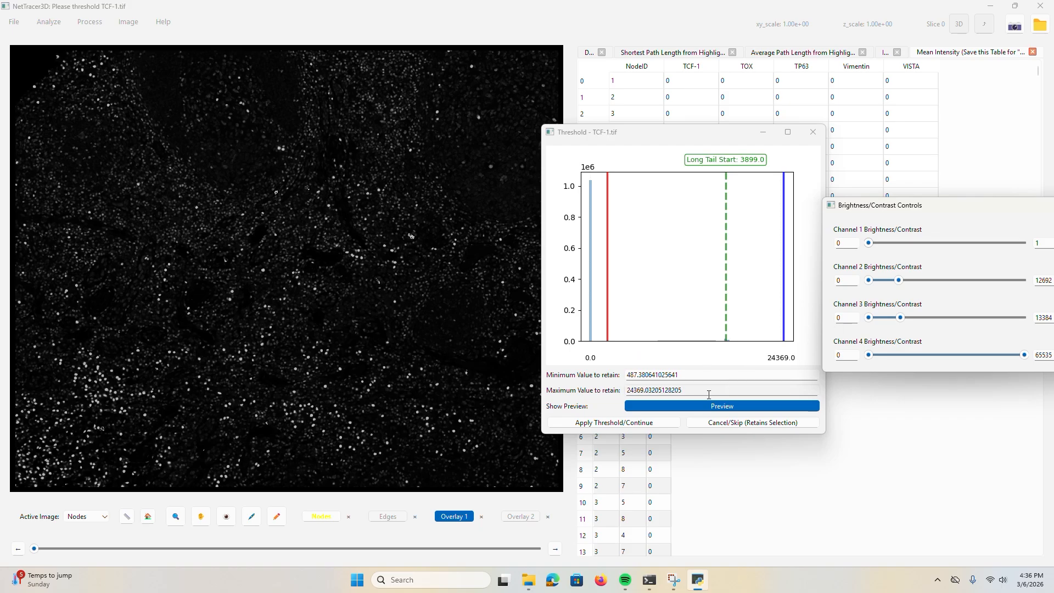
- Highlight the TCF-1 cells above a minimum value of about 4925, with the Nodes hidden so the marker image shows underneath
{"action": "left_click", "coordinate": [329, 519]}
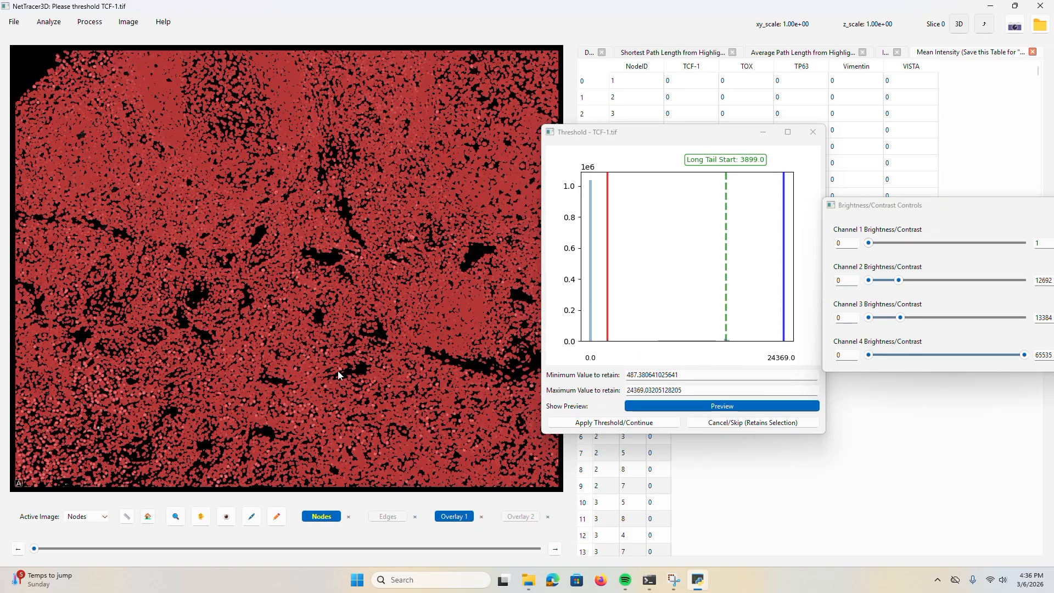
{"action": "left_click", "coordinate": [679, 303]}
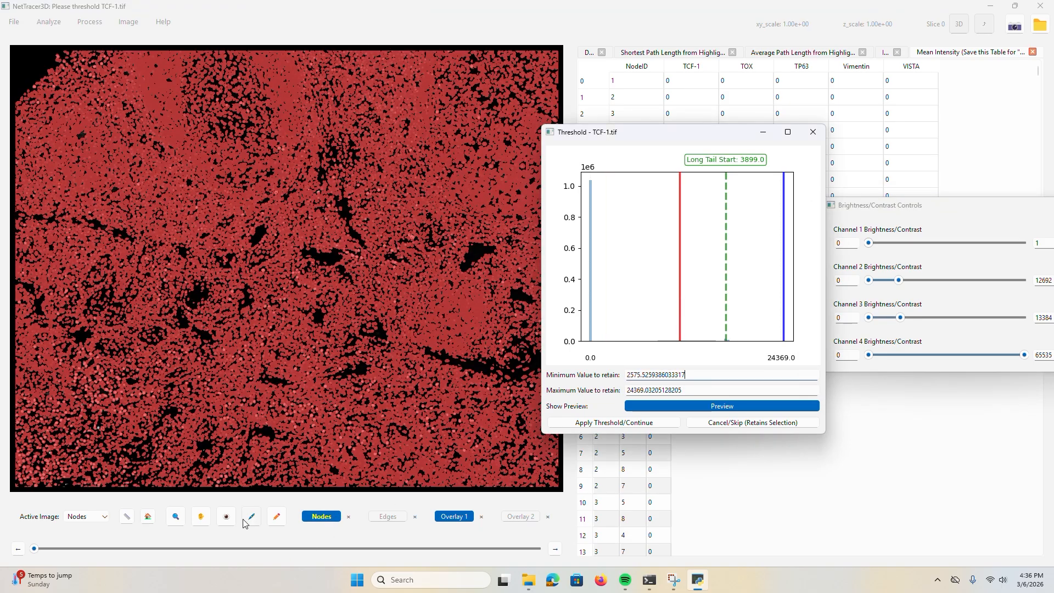
{"action": "left_click", "coordinate": [226, 516]}
{"action": "left_click_drag", "start_coordinate": [679, 310], "coordinate": [728, 319]}
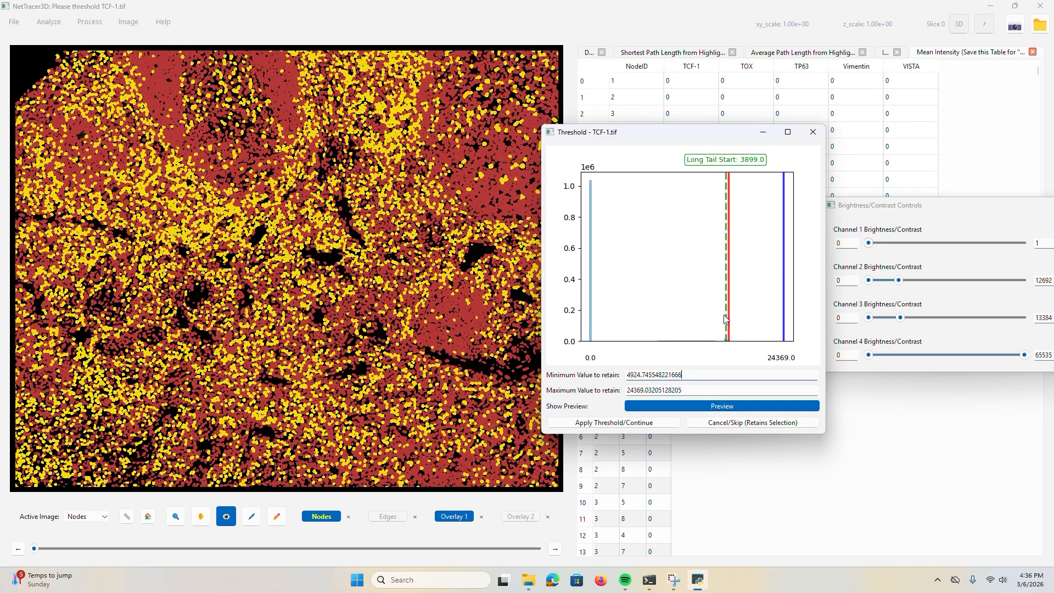
{"action": "left_click", "coordinate": [314, 514]}
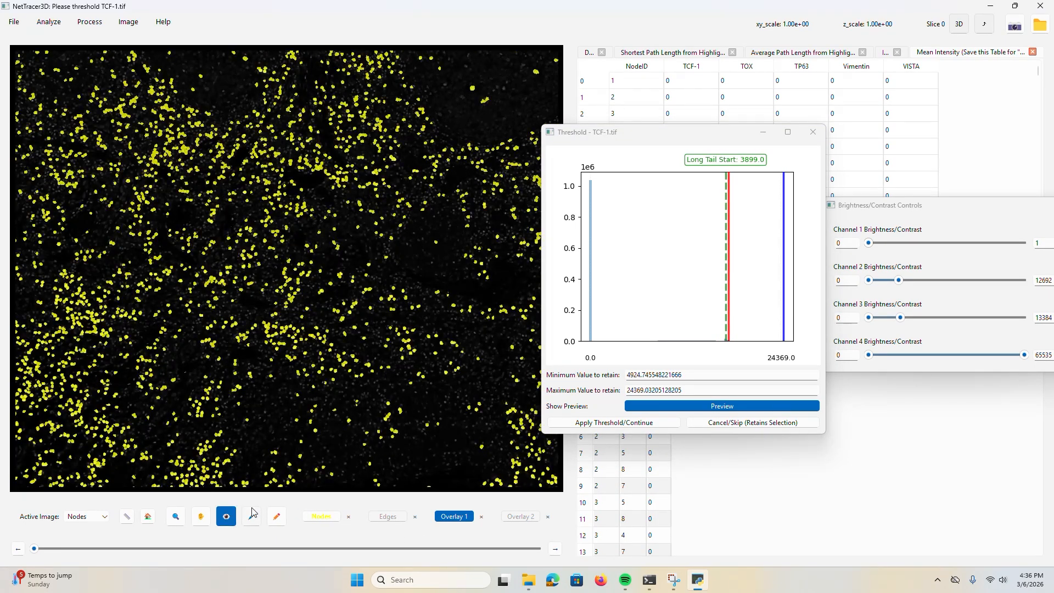
- Raise the TCF-1 minimum value to about 6862 and compare the highlighted cells with the marker image
{"action": "left_click", "coordinate": [731, 301]}
{"action": "left_click_drag", "start_coordinate": [730, 299], "coordinate": [735, 305]}
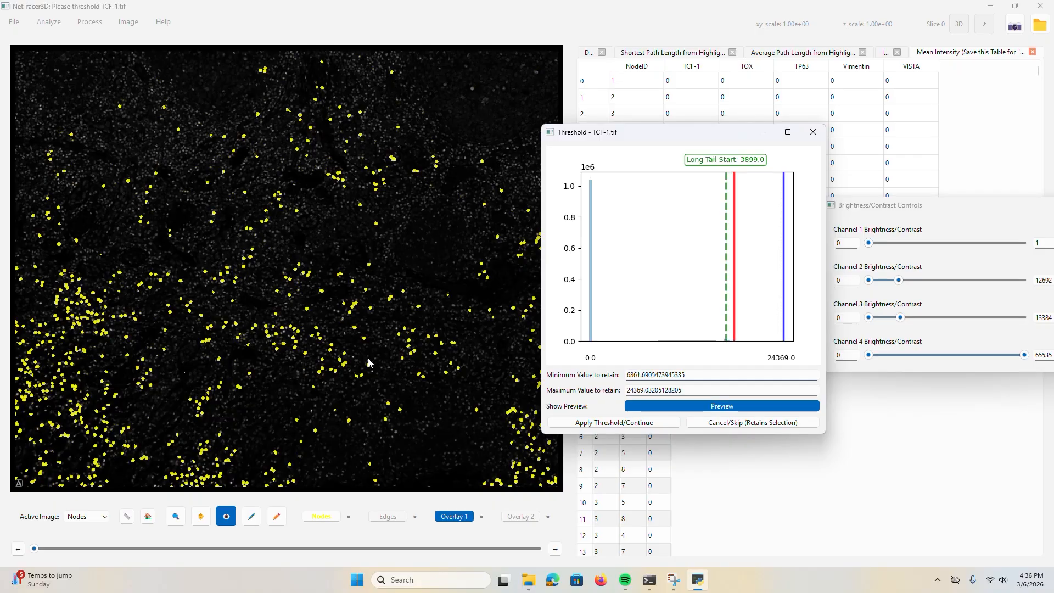
{"action": "left_click", "coordinate": [227, 523]}
{"action": "left_click", "coordinate": [226, 523]}
{"action": "scroll", "coordinate": [233, 367], "scroll_direction": "down", "scroll_amount": 1}
{"action": "scroll", "coordinate": [234, 368], "scroll_direction": "down", "scroll_amount": 2}
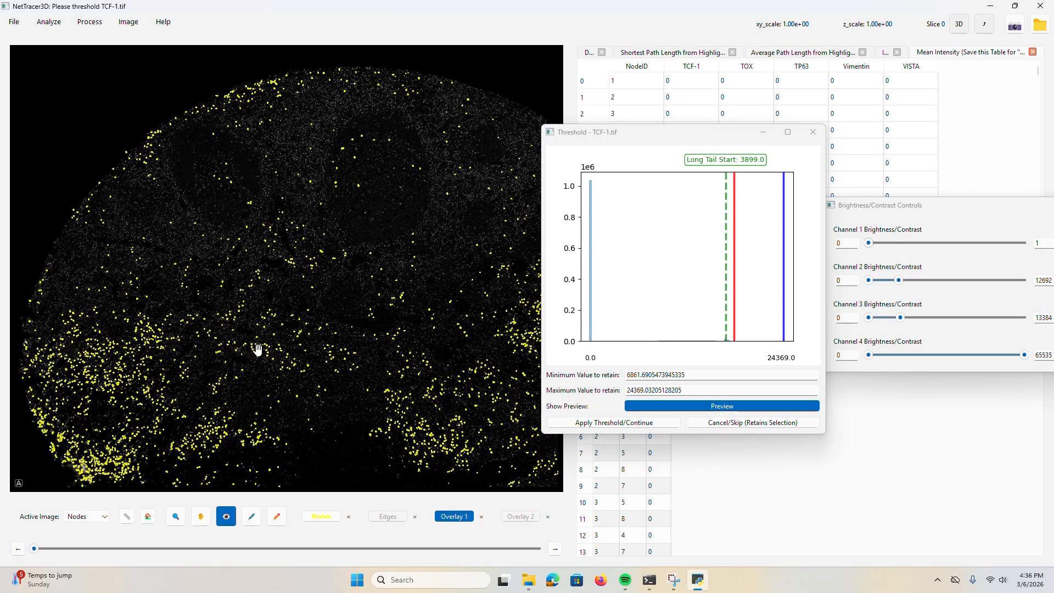
- Check the TCF-1 highlight against the bright cells in the lower part of the tissue and apply the threshold
{"action": "left_click_drag", "start_coordinate": [257, 348], "coordinate": [228, 207]}
{"action": "scroll", "coordinate": [286, 272], "scroll_direction": "up", "scroll_amount": 1}
{"action": "left_click", "coordinate": [225, 515]}
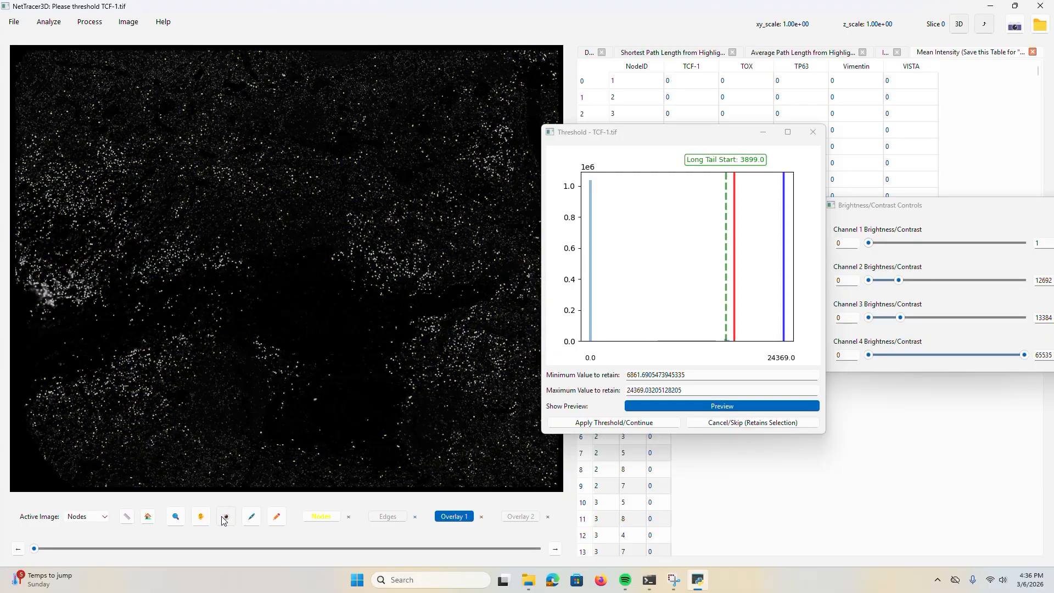
{"action": "left_click", "coordinate": [226, 515]}
{"action": "left_click", "coordinate": [225, 515]}
{"action": "left_click", "coordinate": [225, 515]}
{"action": "left_click", "coordinate": [602, 424]}
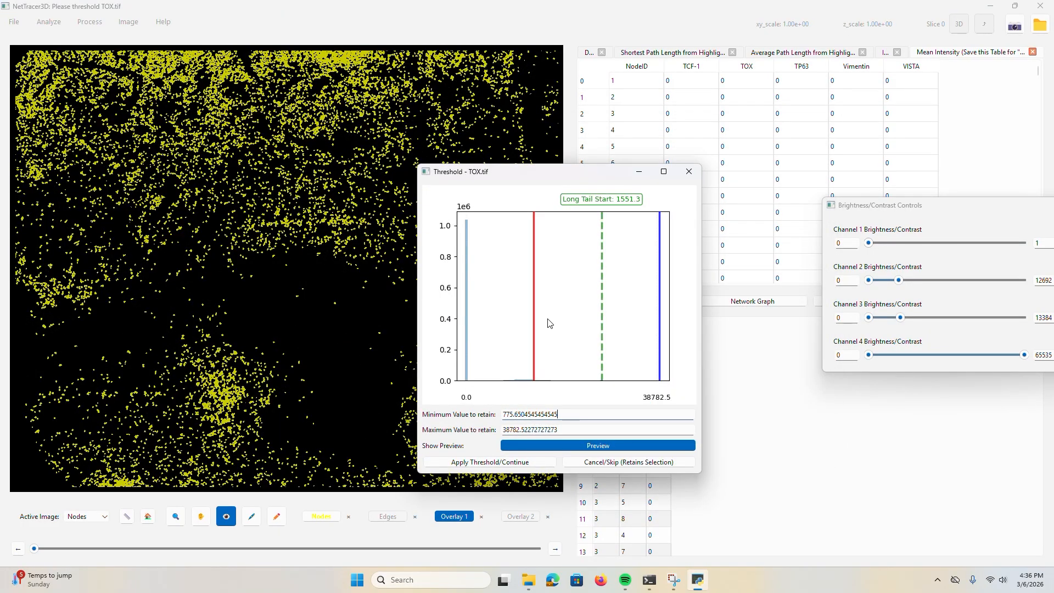
- Raise the TOX minimum value to about 1440 and set the Channel 3 maximum brightness to 1615
{"action": "left_click_drag", "start_coordinate": [548, 323], "coordinate": [592, 330]}
{"action": "left_click_drag", "start_coordinate": [505, 171], "coordinate": [583, 148]}
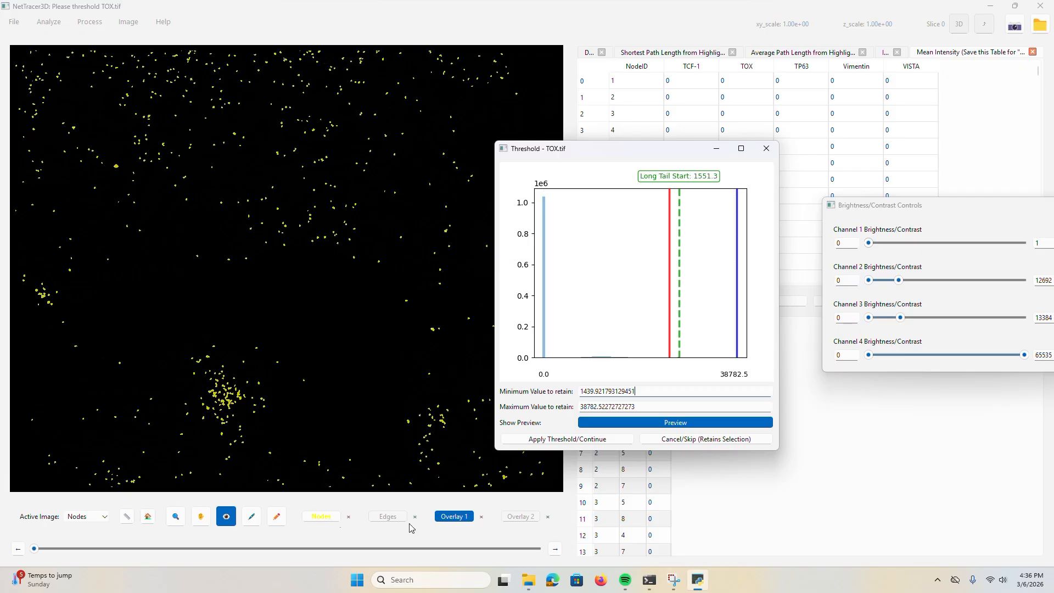
{"action": "left_click_drag", "start_coordinate": [900, 317], "coordinate": [874, 326]}
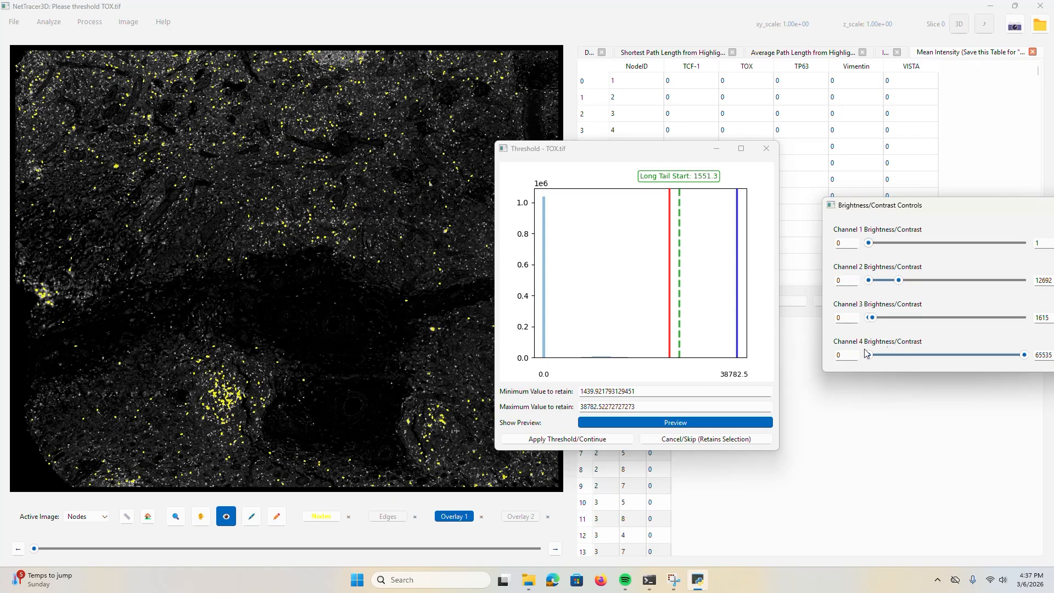
- Compare the highlighted cells with the TOX signal, set the minimum value to about 1465 and apply the threshold
{"action": "left_click", "coordinate": [226, 517]}
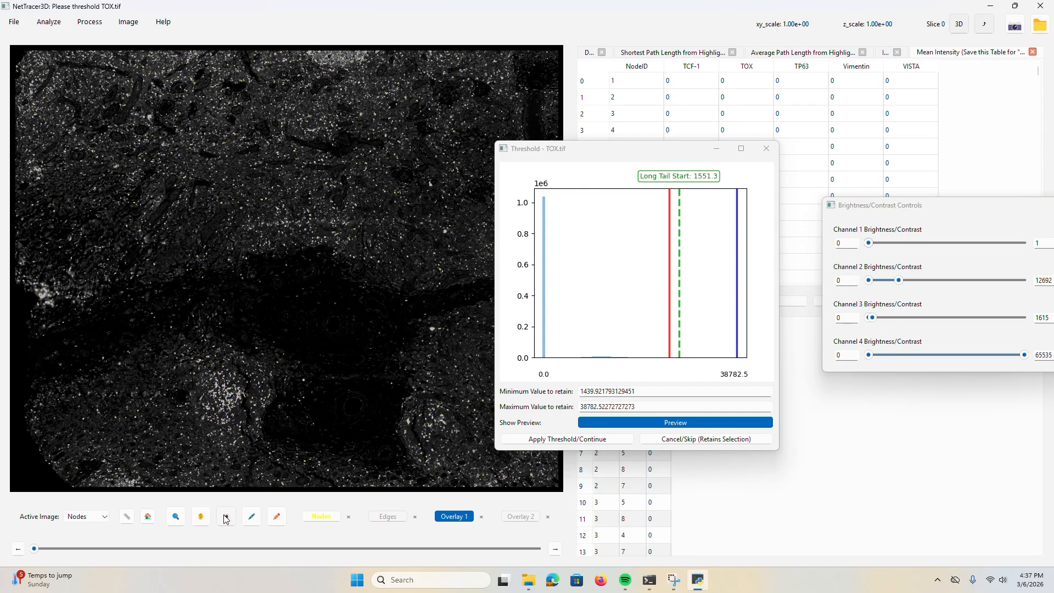
{"action": "left_click", "coordinate": [226, 517]}
{"action": "scroll", "coordinate": [259, 261], "scroll_direction": "down", "scroll_amount": 3}
{"action": "scroll", "coordinate": [259, 262], "scroll_direction": "up", "scroll_amount": 5}
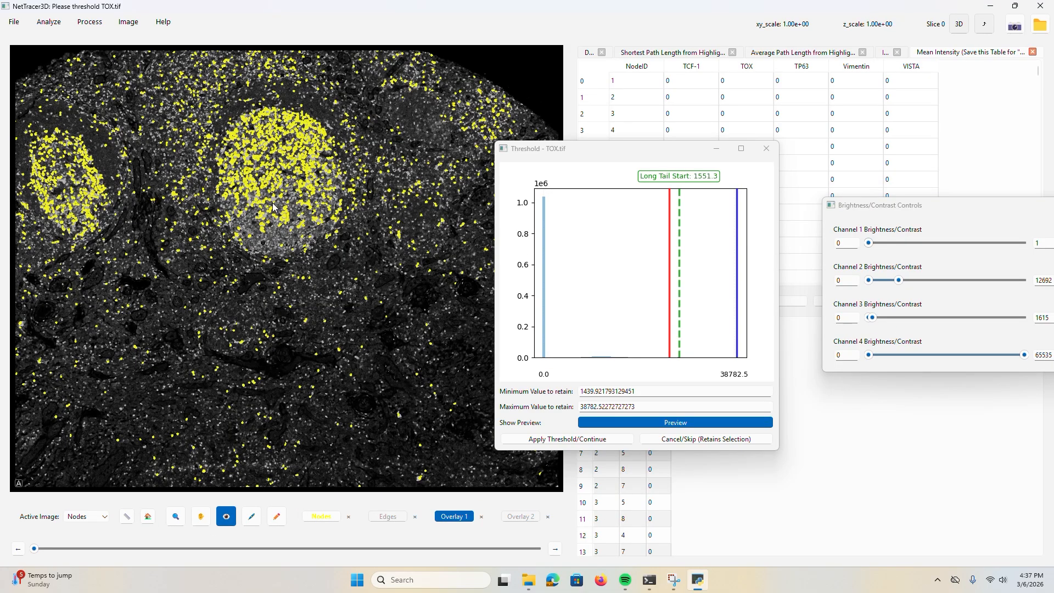
{"action": "left_click", "coordinate": [224, 518]}
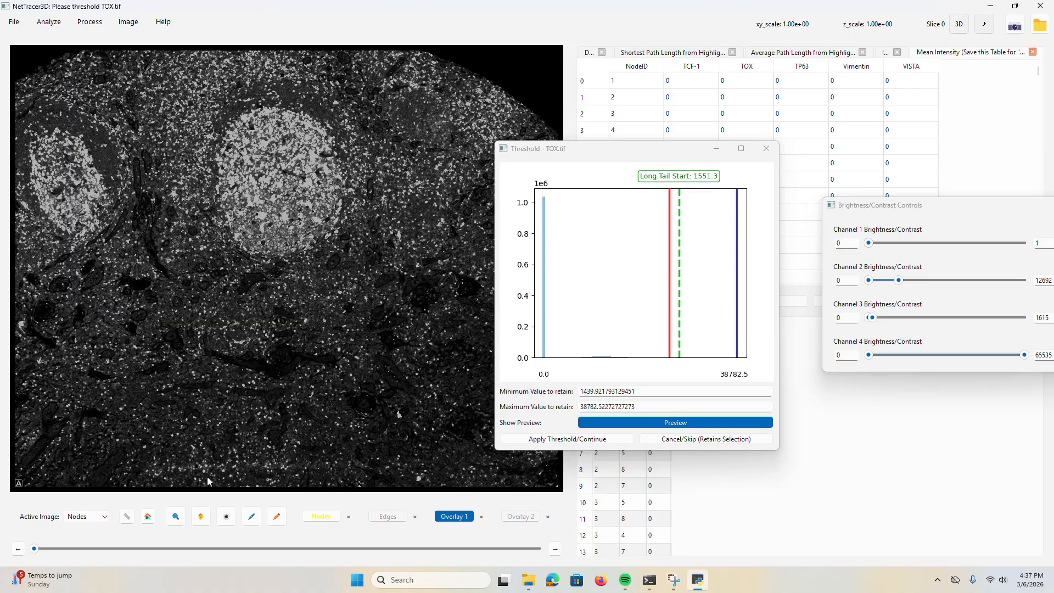
{"action": "left_click", "coordinate": [226, 517]}
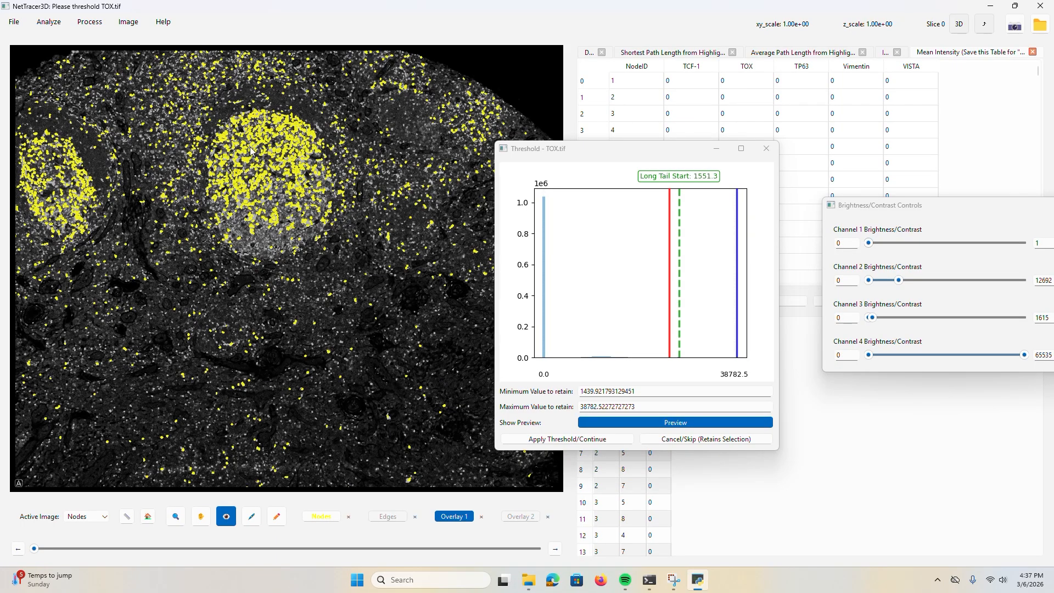
{"action": "left_click_drag", "start_coordinate": [234, 145], "coordinate": [262, 193]}
{"action": "mouse_move", "coordinate": [691, 292]}
{"action": "left_mouse_down"}
{"action": "mouse_move", "coordinate": [662, 297]}
{"action": "mouse_move", "coordinate": [674, 301]}
{"action": "left_mouse_up"}
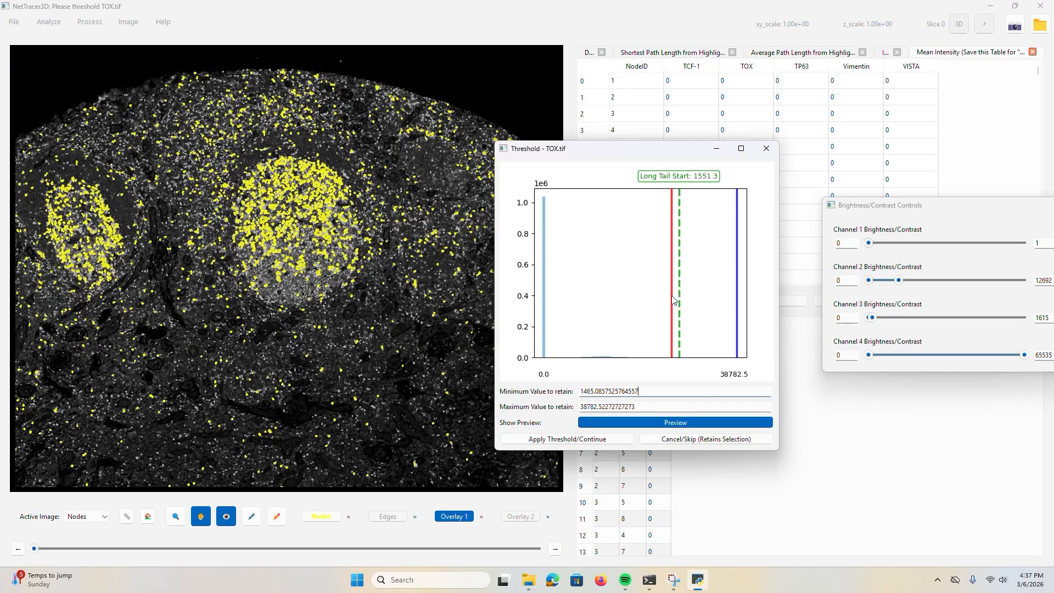
{"action": "left_click", "coordinate": [592, 439]}
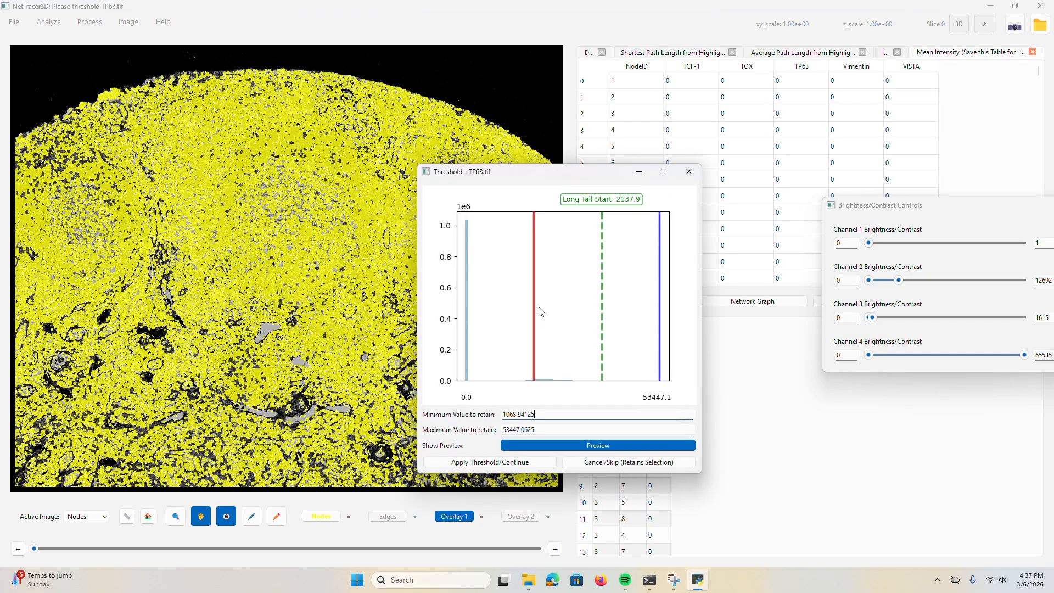
- Set the TP63 minimum value to about 1941 and apply the threshold
{"action": "left_click_drag", "start_coordinate": [540, 311], "coordinate": [590, 312]}
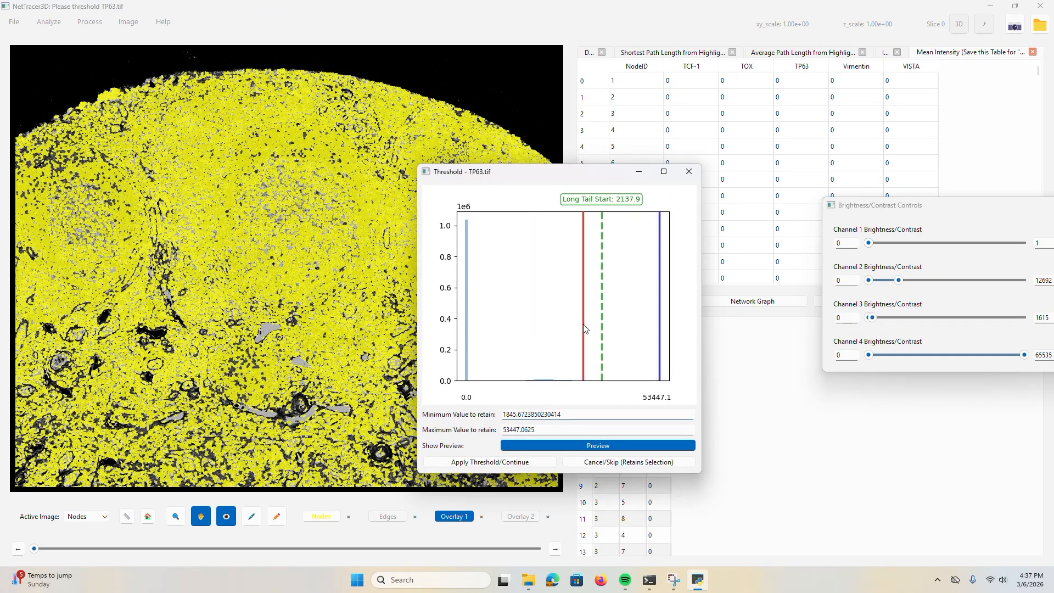
{"action": "left_click", "coordinate": [505, 463]}
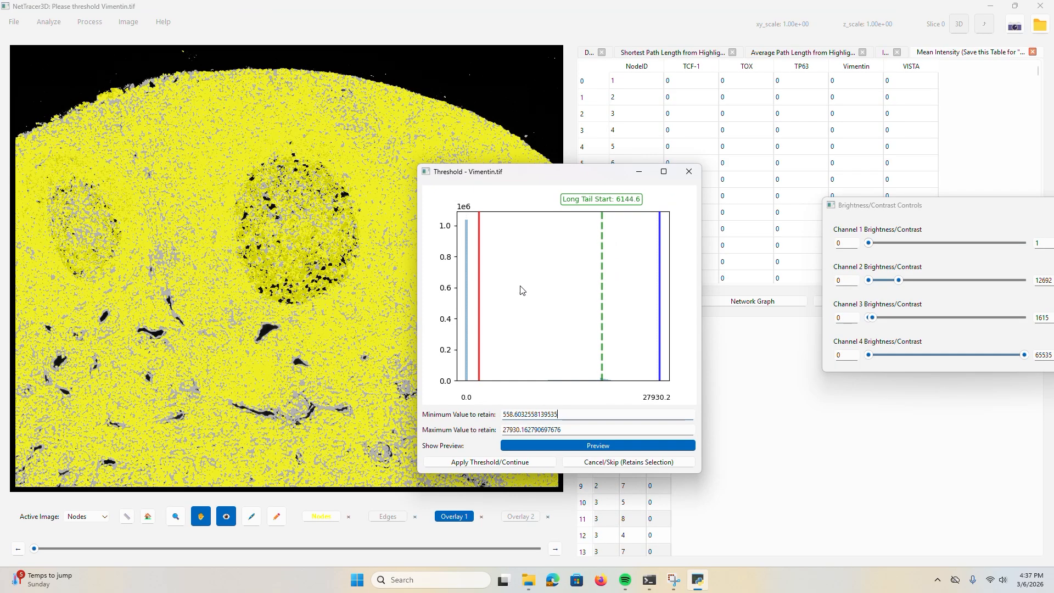
- Apply a Vimentin threshold with a minimum value of about 5753, setting the Channel 3 maximum brightness to 15691
{"action": "left_click_drag", "start_coordinate": [555, 314], "coordinate": [593, 325]}
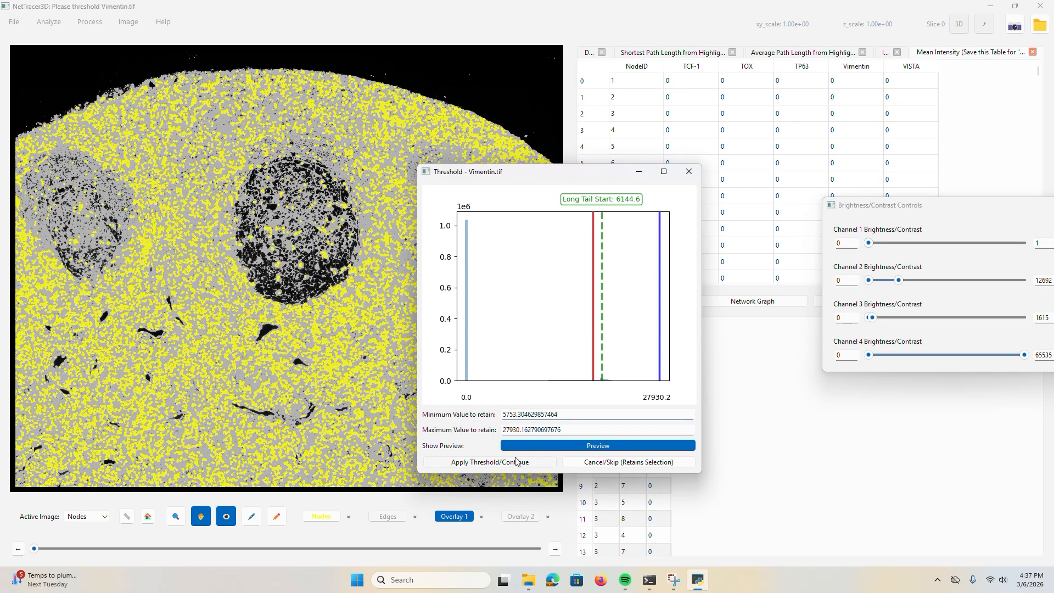
{"action": "left_click_drag", "start_coordinate": [872, 318], "coordinate": [906, 326]}
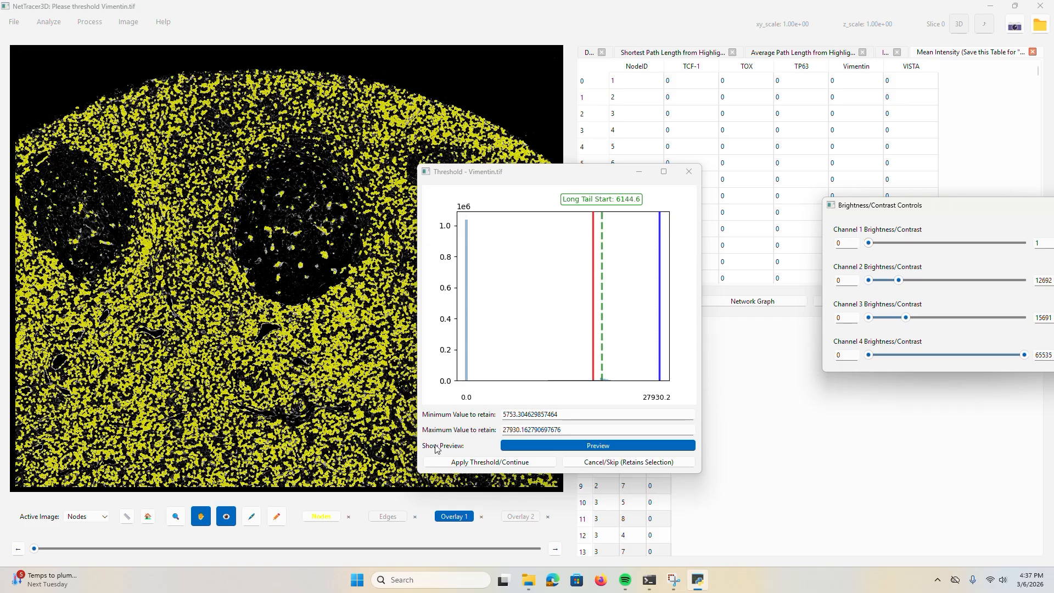
{"action": "left_click", "coordinate": [449, 463]}
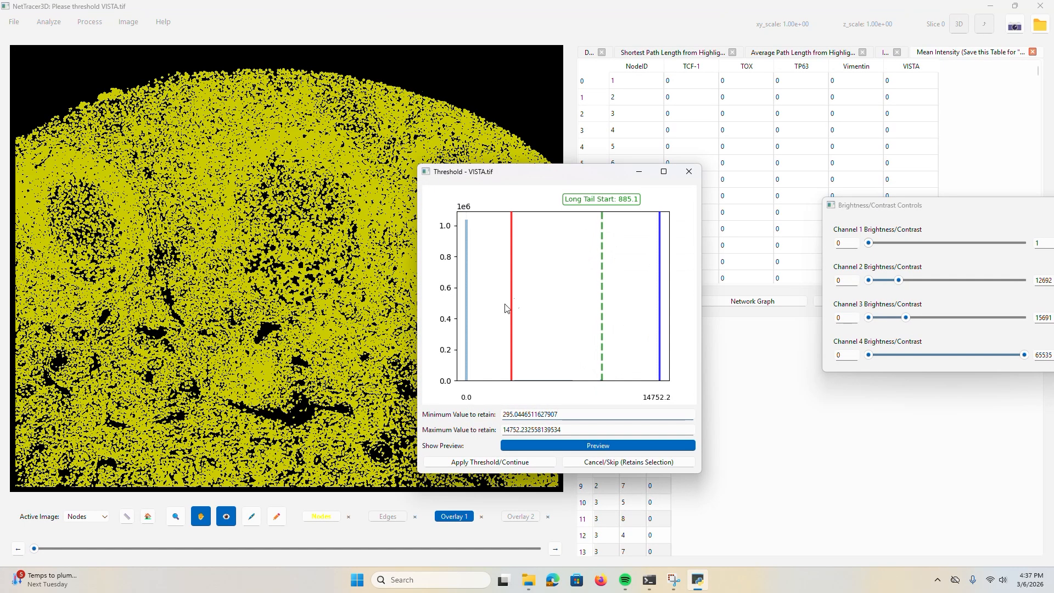
- Apply the VISTA threshold with a minimum value of about 757 and finish the identity assignment without saving the model
{"action": "left_click", "coordinate": [486, 463]}
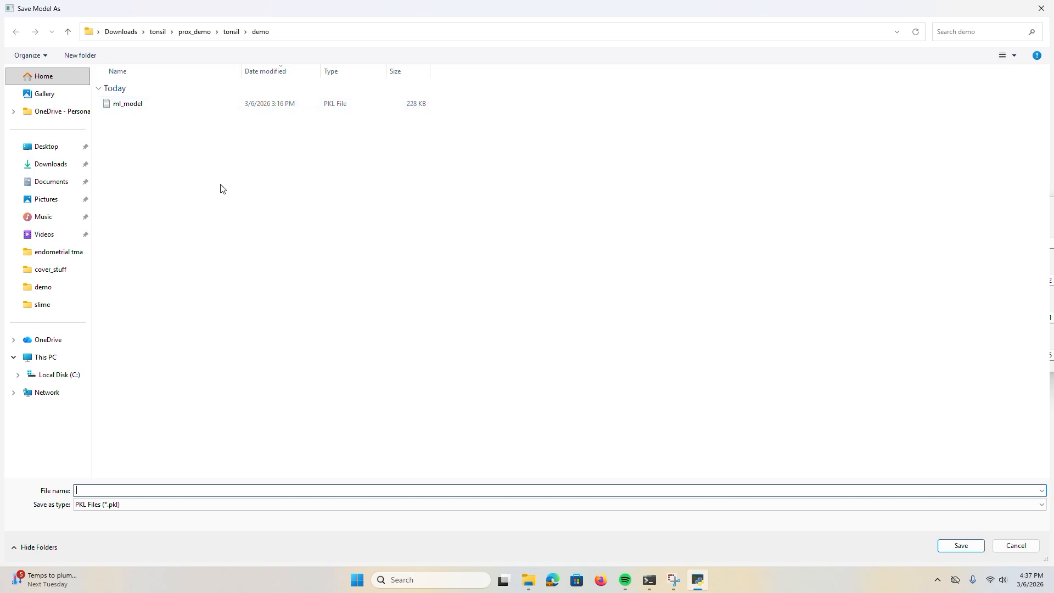
{"action": "left_click", "coordinate": [1016, 546]}
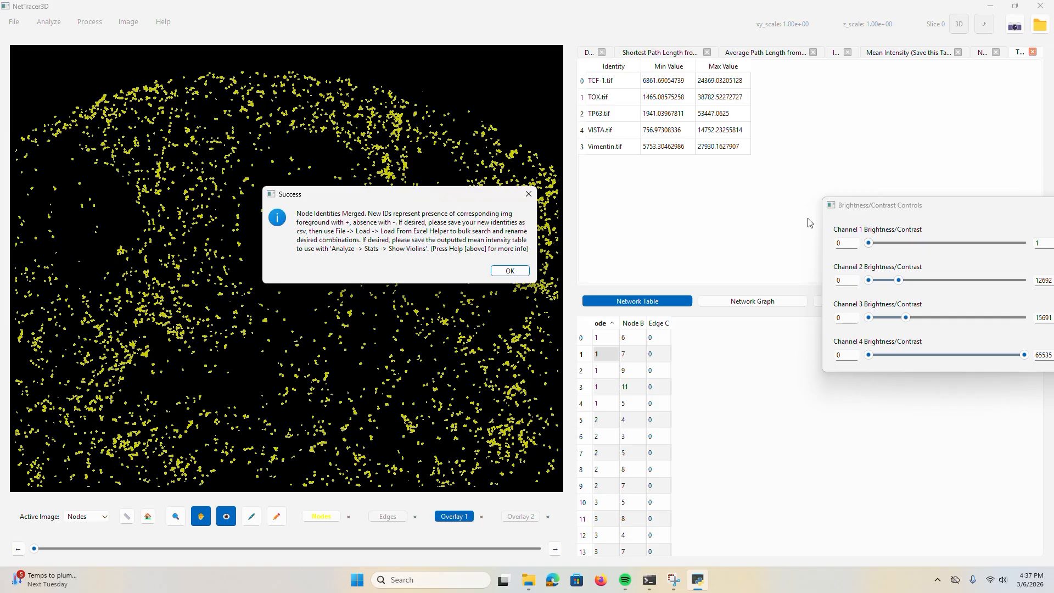
{"action": "left_click", "coordinate": [524, 272]}
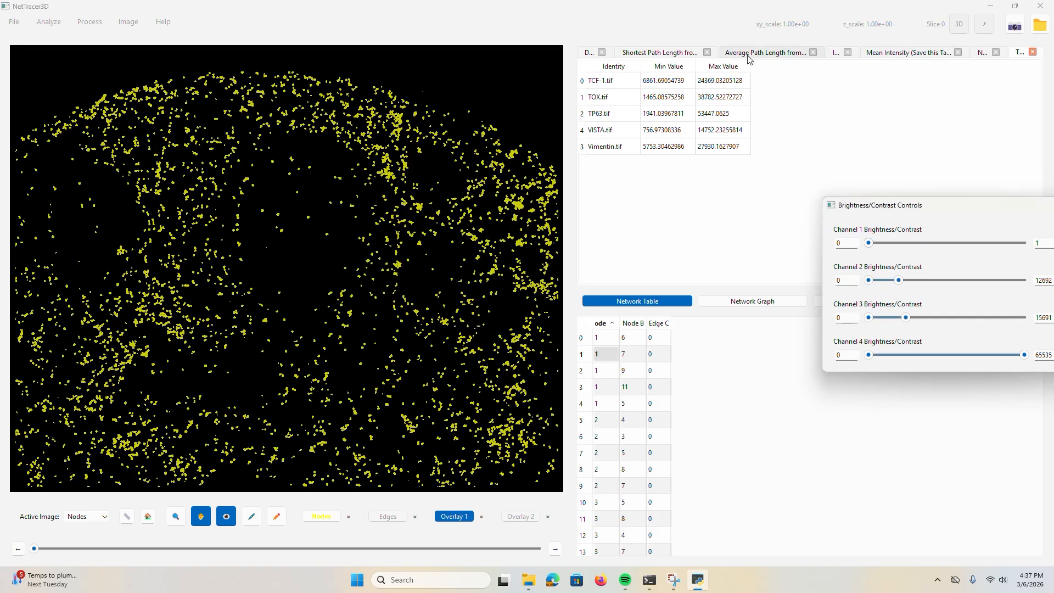
- View the table of identities assigned to each node
{"action": "left_click", "coordinate": [981, 54]}
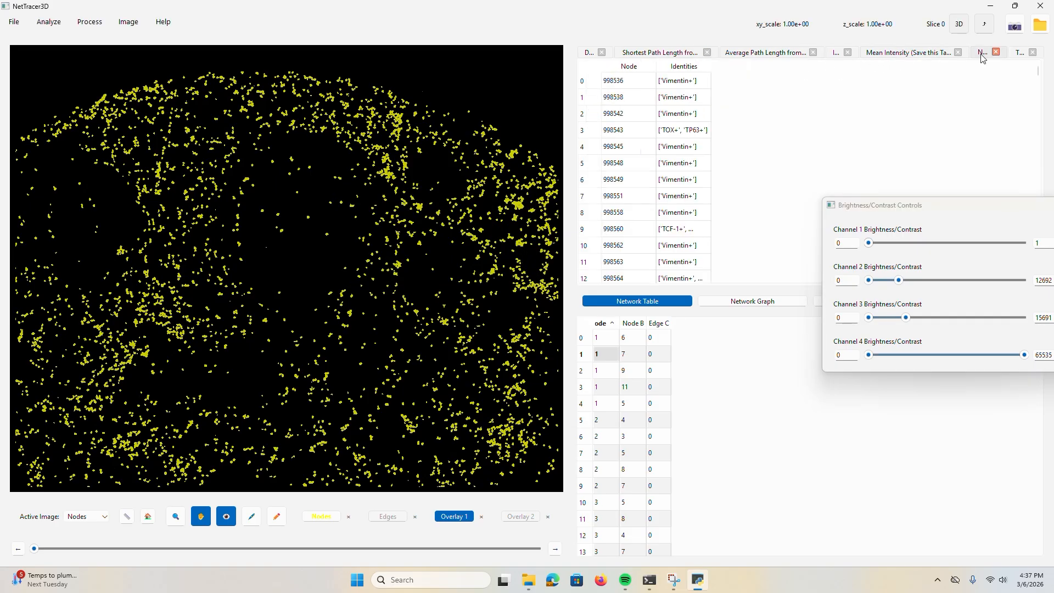
{"action": "scroll", "coordinate": [697, 94], "scroll_direction": "down", "scroll_amount": 2}
{"action": "scroll", "coordinate": [701, 90], "scroll_direction": "up", "scroll_amount": 2}
- Clear the highlighted cells and show the Nodes in the image
{"action": "middle_click", "coordinate": [393, 182]}
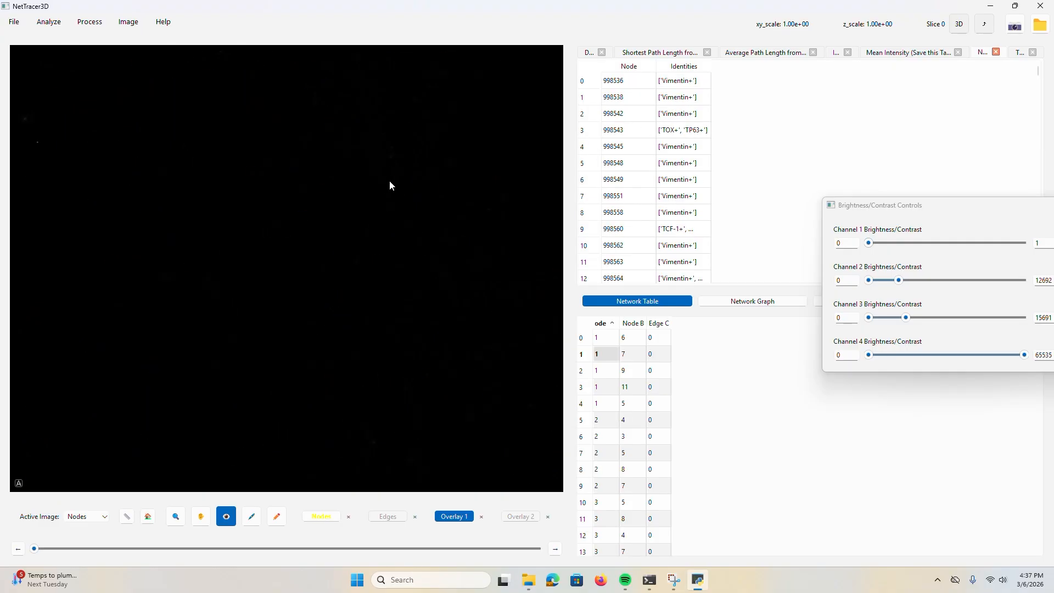
{"action": "left_click", "coordinate": [907, 245]}
{"action": "left_click", "coordinate": [321, 516]}
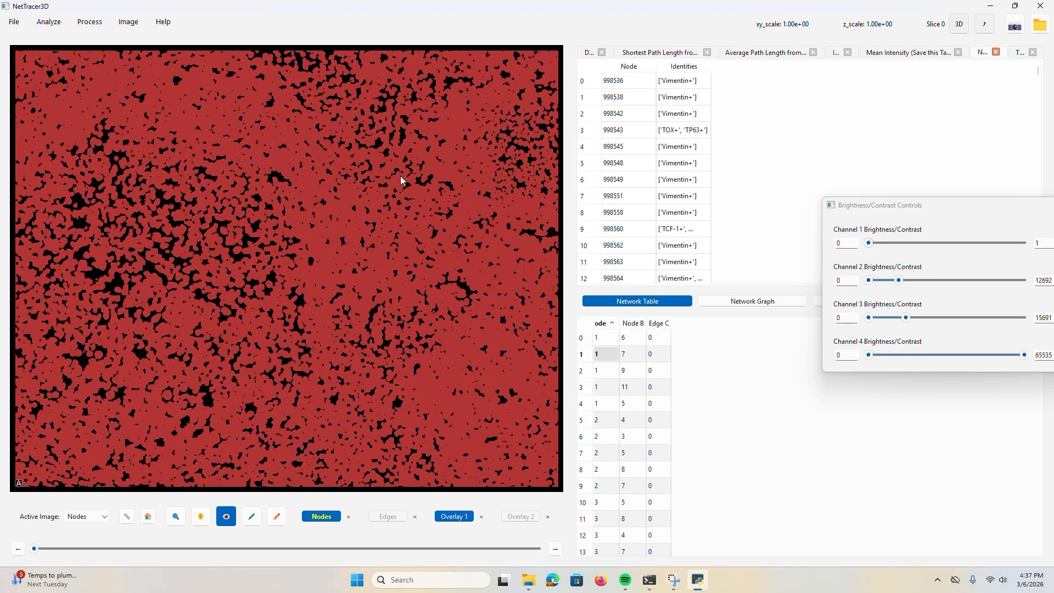
- Select individual cells across the tissue one after another and inspect the marker identities assigned to each
{"action": "left_click", "coordinate": [400, 176]}
{"action": "scroll", "coordinate": [387, 196], "scroll_direction": "up", "scroll_amount": 3}
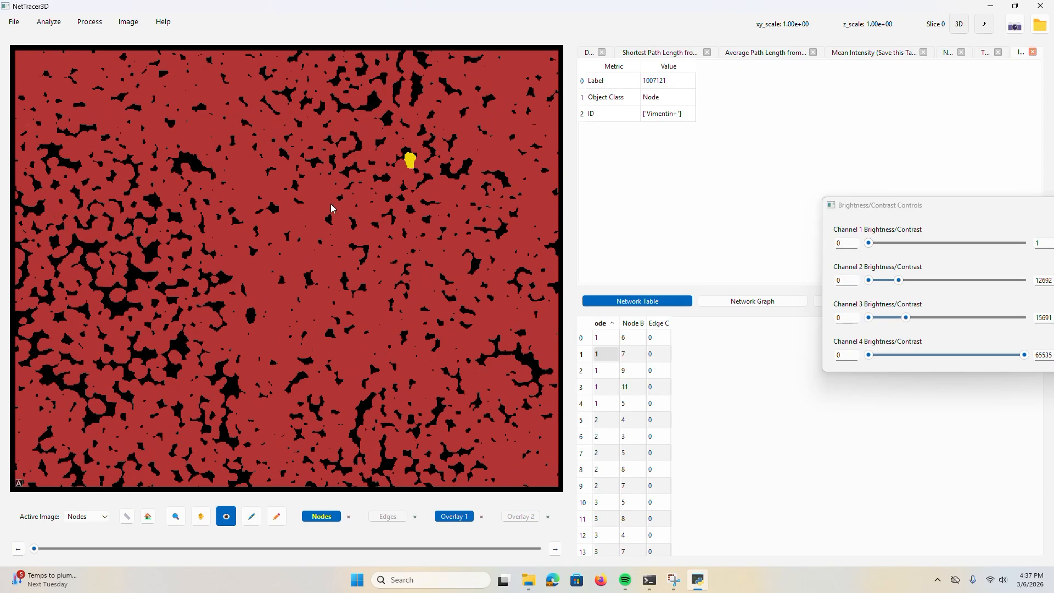
{"action": "left_click", "coordinate": [288, 252]}
{"action": "left_click", "coordinate": [324, 269]}
{"action": "left_click", "coordinate": [365, 282]}
{"action": "left_click", "coordinate": [329, 311]}
{"action": "left_click", "coordinate": [323, 270]}
{"action": "left_click", "coordinate": [324, 257]}
{"action": "left_click", "coordinate": [343, 239]}
{"action": "left_click", "coordinate": [399, 244]}
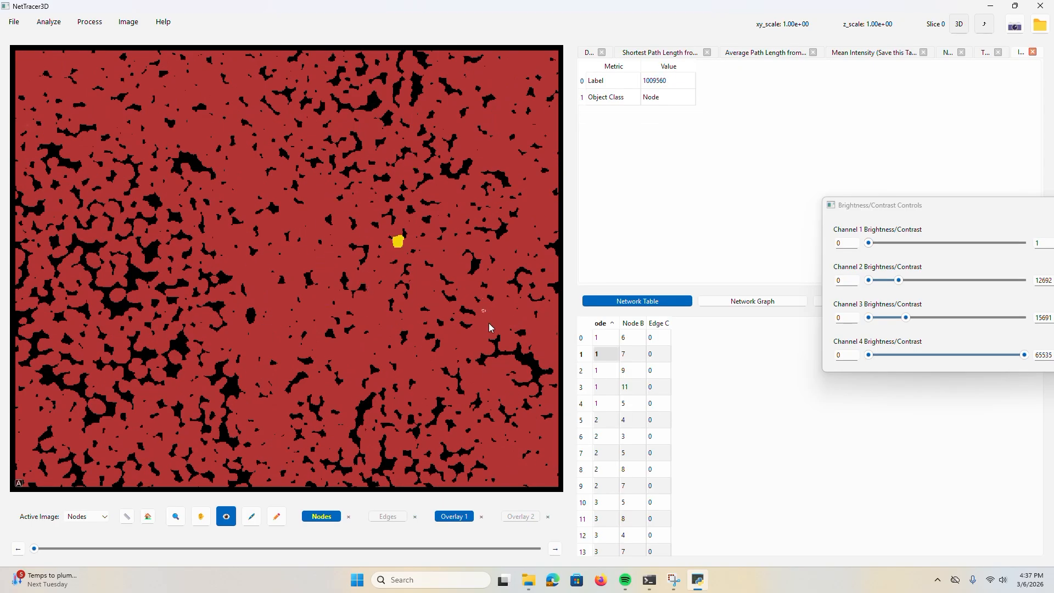
{"action": "left_click", "coordinate": [488, 316]}
{"action": "scroll", "coordinate": [406, 305], "scroll_direction": "down", "scroll_amount": 4}
{"action": "scroll", "coordinate": [364, 317], "scroll_direction": "up", "scroll_amount": 3}
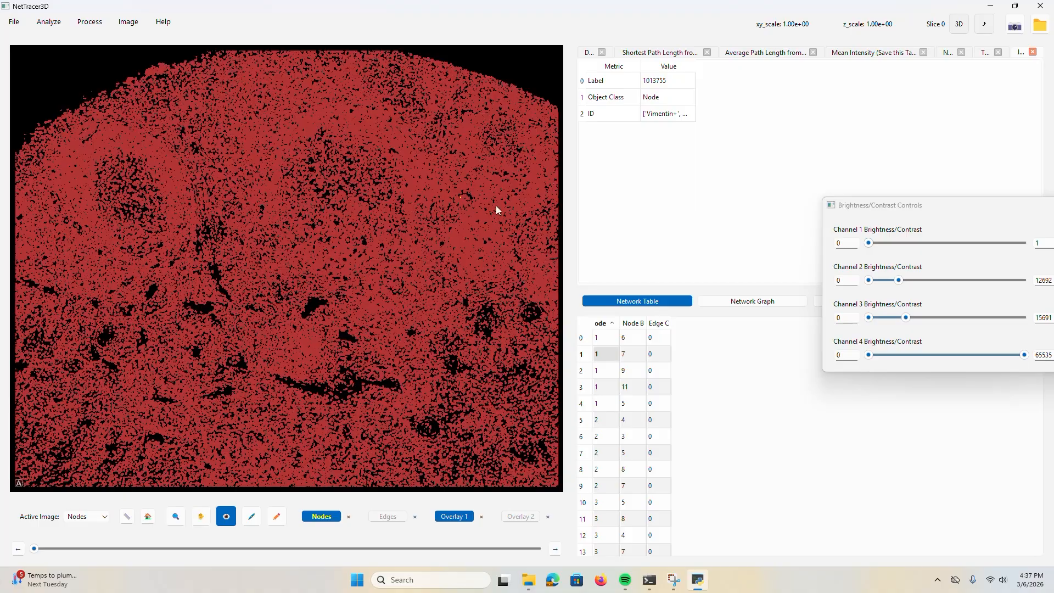
- Close all open data tables and bring the wider tissue into view
{"action": "right_click", "coordinate": [667, 88]}
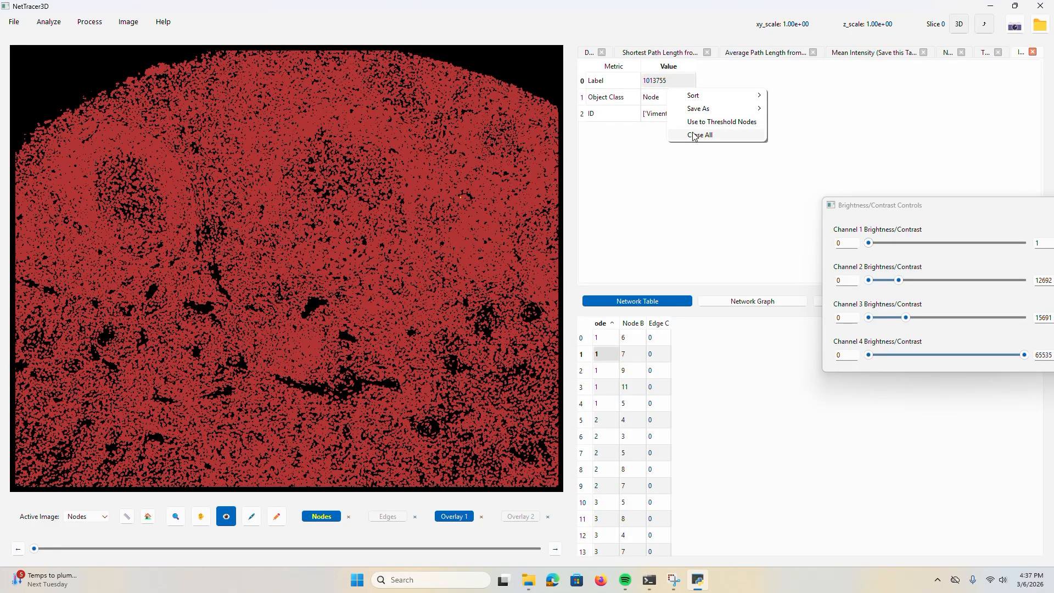
{"action": "left_click", "coordinate": [700, 134]}
{"action": "scroll", "coordinate": [306, 136], "scroll_direction": "down", "scroll_amount": 3}
{"action": "scroll", "coordinate": [252, 167], "scroll_direction": "up", "scroll_amount": 1}
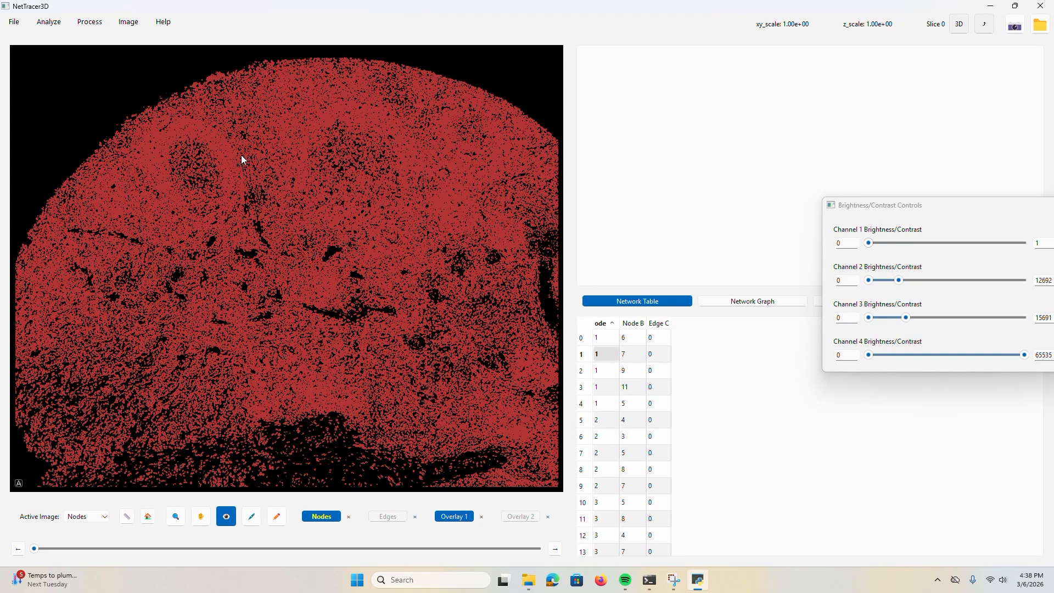
- Start assigning node identities from the marker images in the demo folder using the ml_model file, without saving the mean intensity table
{"action": "left_click", "coordinate": [14, 22]}
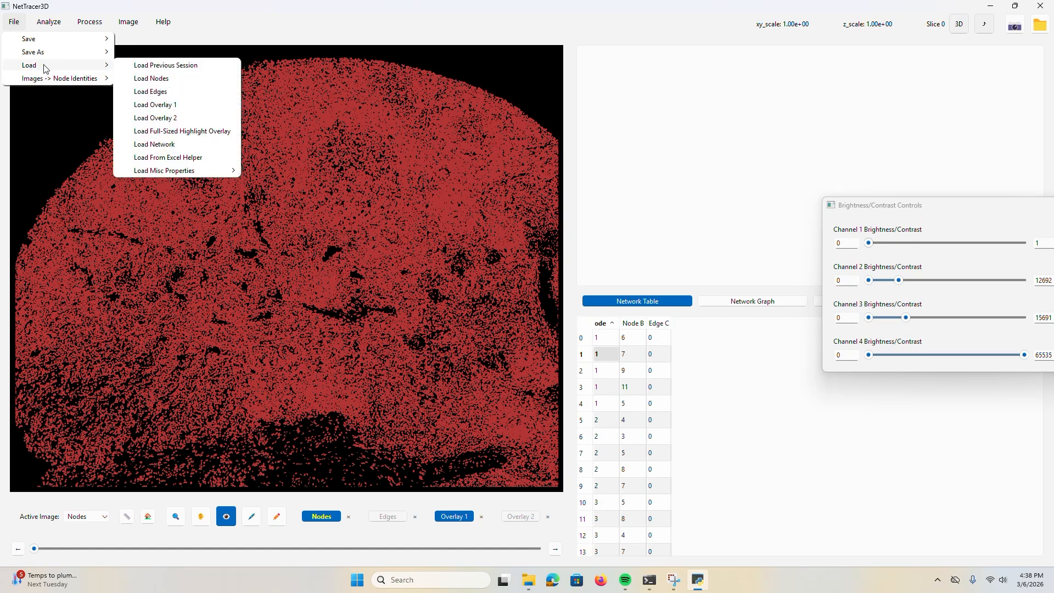
{"action": "mouse_move", "coordinate": [65, 80]}
{"action": "left_click", "coordinate": [170, 78]}
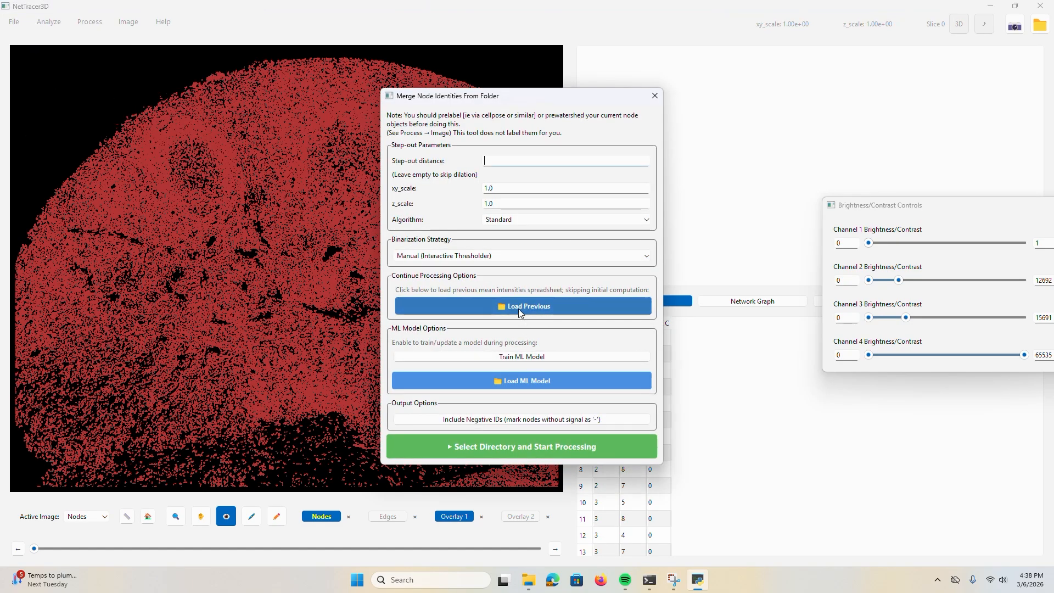
{"action": "left_click", "coordinate": [535, 379]}
{"action": "double_click", "coordinate": [200, 104]}
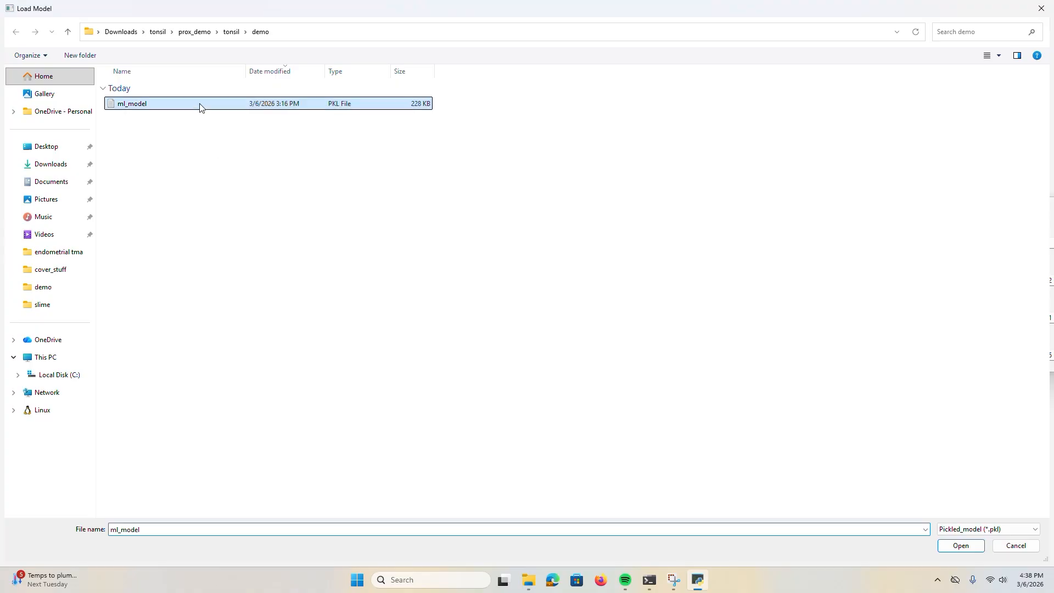
{"action": "left_click", "coordinate": [521, 442]}
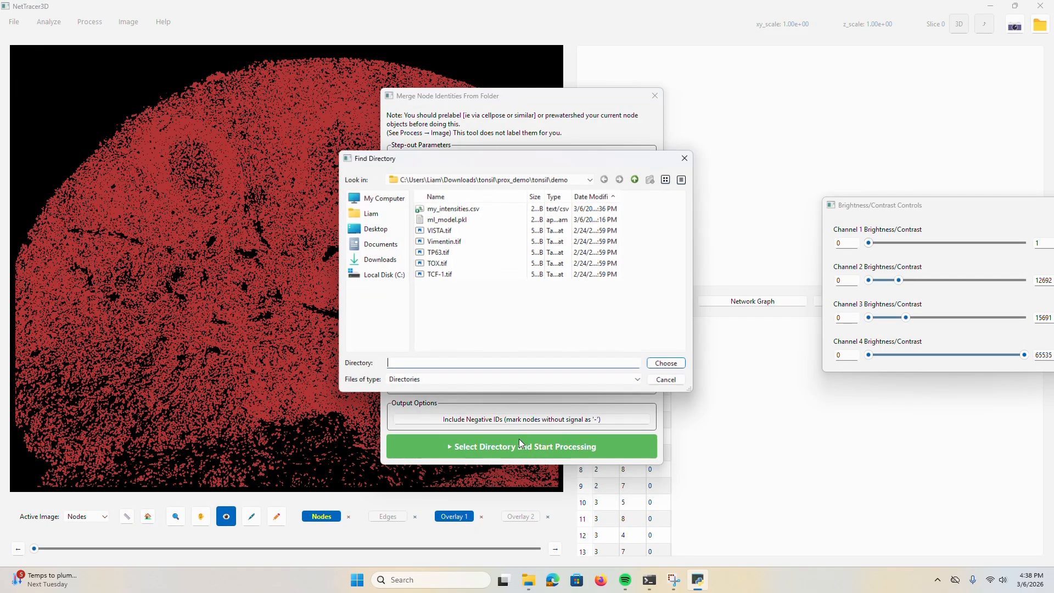
{"action": "left_click", "coordinate": [667, 364]}
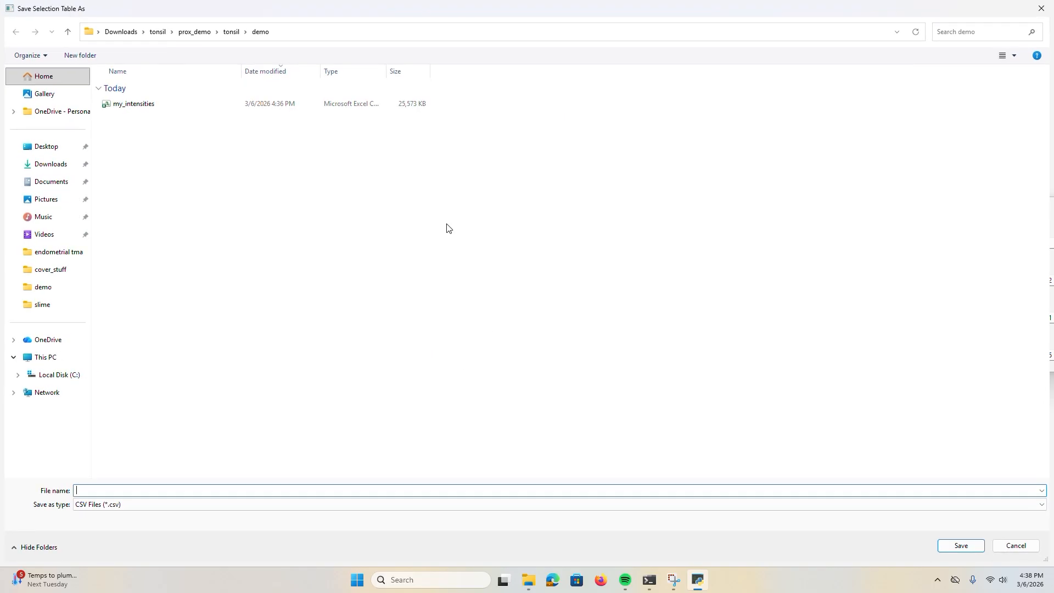
{"action": "left_click", "coordinate": [1015, 546]}
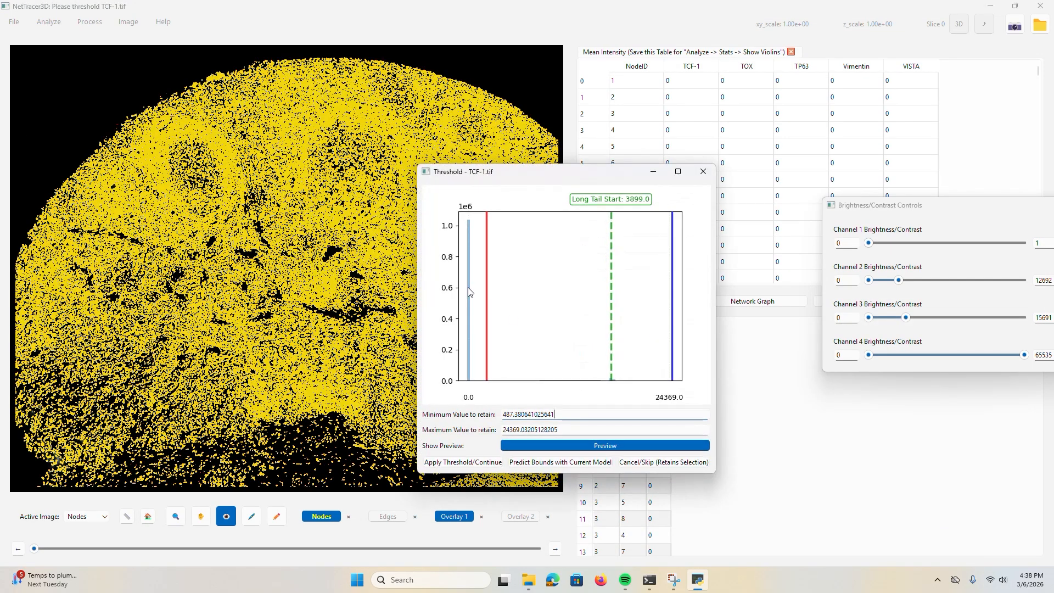
- Predict the TCF-1 threshold bounds with the loaded model
{"action": "left_click_drag", "start_coordinate": [526, 171], "coordinate": [576, 120]}
{"action": "left_click_drag", "start_coordinate": [582, 194], "coordinate": [607, 225]}
{"action": "left_click", "coordinate": [603, 412]}
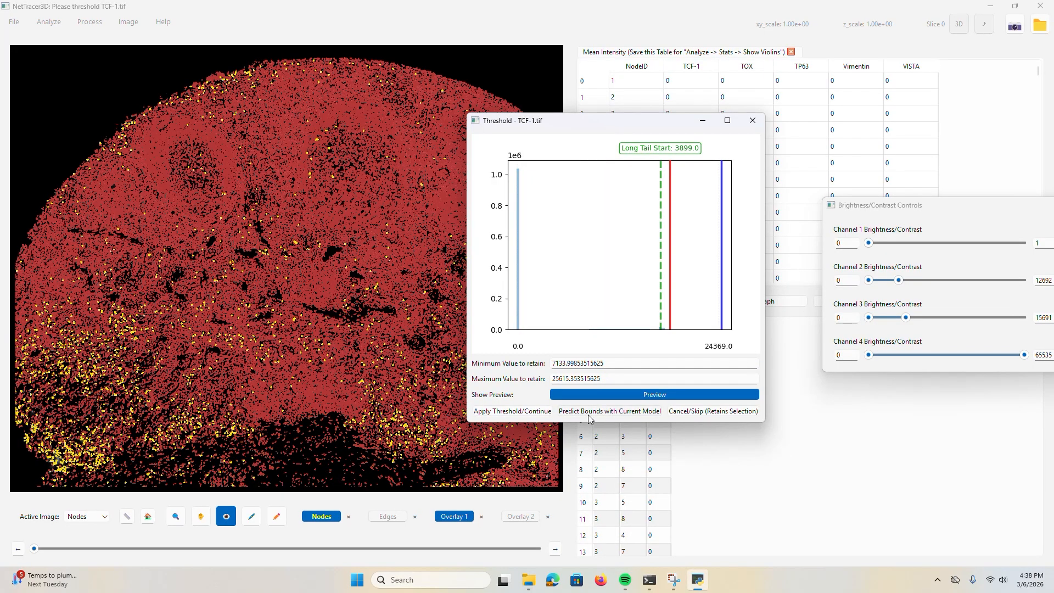
- Hide the Nodes and compare the highlighted cells with the TCF-1 signal by toggling Overlay 1 and the highlight
{"action": "left_click", "coordinate": [328, 516]}
{"action": "left_click", "coordinate": [448, 517]}
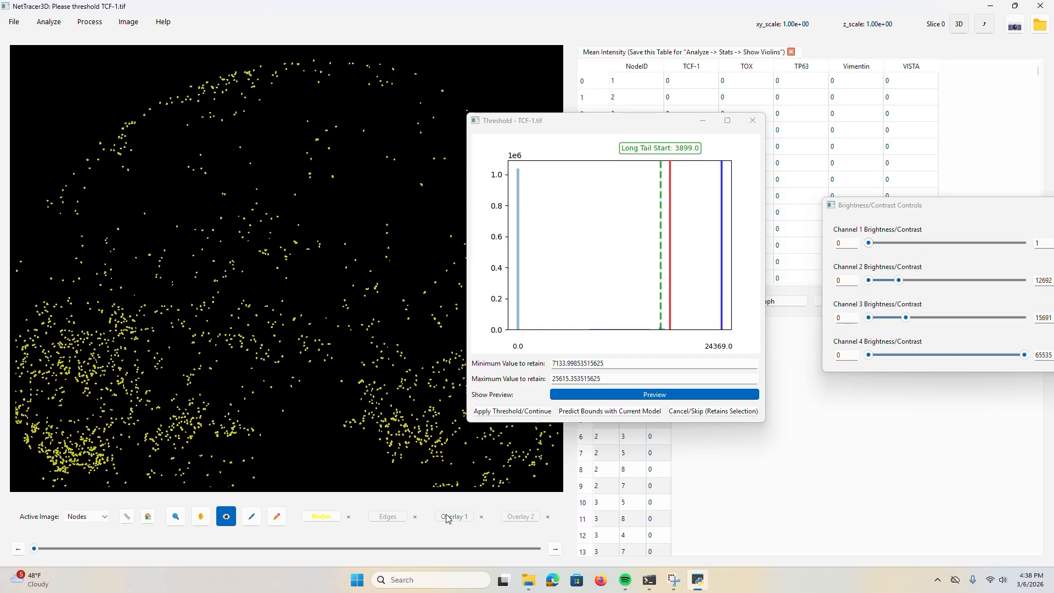
{"action": "left_click", "coordinate": [448, 516]}
{"action": "left_click", "coordinate": [226, 516]}
{"action": "left_click", "coordinate": [226, 516]}
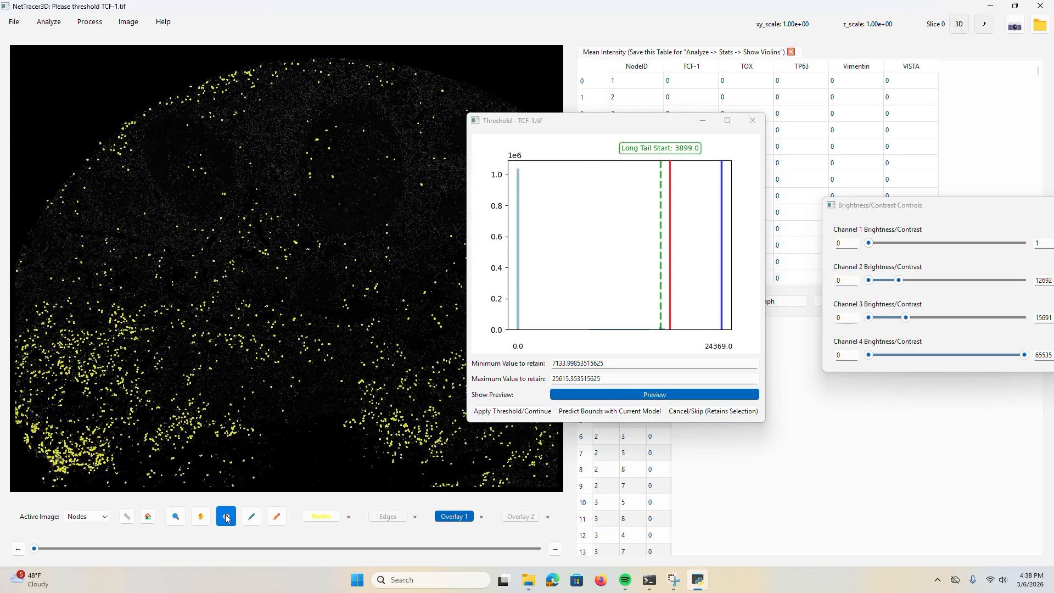
{"action": "left_click", "coordinate": [226, 516]}
{"action": "left_click", "coordinate": [226, 516]}
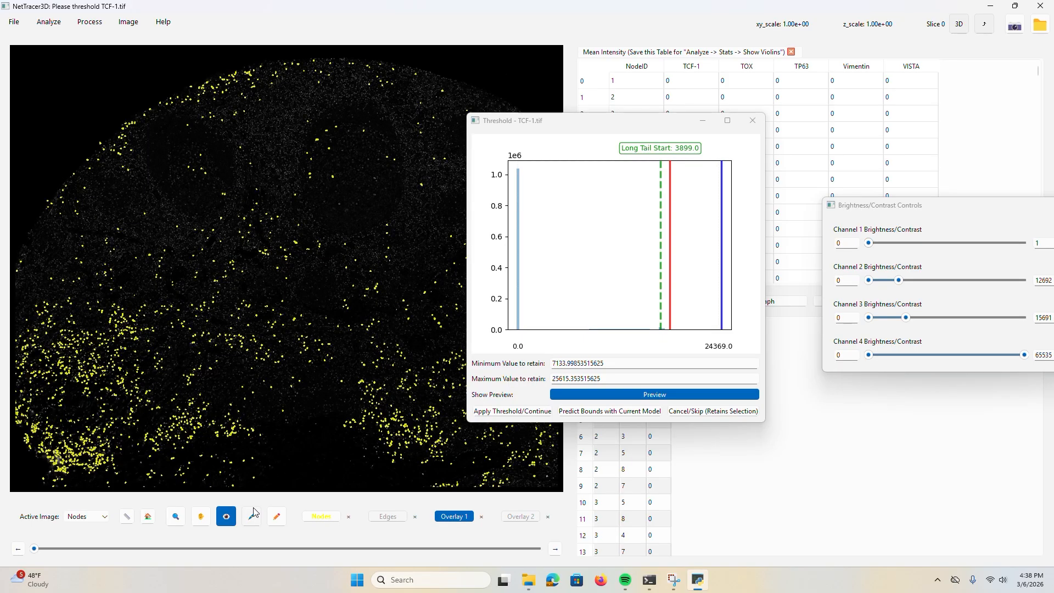
- Cancel the TCF-1 thresholding, skip the remaining marker images and close all open data tables
{"action": "left_click", "coordinate": [753, 121]}
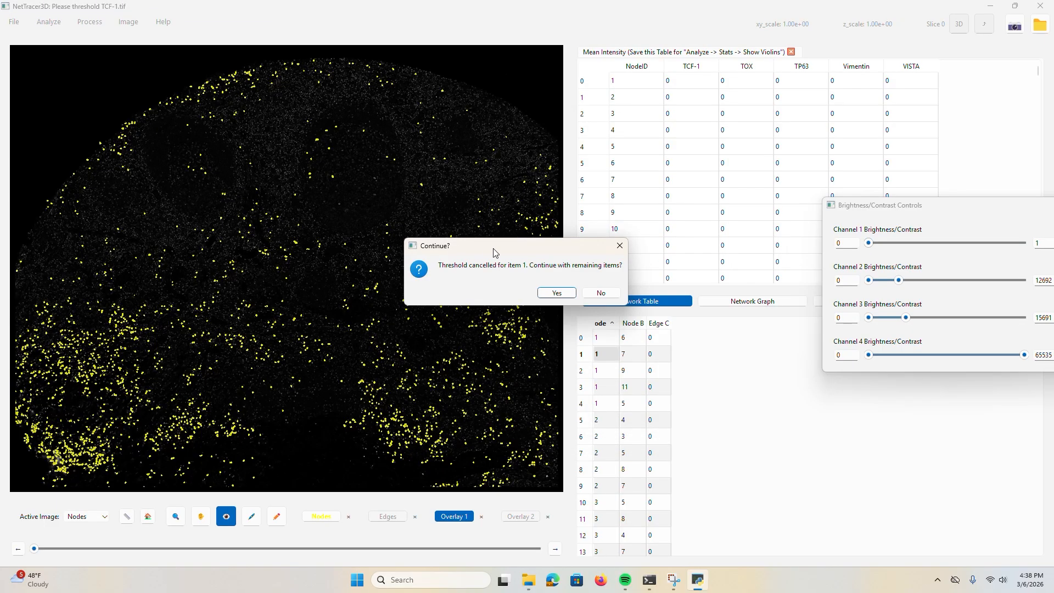
{"action": "left_click", "coordinate": [613, 291]}
{"action": "left_click", "coordinate": [644, 228]}
{"action": "right_click", "coordinate": [612, 175]}
{"action": "left_click", "coordinate": [652, 225]}
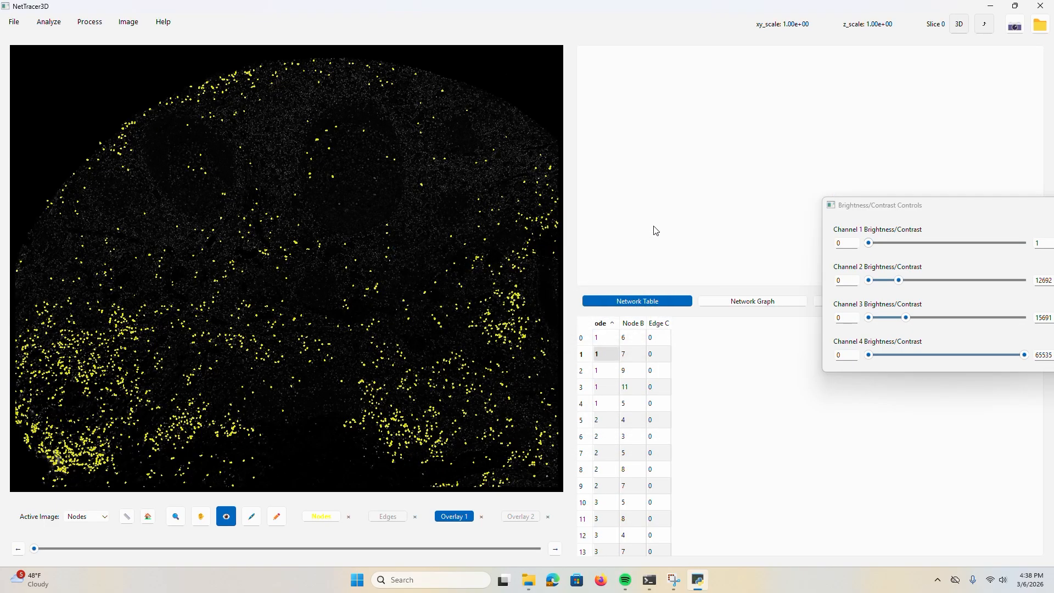
- Try the Auto with ML Predictor binarization strategy for node identities and browse for a previous intensities spreadsheet, cancelling both
{"action": "left_click", "coordinate": [14, 22]}
{"action": "mouse_move", "coordinate": [27, 43]}
{"action": "mouse_move", "coordinate": [47, 78]}
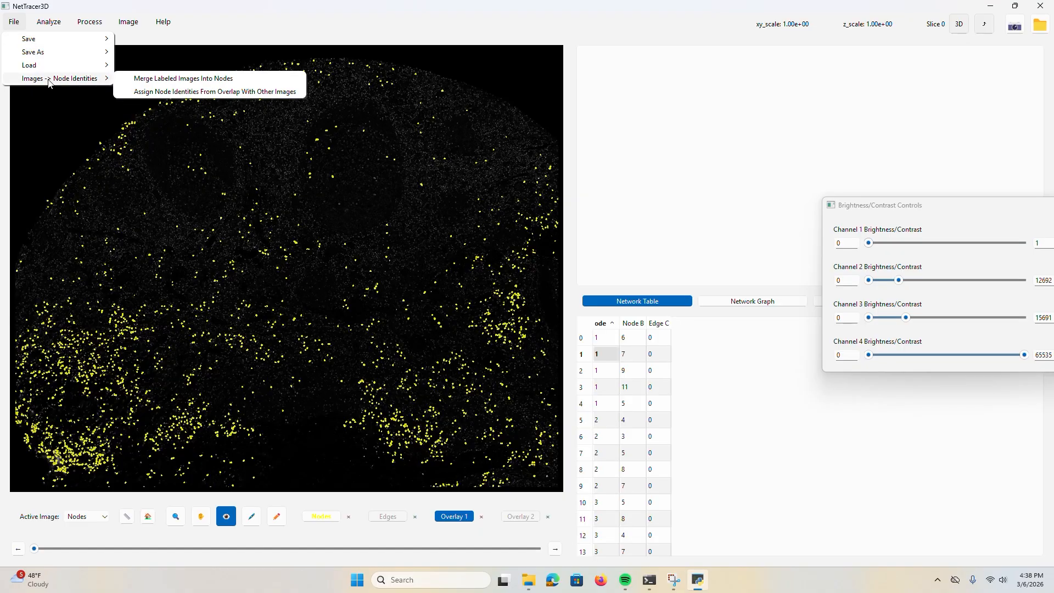
{"action": "left_click", "coordinate": [165, 91]}
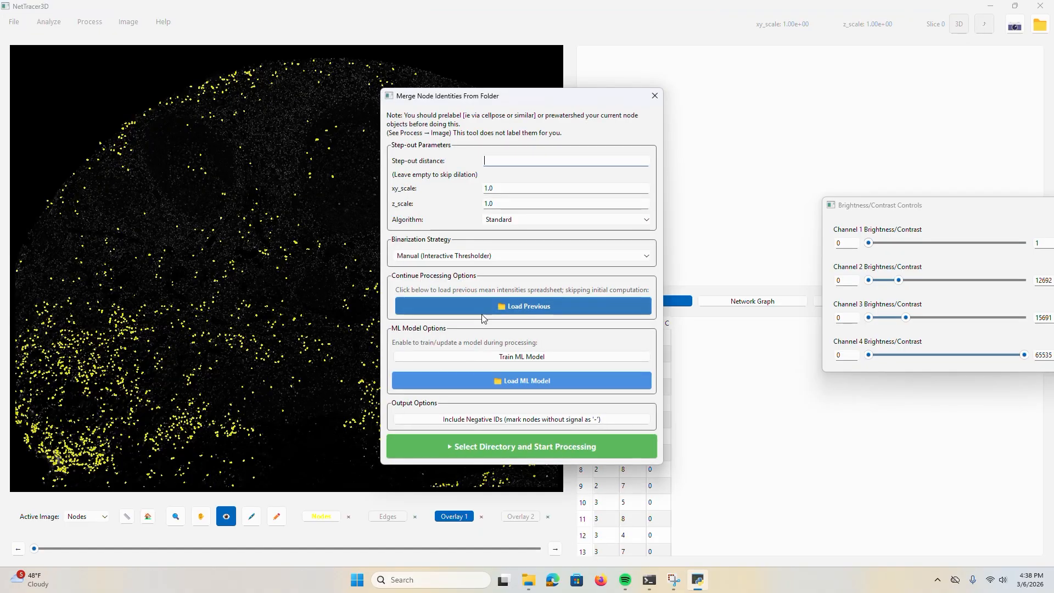
{"action": "left_click", "coordinate": [490, 256]}
{"action": "left_click", "coordinate": [474, 287]}
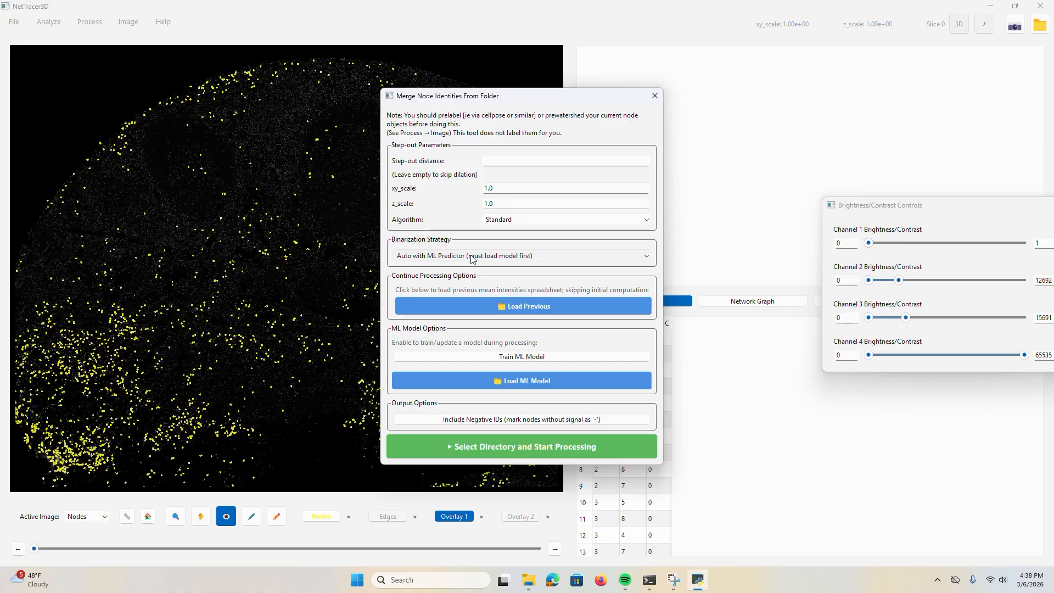
{"action": "left_click", "coordinate": [523, 305]}
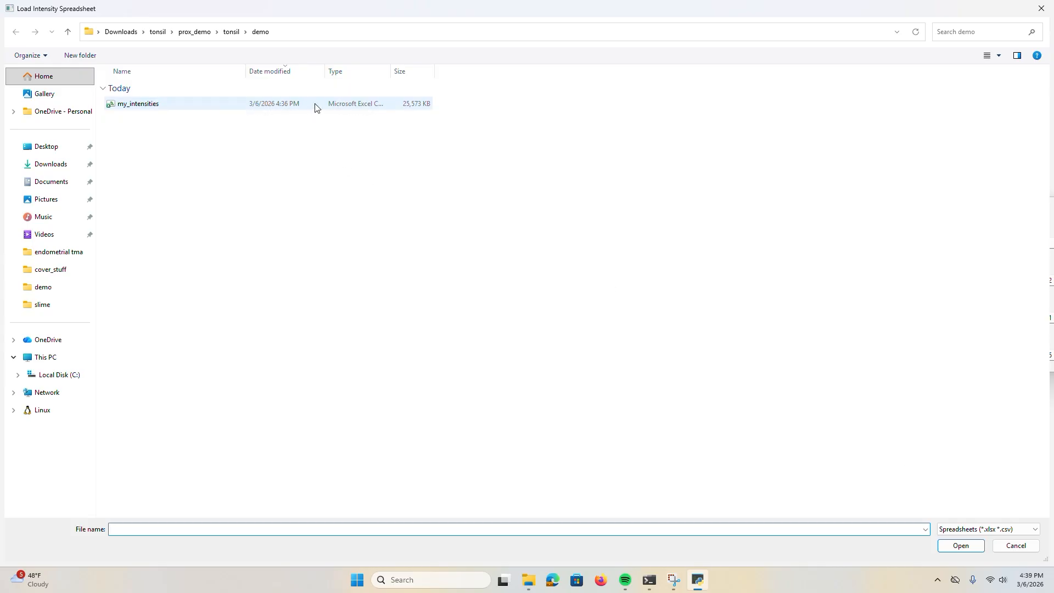
{"action": "left_click", "coordinate": [1003, 546]}
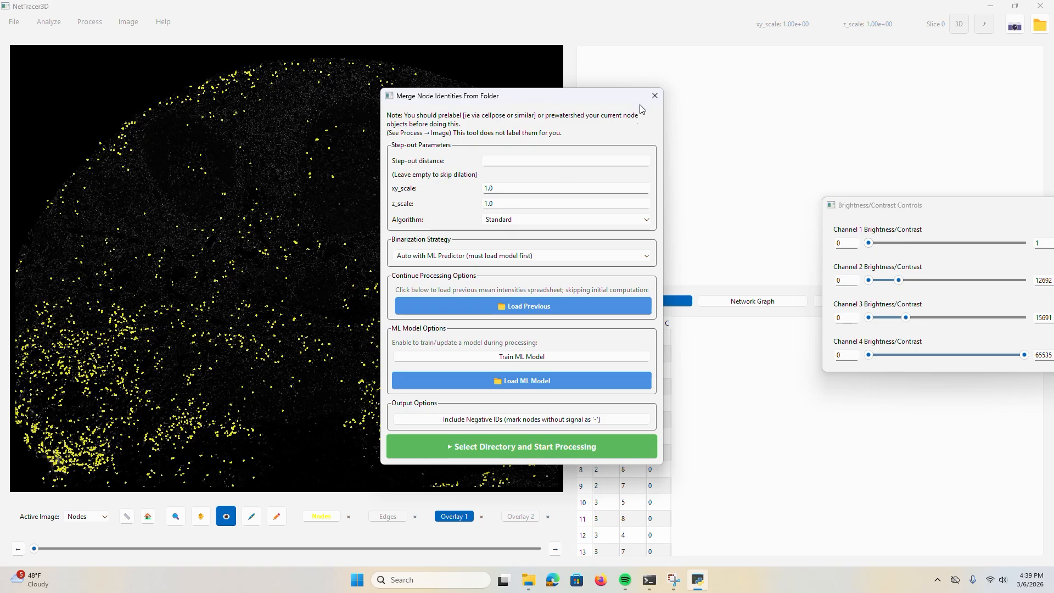
{"action": "left_click", "coordinate": [654, 96]}
- Select a single cell in the tissue and view its object information
{"action": "scroll", "coordinate": [106, 311], "scroll_direction": "up", "scroll_amount": 3}
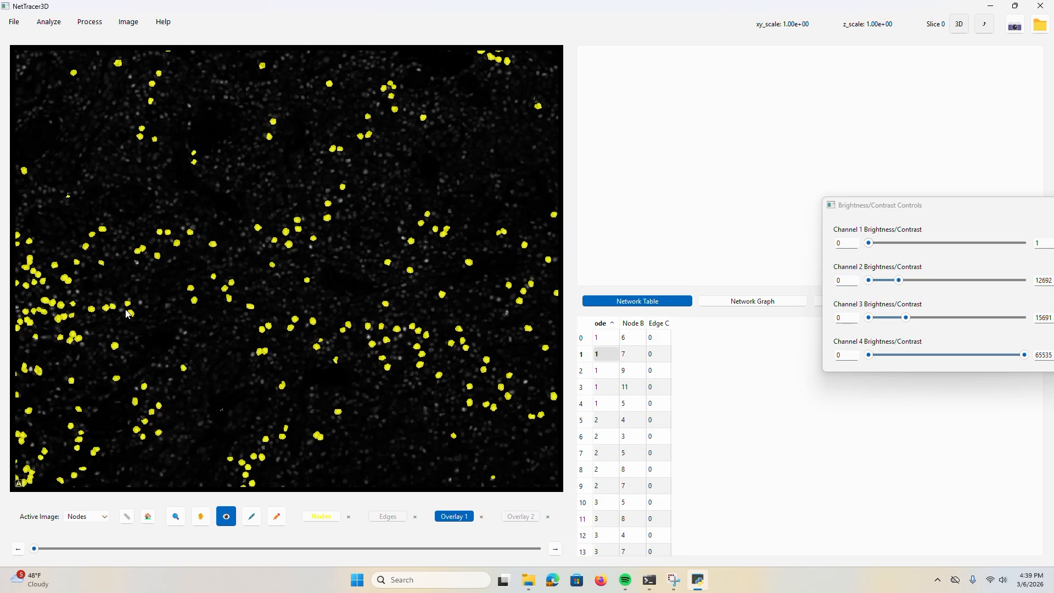
{"action": "left_click", "coordinate": [127, 311]}
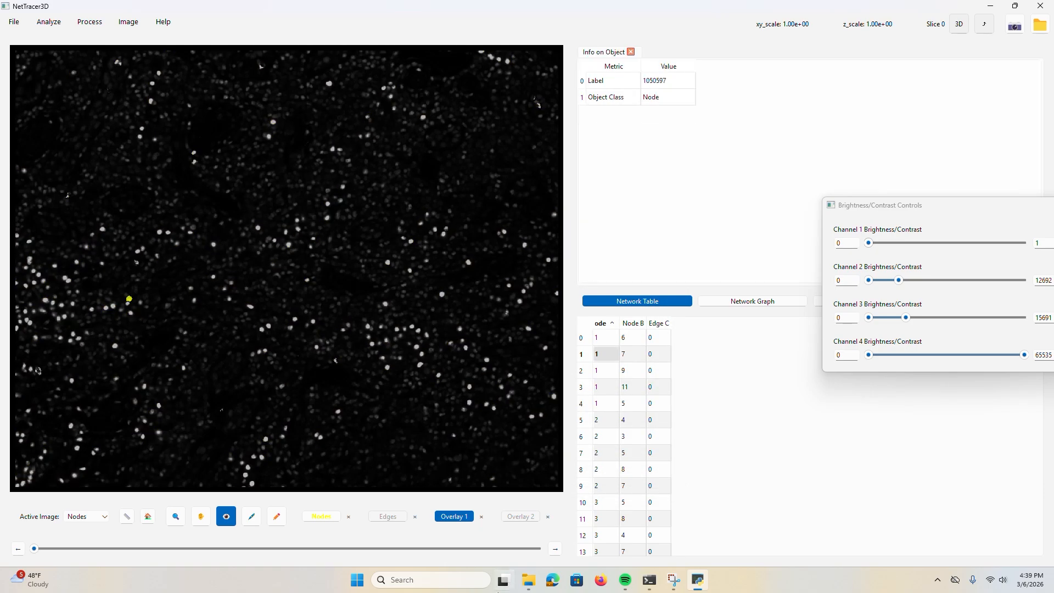
- Switch to File Explorer and load the tonsil_network folder from endometrial tma into NetTracer3D as a session
{"action": "left_click", "coordinate": [528, 579]}
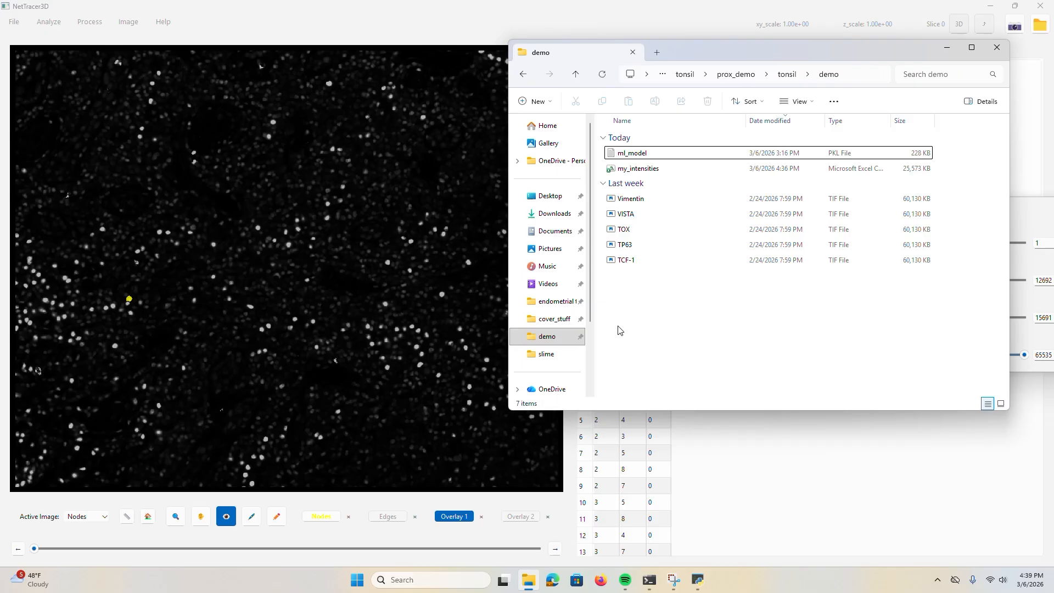
{"action": "left_click", "coordinate": [555, 301]}
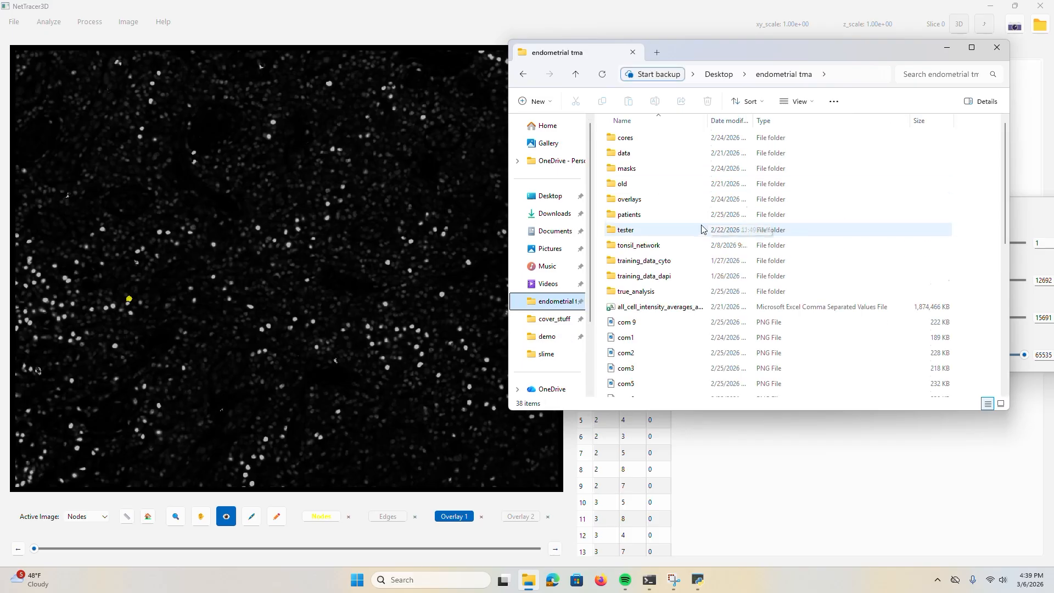
{"action": "scroll", "coordinate": [702, 229], "scroll_direction": "down", "scroll_amount": 2}
{"action": "double_click", "coordinate": [669, 198]}
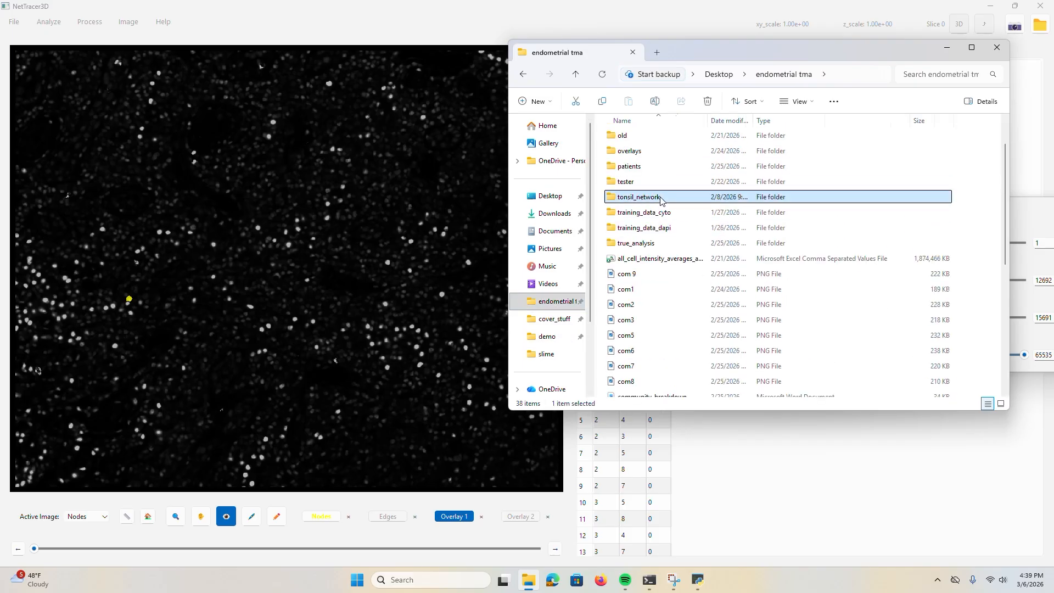
{"action": "left_click", "coordinate": [577, 74]}
{"action": "left_click_drag", "start_coordinate": [666, 244], "coordinate": [359, 237]}
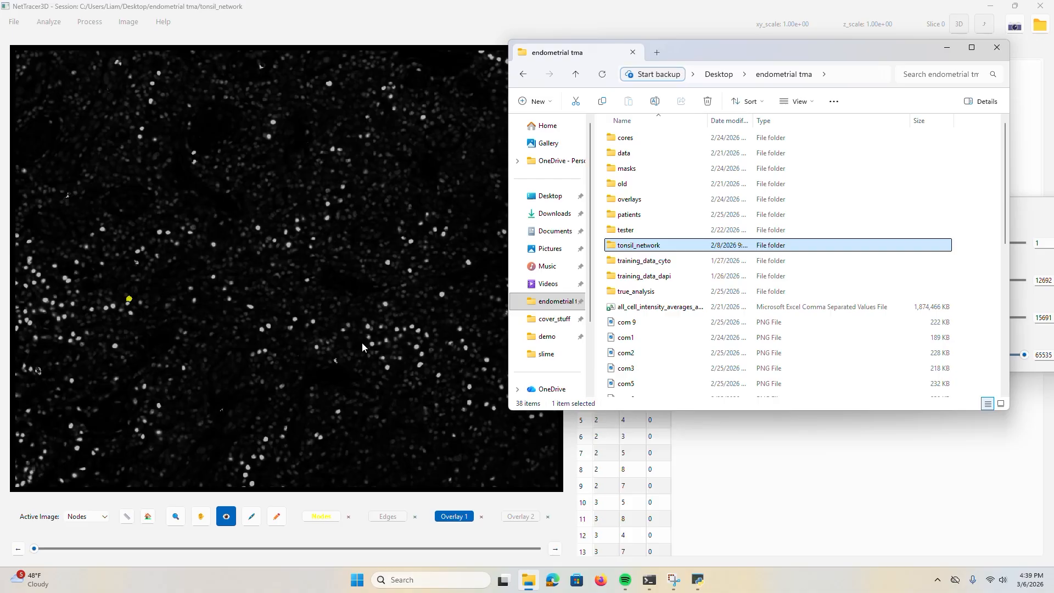
- Hide Overlay 2 so only the Nodes are displayed, and close all open data tables
{"action": "left_click", "coordinate": [516, 529]}
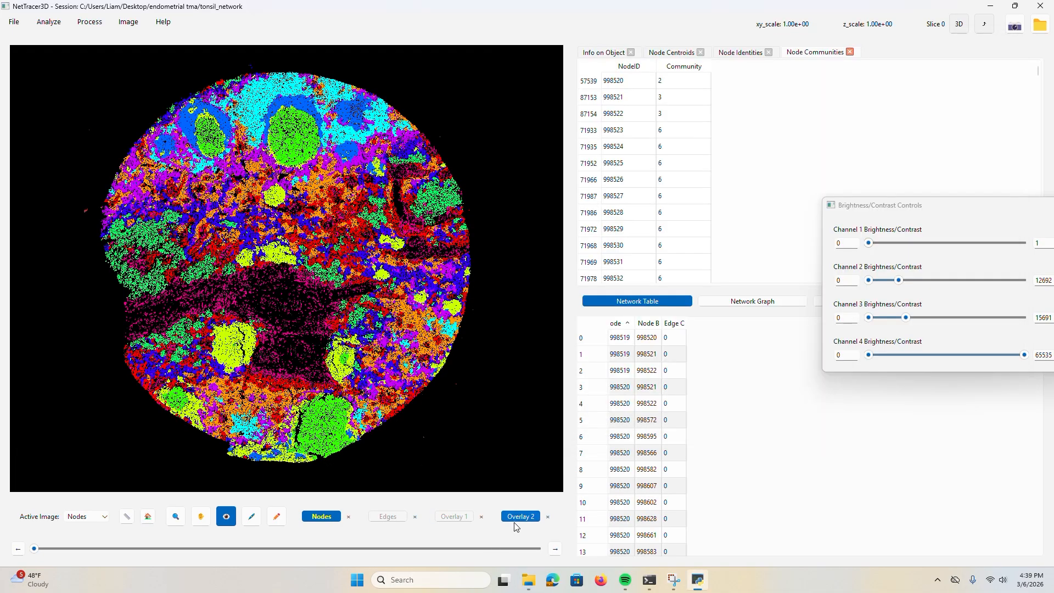
{"action": "left_click", "coordinate": [520, 516]}
{"action": "right_click", "coordinate": [631, 204]}
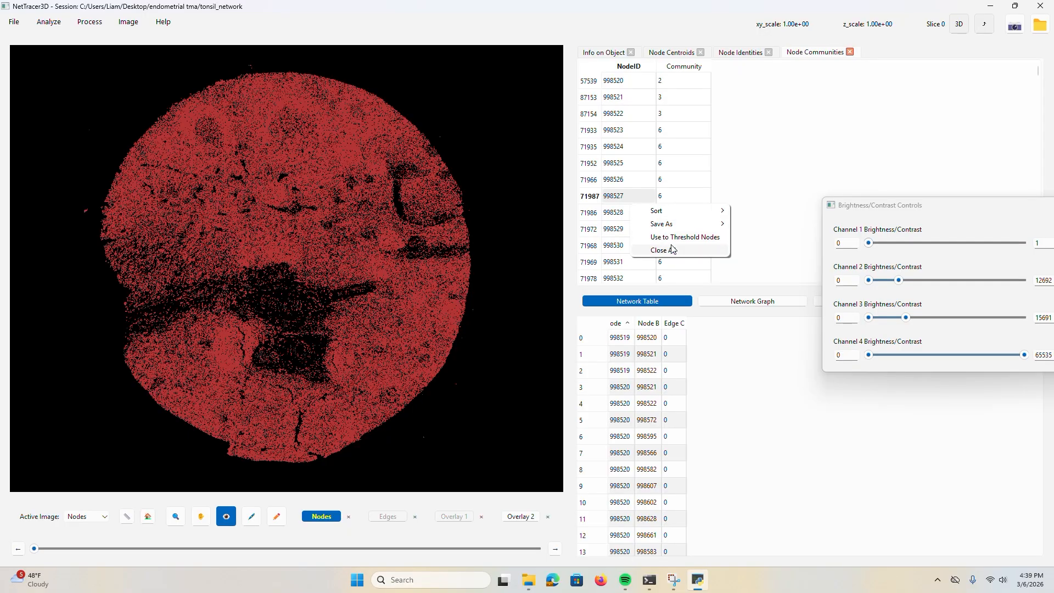
{"action": "left_click", "coordinate": [732, 250]}
- Calculate a proximity network from centroids with a search region distance of 200 and a maximum of 20 closest neighbors per node
{"action": "scroll", "coordinate": [277, 261], "scroll_direction": "up", "scroll_amount": 3}
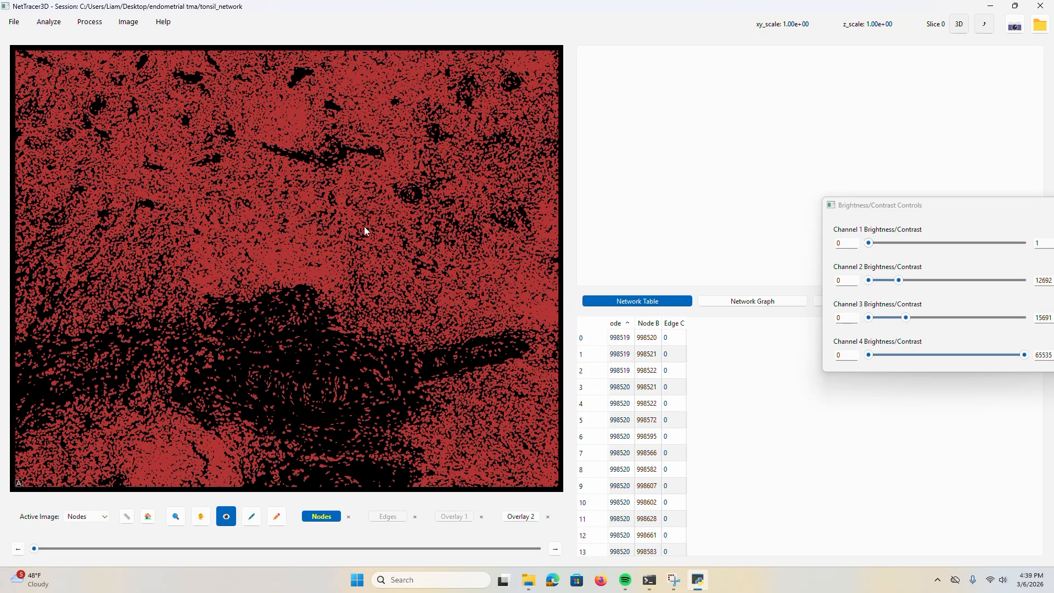
{"action": "scroll", "coordinate": [236, 222], "scroll_direction": "down", "scroll_amount": 2}
{"action": "left_click", "coordinate": [50, 25]}
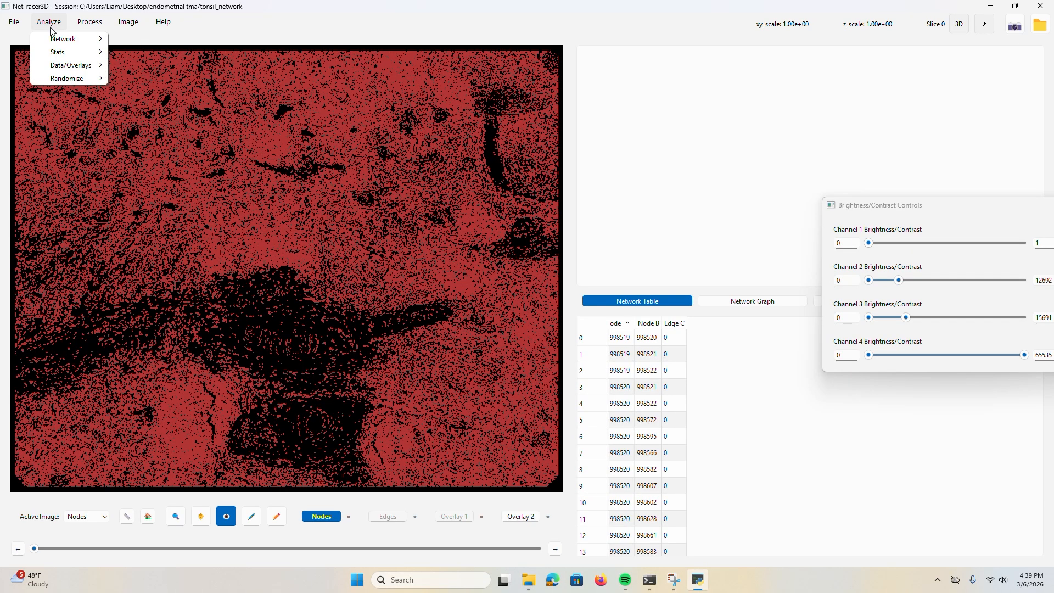
{"action": "mouse_move", "coordinate": [100, 26]}
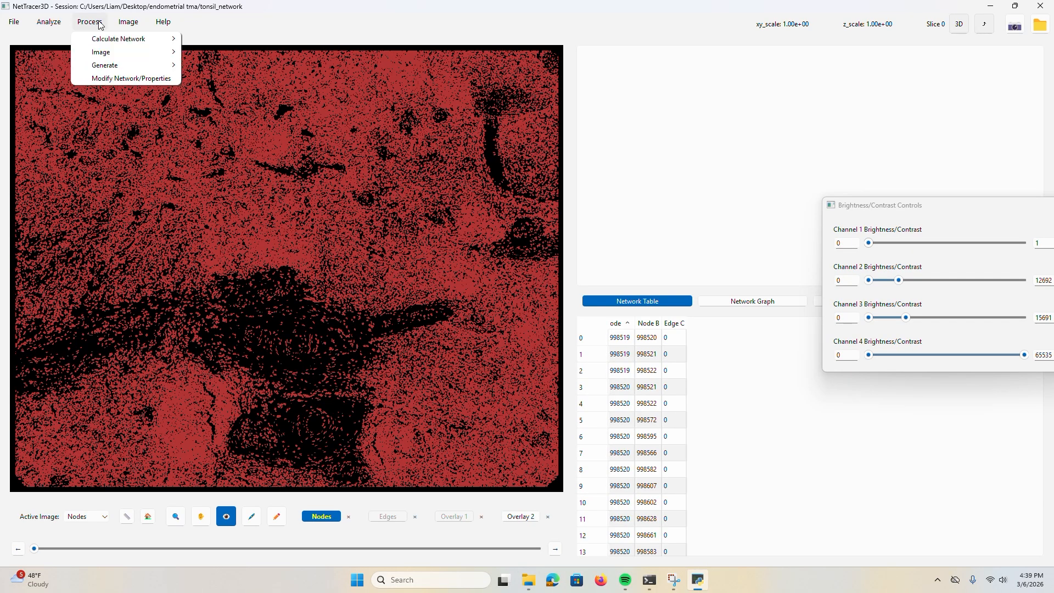
{"action": "mouse_move", "coordinate": [110, 43]}
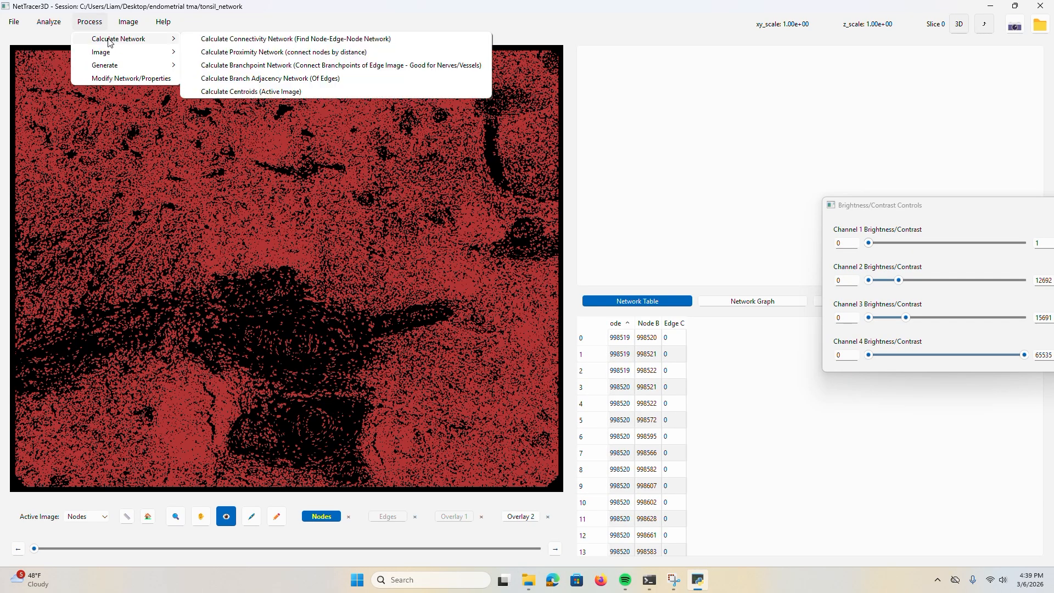
{"action": "left_click", "coordinate": [231, 55]}
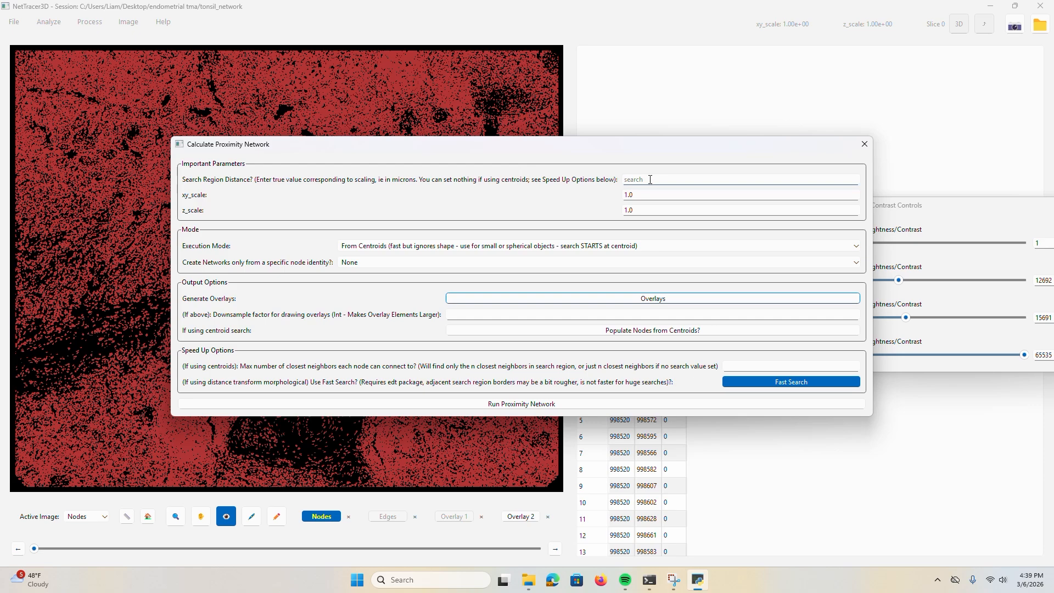
{"action": "left_click_drag", "start_coordinate": [576, 152], "coordinate": [711, 105]}
{"action": "type", "text": "200"}
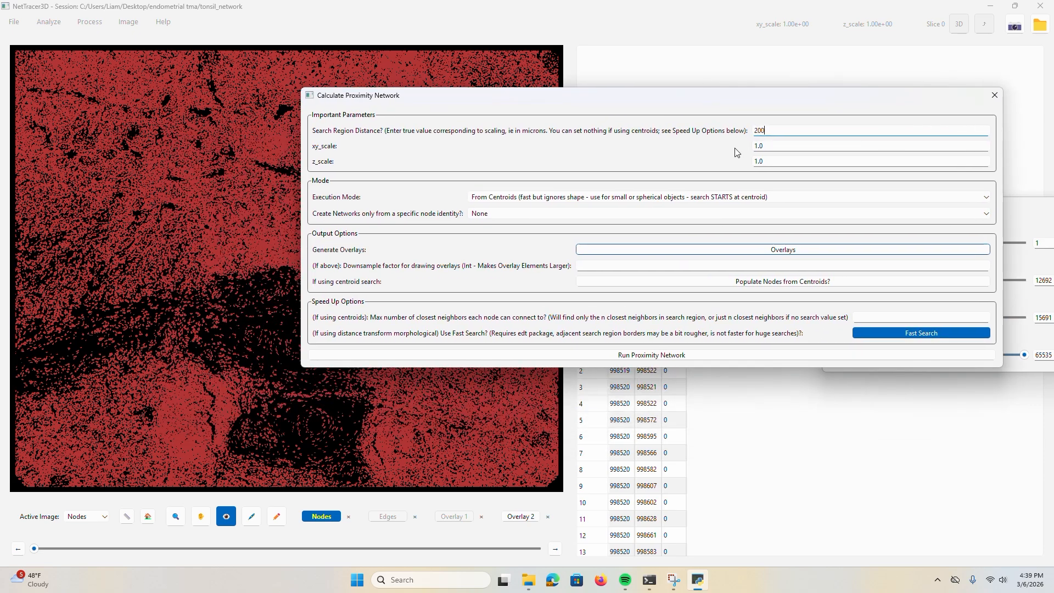
{"action": "left_click", "coordinate": [889, 311]}
{"action": "type", "text": "20"}
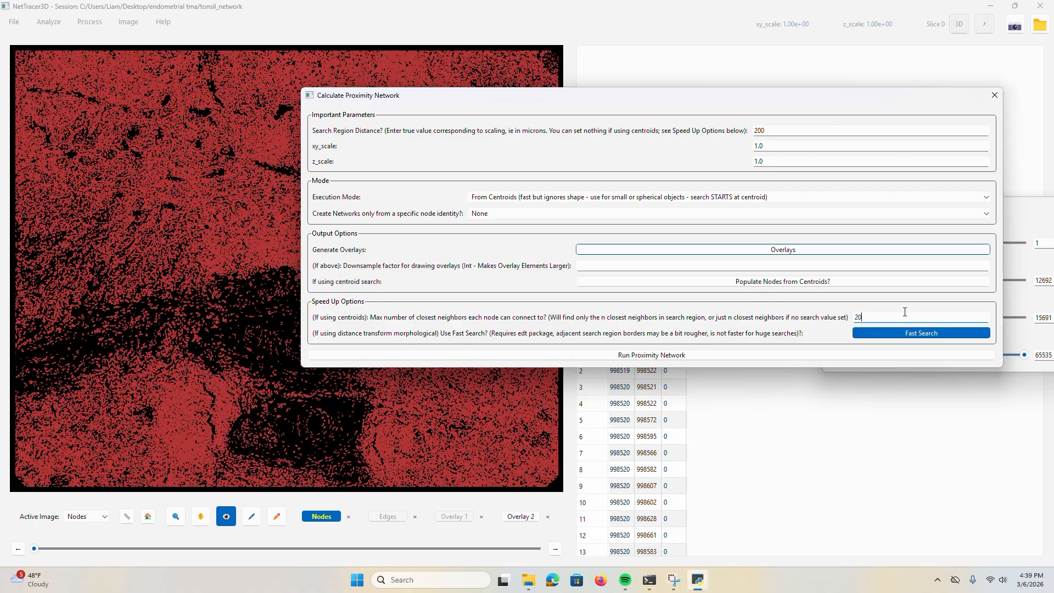
{"action": "left_click", "coordinate": [646, 357]}
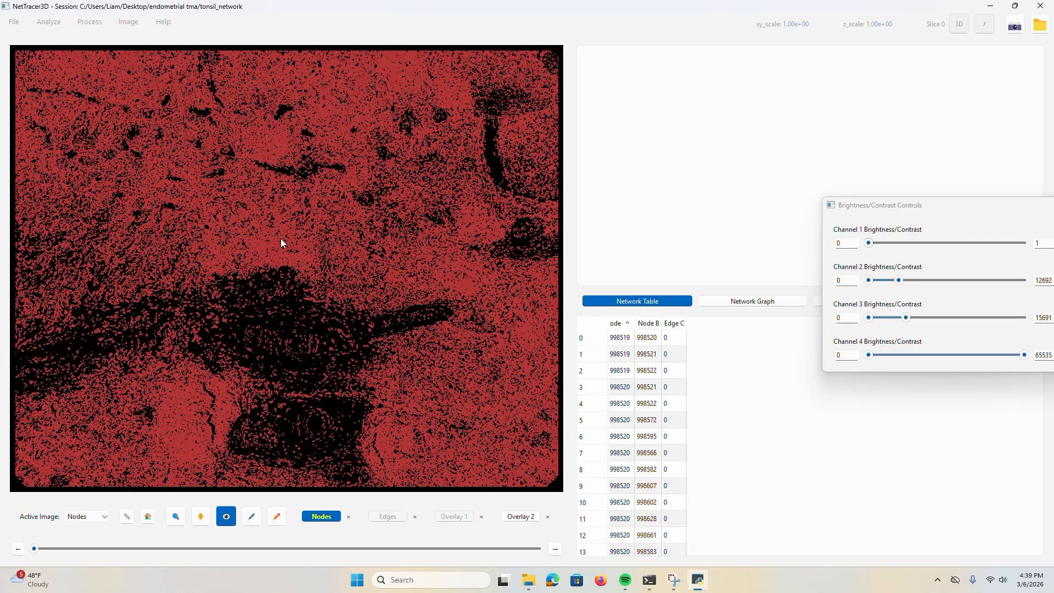
{"action": "scroll", "coordinate": [280, 239], "scroll_direction": "down", "scroll_amount": 4}
{"action": "scroll", "coordinate": [268, 258], "scroll_direction": "up", "scroll_amount": 5}
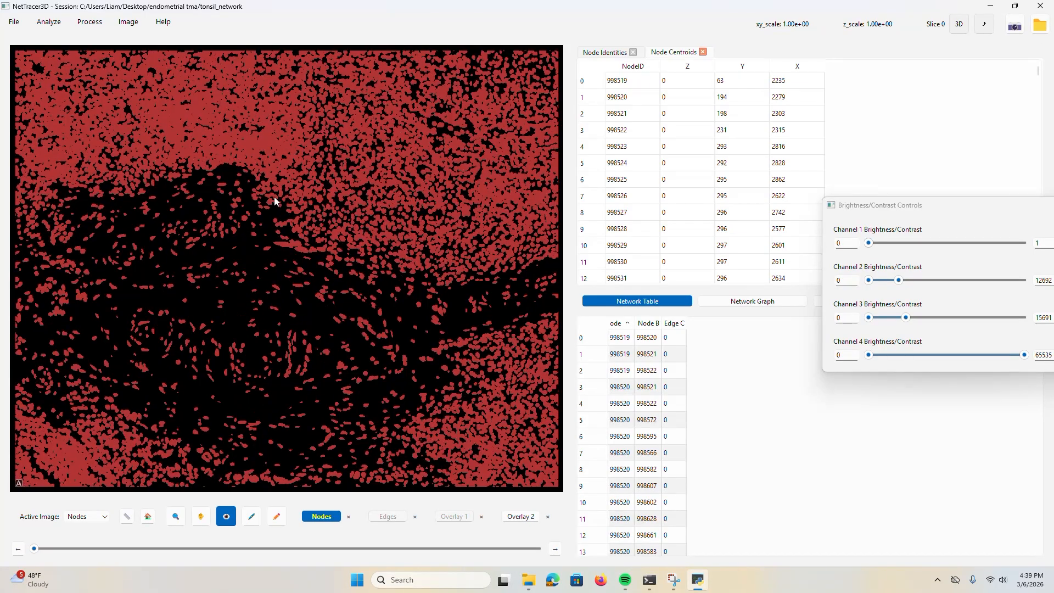
{"action": "scroll", "coordinate": [314, 160], "scroll_direction": "up", "scroll_amount": 4}
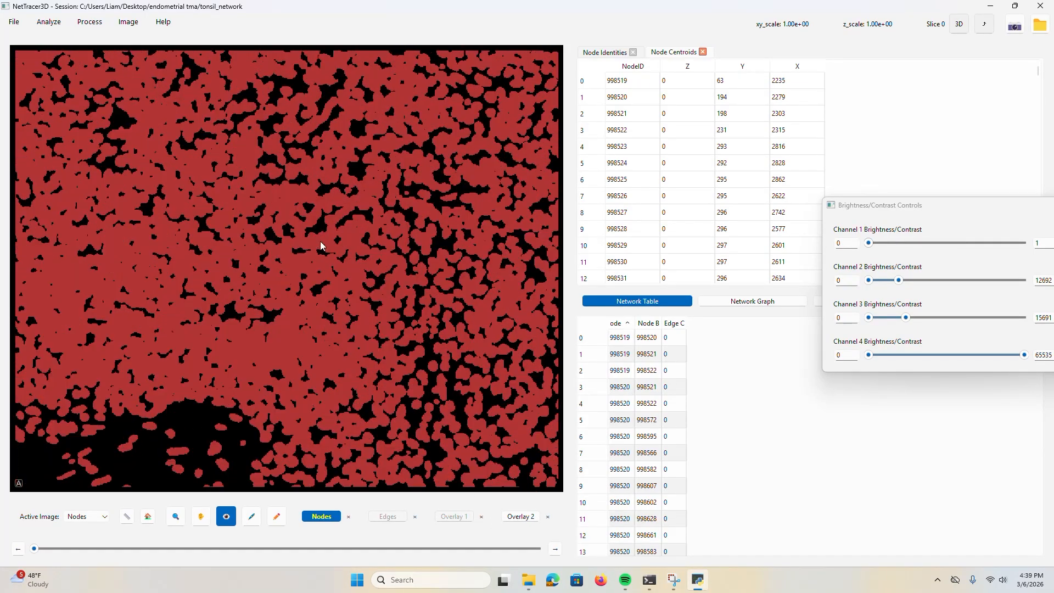
- Select a single node in the tissue and highlight its network neighbors in the image
{"action": "left_click", "coordinate": [285, 267]}
{"action": "right_click", "coordinate": [286, 267]}
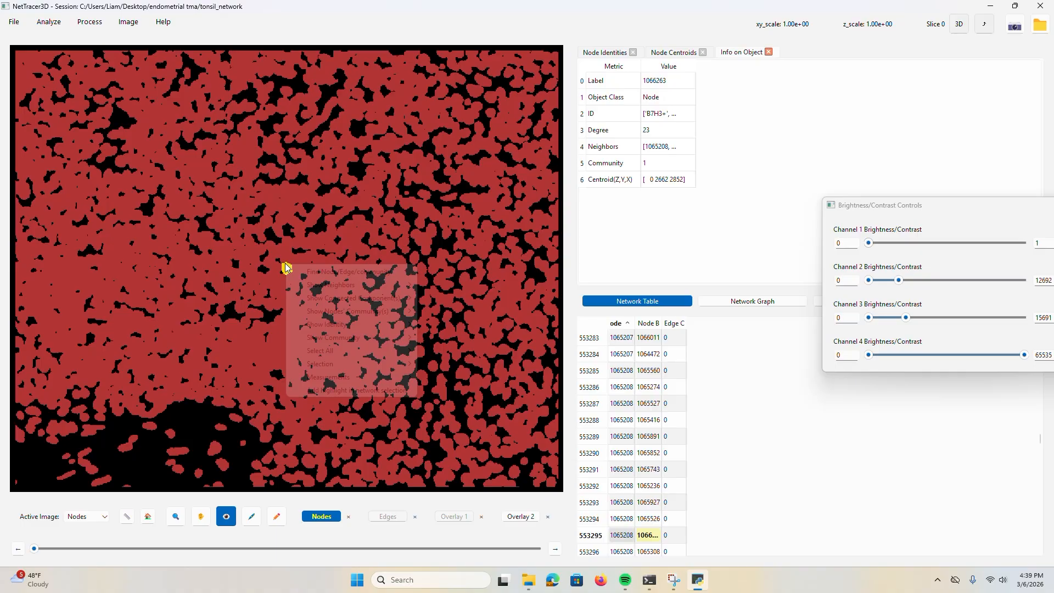
{"action": "mouse_move", "coordinate": [340, 285]}
{"action": "left_click", "coordinate": [455, 285]}
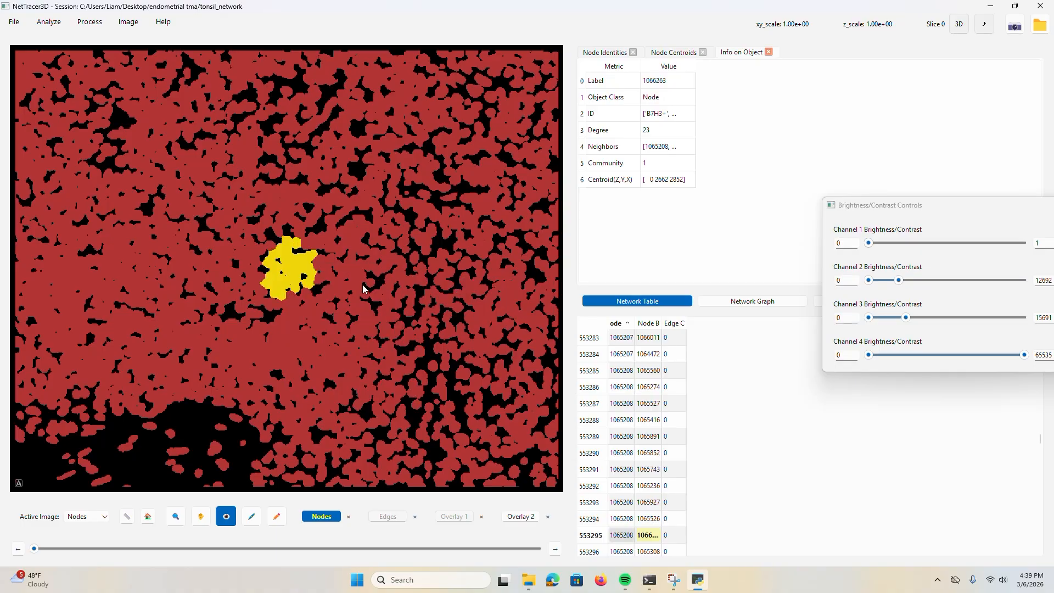
{"action": "scroll", "coordinate": [275, 263], "scroll_direction": "up", "scroll_amount": 4}
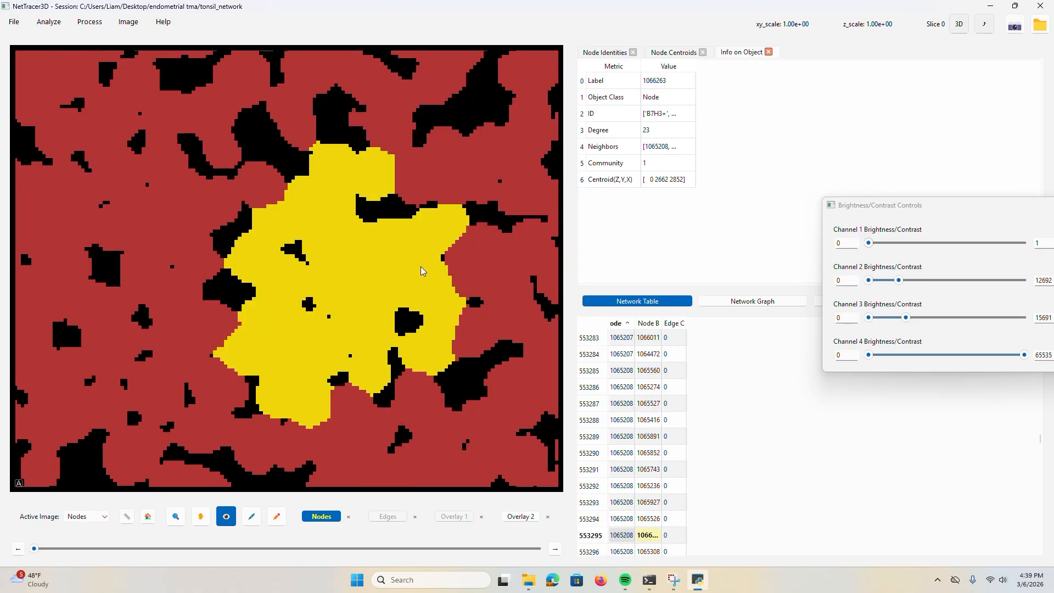
{"action": "scroll", "coordinate": [384, 269], "scroll_direction": "down", "scroll_amount": 5}
{"action": "scroll", "coordinate": [167, 264], "scroll_direction": "up", "scroll_amount": 5}
- View the object information of two other nearby nodes and close all open data tables
{"action": "left_click", "coordinate": [169, 257]}
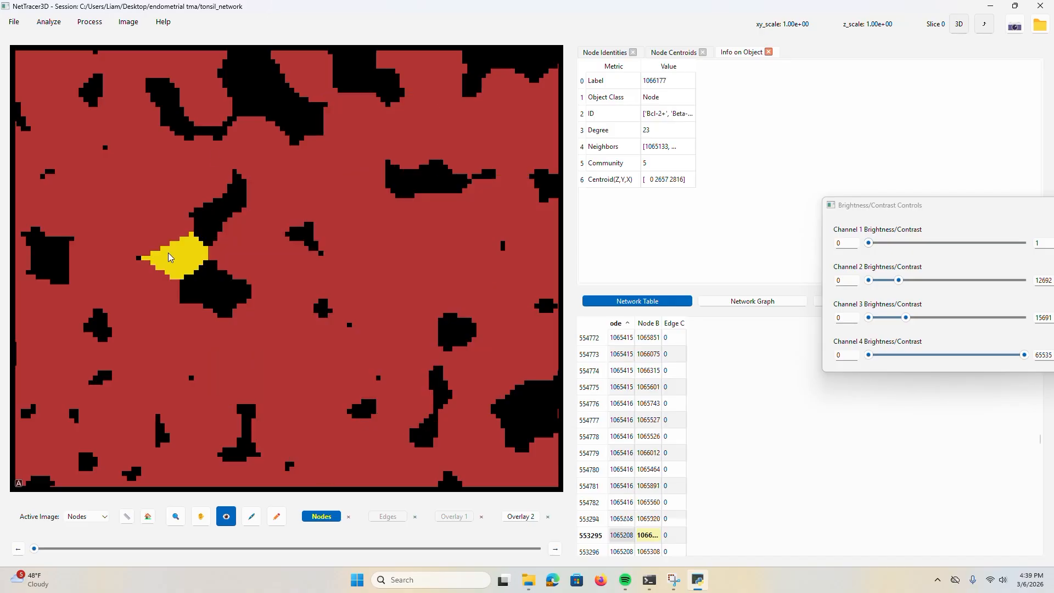
{"action": "left_click", "coordinate": [175, 182]}
{"action": "scroll", "coordinate": [156, 200], "scroll_direction": "down", "scroll_amount": 5}
{"action": "right_click", "coordinate": [628, 120]}
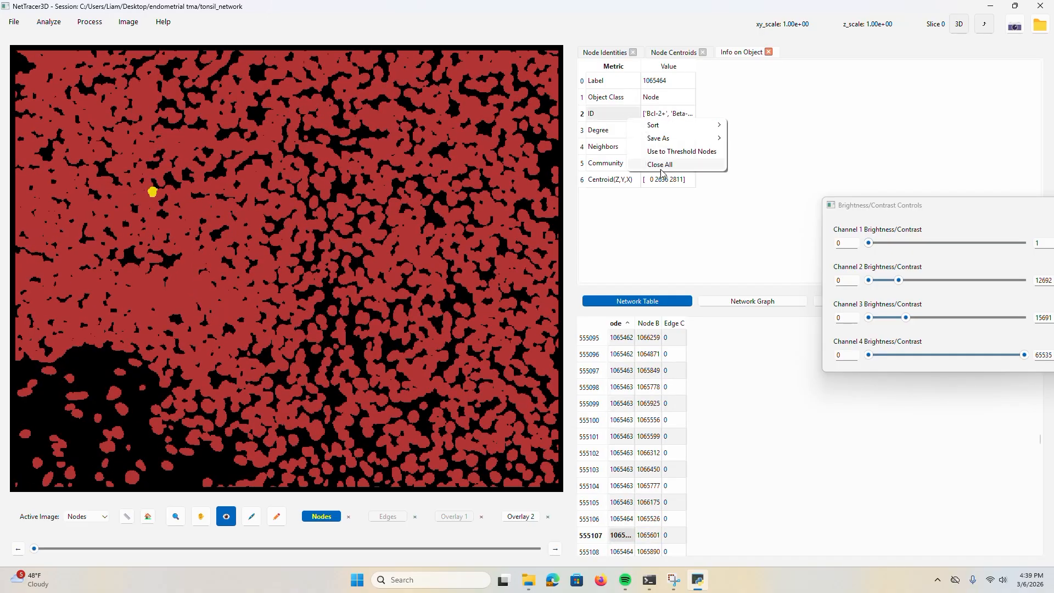
{"action": "left_click", "coordinate": [661, 164]}
{"action": "scroll", "coordinate": [162, 210], "scroll_direction": "down", "scroll_amount": 6}
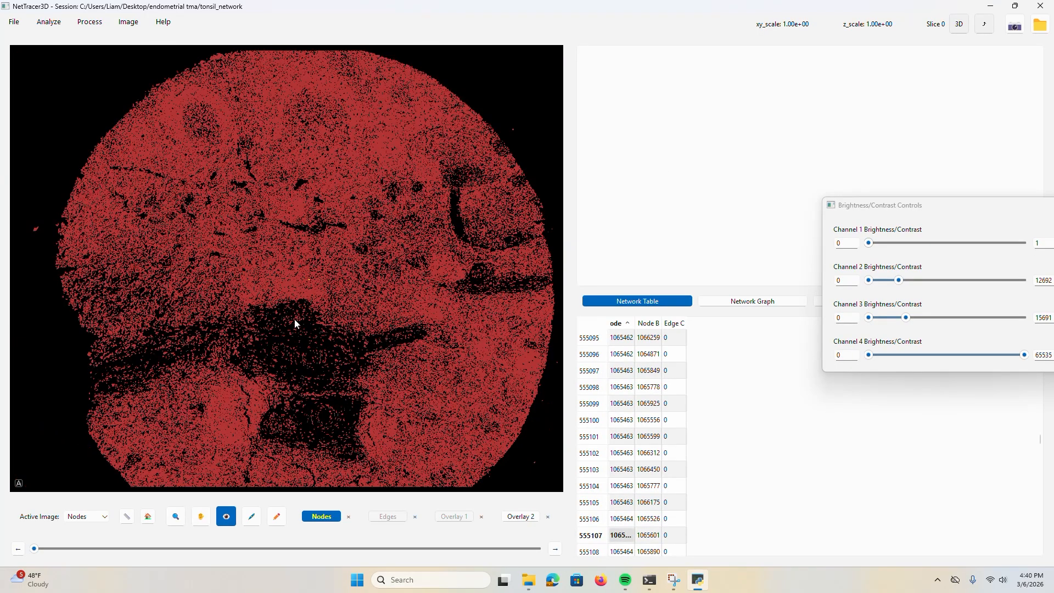
- Set up community assignment based on nodes' immediate neighbors with 10 communities and a minimum neighbor count of 10
{"action": "scroll", "coordinate": [301, 329], "scroll_direction": "up", "scroll_amount": 5}
{"action": "left_click", "coordinate": [48, 22]}
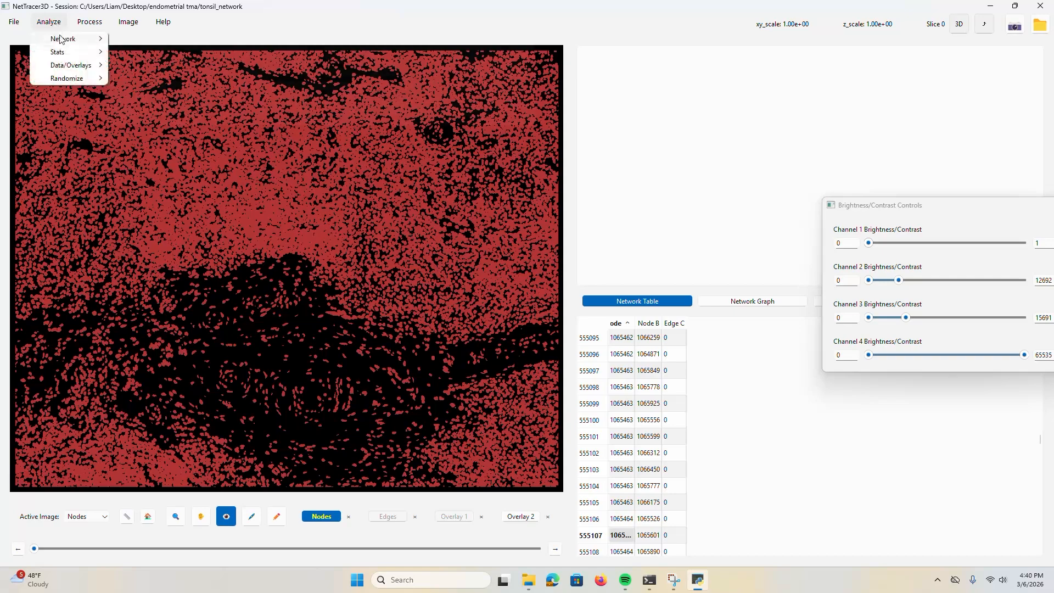
{"action": "mouse_move", "coordinate": [78, 39]}
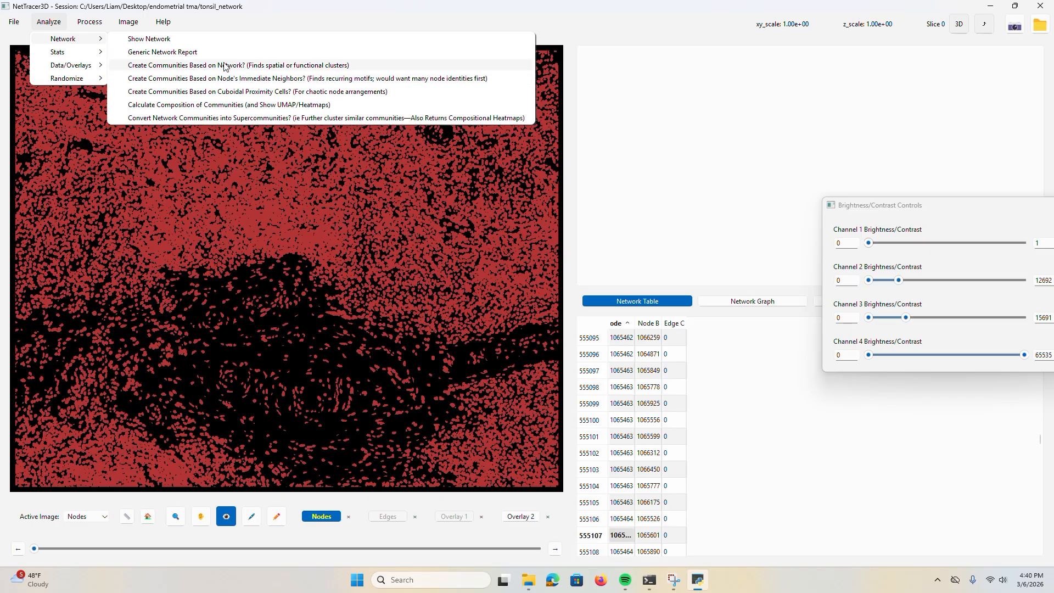
{"action": "left_click", "coordinate": [279, 78]}
{"action": "left_click_drag", "start_coordinate": [414, 124], "coordinate": [436, 79]}
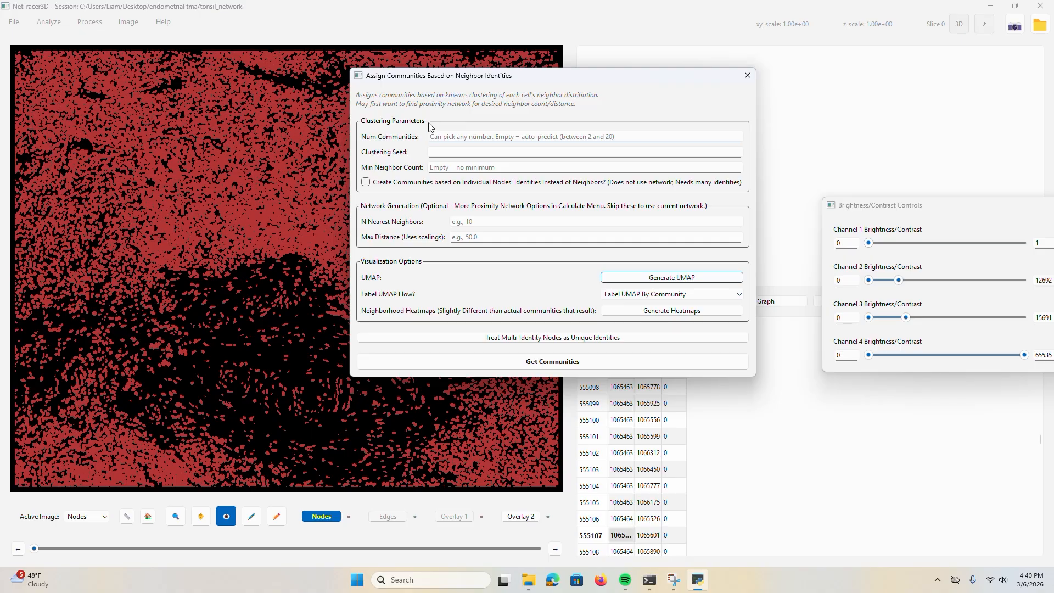
{"action": "type", "text": "10"}
{"action": "left_click", "coordinate": [455, 167]}
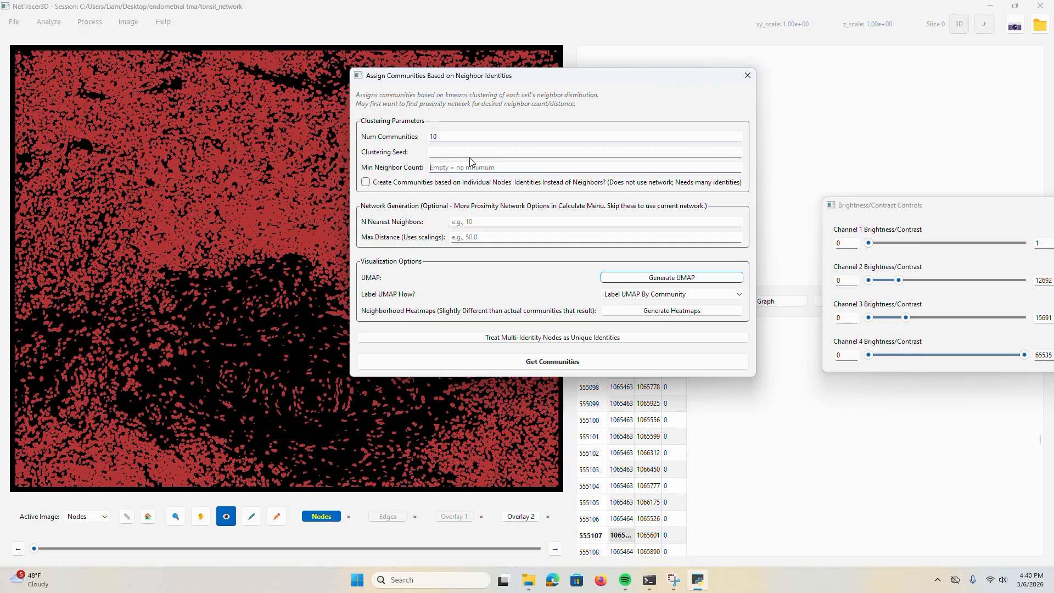
{"action": "type", "text": "10"}
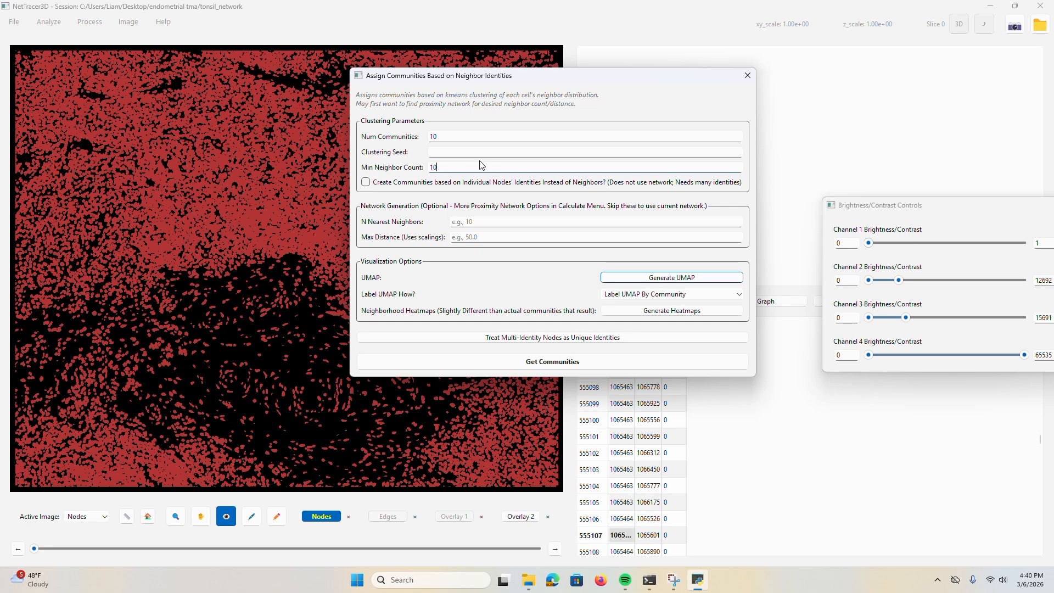
- Enable UMAP generation labelled by community and run the neighbor-based community assignment on the current network
{"action": "left_click", "coordinate": [468, 237]}
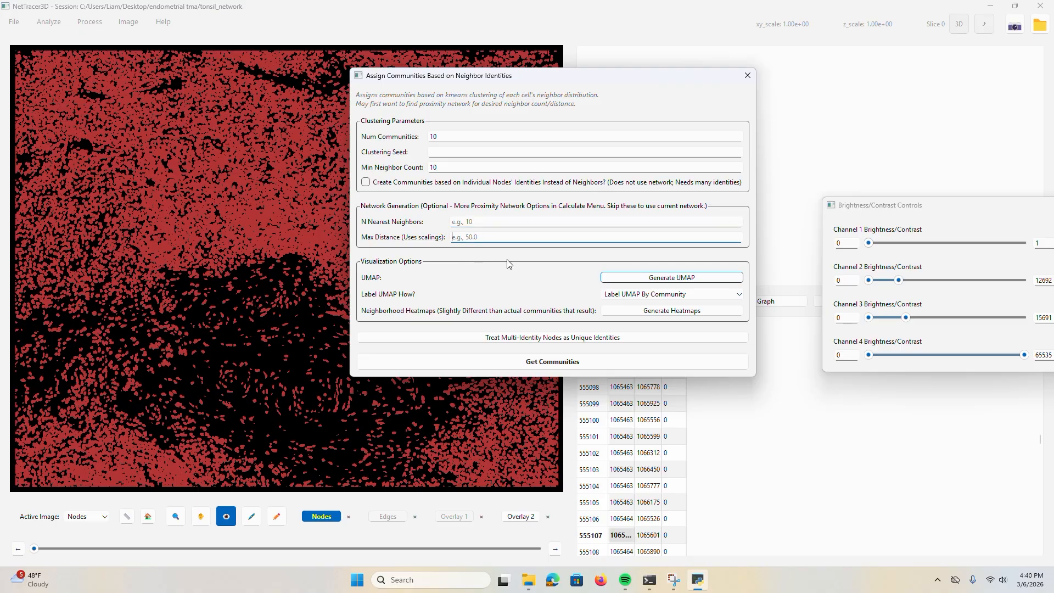
{"action": "left_click", "coordinate": [661, 277]}
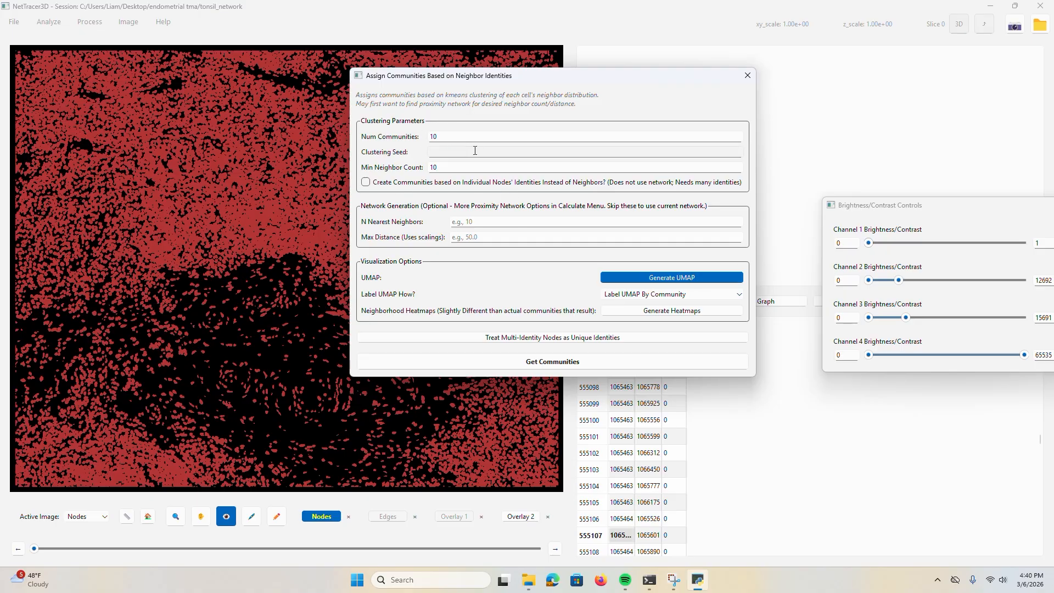
{"action": "left_click", "coordinate": [444, 136]}
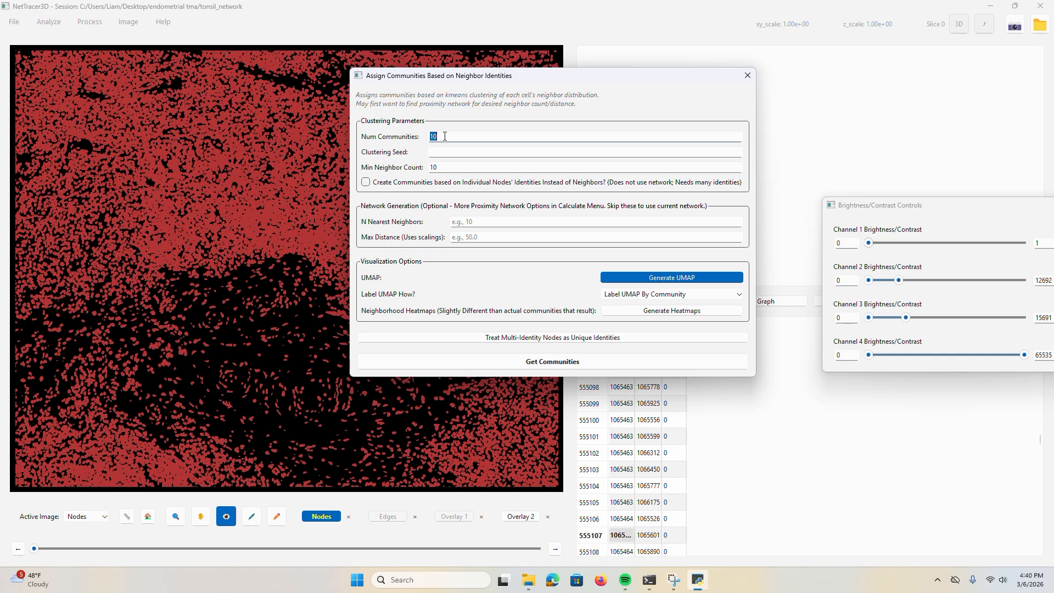
{"action": "double_click", "coordinate": [447, 170]}
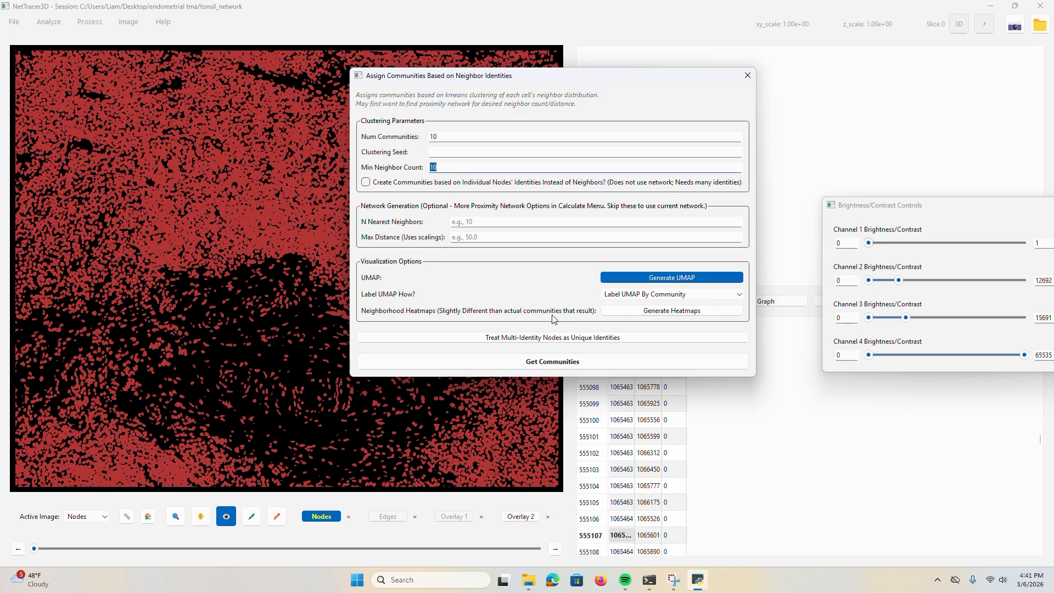
{"action": "left_click", "coordinate": [536, 363]}
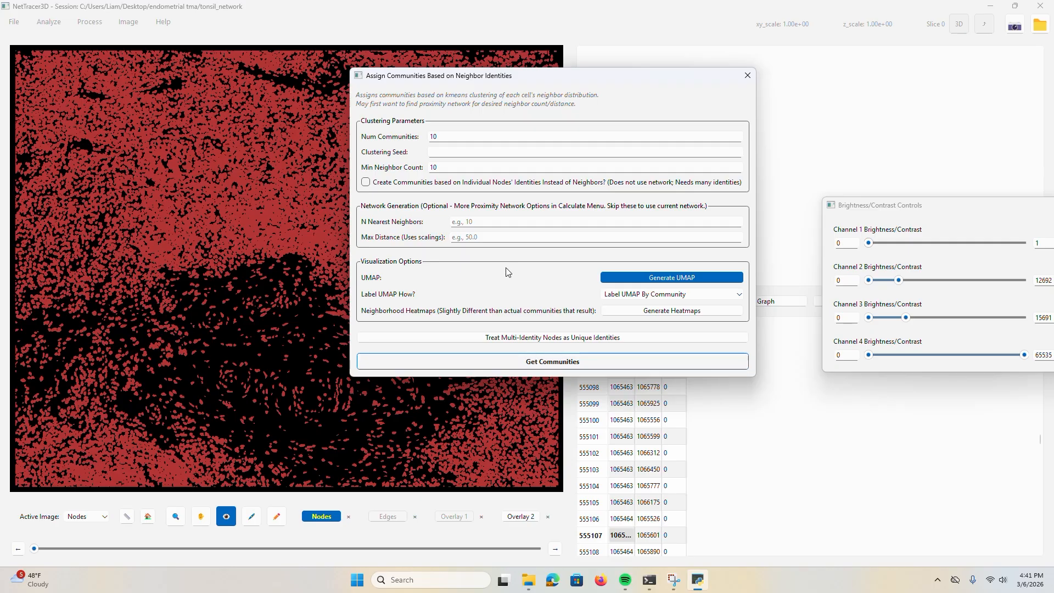
- Switch to the console window, move it beside the dialog and examine the UMAP output lines
{"action": "left_click", "coordinate": [650, 579]}
{"action": "left_click_drag", "start_coordinate": [349, 103], "coordinate": [792, 93]}
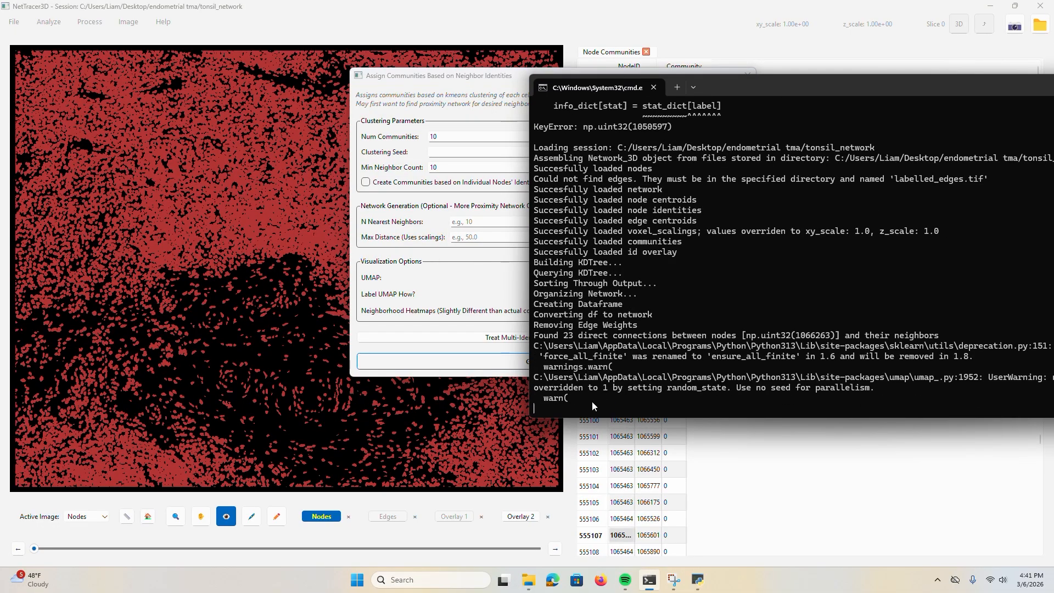
{"action": "left_click_drag", "start_coordinate": [591, 400], "coordinate": [530, 349]}
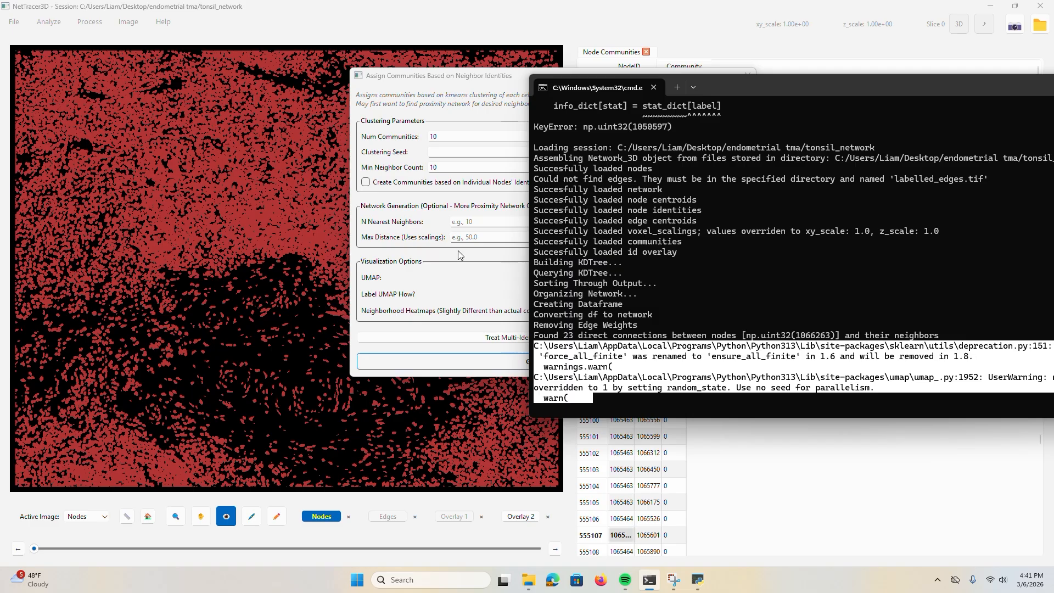
- Return to NetTracer3D, bring up the UMAP Visualization window and place it beside the tissue image
{"action": "left_click", "coordinate": [433, 220]}
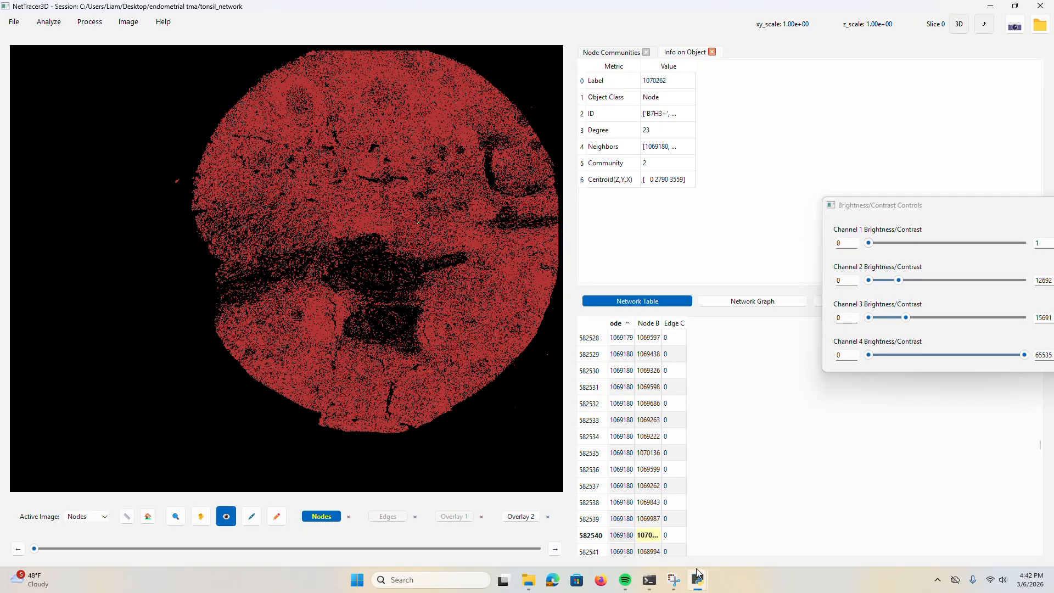
{"action": "left_click", "coordinate": [763, 541]}
{"action": "left_click_drag", "start_coordinate": [299, 47], "coordinate": [748, 146]}
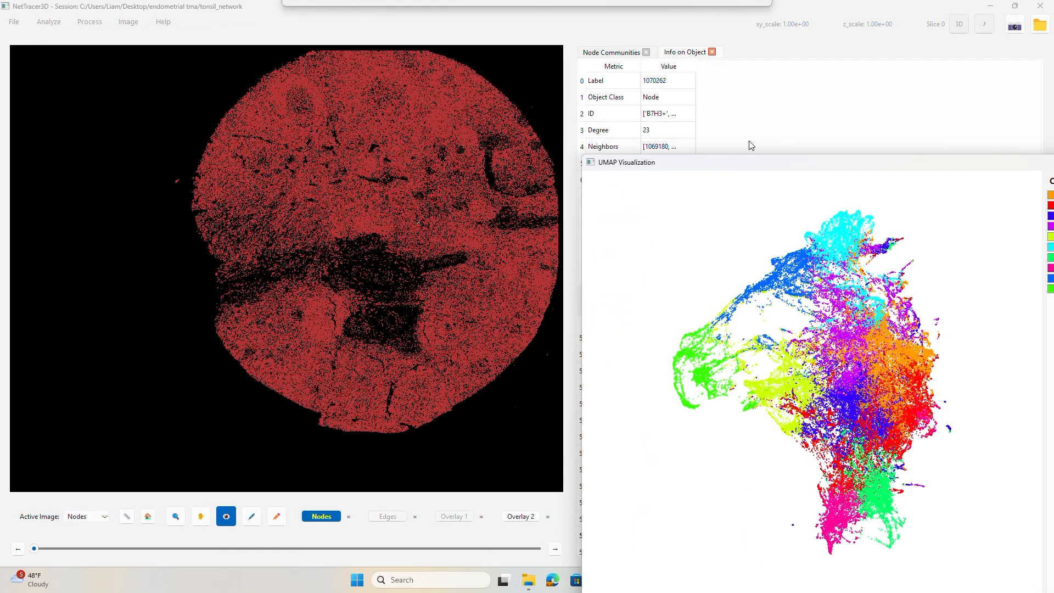
- Color-code the nodes by community as an overlay and bring up the Color Legend figure beside the image
{"action": "left_click", "coordinate": [49, 22]}
{"action": "mouse_move", "coordinate": [75, 64]}
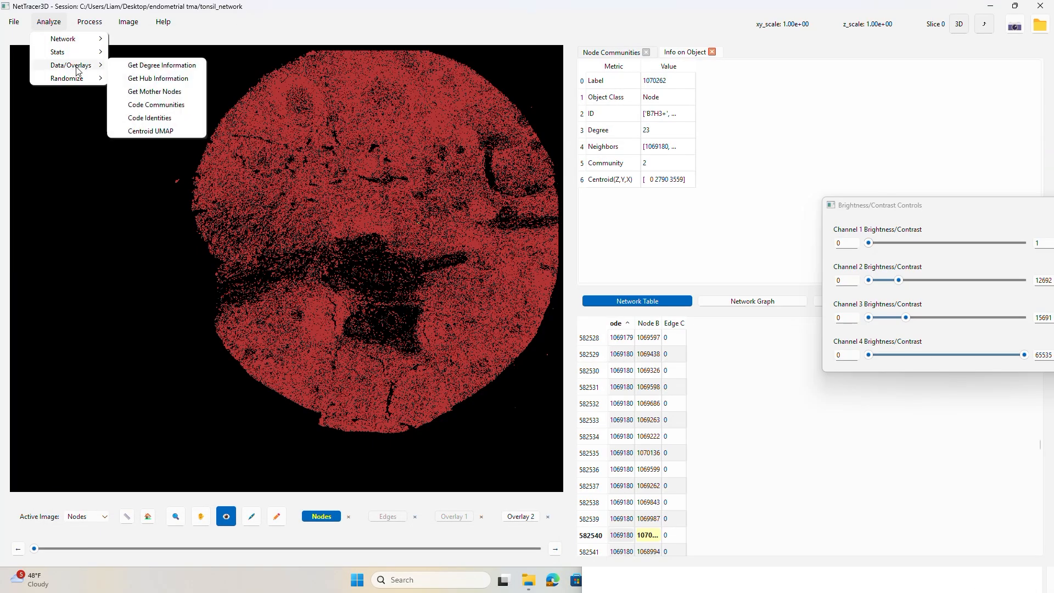
{"action": "left_click", "coordinate": [153, 108]}
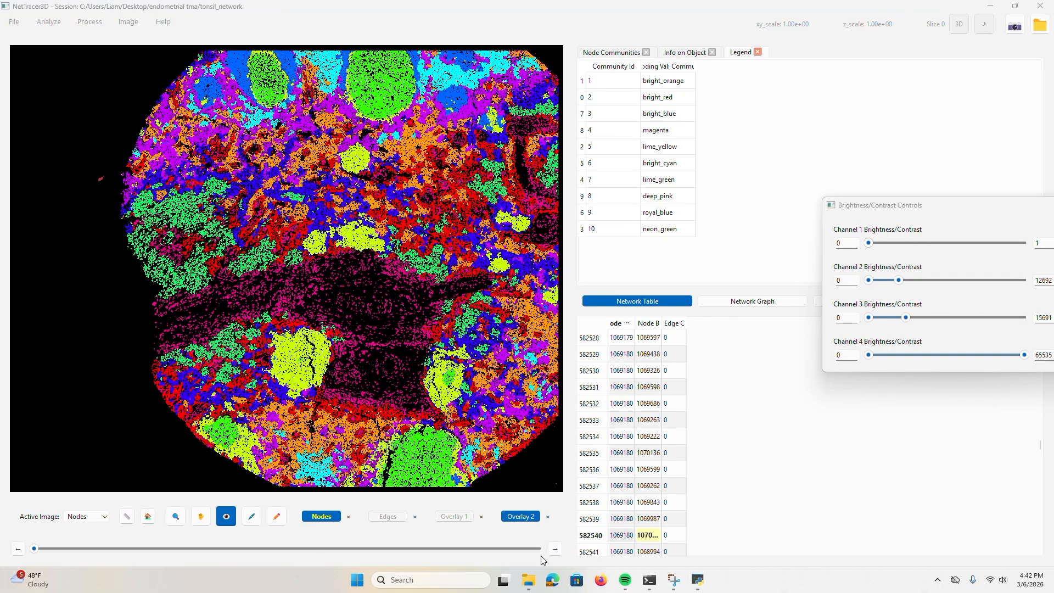
{"action": "mouse_move", "coordinate": [701, 584]}
{"action": "left_click", "coordinate": [739, 535]}
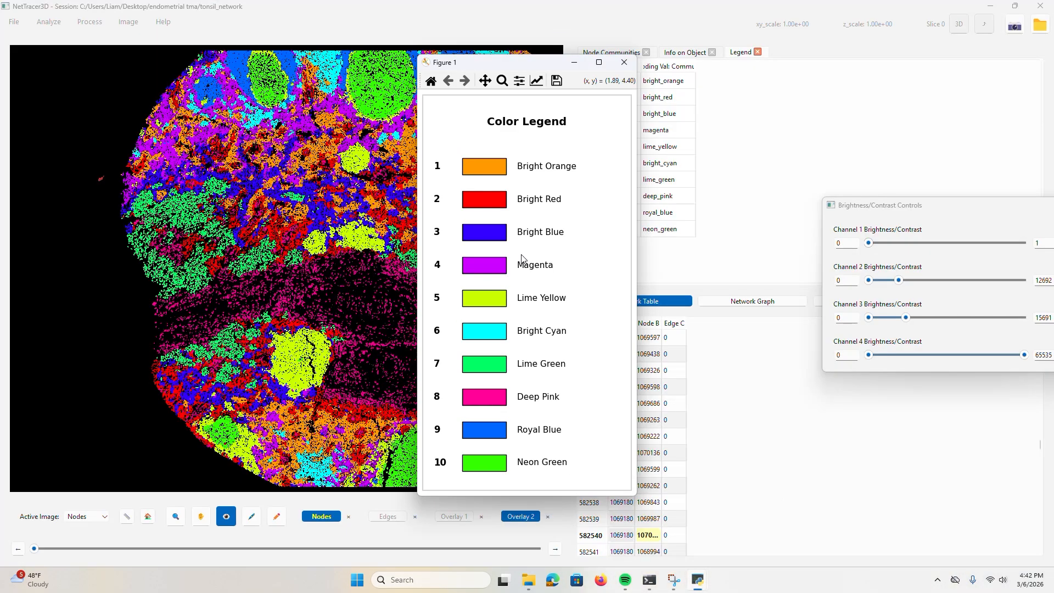
{"action": "left_click_drag", "start_coordinate": [518, 67], "coordinate": [783, 129]}
- Examine the community overlay around the large neon green follicles and their surrounding rings near the tissue's upper edge
{"action": "left_click_drag", "start_coordinate": [406, 132], "coordinate": [280, 257]}
{"action": "scroll", "coordinate": [385, 269], "scroll_direction": "up", "scroll_amount": 3}
{"action": "scroll", "coordinate": [283, 260], "scroll_direction": "down", "scroll_amount": 5}
{"action": "scroll", "coordinate": [291, 274], "scroll_direction": "up", "scroll_amount": 6}
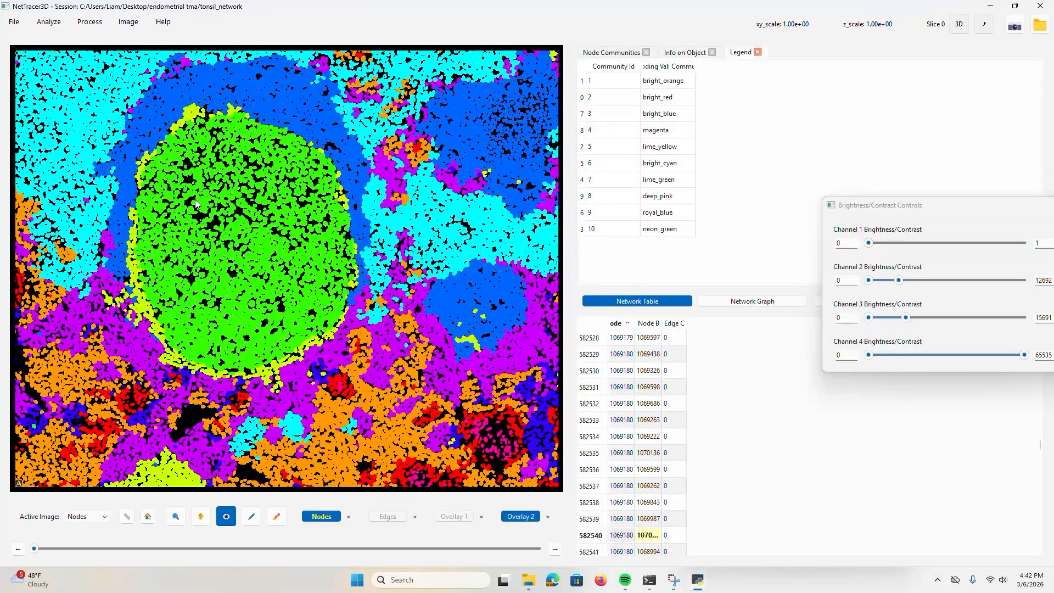
{"action": "scroll", "coordinate": [199, 180], "scroll_direction": "down", "scroll_amount": 2}
{"action": "scroll", "coordinate": [199, 145], "scroll_direction": "up", "scroll_amount": 3}
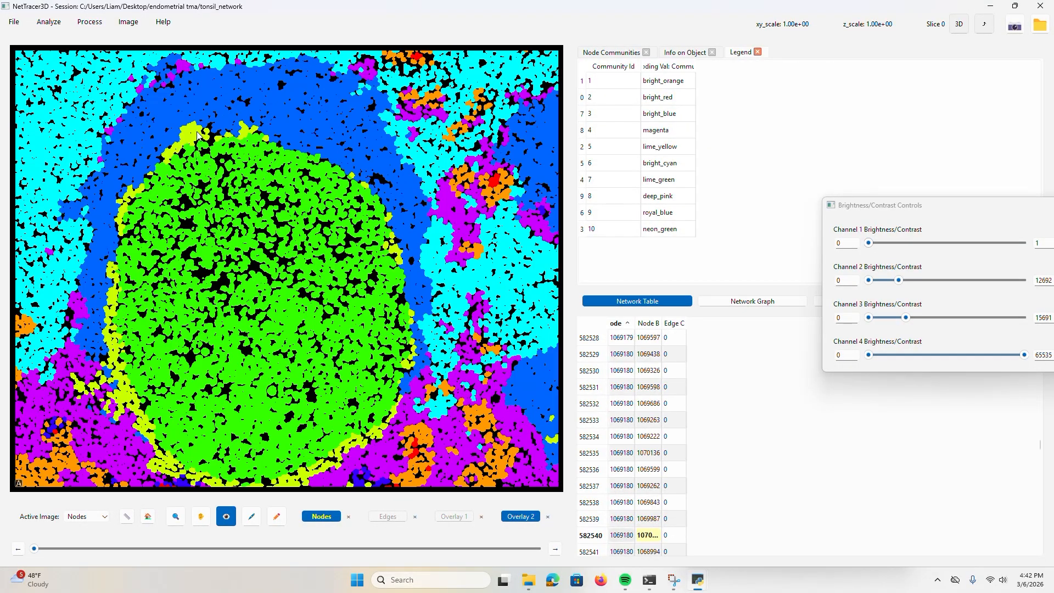
{"action": "scroll", "coordinate": [131, 192], "scroll_direction": "down", "scroll_amount": 3}
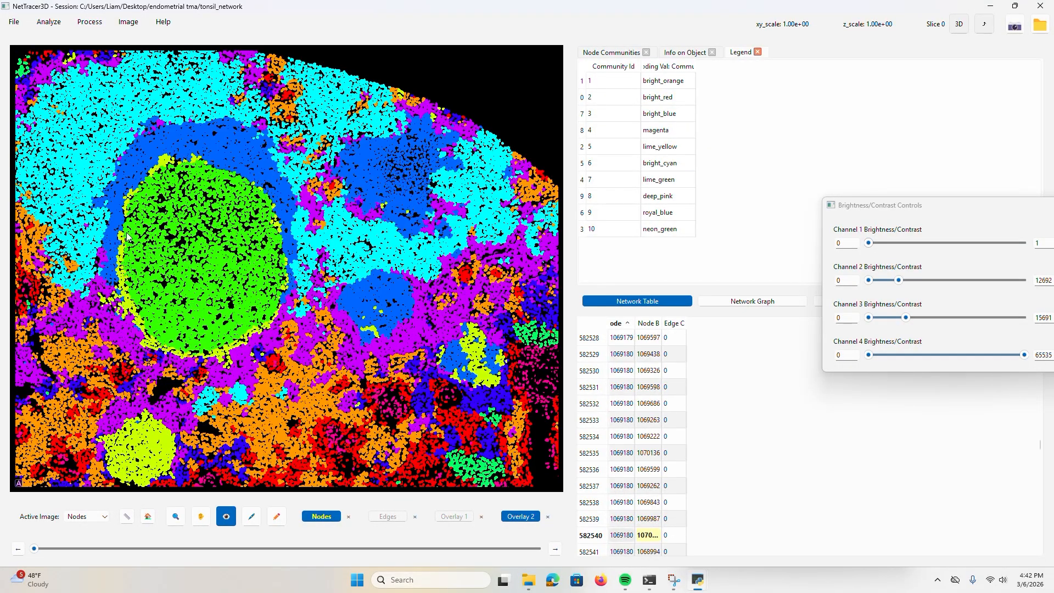
{"action": "middle_click", "coordinate": [190, 282]}
{"action": "left_click_drag", "start_coordinate": [190, 282], "coordinate": [414, 269]}
{"action": "scroll", "coordinate": [258, 265], "scroll_direction": "up", "scroll_amount": 2}
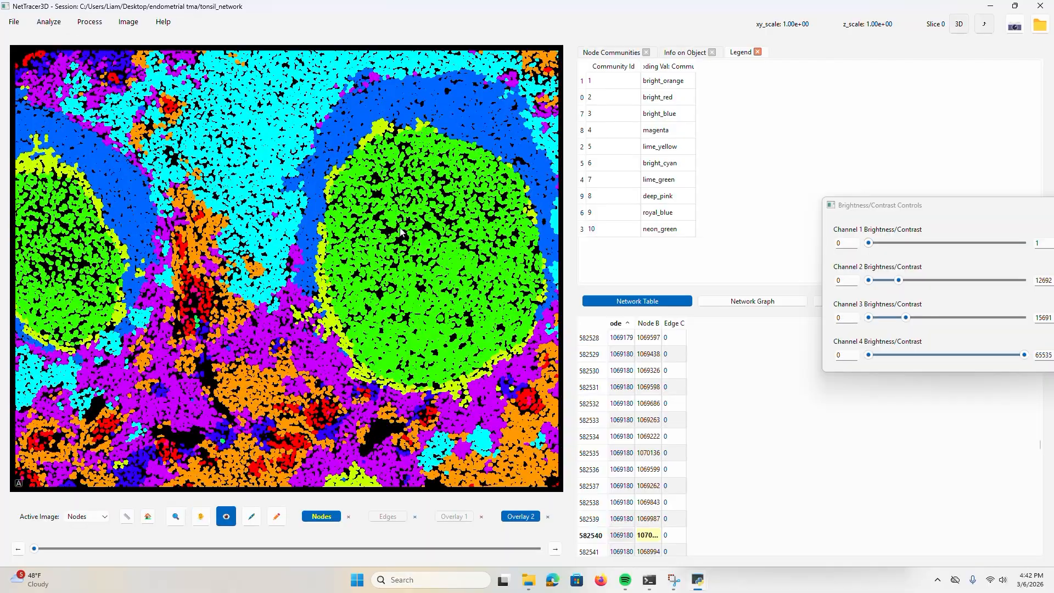
{"action": "scroll", "coordinate": [261, 275], "scroll_direction": "up", "scroll_amount": 2}
{"action": "scroll", "coordinate": [274, 130], "scroll_direction": "down", "scroll_amount": 3}
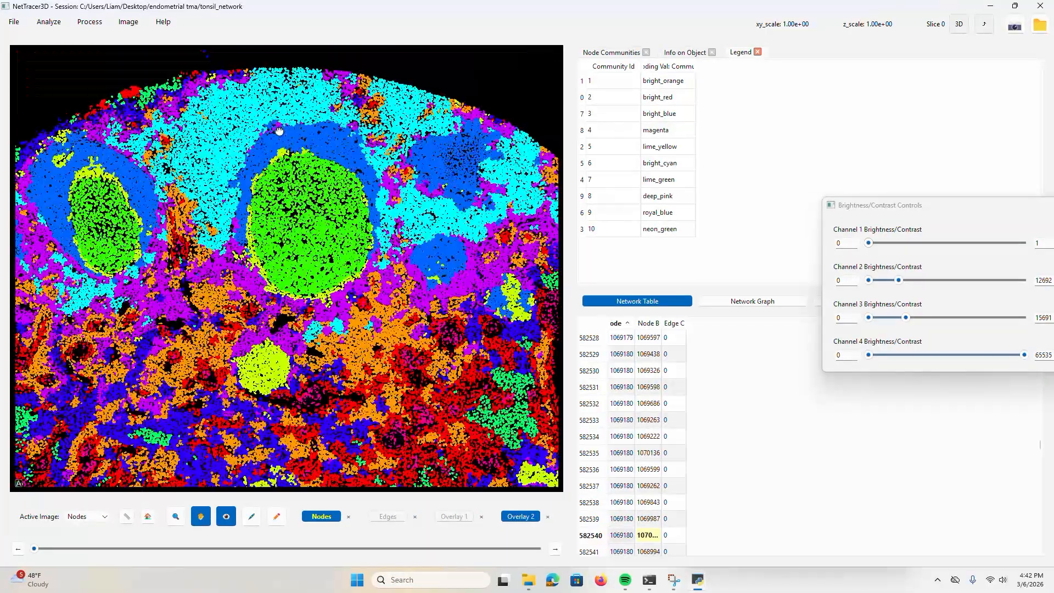
- Examine the mixed red, orange and blue community patches in the tissue's interior below the follicles
{"action": "middle_click", "coordinate": [281, 137]}
{"action": "middle_click", "coordinate": [313, 412]}
{"action": "left_click_drag", "start_coordinate": [316, 422], "coordinate": [283, 204]}
{"action": "left_click_drag", "start_coordinate": [348, 265], "coordinate": [298, 243]}
{"action": "middle_click", "coordinate": [298, 243]}
{"action": "scroll", "coordinate": [311, 198], "scroll_direction": "up", "scroll_amount": 4}
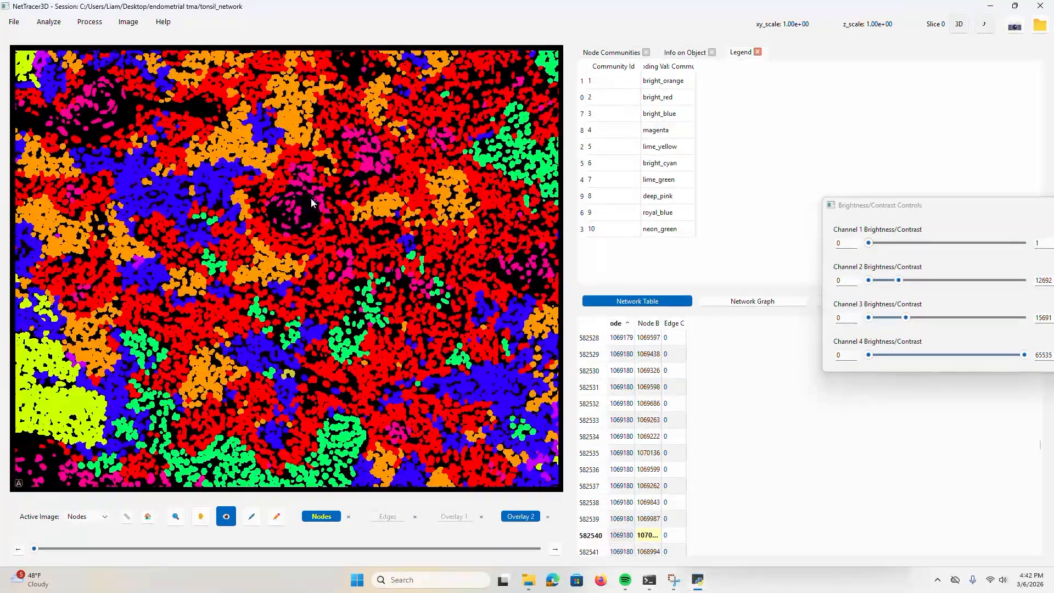
{"action": "scroll", "coordinate": [273, 204], "scroll_direction": "down", "scroll_amount": 3}
{"action": "scroll", "coordinate": [273, 201], "scroll_direction": "up", "scroll_amount": 4}
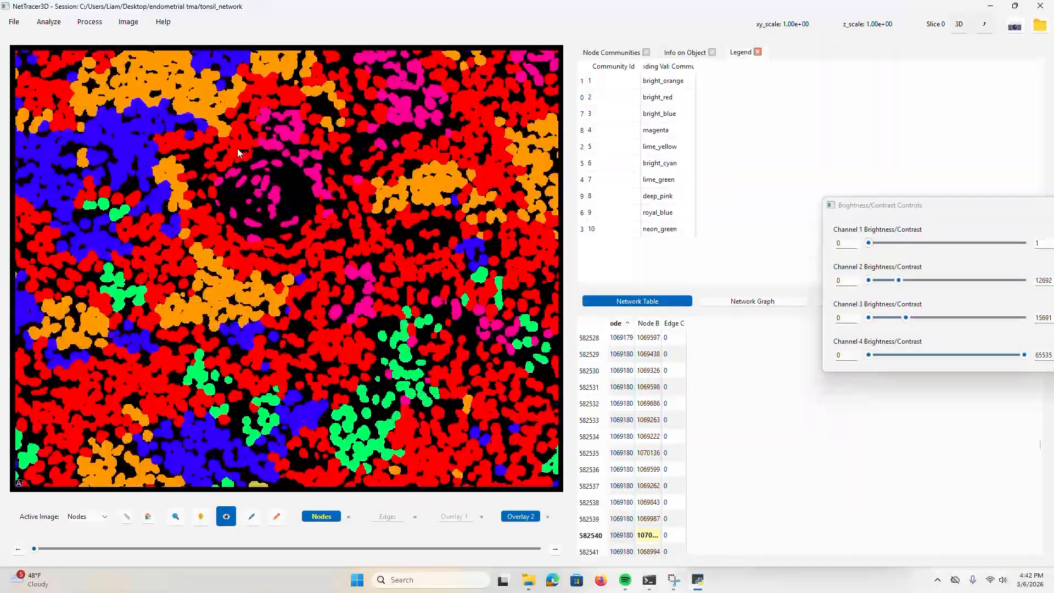
{"action": "scroll", "coordinate": [250, 249], "scroll_direction": "down", "scroll_amount": 3}
{"action": "middle_click", "coordinate": [159, 387]}
{"action": "left_click_drag", "start_coordinate": [157, 392], "coordinate": [315, 290]}
{"action": "middle_click", "coordinate": [265, 315]}
- Examine the sparse deep pink community region in the middle of the tissue and the lime yellow clusters bordering it
{"action": "scroll", "coordinate": [346, 334], "scroll_direction": "down", "scroll_amount": 5}
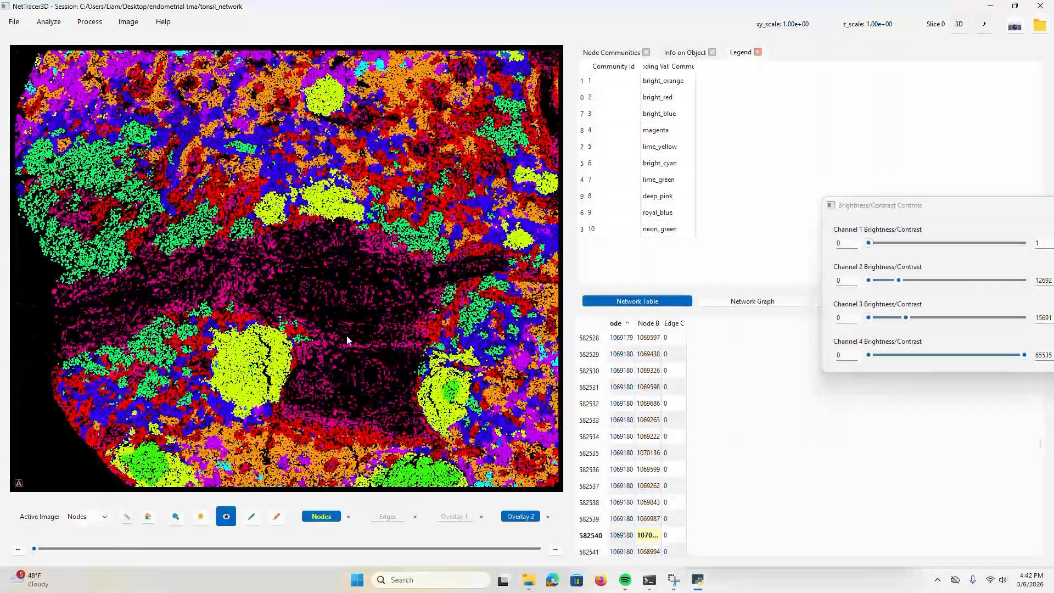
{"action": "scroll", "coordinate": [357, 330], "scroll_direction": "up", "scroll_amount": 3}
{"action": "scroll", "coordinate": [343, 328], "scroll_direction": "down", "scroll_amount": 2}
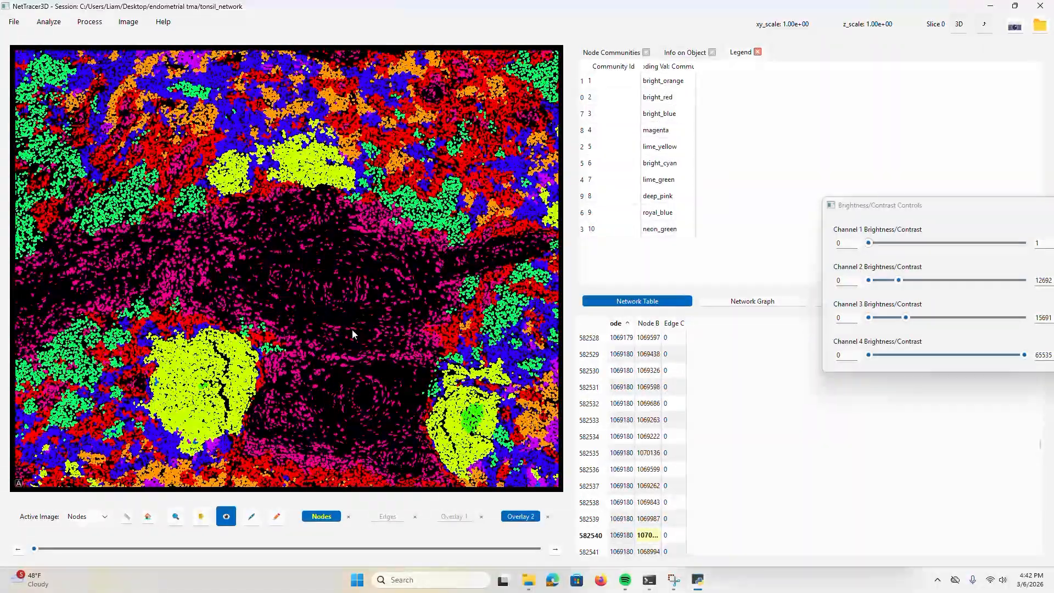
{"action": "middle_click", "coordinate": [303, 320]}
{"action": "left_click_drag", "start_coordinate": [299, 326], "coordinate": [381, 351]}
{"action": "middle_click", "coordinate": [379, 343]}
{"action": "middle_click", "coordinate": [358, 299]}
{"action": "left_click_drag", "start_coordinate": [358, 308], "coordinate": [138, 360]}
{"action": "middle_click", "coordinate": [141, 357]}
- Examine the deep pink and lime green communities toward the tissue's outer edge and a small vessel-like cluster nearby
{"action": "scroll", "coordinate": [181, 324], "scroll_direction": "down", "scroll_amount": 3}
{"action": "middle_click", "coordinate": [335, 181]}
{"action": "left_click_drag", "start_coordinate": [337, 181], "coordinate": [363, 233]}
{"action": "middle_click", "coordinate": [365, 236]}
{"action": "scroll", "coordinate": [366, 237], "scroll_direction": "up", "scroll_amount": 5}
{"action": "scroll", "coordinate": [308, 228], "scroll_direction": "down", "scroll_amount": 5}
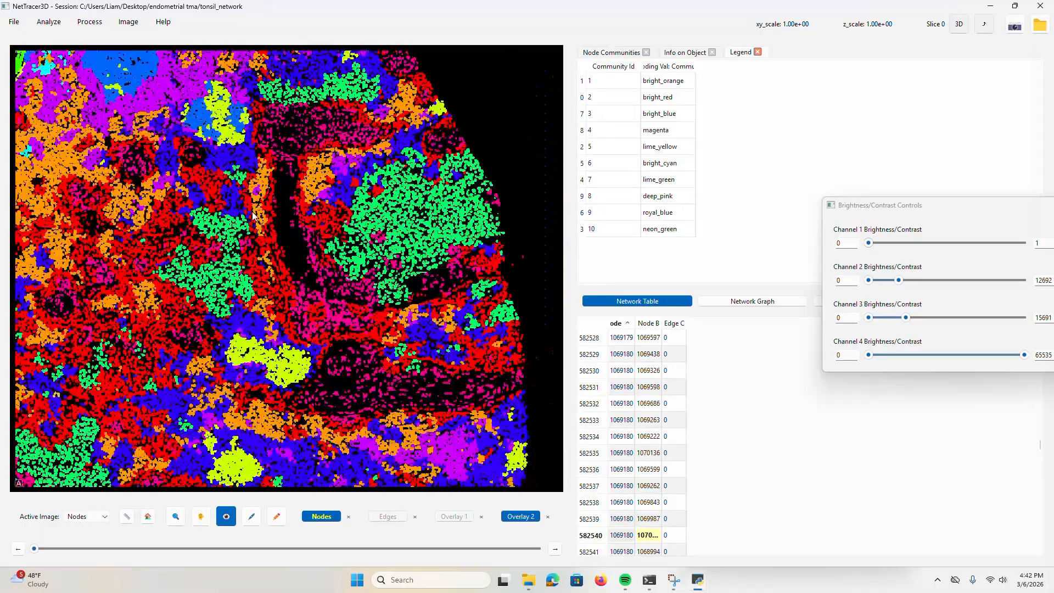
{"action": "middle_click", "coordinate": [211, 258]}
{"action": "left_click_drag", "start_coordinate": [277, 192], "coordinate": [331, 268]}
{"action": "middle_click", "coordinate": [331, 268]}
{"action": "scroll", "coordinate": [331, 268], "scroll_direction": "up", "scroll_amount": 5}
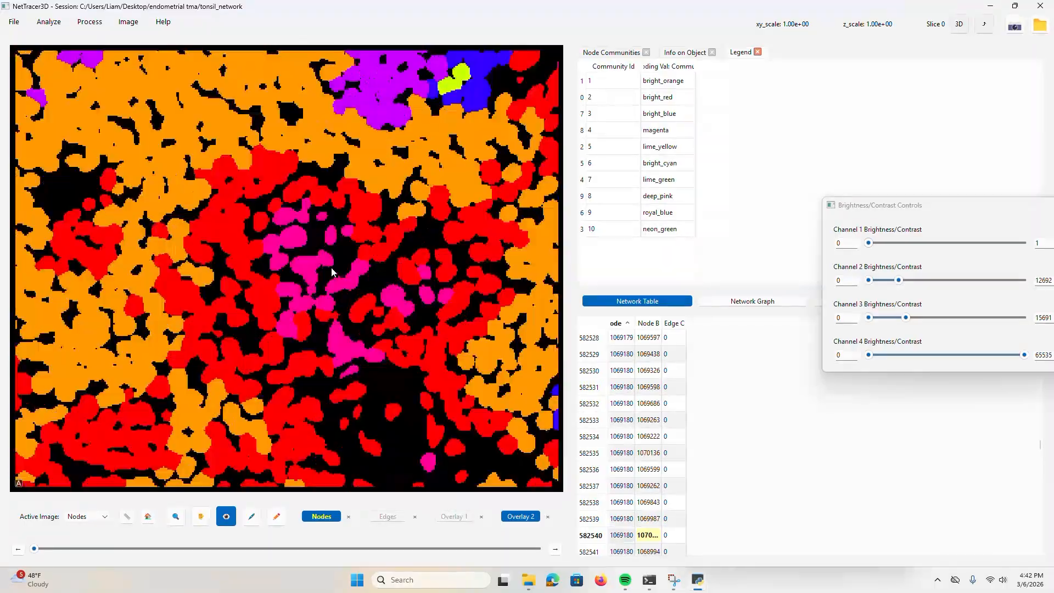
- Show the whole tissue overlay and place the UMAP window beside it for comparison
{"action": "scroll", "coordinate": [331, 268], "scroll_direction": "down", "scroll_amount": 8}
{"action": "scroll", "coordinate": [334, 282], "scroll_direction": "up", "scroll_amount": 1}
{"action": "middle_click", "coordinate": [388, 261]}
{"action": "mouse_move", "coordinate": [698, 580]}
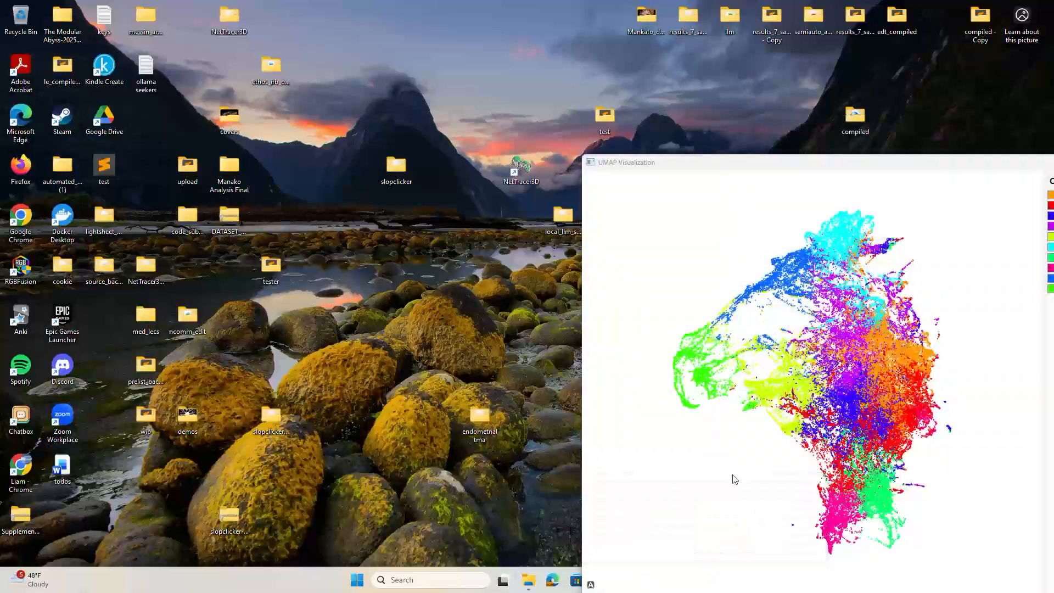
{"action": "left_click", "coordinate": [735, 479]}
{"action": "left_click_drag", "start_coordinate": [752, 157], "coordinate": [653, 67]}
{"action": "middle_click", "coordinate": [393, 197]}
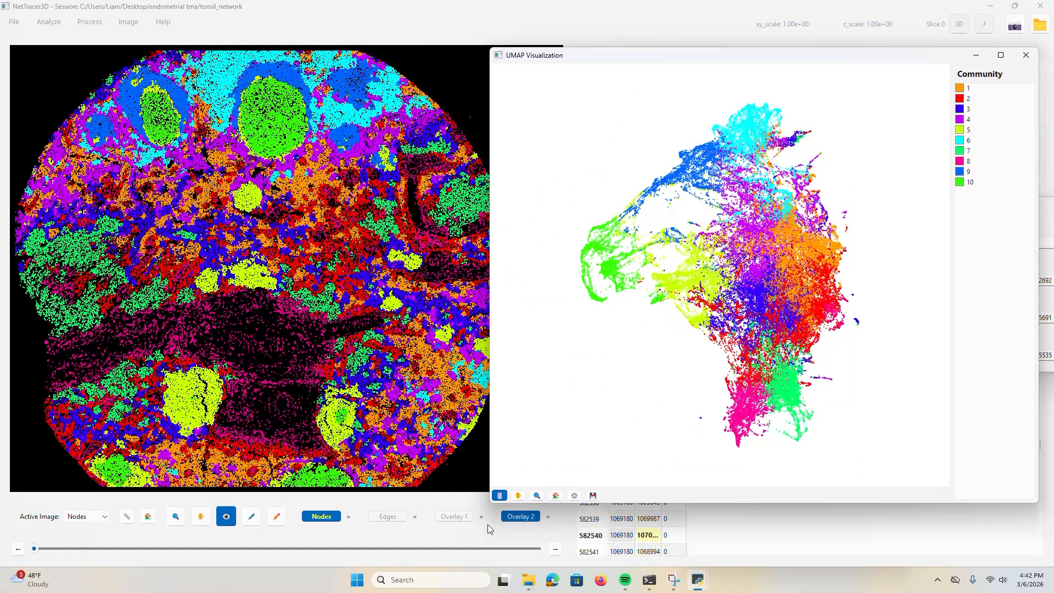
- Select the neon green community 10 cluster in the UMAP and hide Overlay 2 to locate its cells in the tissue
{"action": "mouse_move", "coordinate": [586, 306]}
{"action": "left_mouse_down"}
{"action": "mouse_move", "coordinate": [599, 312]}
{"action": "mouse_move", "coordinate": [656, 277]}
{"action": "mouse_move", "coordinate": [616, 225]}
{"action": "mouse_move", "coordinate": [571, 249]}
{"action": "mouse_move", "coordinate": [590, 310]}
{"action": "left_mouse_up"}
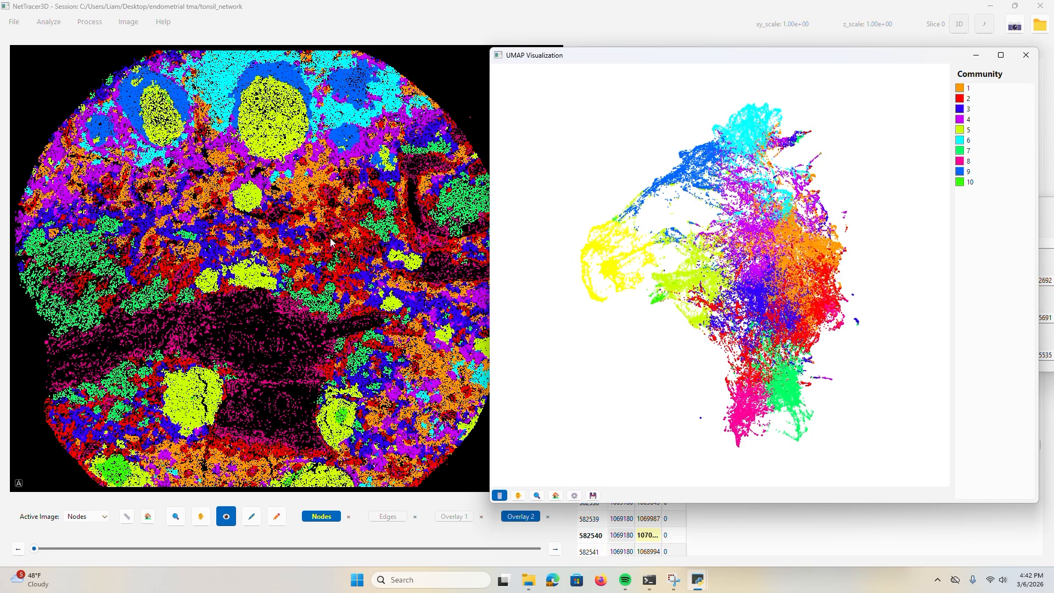
{"action": "left_click", "coordinate": [527, 520]}
{"action": "left_click", "coordinate": [527, 520]}
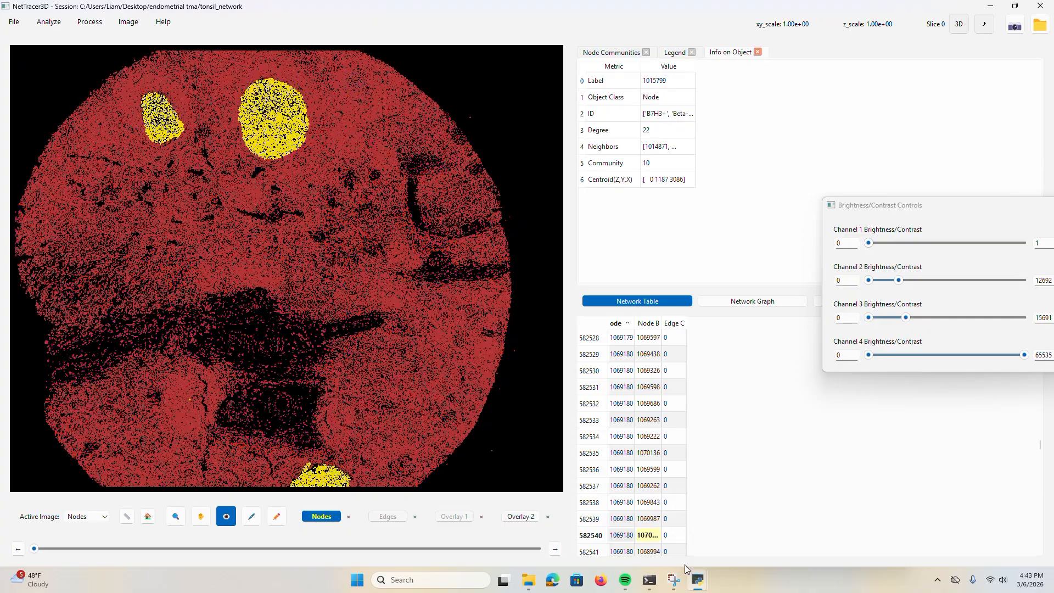
- Clear the cell selection from the UMAP, show the full tissue, and select most of the neon green cluster again
{"action": "mouse_move", "coordinate": [698, 579]}
{"action": "left_click", "coordinate": [746, 525]}
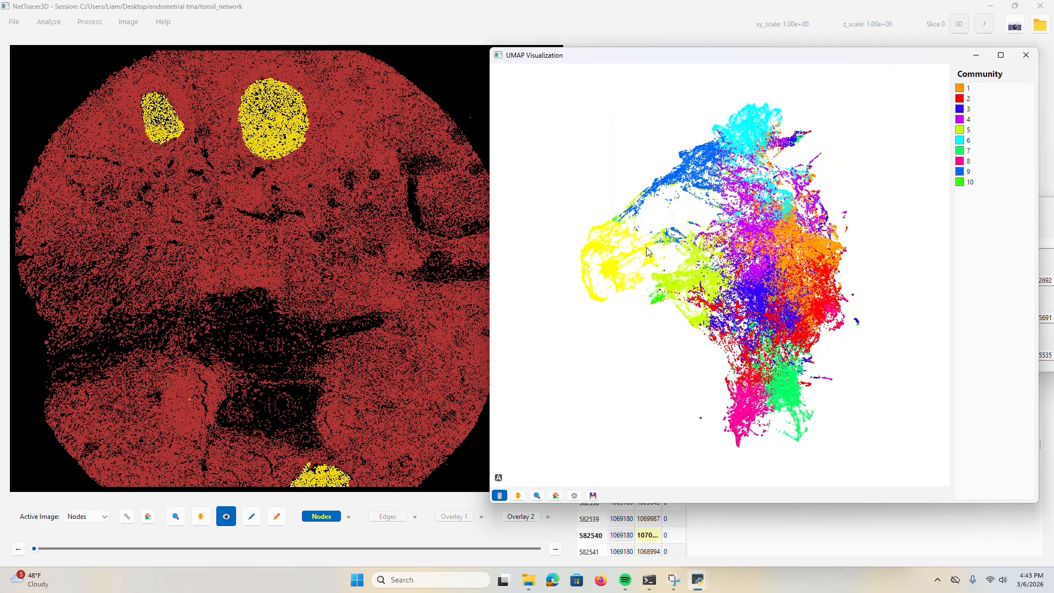
{"action": "scroll", "coordinate": [647, 251], "scroll_direction": "up", "scroll_amount": 3}
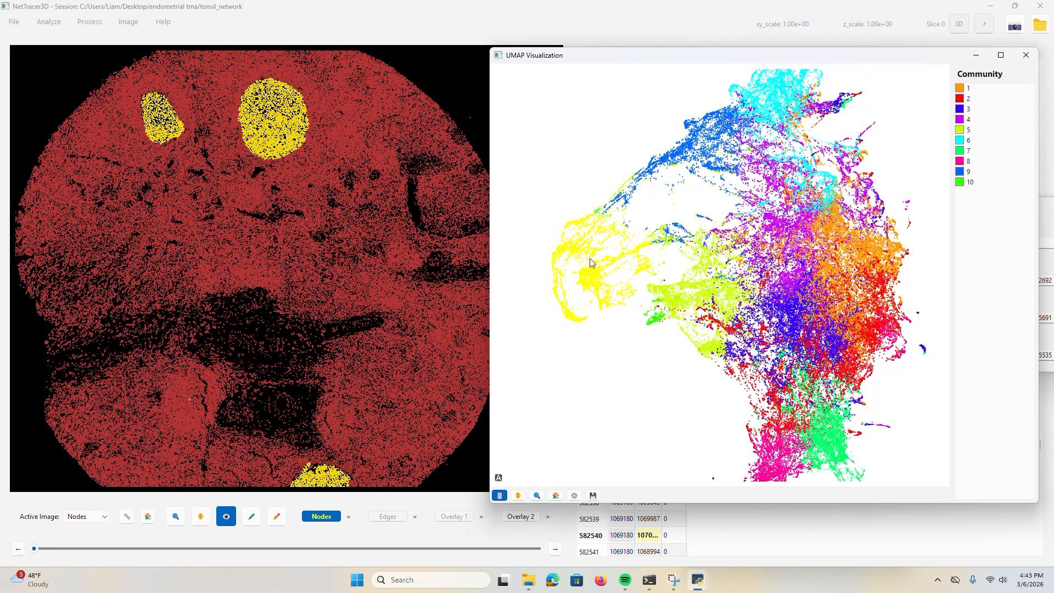
{"action": "left_click", "coordinate": [619, 351]}
{"action": "scroll", "coordinate": [571, 254], "scroll_direction": "down", "scroll_amount": 2}
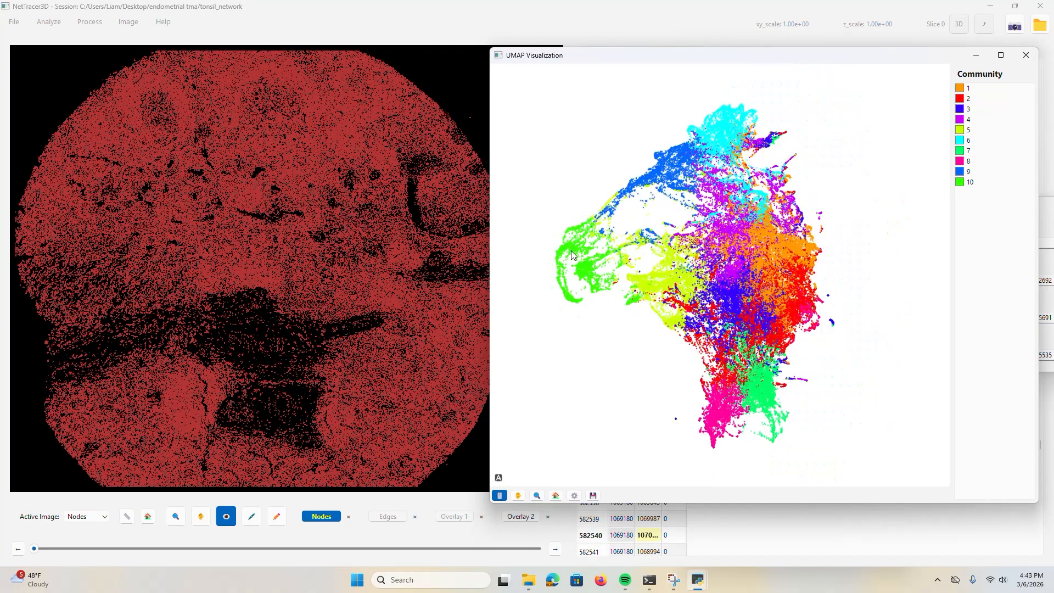
{"action": "scroll", "coordinate": [226, 238], "scroll_direction": "down", "scroll_amount": 2}
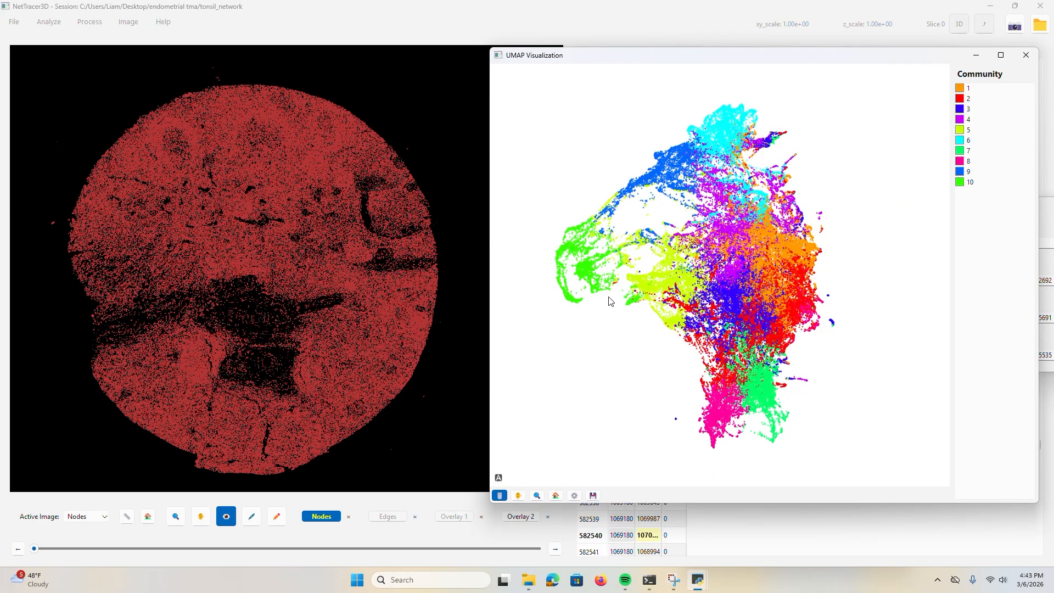
{"action": "mouse_move", "coordinate": [579, 311]}
{"action": "left_mouse_down"}
{"action": "mouse_move", "coordinate": [638, 308]}
{"action": "mouse_move", "coordinate": [565, 220]}
{"action": "left_mouse_up"}
- Look over the selection options for the highlighted cells, such as adding them to a new community or identity
{"action": "right_click", "coordinate": [223, 217]}
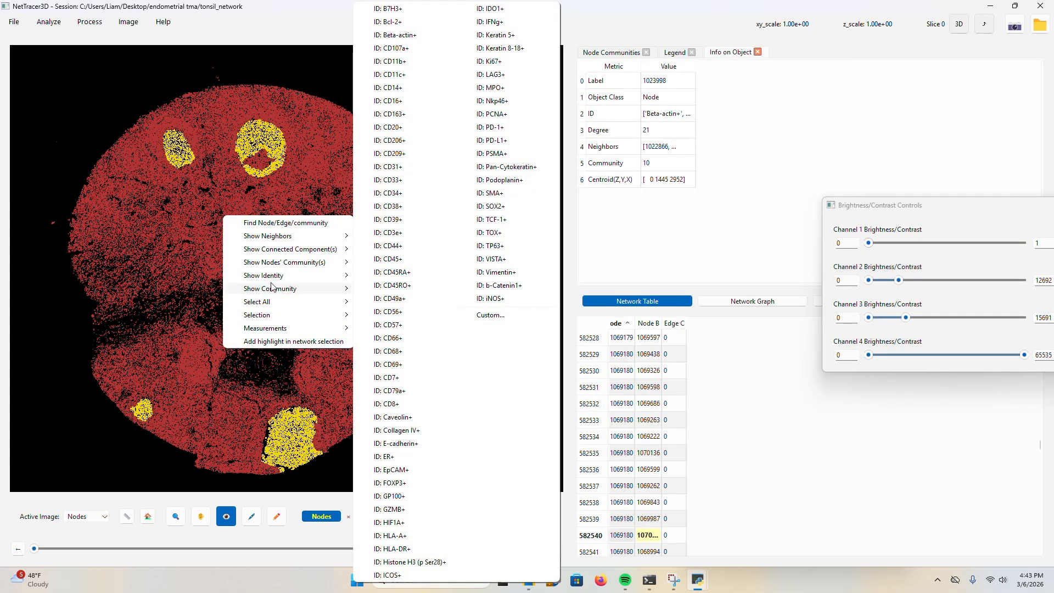
{"action": "mouse_move", "coordinate": [274, 315]}
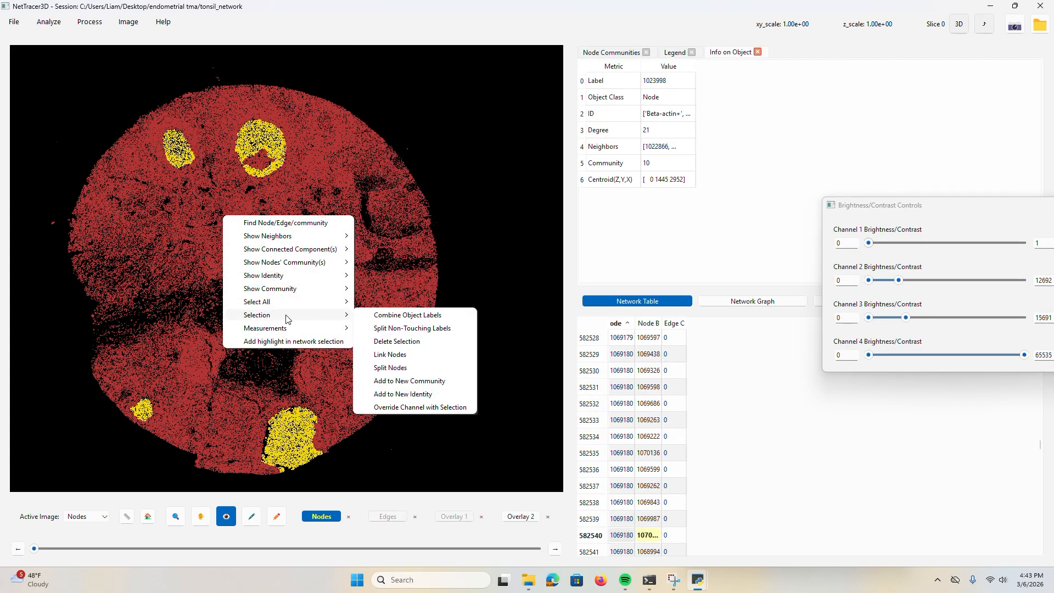
{"action": "left_click", "coordinate": [485, 296]}
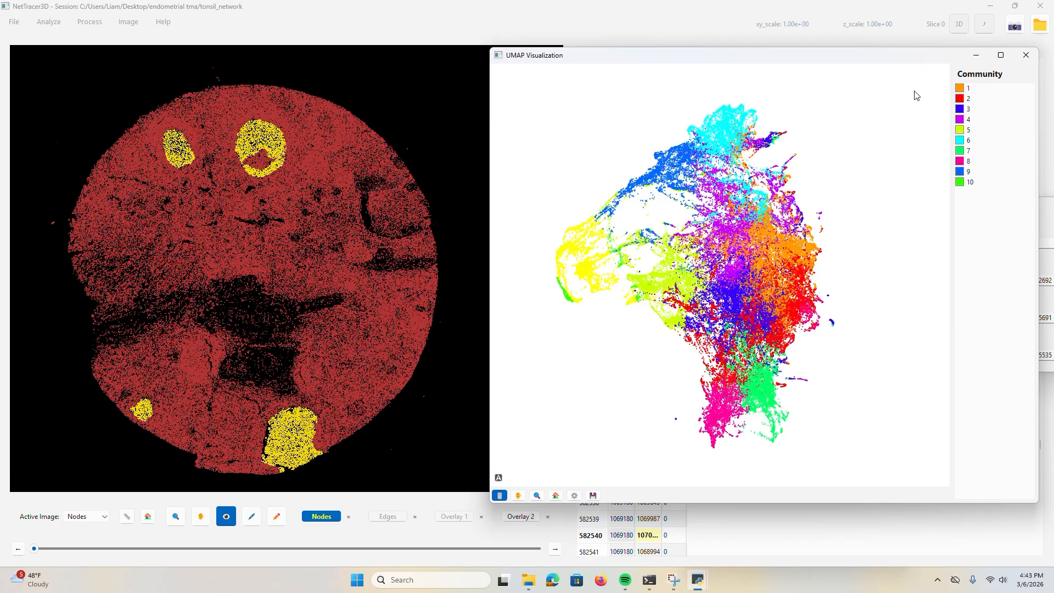
- Close the UMAP visualization and all open result tables
{"action": "left_click", "coordinate": [1025, 56]}
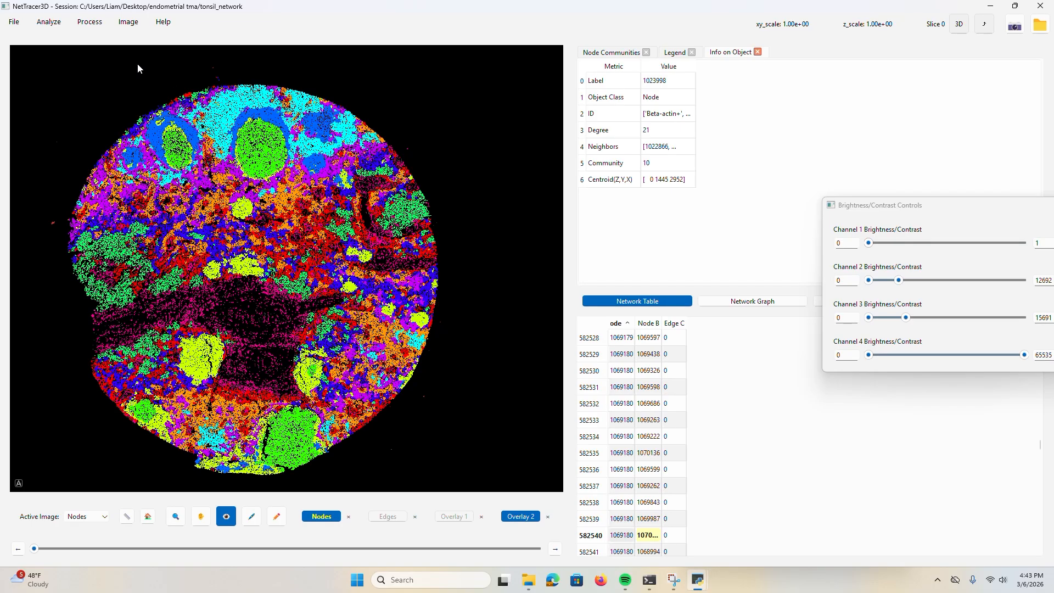
{"action": "left_click", "coordinate": [49, 22]}
{"action": "right_click", "coordinate": [638, 119]}
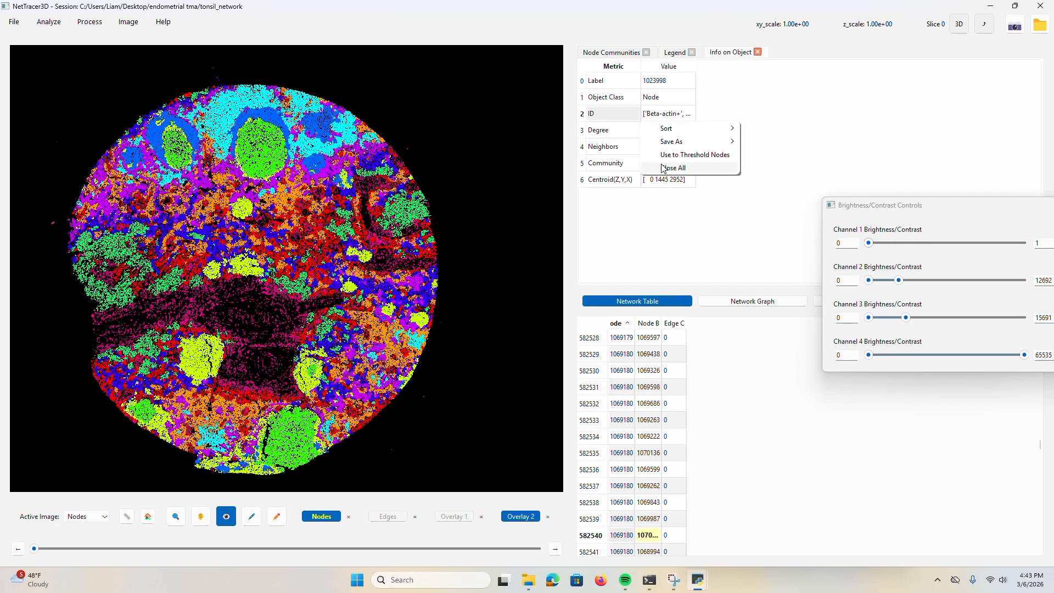
{"action": "left_click", "coordinate": [661, 167]}
- Calculate the composition of the communities to generate their heatmaps and tables
{"action": "left_click", "coordinate": [48, 22]}
{"action": "mouse_move", "coordinate": [60, 38]}
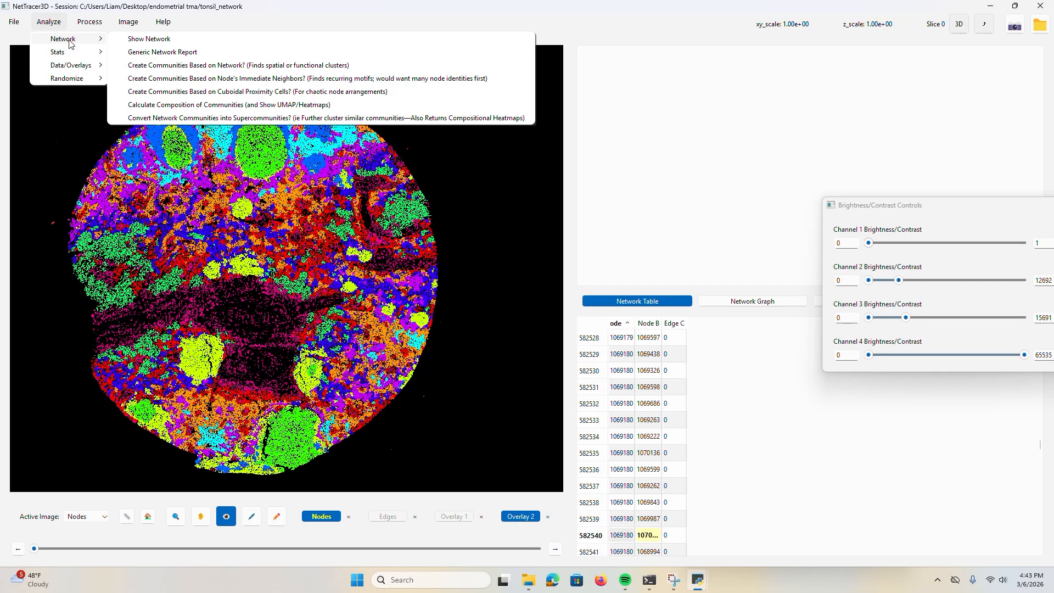
{"action": "left_click", "coordinate": [161, 105]}
{"action": "left_click", "coordinate": [646, 337]}
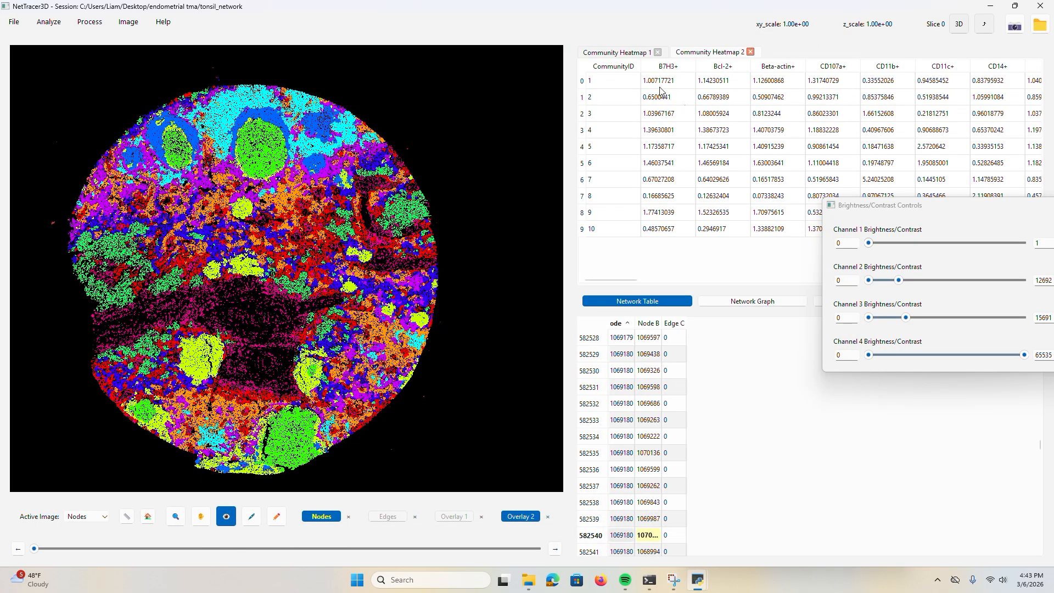
- Examine the proportional marker composition per community in the Community Heatmap 1 table and its matching heatmap figure
{"action": "left_click", "coordinate": [615, 52]}
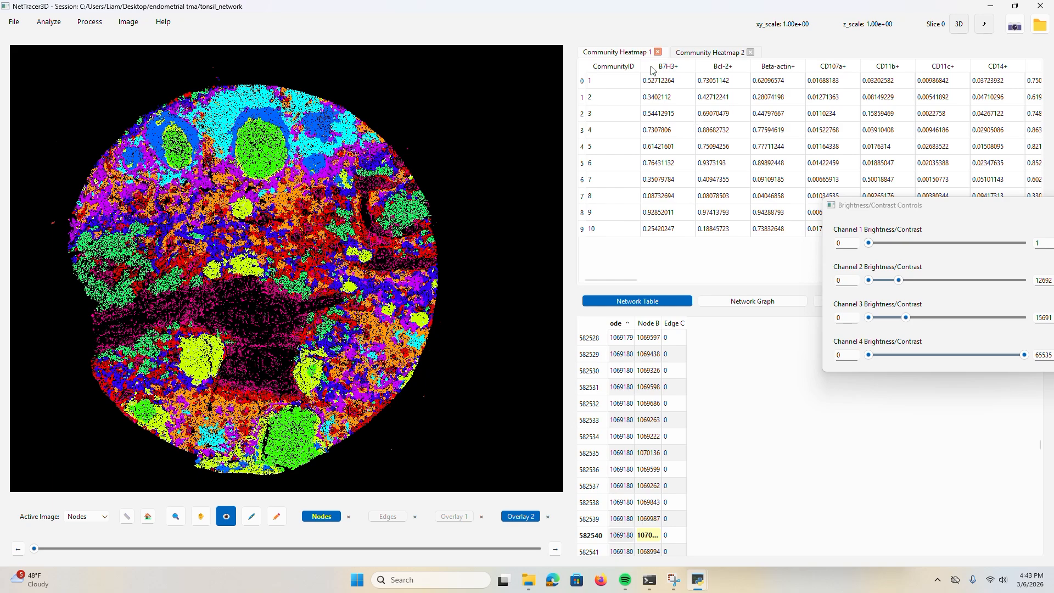
{"action": "mouse_move", "coordinate": [697, 581]}
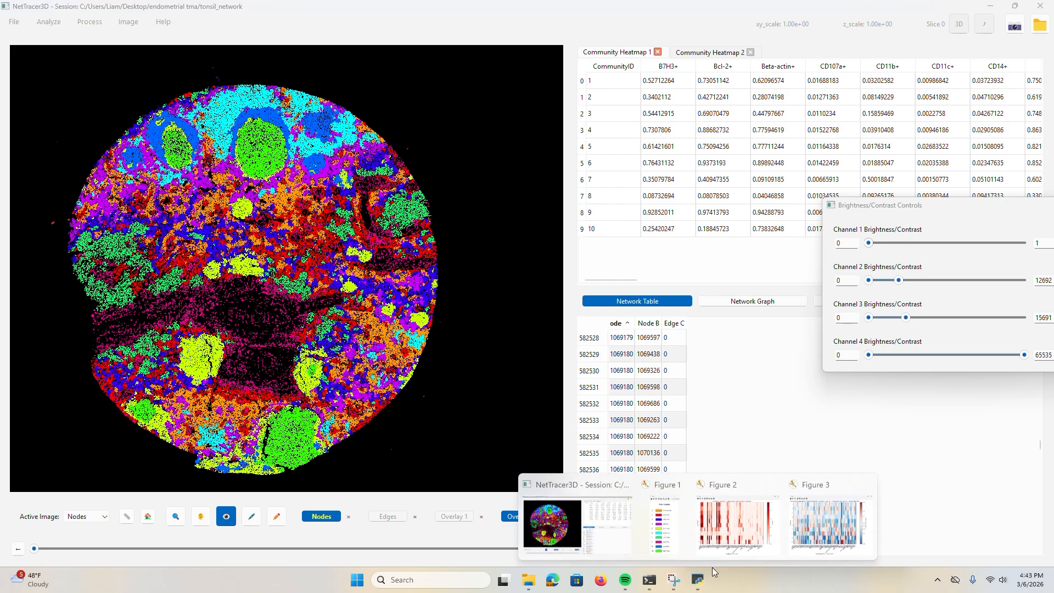
{"action": "left_click", "coordinate": [736, 513]}
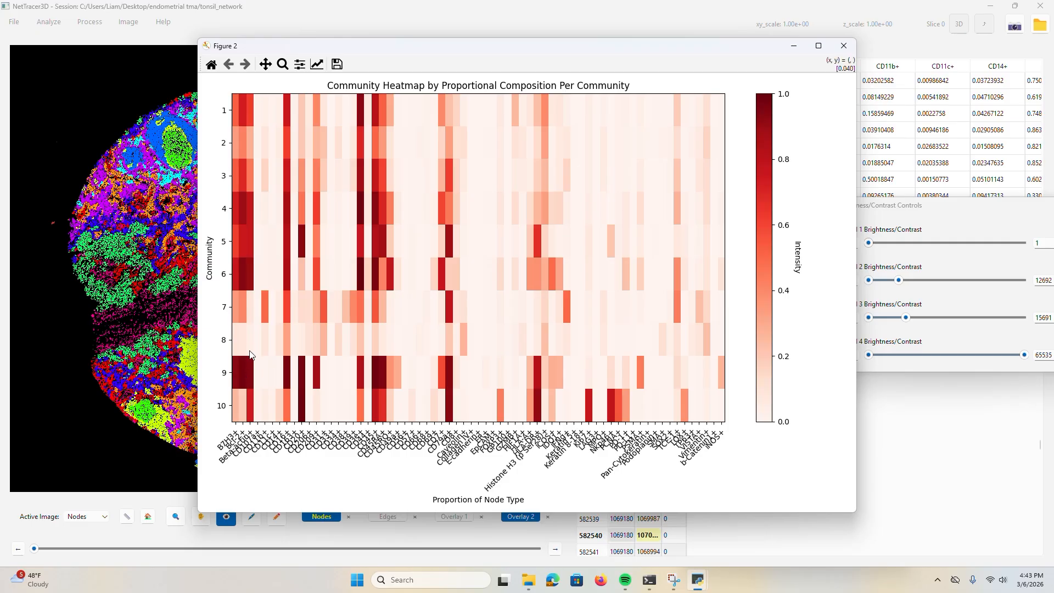
{"action": "left_click", "coordinate": [913, 149]}
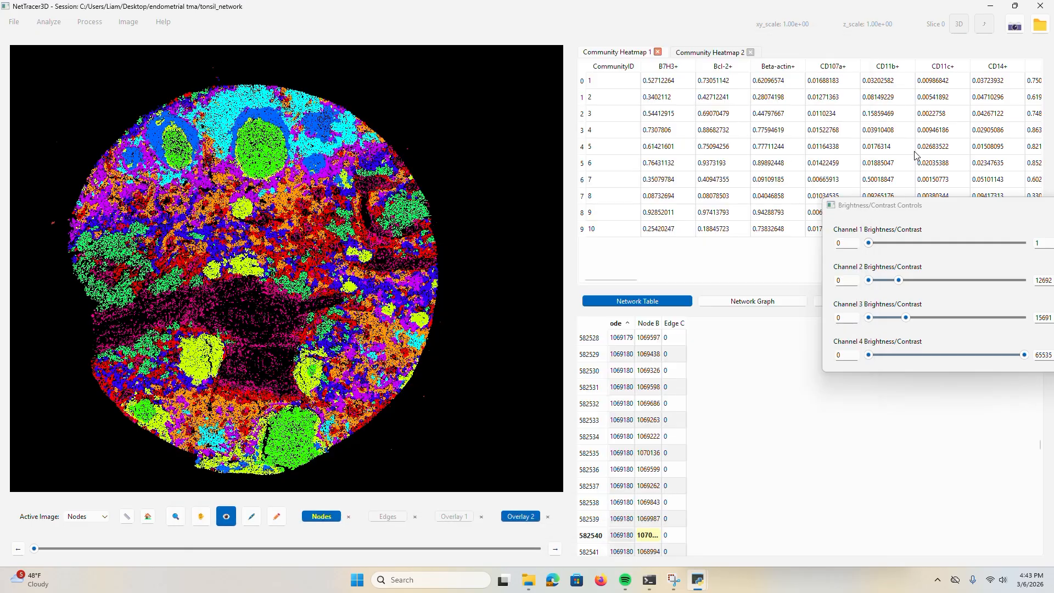
{"action": "mouse_move", "coordinate": [626, 280]}
{"action": "left_mouse_down"}
{"action": "mouse_move", "coordinate": [900, 290]}
{"action": "mouse_move", "coordinate": [614, 277]}
{"action": "left_mouse_up"}
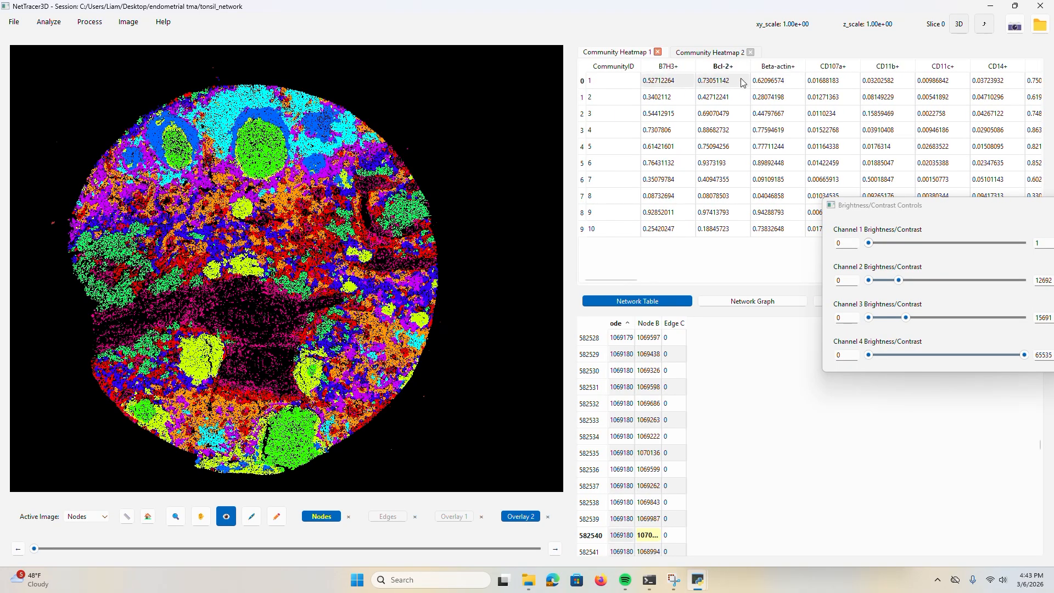
{"action": "left_click", "coordinate": [871, 82]}
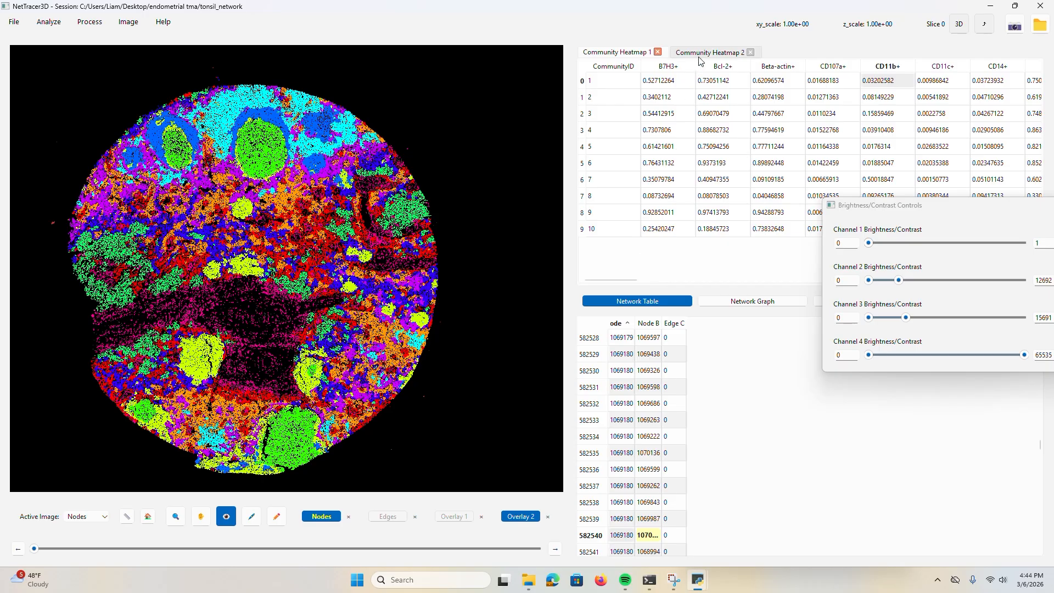
{"action": "left_click_drag", "start_coordinate": [660, 99], "coordinate": [791, 90]}
- Examine the over/underrepresentation of node identities per community in the Community Heatmap 2 table and its figure, keeping both in view
{"action": "left_click", "coordinate": [716, 54]}
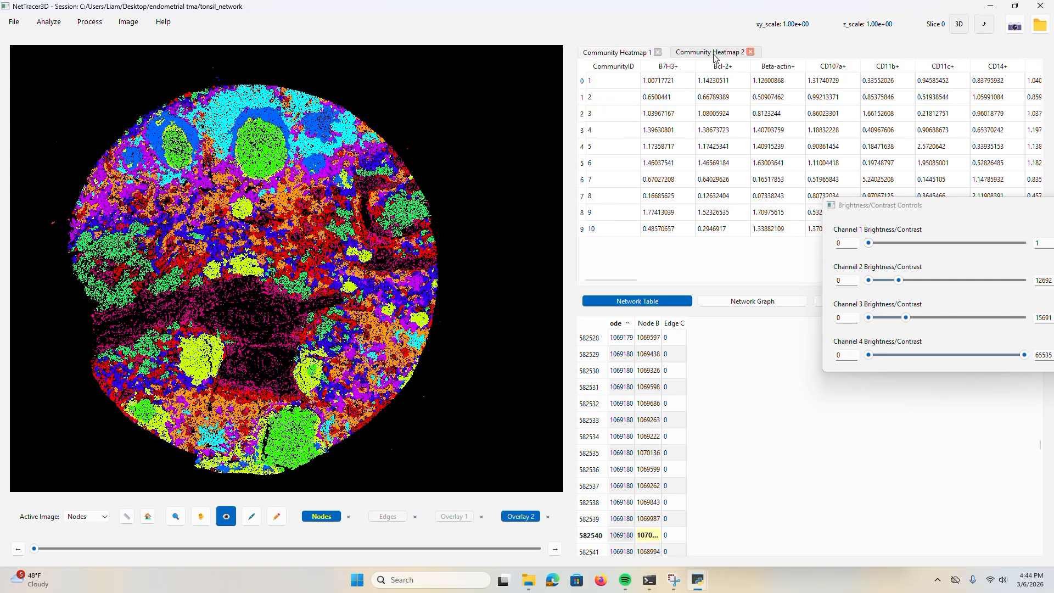
{"action": "left_click_drag", "start_coordinate": [622, 86], "coordinate": [651, 92]}
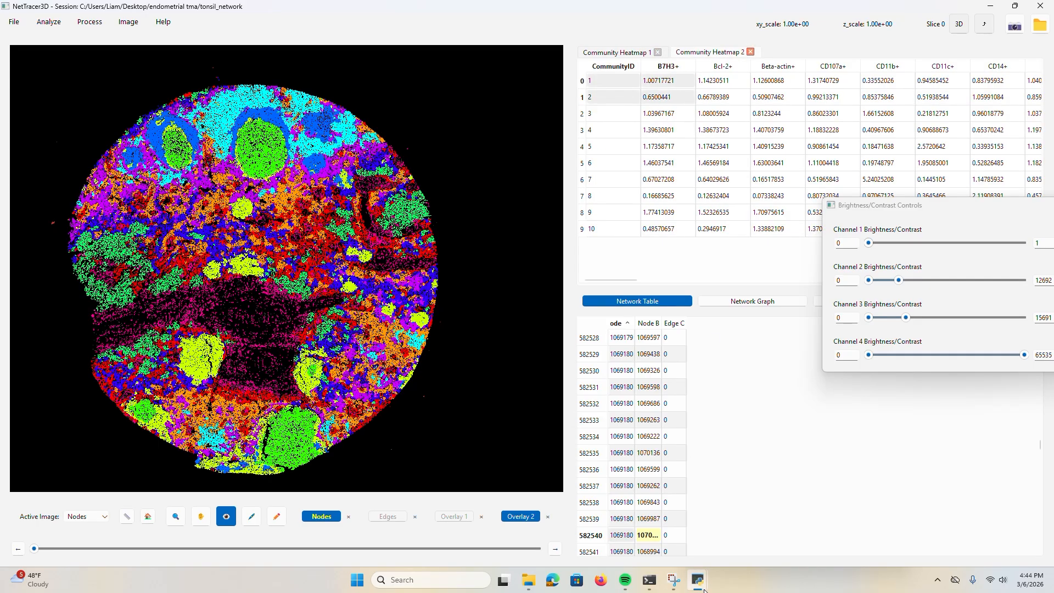
{"action": "mouse_move", "coordinate": [698, 581]}
{"action": "left_click", "coordinate": [827, 524]}
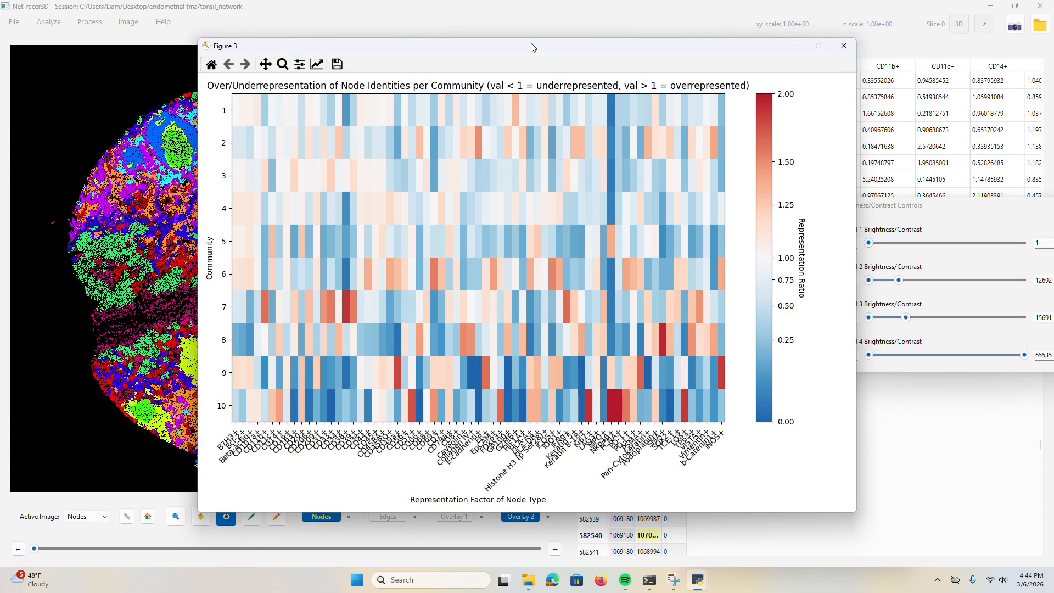
{"action": "left_click_drag", "start_coordinate": [530, 49], "coordinate": [627, 86]}
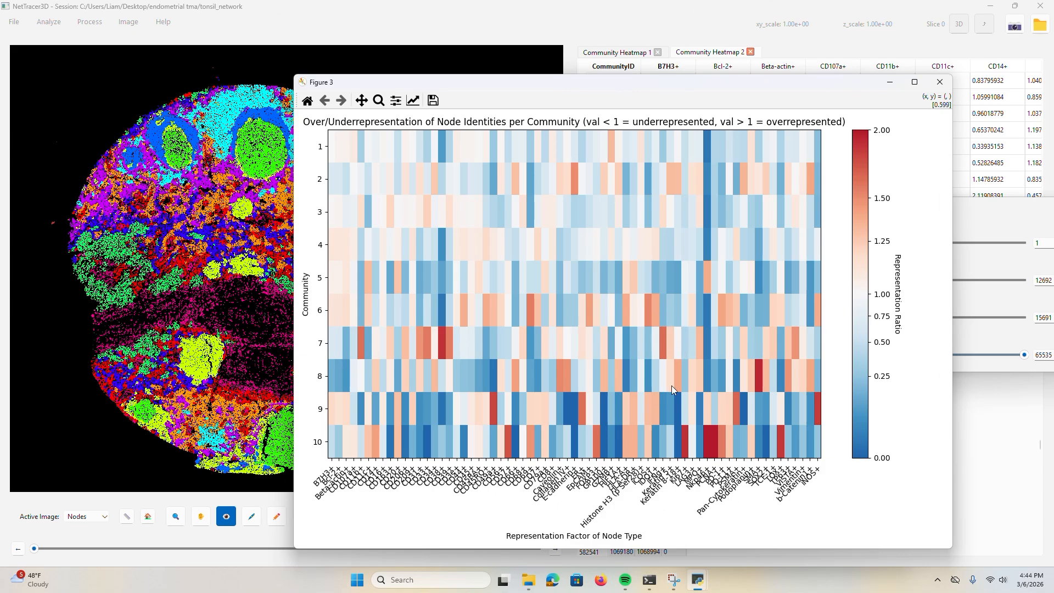
{"action": "left_click_drag", "start_coordinate": [800, 88], "coordinate": [524, 87]}
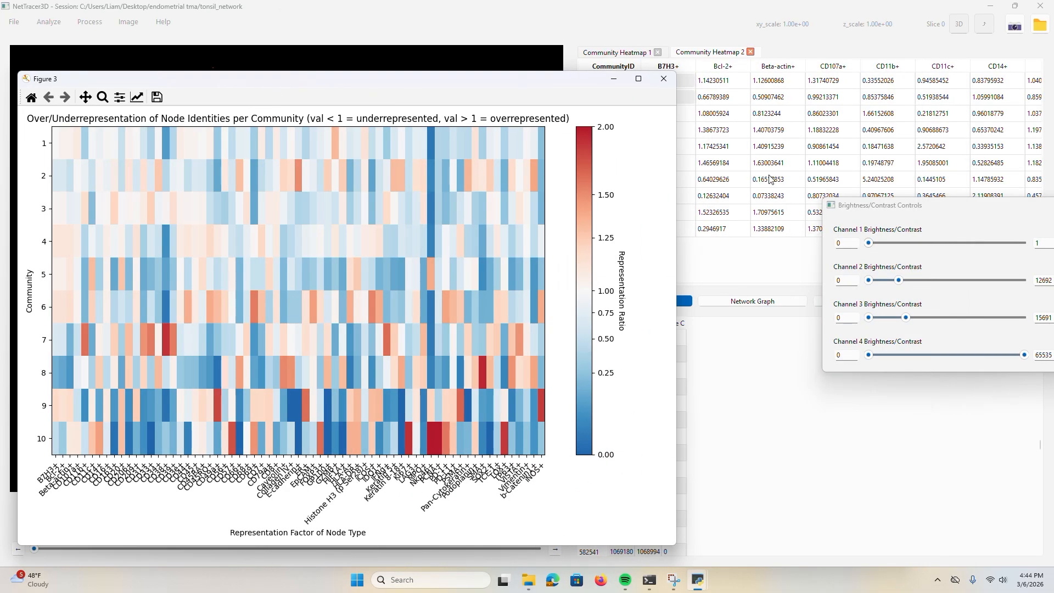
- Bring the main window in front of the heatmap figure, check the table's export options, and show Community Heatmap 1
{"action": "left_click_drag", "start_coordinate": [476, 82], "coordinate": [611, 108]}
{"action": "left_click", "coordinate": [637, 81]}
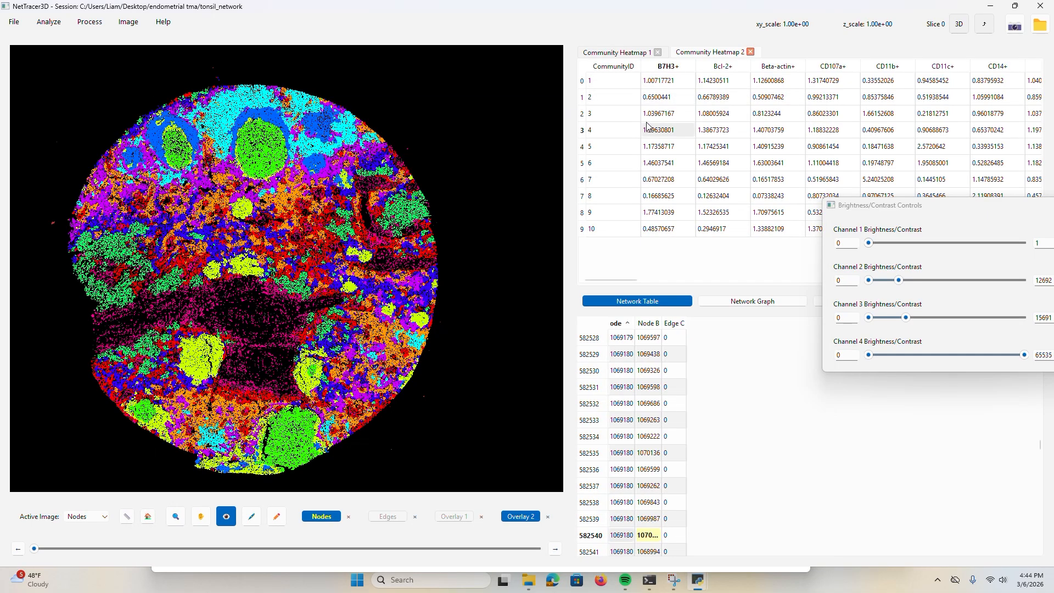
{"action": "right_click", "coordinate": [651, 126]}
{"action": "mouse_move", "coordinate": [674, 144]}
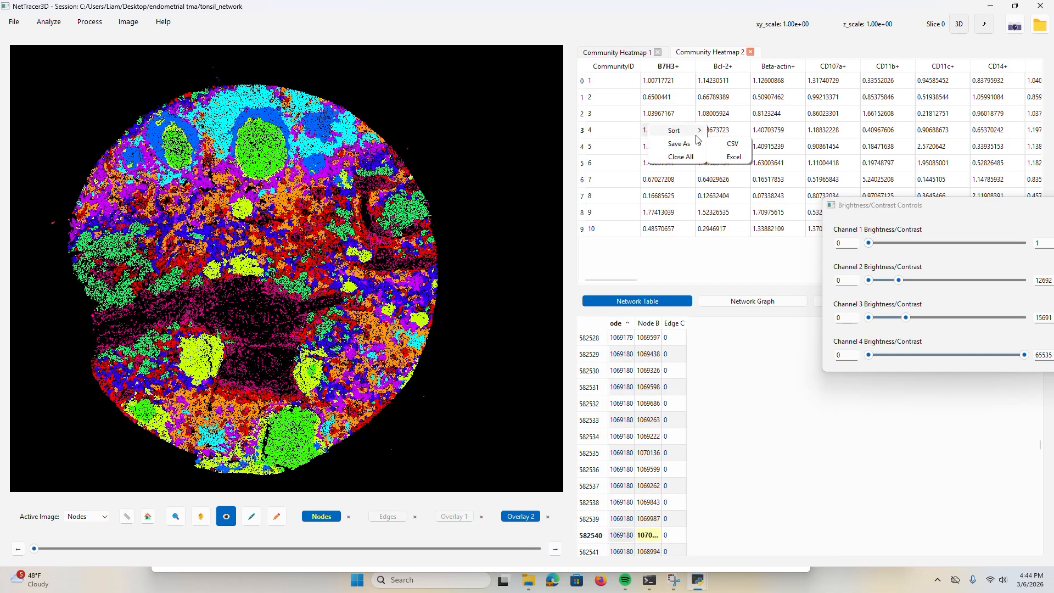
{"action": "left_click", "coordinate": [664, 114]}
{"action": "left_click", "coordinate": [623, 49]}
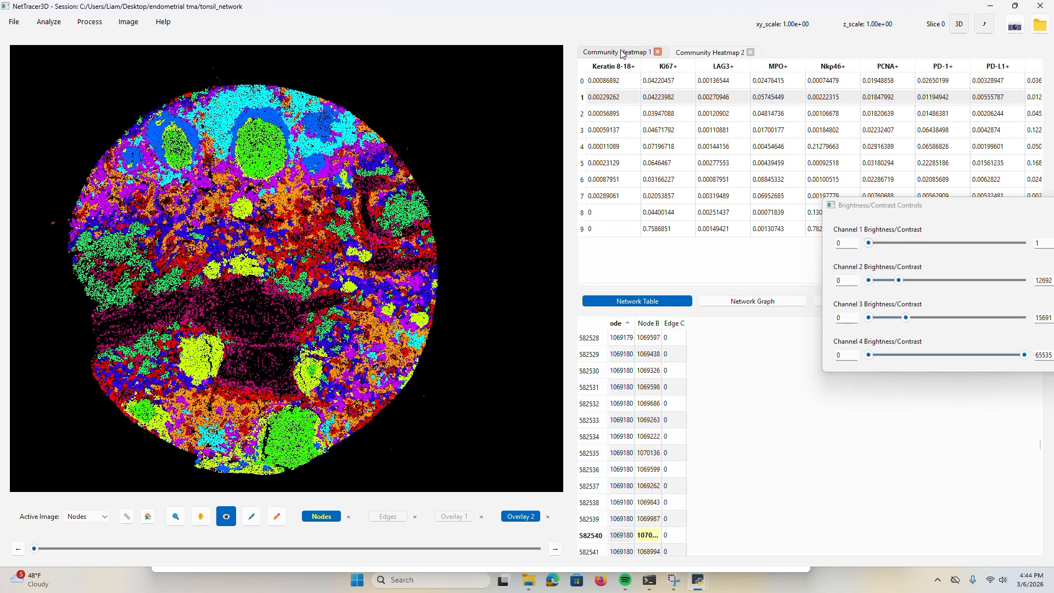
- Move the Brightness/Contrast Controls clear of the tables and review the marker columns of Community Heatmap 1 alongside Community Heatmap 2
{"action": "left_click_drag", "start_coordinate": [863, 209], "coordinate": [788, 454]}
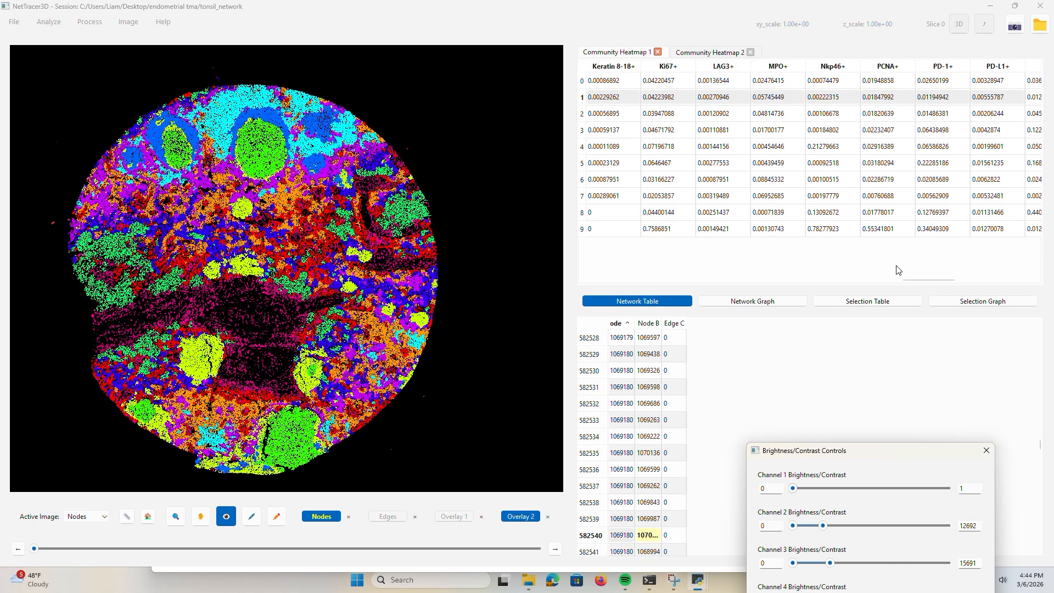
{"action": "left_click_drag", "start_coordinate": [931, 278], "coordinate": [855, 280]}
{"action": "right_click", "coordinate": [785, 164]}
{"action": "left_click", "coordinate": [697, 53]}
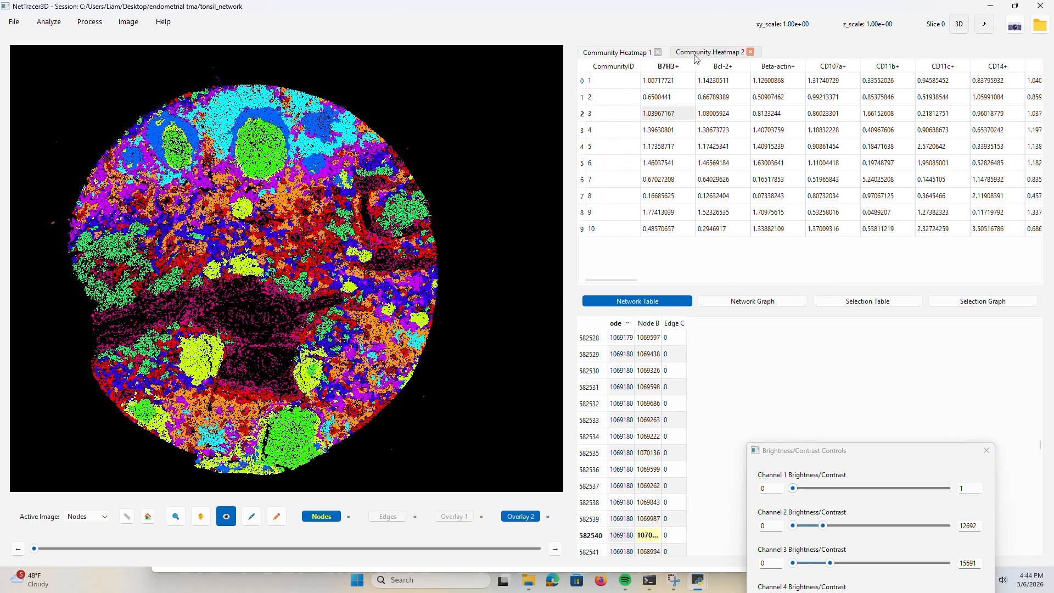
{"action": "left_click", "coordinate": [624, 52]}
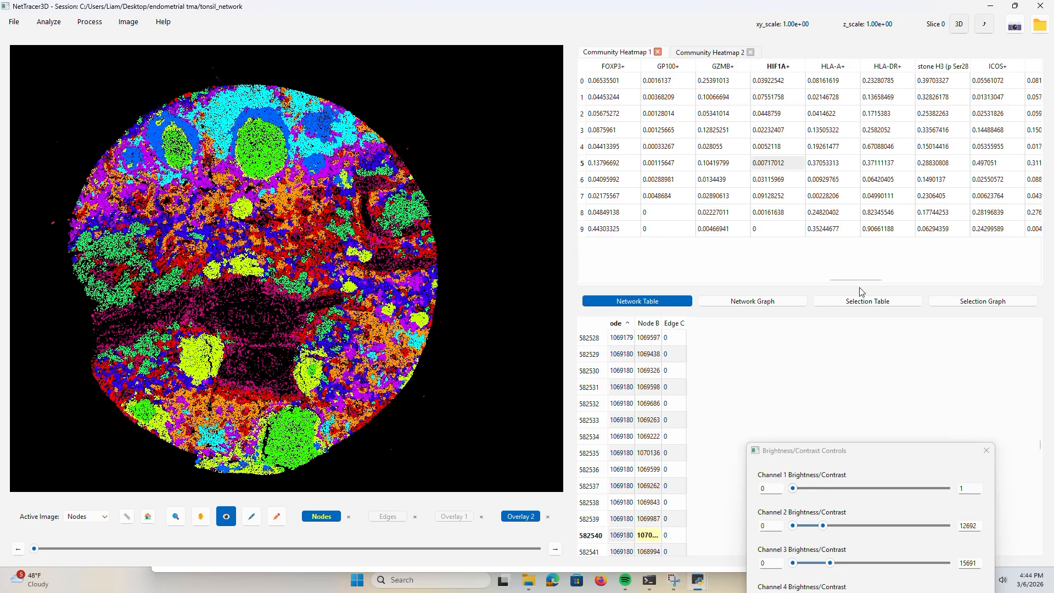
{"action": "left_click_drag", "start_coordinate": [859, 279], "coordinate": [609, 279]}
{"action": "right_click", "coordinate": [709, 174]}
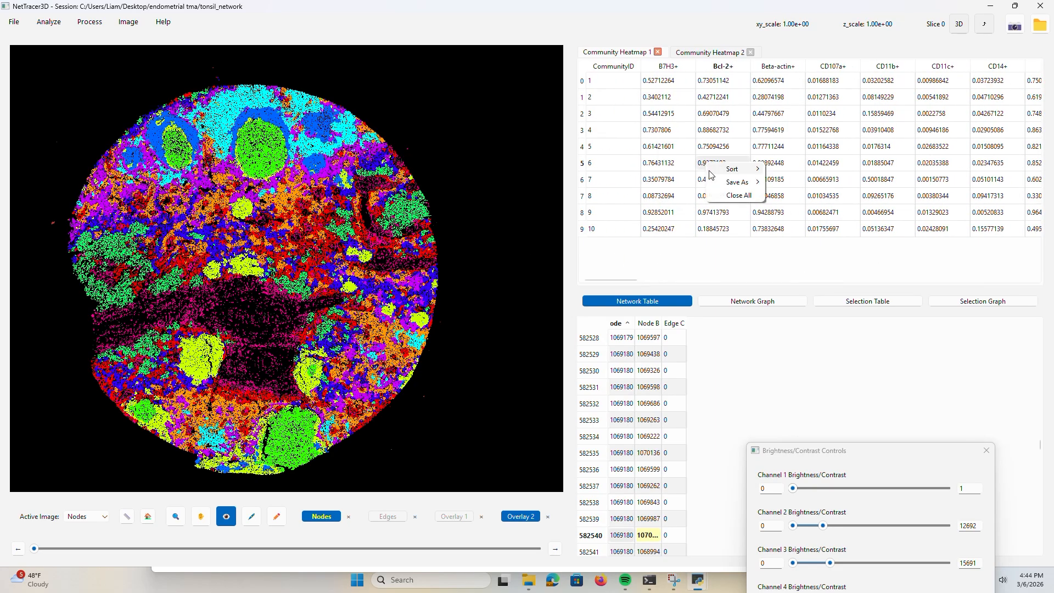
{"action": "left_click", "coordinate": [681, 137]}
{"action": "left_click", "coordinate": [672, 100]}
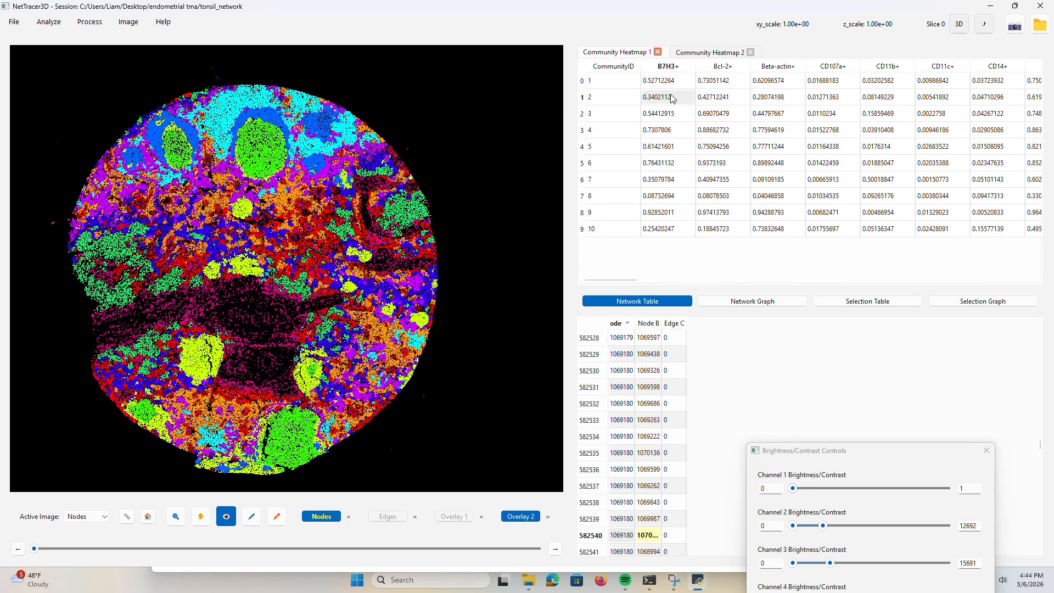
{"action": "scroll", "coordinate": [1042, 106], "scroll_direction": "right", "scroll_amount": 10}
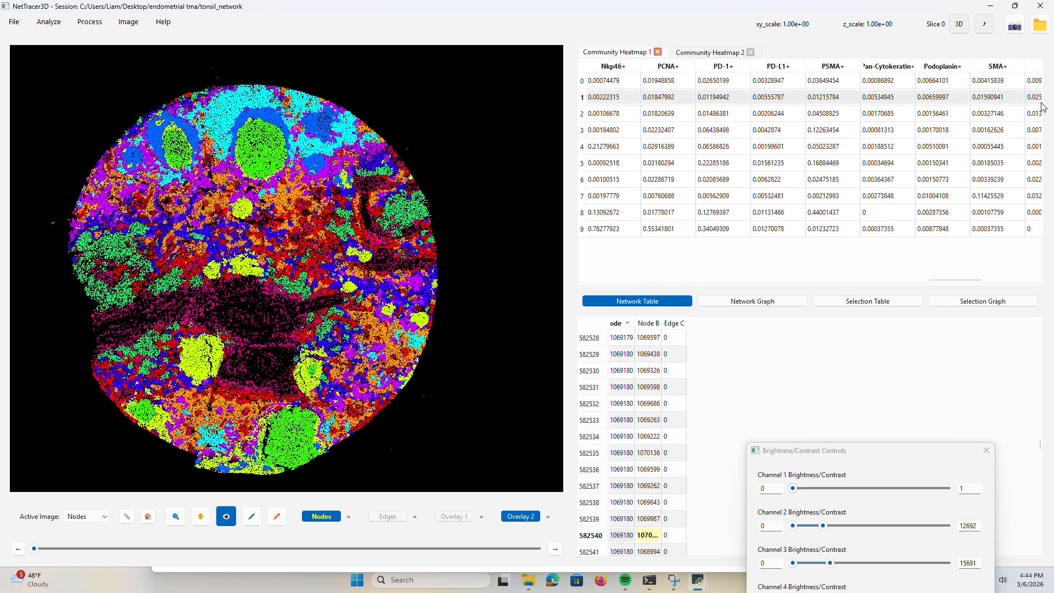
- Examine the over- and underrepresentation ratios per community in the Community Heatmap 2 table
{"action": "left_click", "coordinate": [716, 52]}
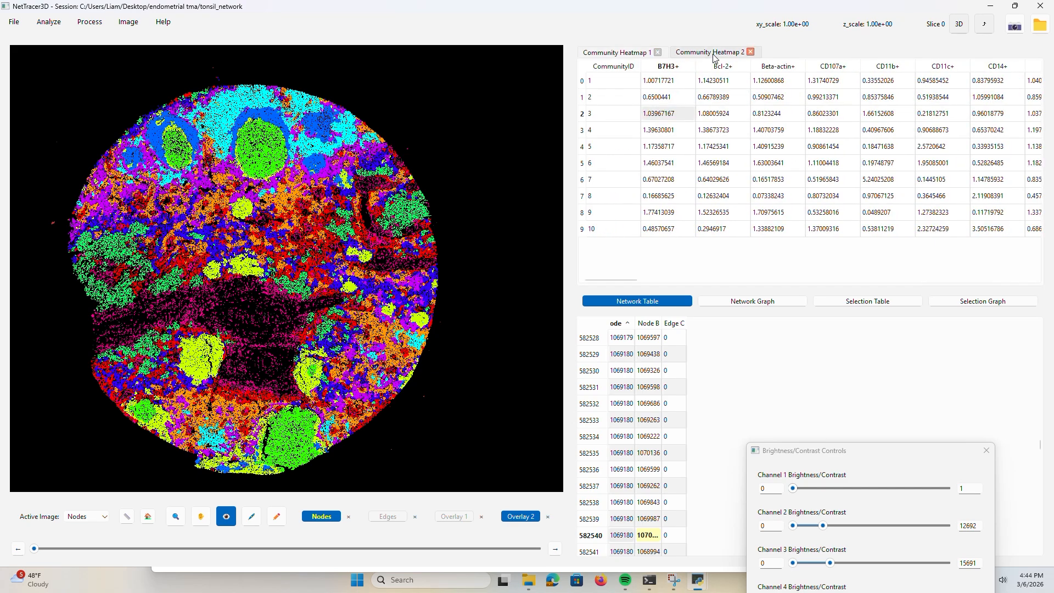
{"action": "left_click_drag", "start_coordinate": [675, 110], "coordinate": [917, 119]}
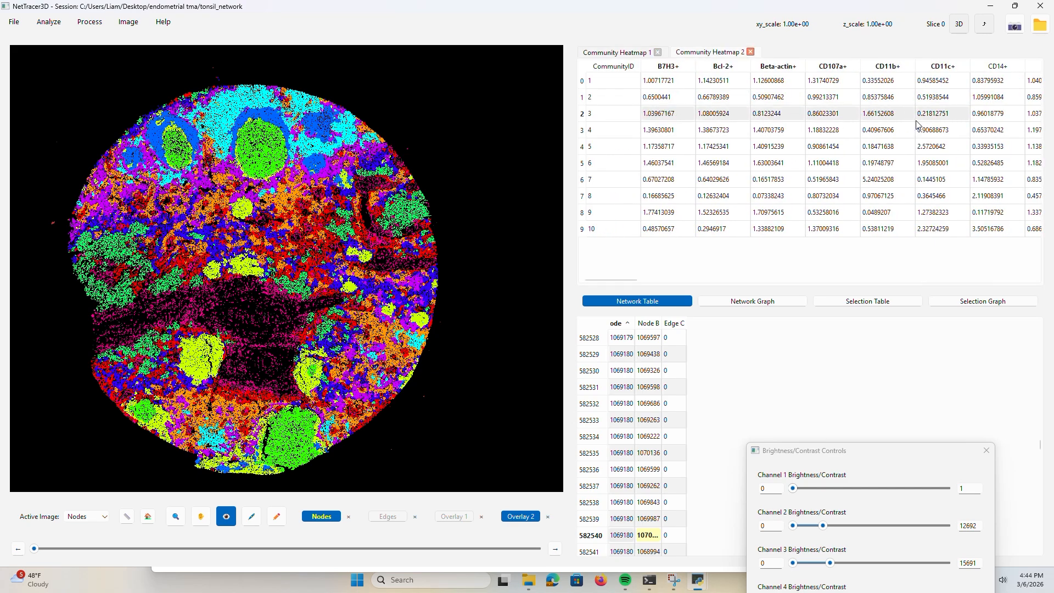
{"action": "left_click", "coordinate": [901, 117]}
{"action": "left_click", "coordinate": [844, 94]}
{"action": "left_click", "coordinate": [740, 95]}
{"action": "left_click", "coordinate": [683, 128]}
{"action": "left_click", "coordinate": [690, 146]}
{"action": "left_click", "coordinate": [823, 153]}
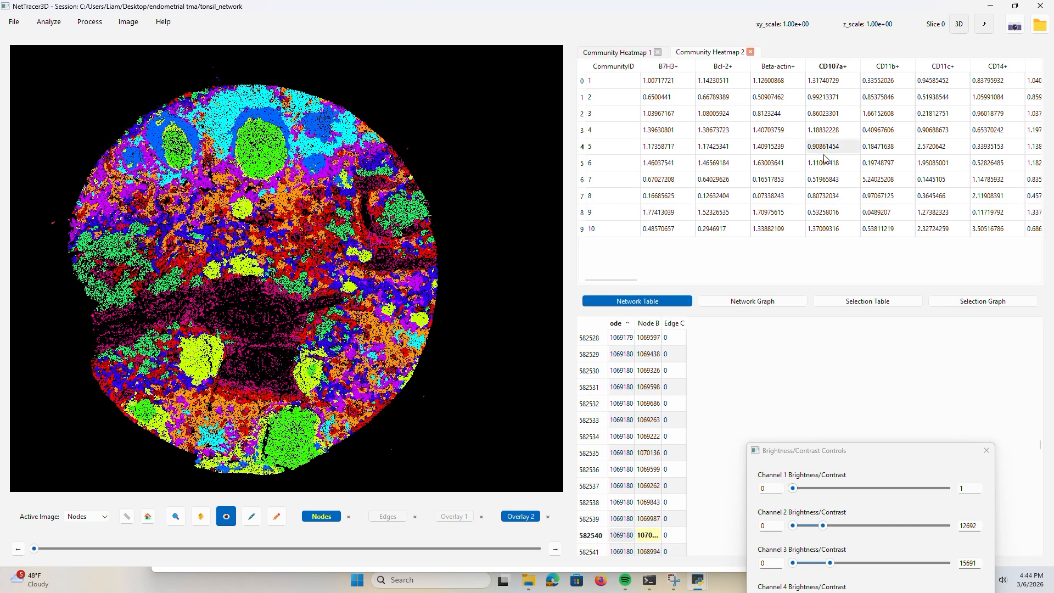
{"action": "left_click", "coordinate": [908, 160]}
{"action": "left_click", "coordinate": [827, 182]}
{"action": "left_click", "coordinate": [821, 164]}
{"action": "left_click", "coordinate": [776, 164]}
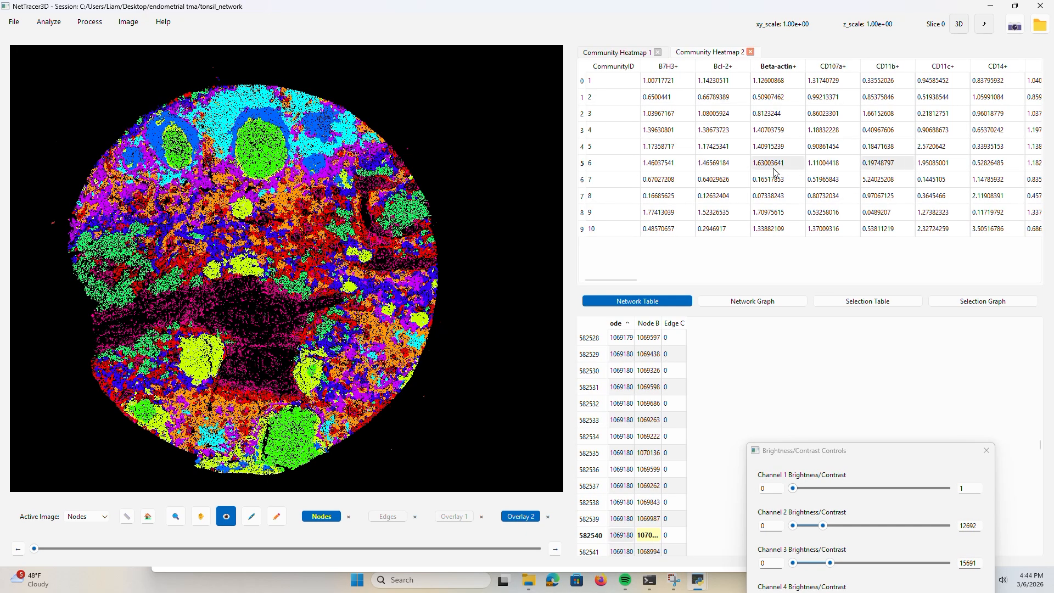
{"action": "left_click", "coordinate": [708, 215]}
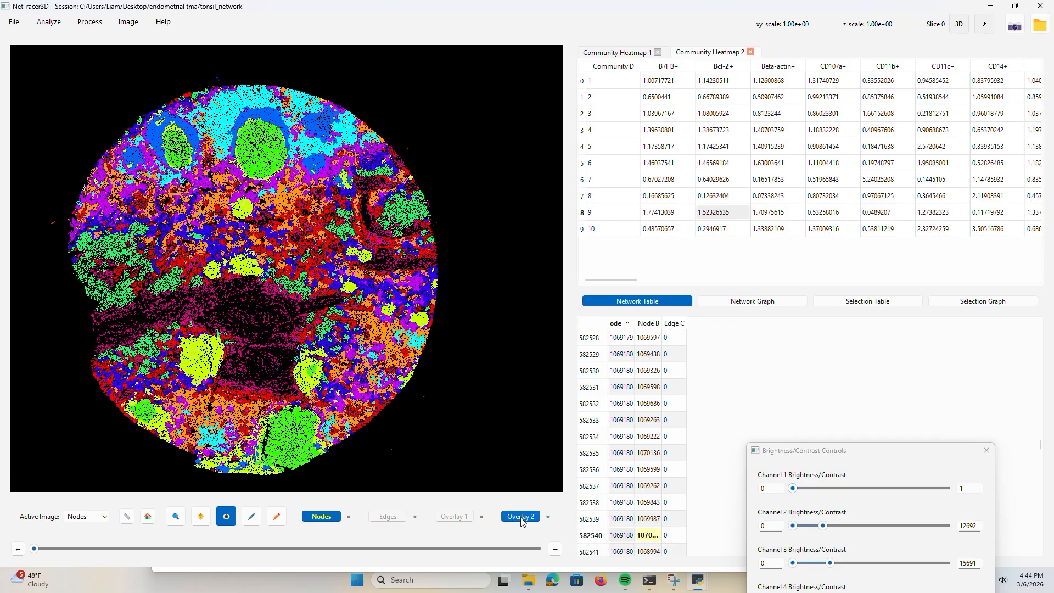
- Close all the community heatmap tables and hide the Overlay 2 channel
{"action": "right_click", "coordinate": [681, 137]}
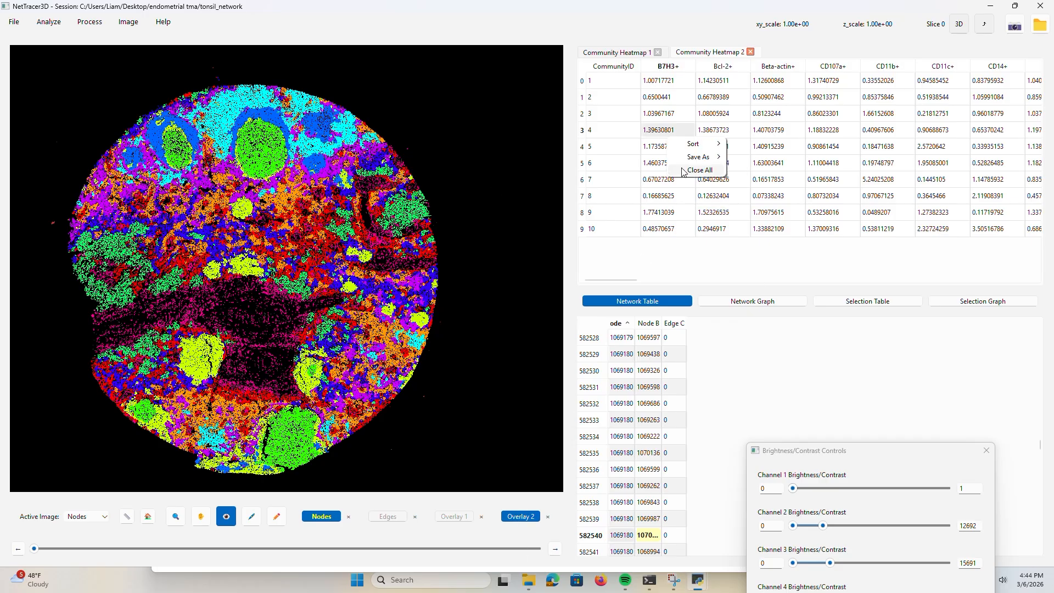
{"action": "left_click", "coordinate": [699, 170]}
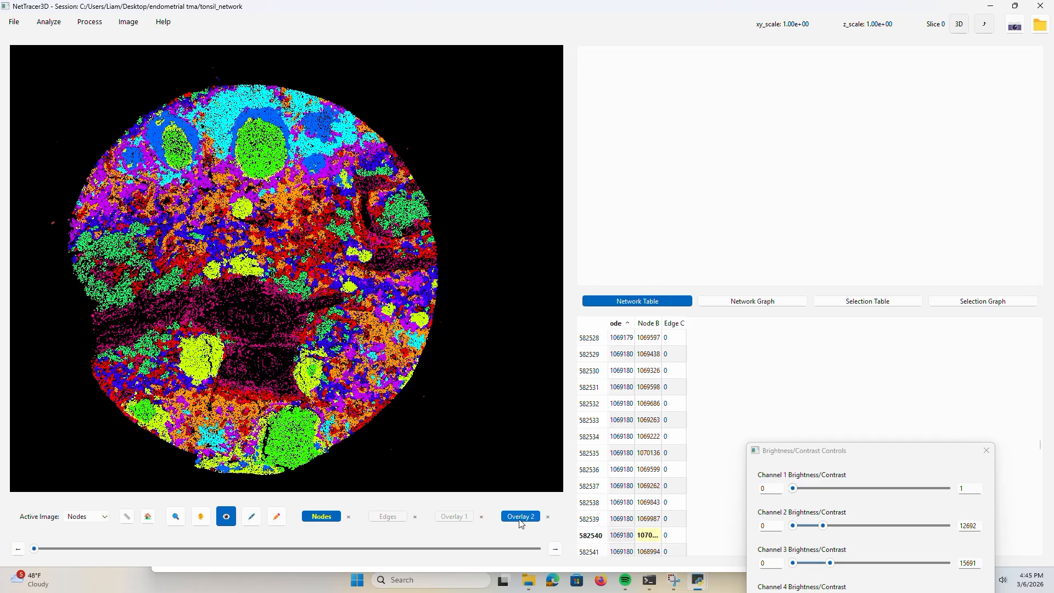
{"action": "left_click", "coordinate": [520, 517]}
{"action": "left_click", "coordinate": [60, 22]}
{"action": "mouse_move", "coordinate": [70, 54]}
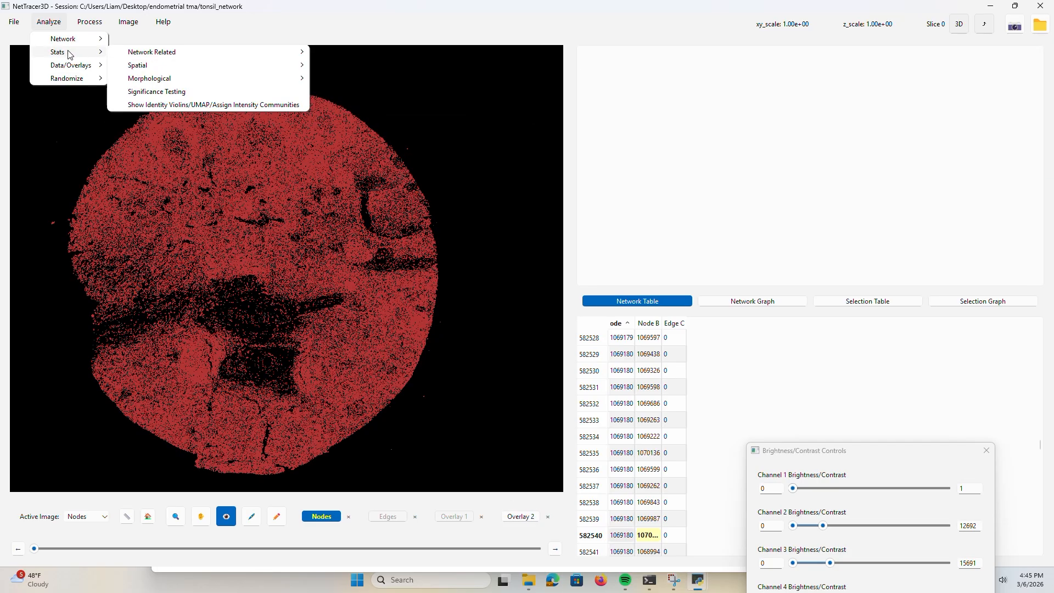
{"action": "left_click", "coordinate": [202, 105]}
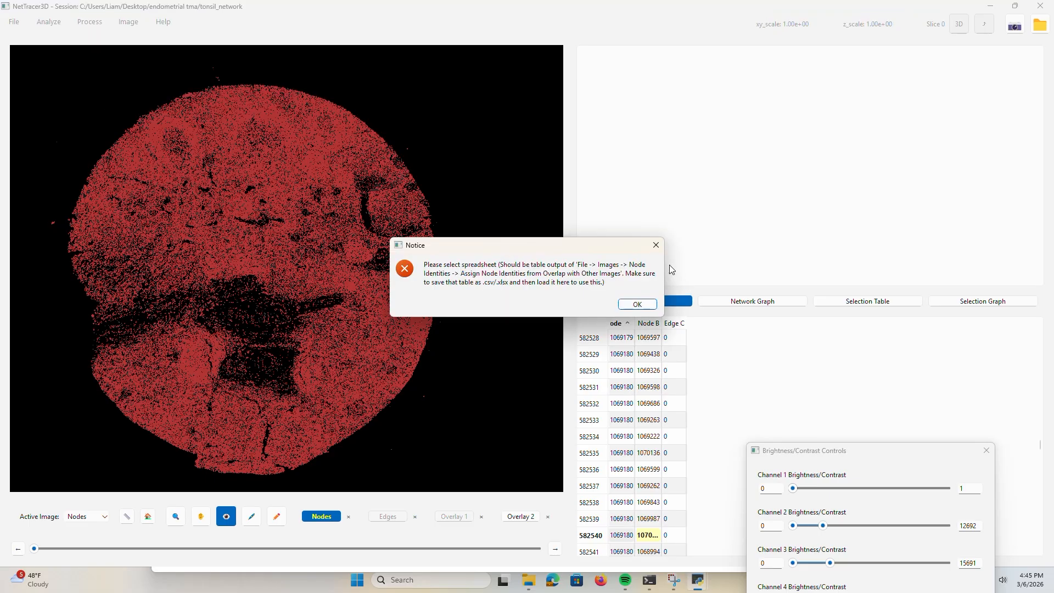
{"action": "left_click", "coordinate": [657, 250]}
{"action": "left_click", "coordinate": [1045, 6]}
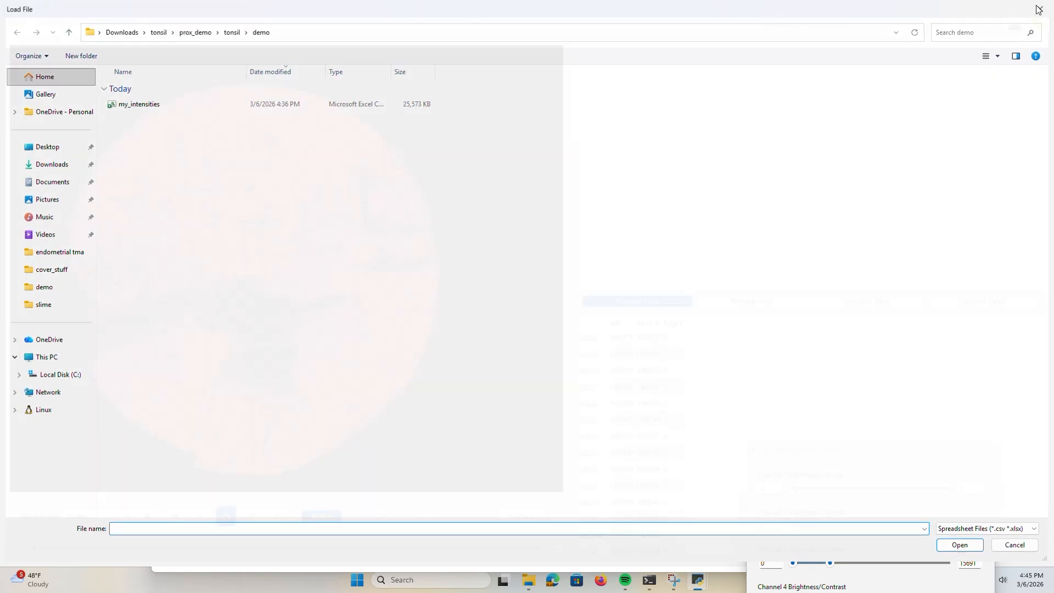
- Start the Identity Violins/UMAP/Assign Intensity Communities analysis with the all_cell_intensity_averages_all_channels spreadsheet from the endometrial tma folder
{"action": "left_click", "coordinate": [49, 22]}
{"action": "mouse_move", "coordinate": [61, 40]}
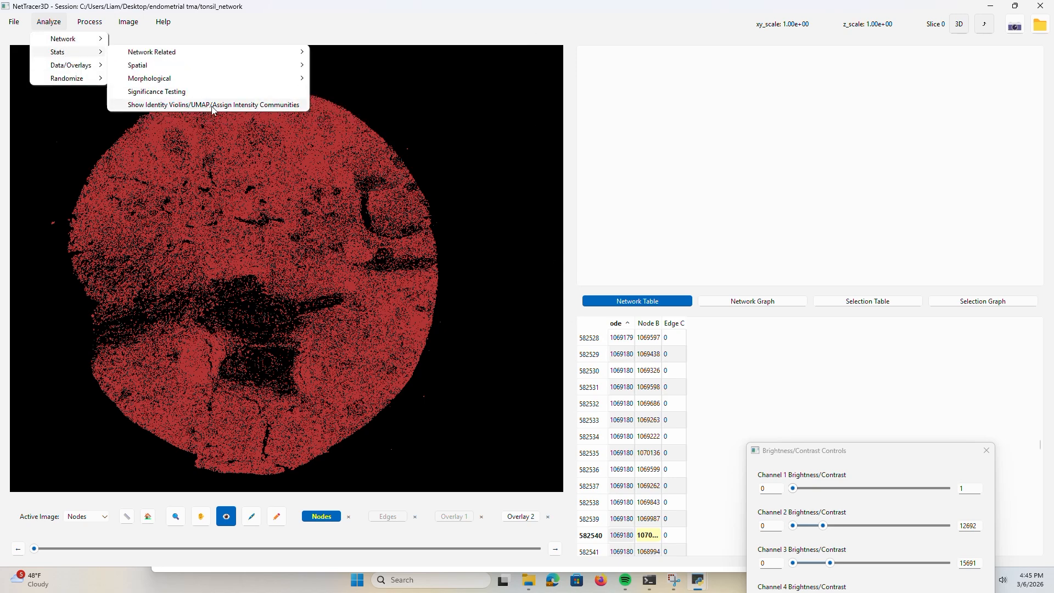
{"action": "left_click", "coordinate": [257, 105]}
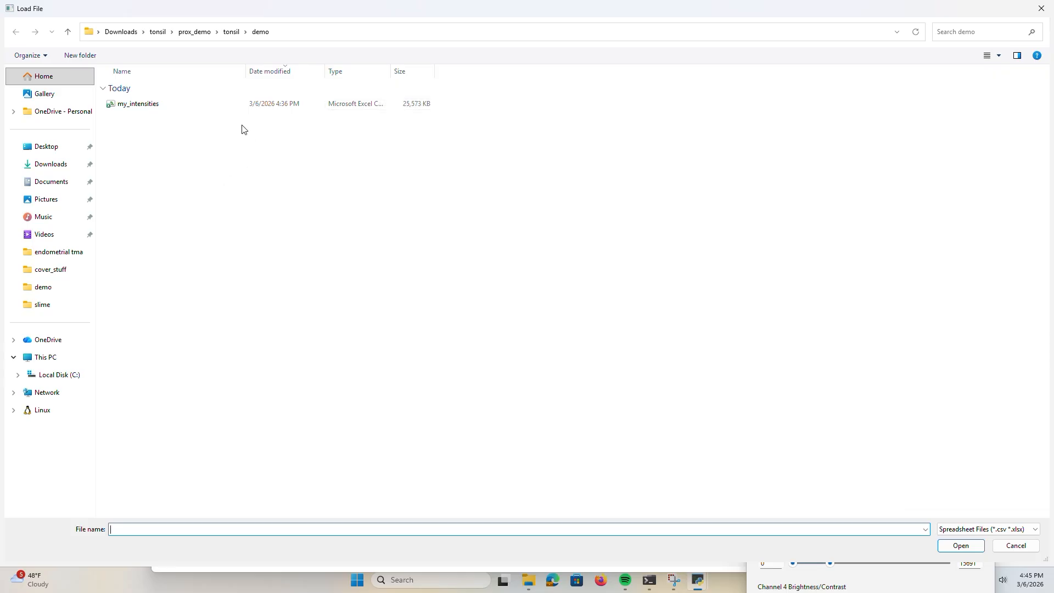
{"action": "left_click", "coordinate": [80, 254]}
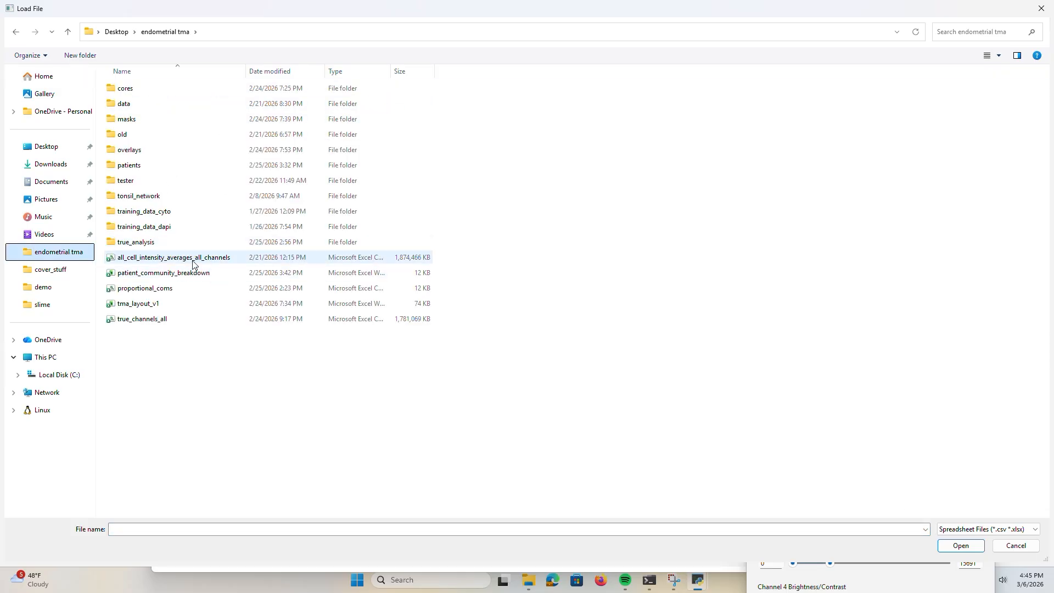
{"action": "double_click", "coordinate": [209, 261]}
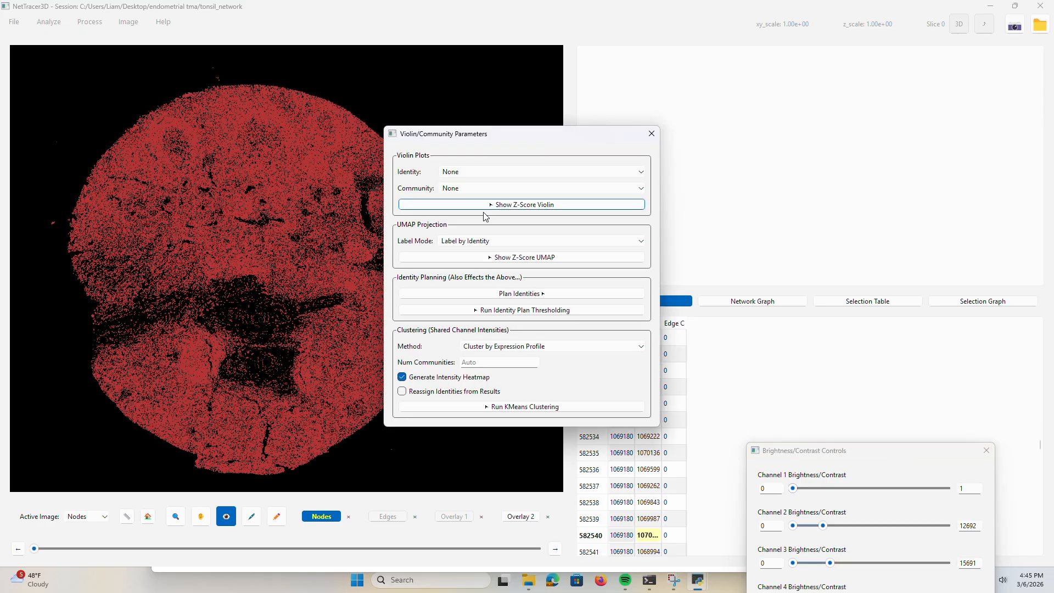
- Set the violin plot identity to CD20+ in the Violin/Community Parameters
{"action": "left_click_drag", "start_coordinate": [483, 141], "coordinate": [468, 92]}
{"action": "left_click", "coordinate": [477, 127]}
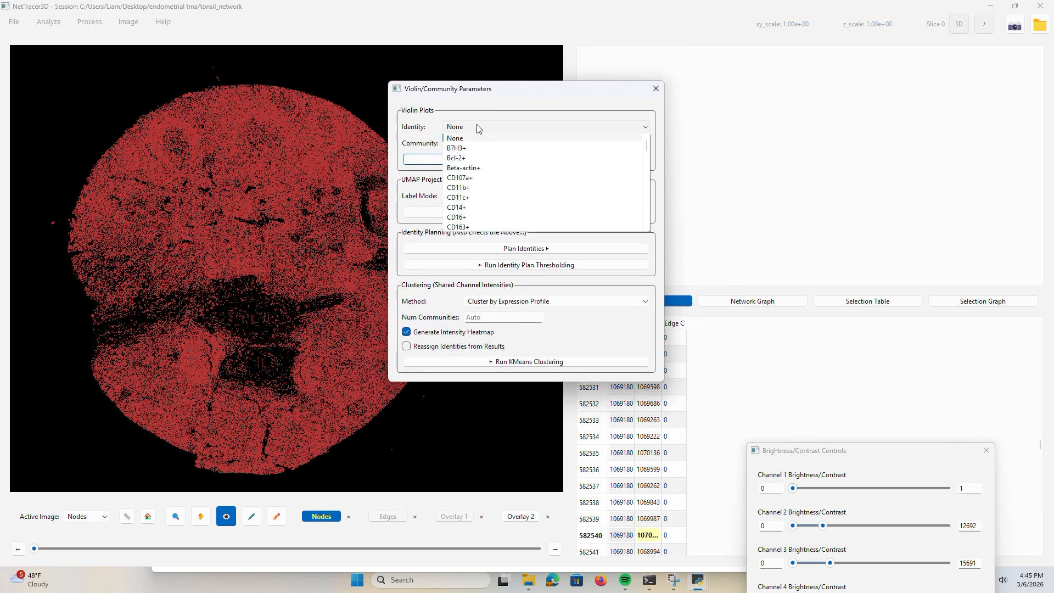
{"action": "left_click", "coordinate": [477, 126]}
{"action": "left_click", "coordinate": [464, 127]}
{"action": "scroll", "coordinate": [475, 170], "scroll_direction": "down", "scroll_amount": 7}
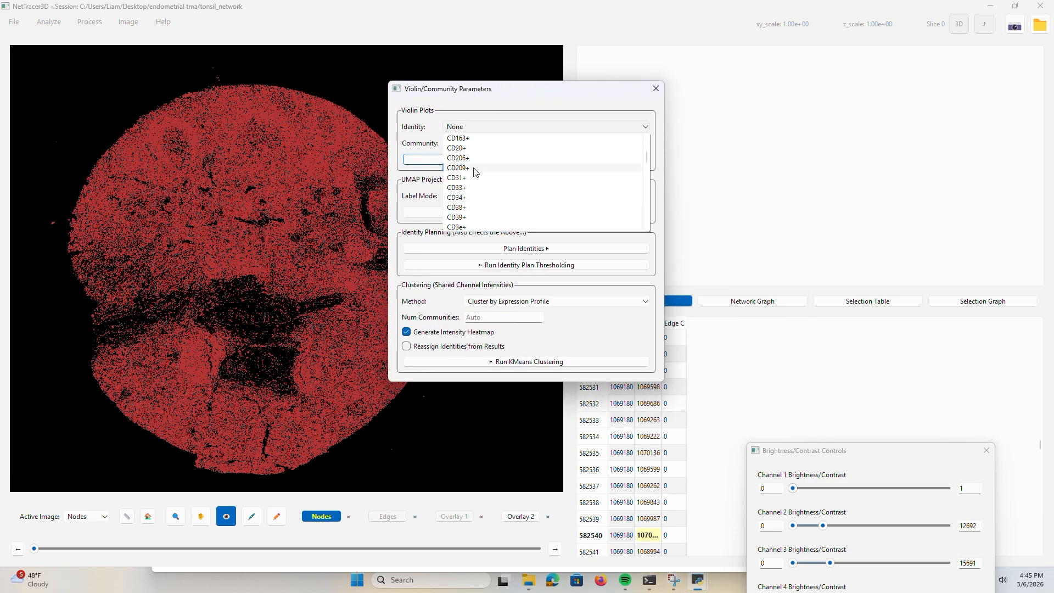
{"action": "scroll", "coordinate": [477, 178], "scroll_direction": "up", "scroll_amount": 4}
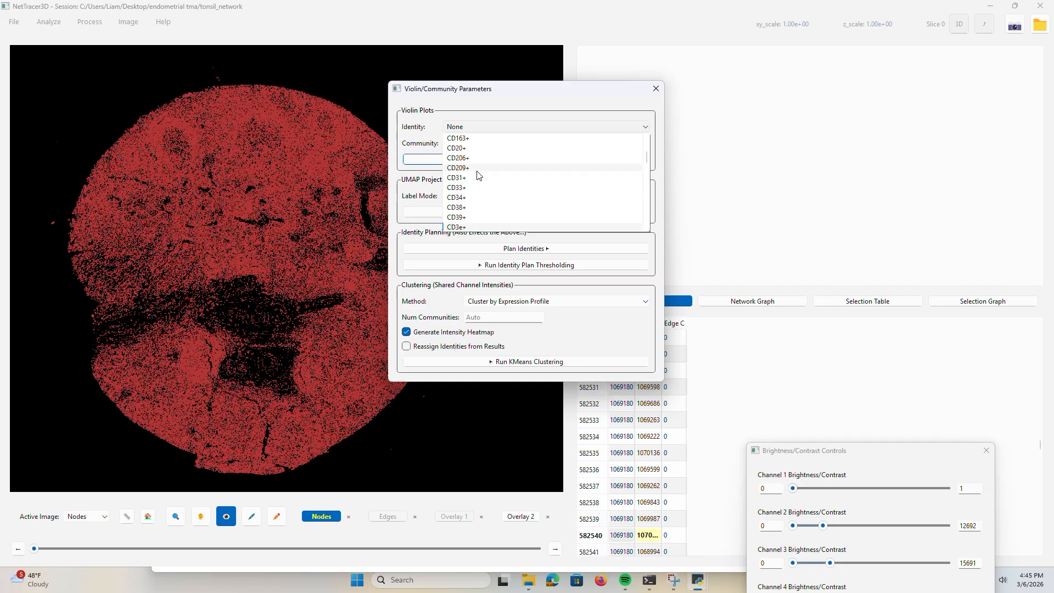
{"action": "scroll", "coordinate": [479, 175], "scroll_direction": "up", "scroll_amount": 1}
{"action": "left_click", "coordinate": [477, 177]}
- Set the violin plot community to 1, generate the Z-score violins, and bring up the CD20+ figure
{"action": "left_click", "coordinate": [469, 142]}
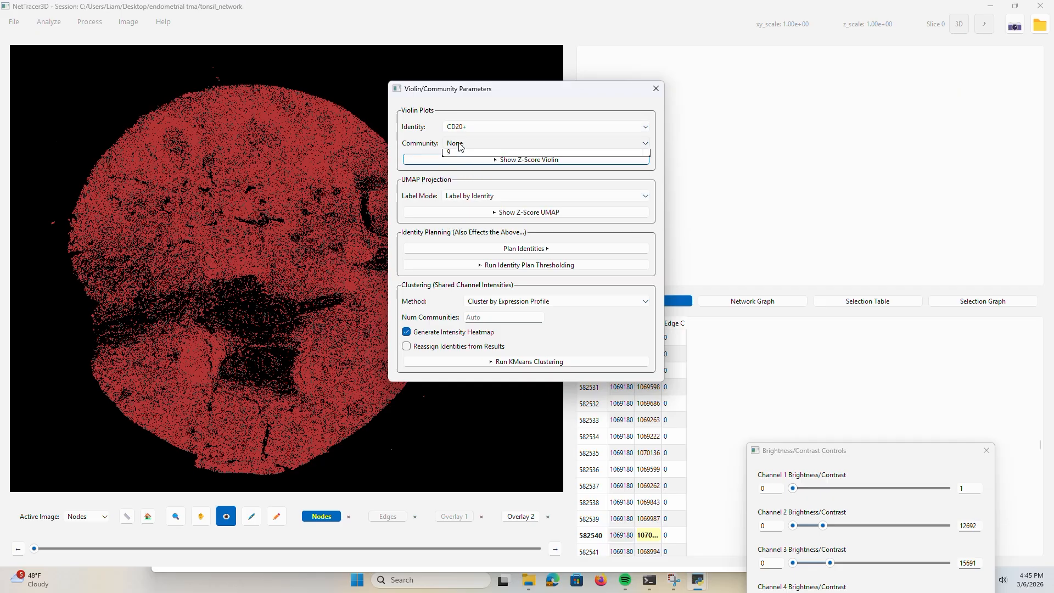
{"action": "left_click", "coordinate": [473, 153]}
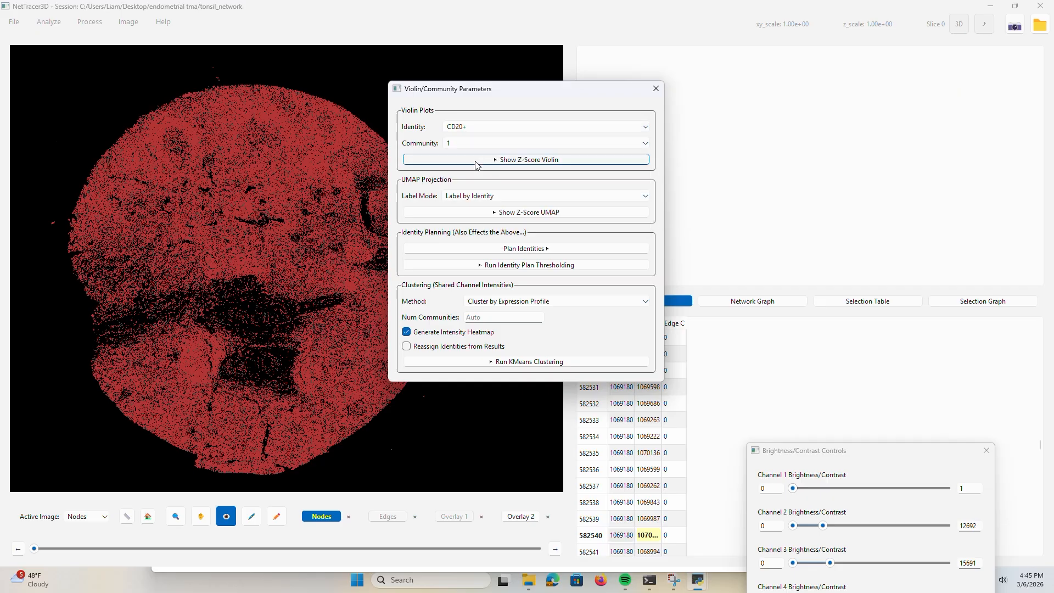
{"action": "left_click", "coordinate": [536, 160]}
{"action": "mouse_move", "coordinate": [702, 586]}
{"action": "left_click", "coordinate": [655, 518]}
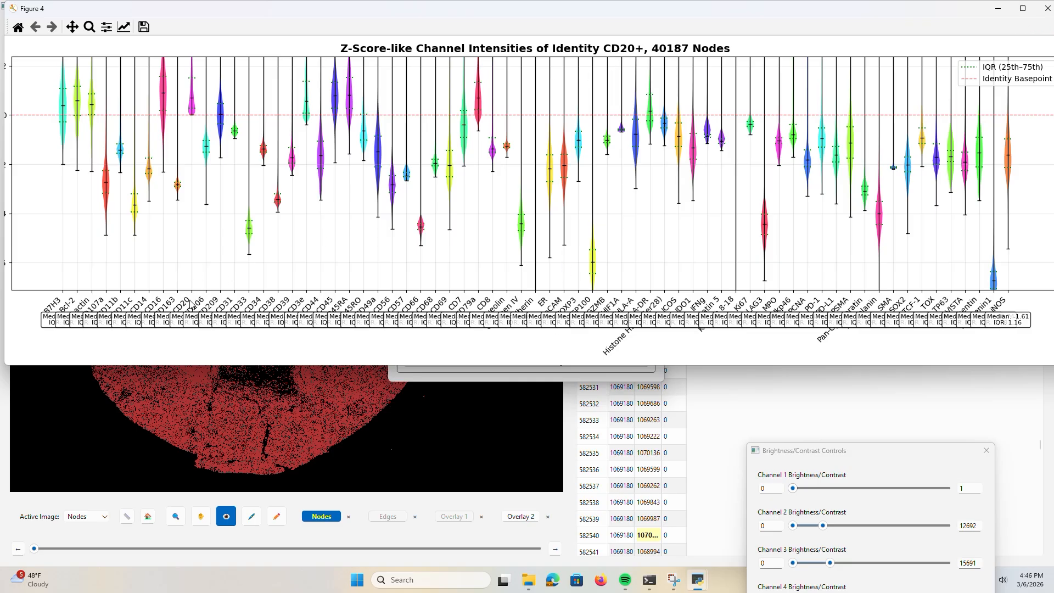
- Examine the channel intensity violins of the CD20+ nodes against the identity basepoint across all markers
{"action": "left_click", "coordinate": [72, 27]}
{"action": "left_click_drag", "start_coordinate": [106, 121], "coordinate": [127, 134]}
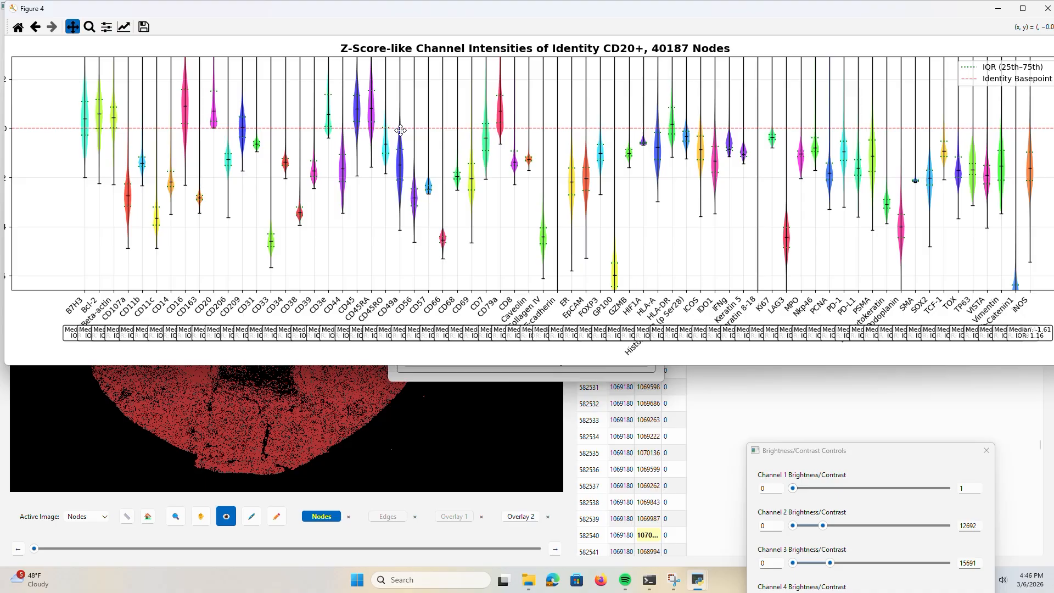
{"action": "left_click_drag", "start_coordinate": [362, 129], "coordinate": [420, 175]}
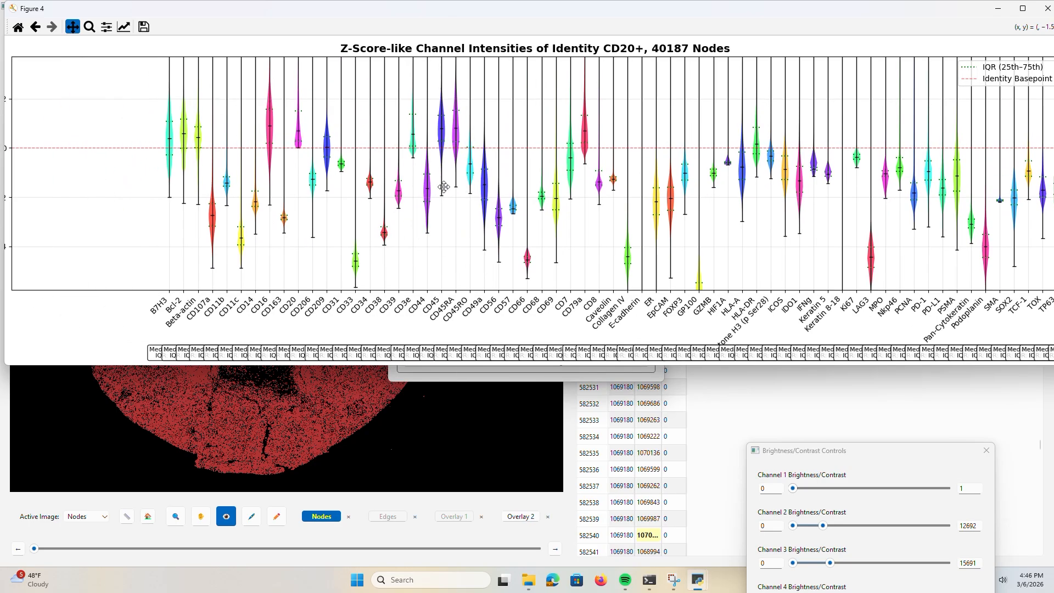
{"action": "left_click_drag", "start_coordinate": [246, 192], "coordinate": [195, 193]}
{"action": "left_click_drag", "start_coordinate": [262, 172], "coordinate": [231, 165]}
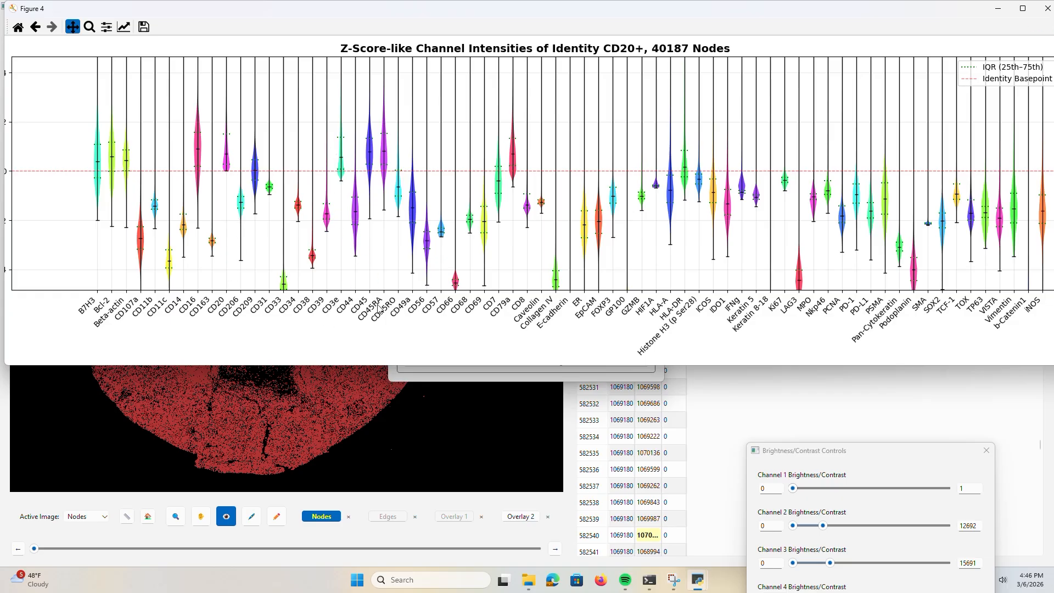
{"action": "left_click_drag", "start_coordinate": [376, 149], "coordinate": [378, 149]}
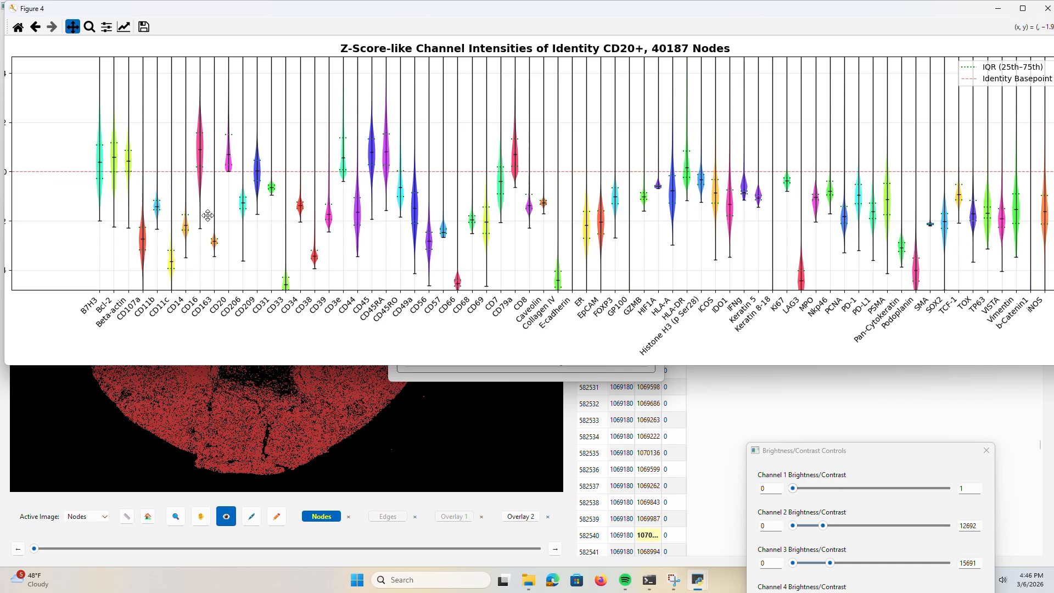
{"action": "left_click_drag", "start_coordinate": [374, 237], "coordinate": [253, 214]}
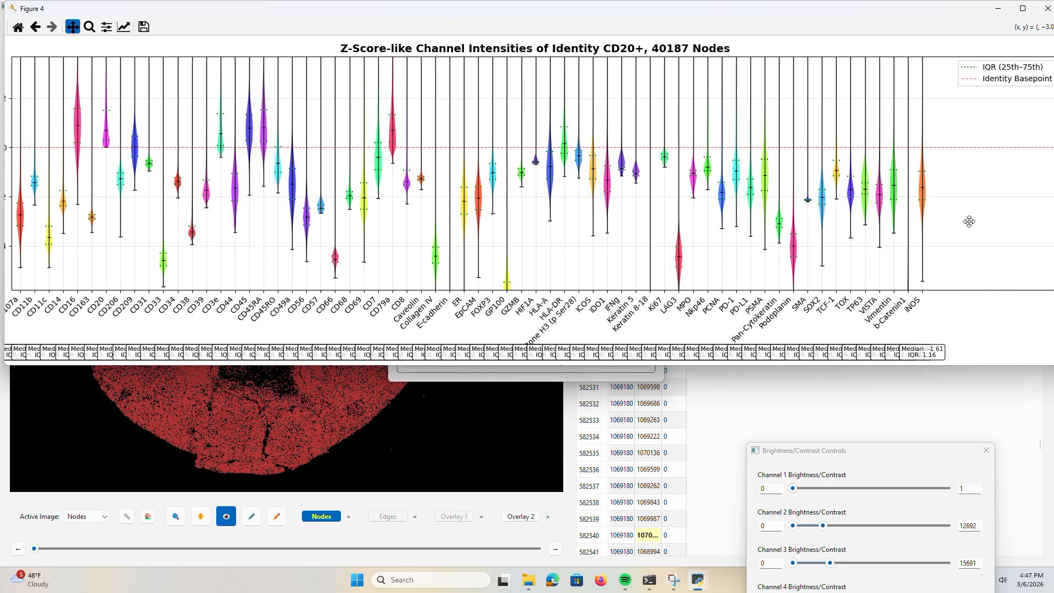
{"action": "left_click_drag", "start_coordinate": [401, 249], "coordinate": [555, 231]}
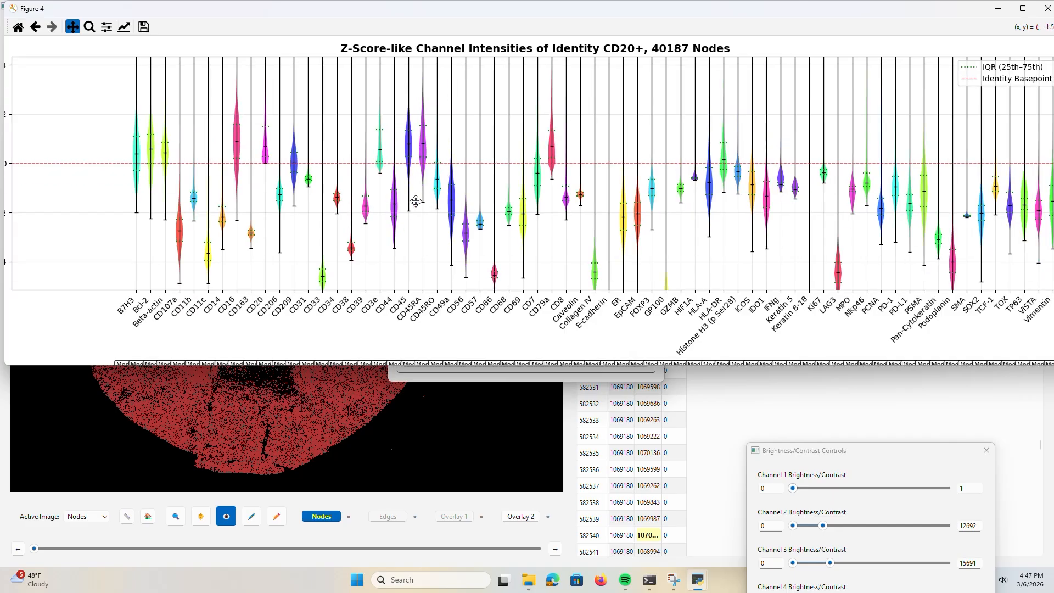
- Close the CD20+ violin figure and bring up the Community 1 Z-score figure
{"action": "left_click", "coordinate": [1045, 10]}
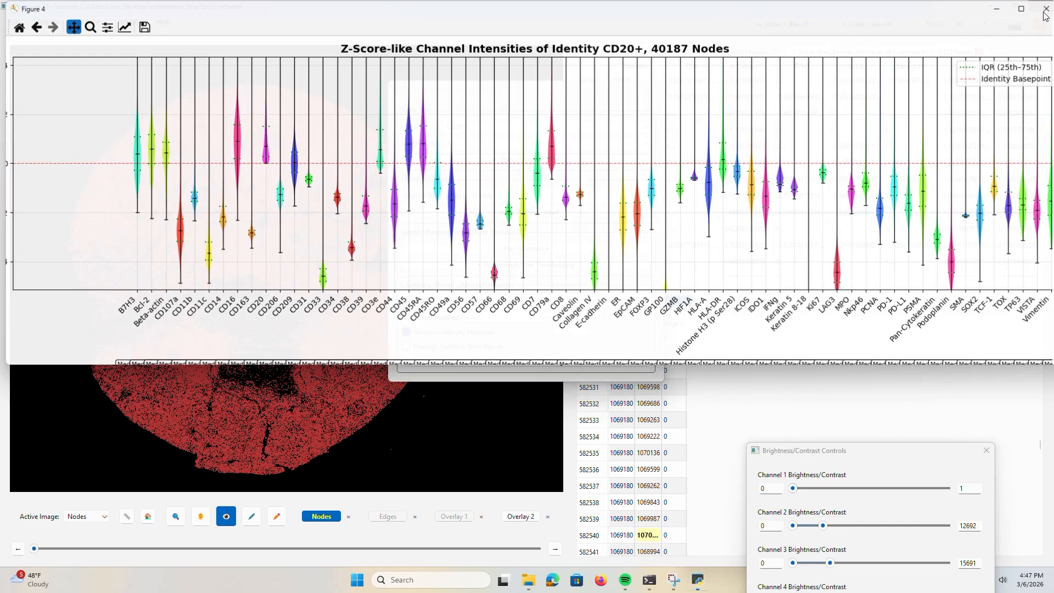
{"action": "mouse_move", "coordinate": [698, 577]}
{"action": "left_click", "coordinate": [733, 483]}
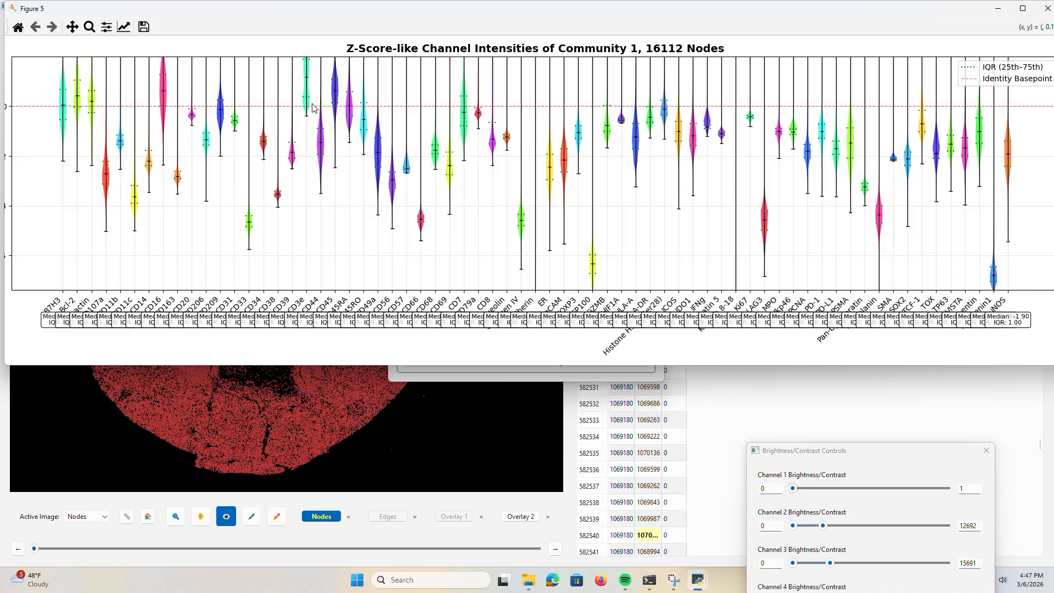
- Highlight the nodes of community 1 in the tonsil image and move the Violin/Community Parameters dialog off the image
{"action": "right_click", "coordinate": [438, 406]}
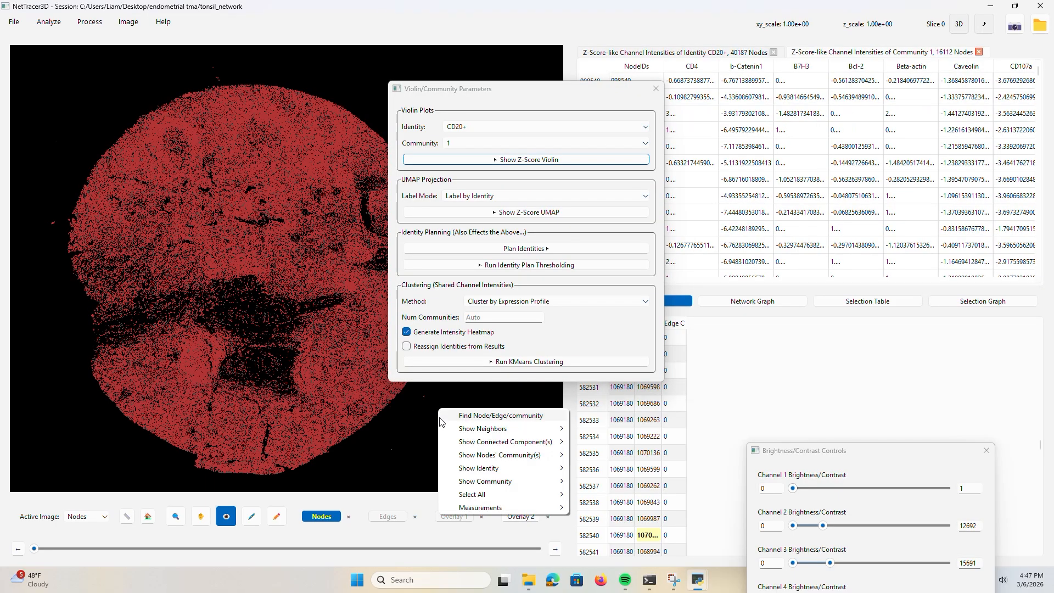
{"action": "mouse_move", "coordinate": [481, 466]}
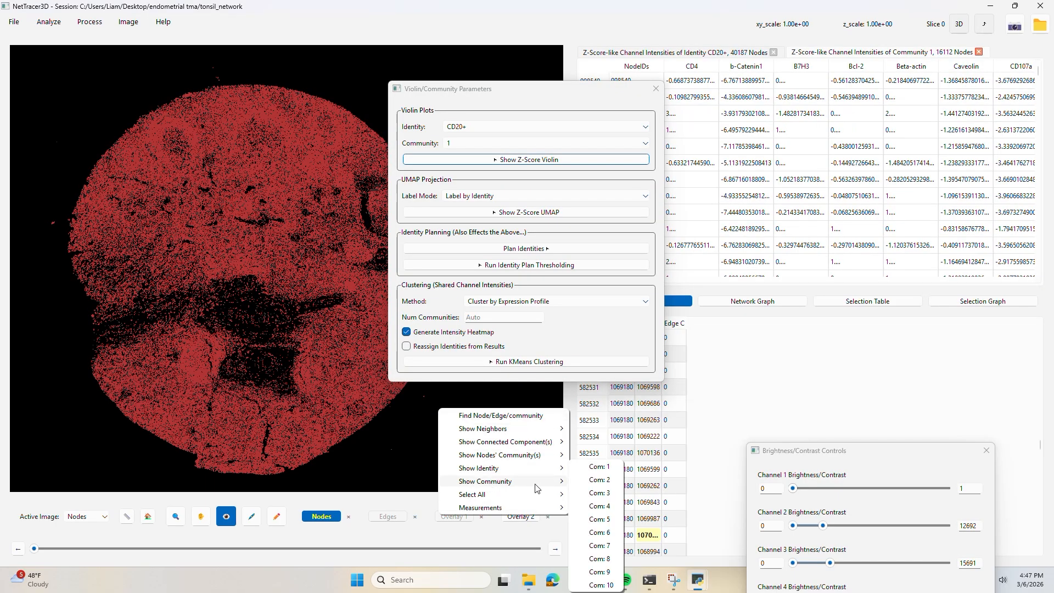
{"action": "left_click", "coordinate": [578, 465]}
{"action": "left_click_drag", "start_coordinate": [484, 86], "coordinate": [679, 89]}
- Examine the Community 1 channel intensity violins once more, then close the figure
{"action": "mouse_move", "coordinate": [696, 577]}
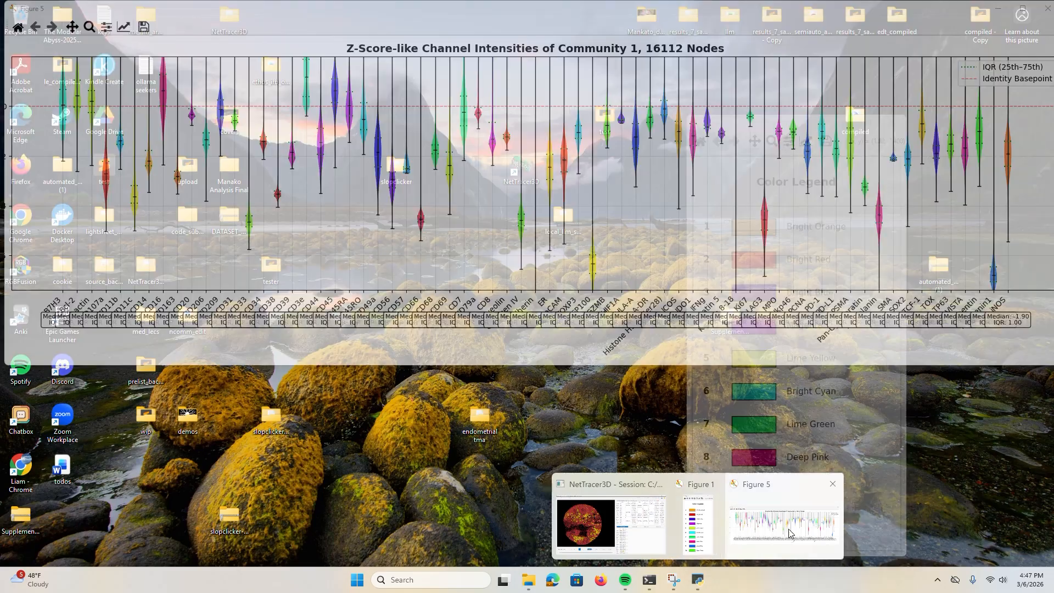
{"action": "left_click", "coordinate": [790, 530]}
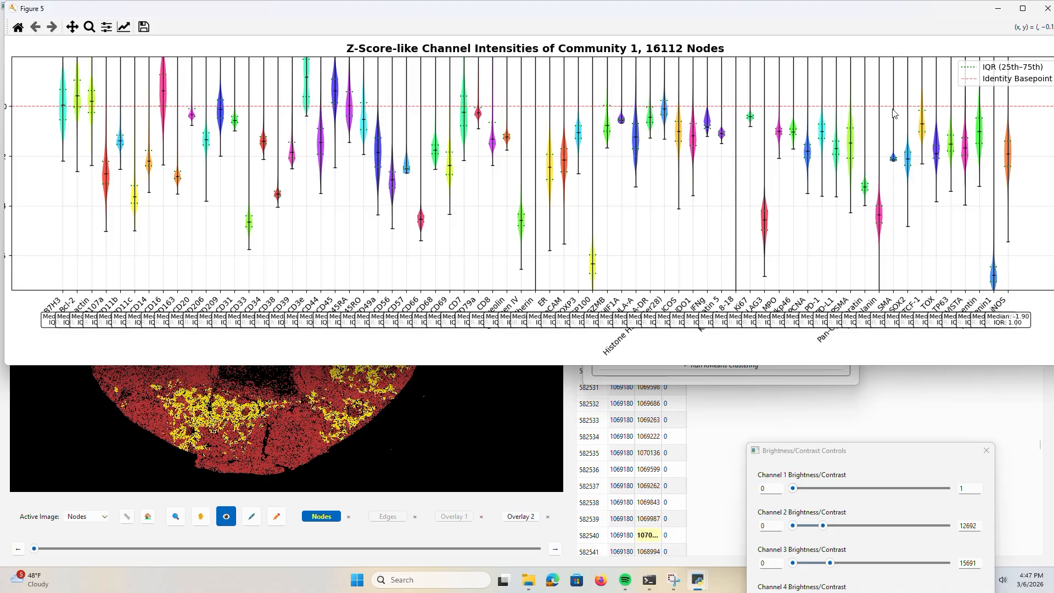
{"action": "left_click", "coordinate": [1047, 15]}
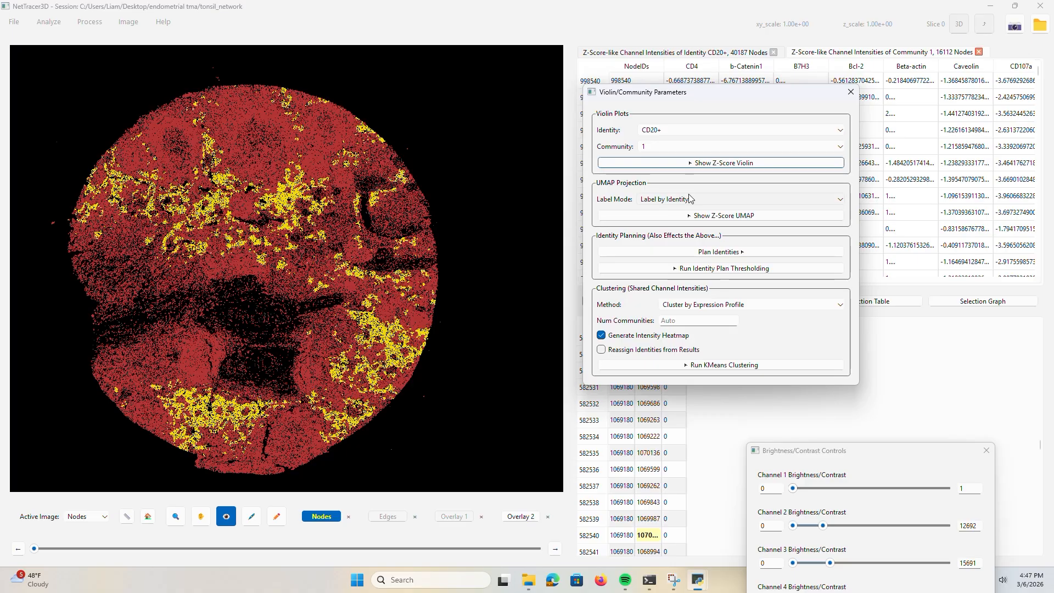
- Hide the node highlight in the image and set the UMAP label mode to Label with Identity Plan Heatmap
{"action": "left_click", "coordinate": [706, 200]}
{"action": "left_click", "coordinate": [227, 516]}
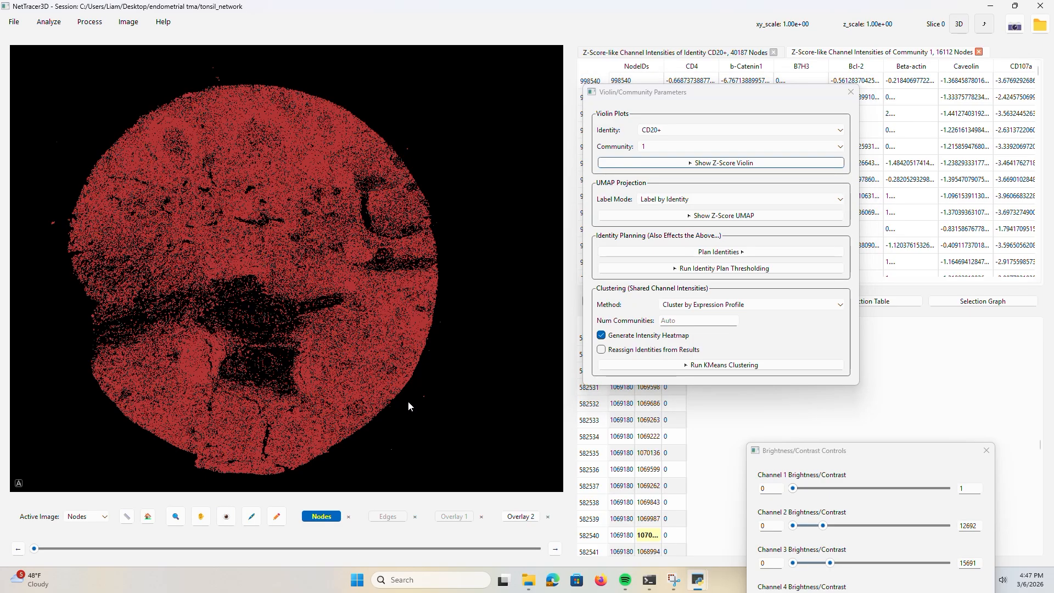
{"action": "left_click", "coordinate": [663, 200]}
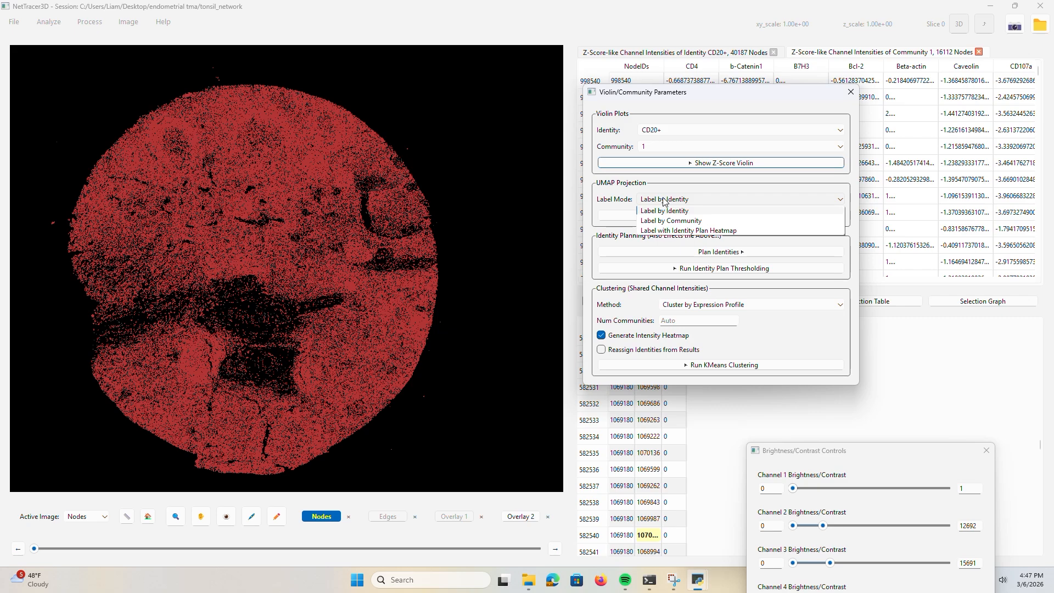
{"action": "left_click", "coordinate": [708, 231]}
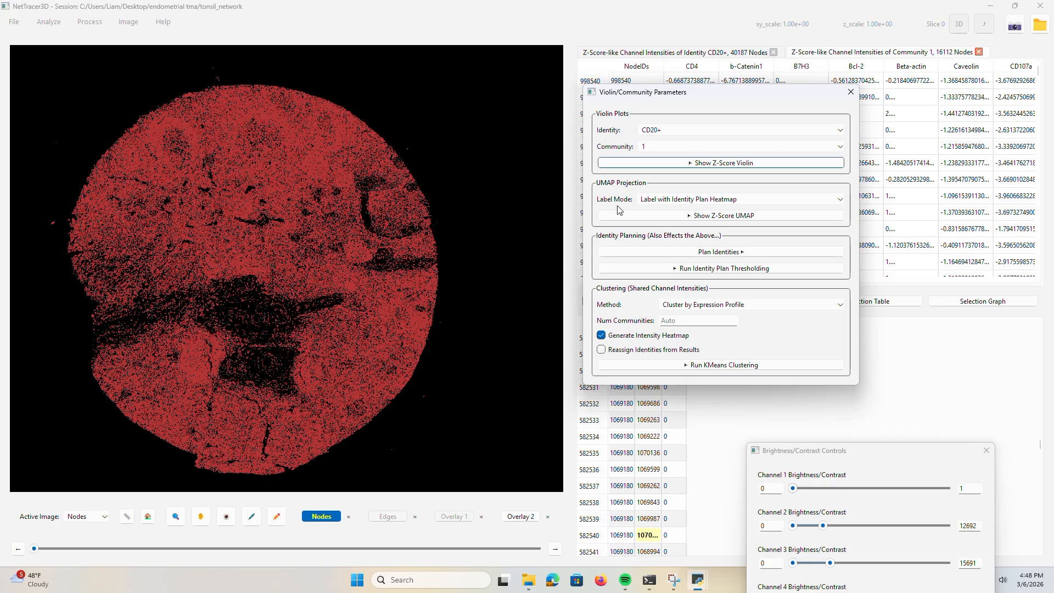
- Open the Identity Planning lists and keep Label with Identity Plan Heatmap as the UMAP label mode
{"action": "left_click", "coordinate": [650, 254]}
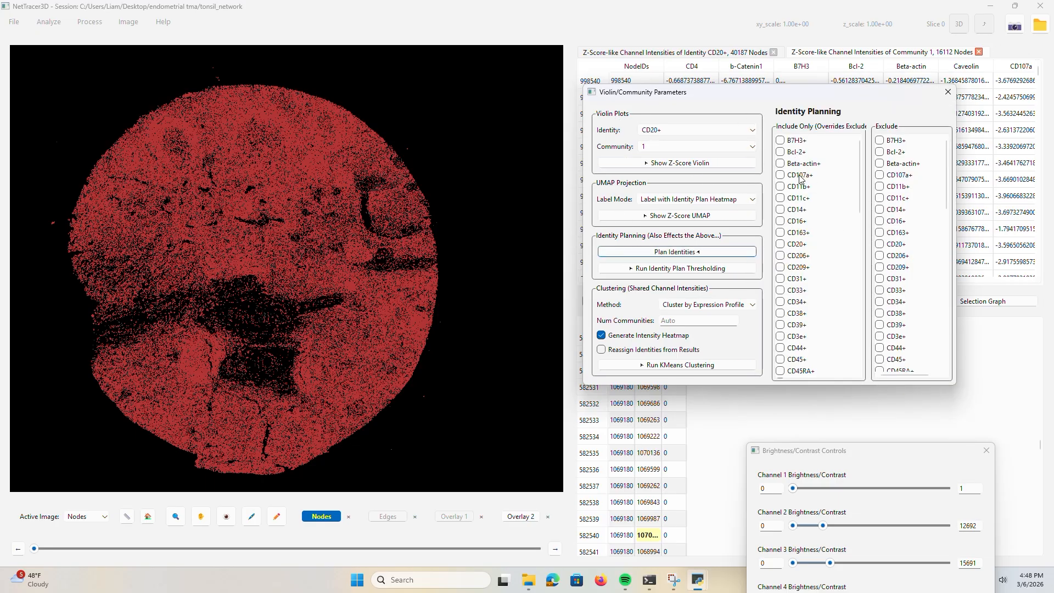
{"action": "scroll", "coordinate": [802, 185], "scroll_direction": "down", "scroll_amount": 8}
{"action": "scroll", "coordinate": [808, 200], "scroll_direction": "up", "scroll_amount": 8}
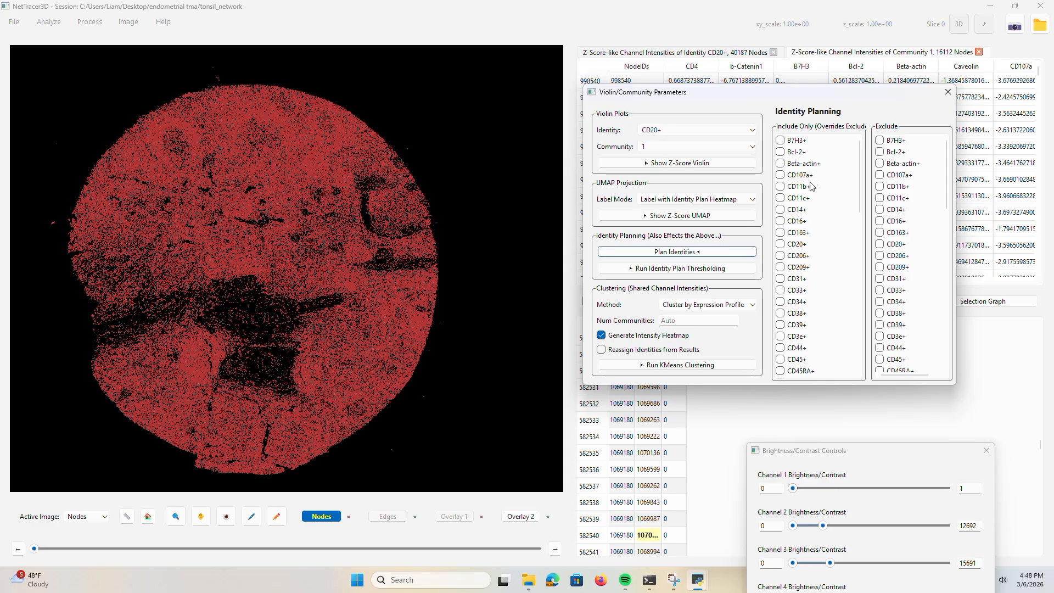
{"action": "left_click", "coordinate": [687, 199]}
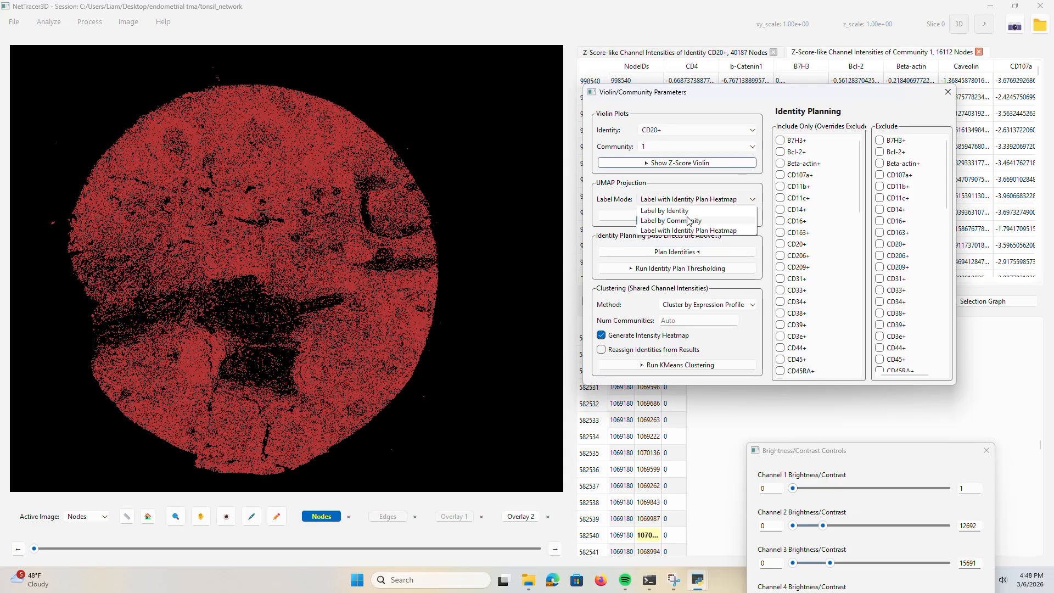
{"action": "left_click", "coordinate": [696, 199]}
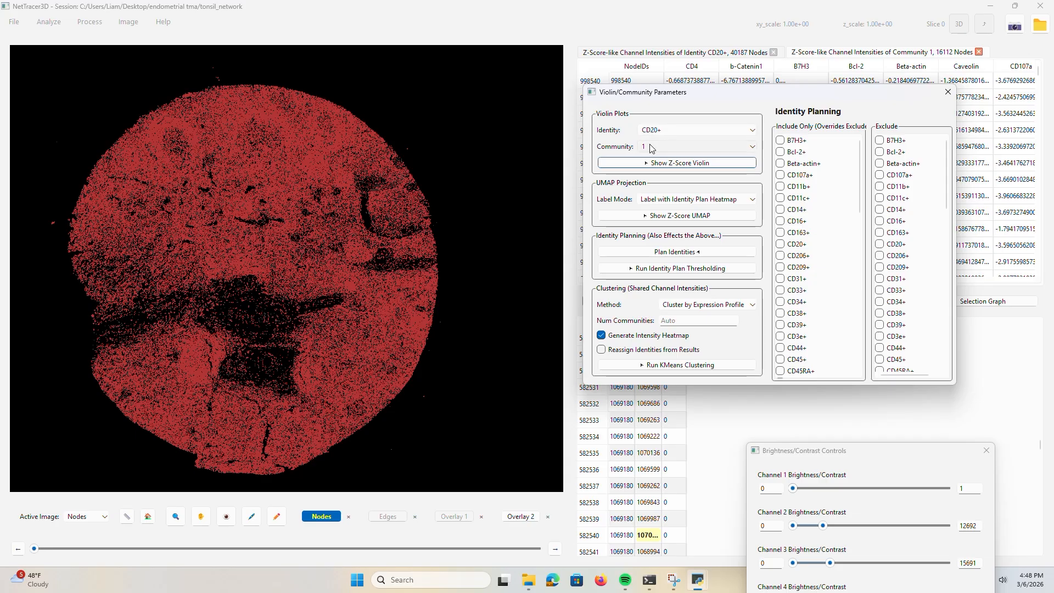
{"action": "left_click", "coordinate": [708, 199]}
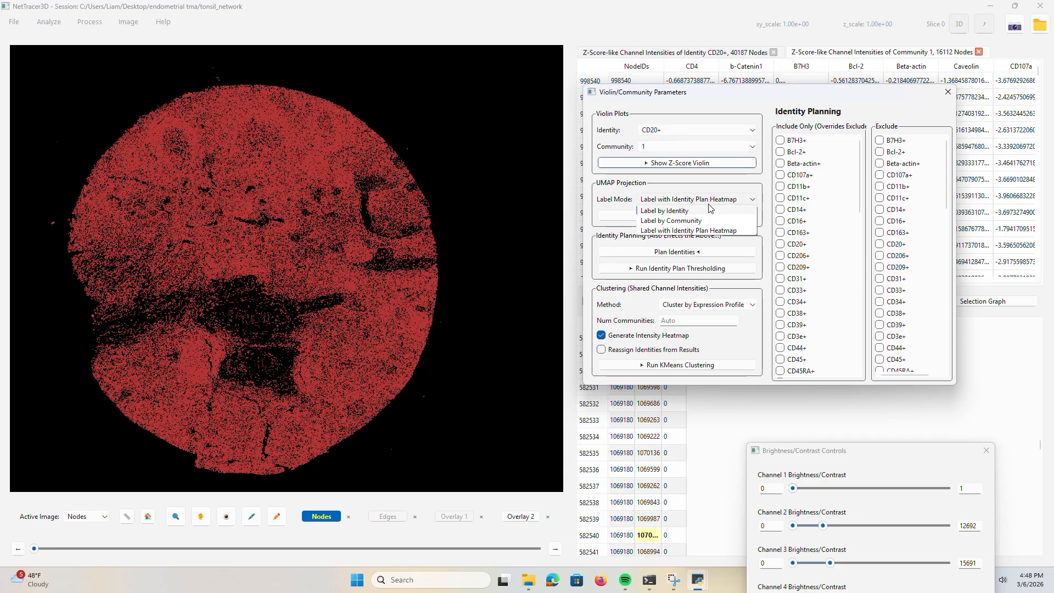
{"action": "left_click", "coordinate": [709, 235]}
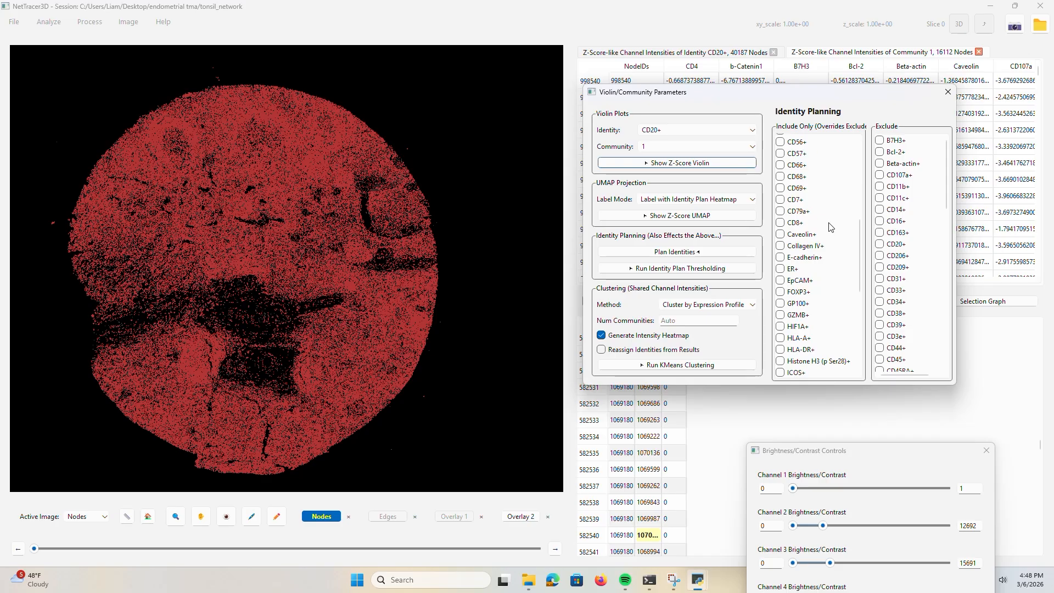
- Include CD45+ and CD7+ in the identity plan
{"action": "scroll", "coordinate": [819, 225], "scroll_direction": "down", "scroll_amount": 1}
{"action": "scroll", "coordinate": [818, 220], "scroll_direction": "up", "scroll_amount": 1}
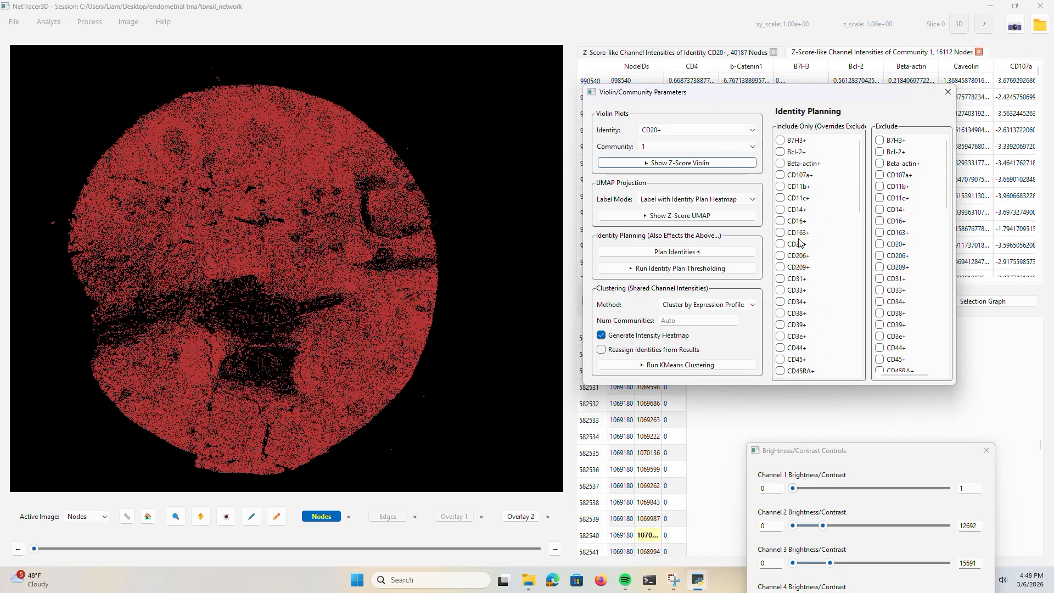
{"action": "scroll", "coordinate": [806, 297], "scroll_direction": "down", "scroll_amount": 2}
{"action": "left_click", "coordinate": [801, 294]}
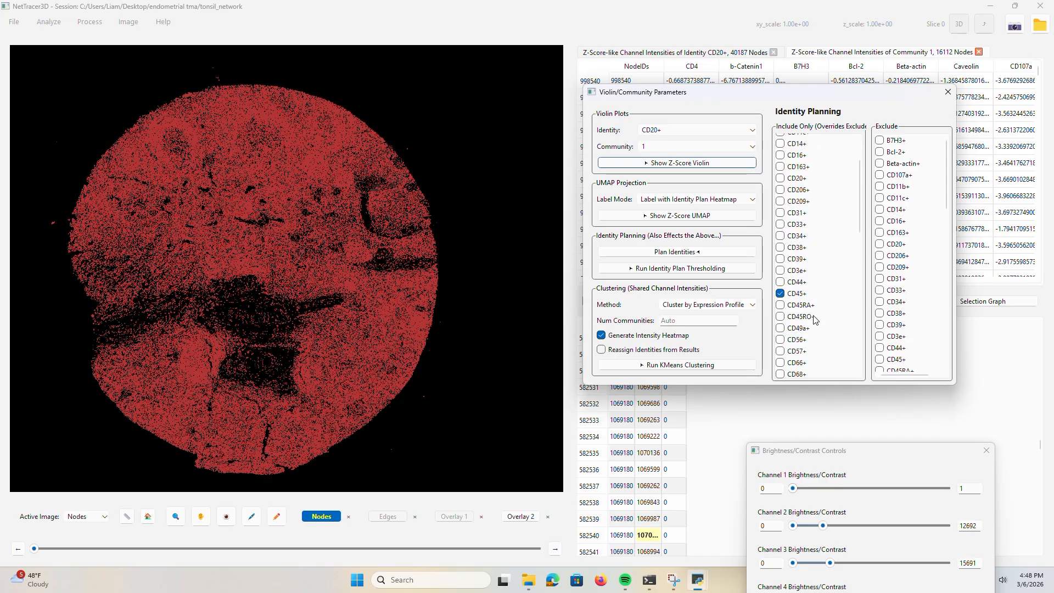
{"action": "scroll", "coordinate": [812, 313], "scroll_direction": "down", "scroll_amount": 1}
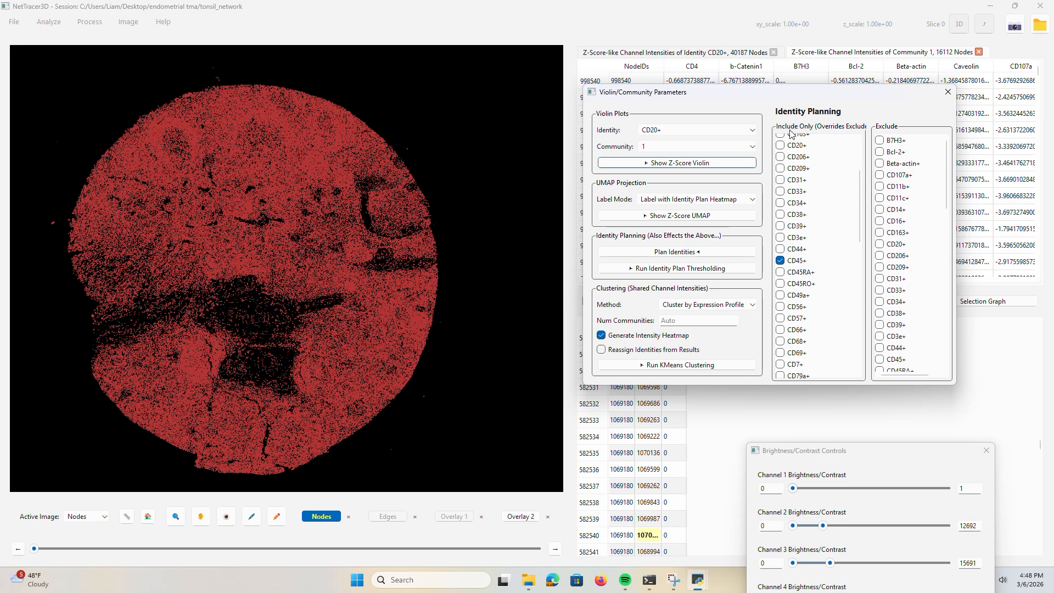
{"action": "scroll", "coordinate": [801, 261], "scroll_direction": "down", "scroll_amount": 2}
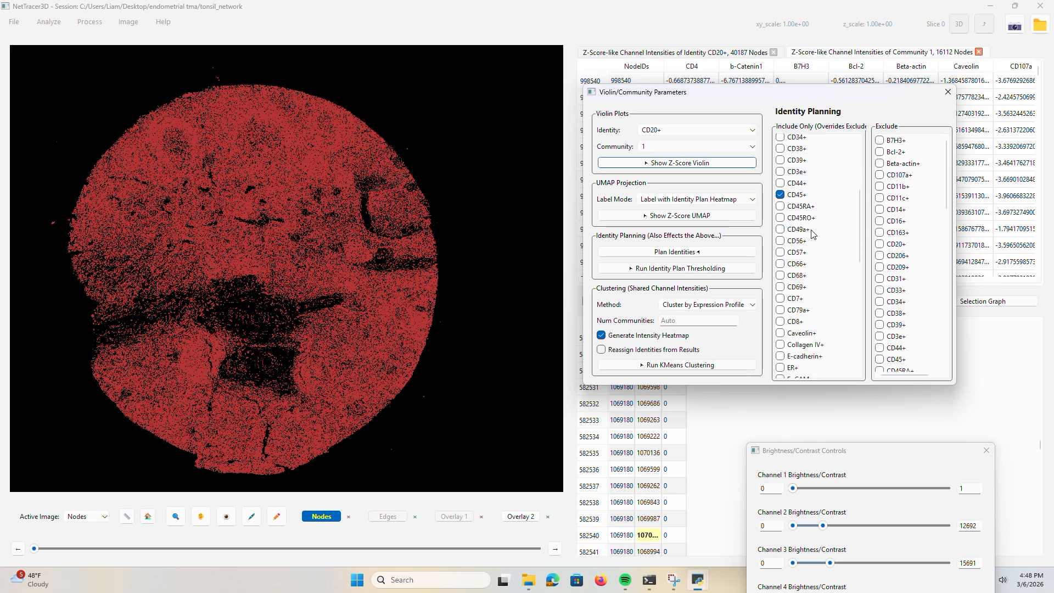
{"action": "left_click", "coordinate": [793, 299]}
- Exclude CD3e+ from the identity plan
{"action": "scroll", "coordinate": [915, 261], "scroll_direction": "down", "scroll_amount": 2}
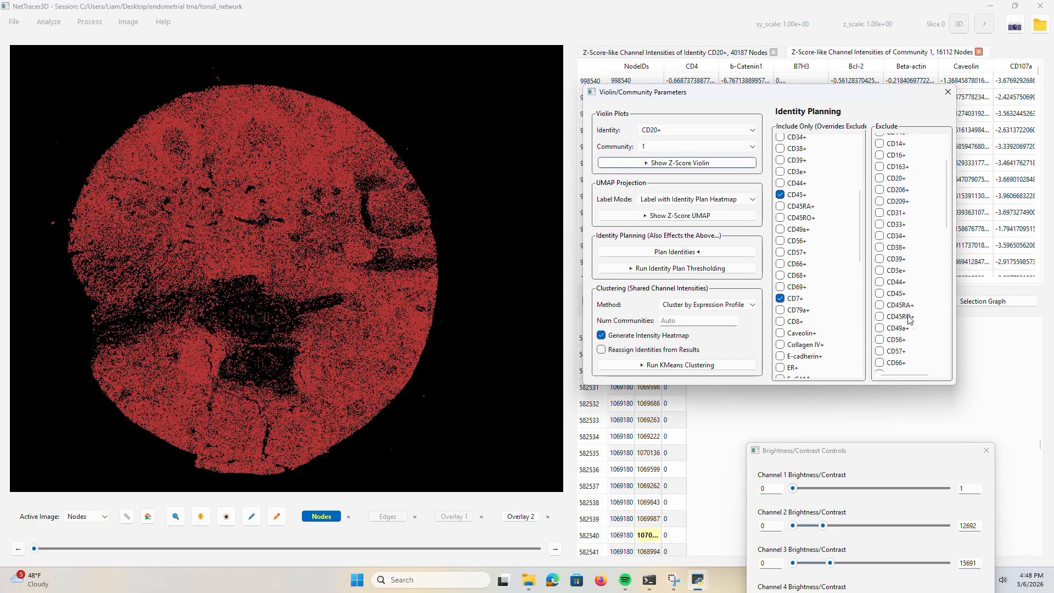
{"action": "scroll", "coordinate": [909, 234], "scroll_direction": "down", "scroll_amount": 3}
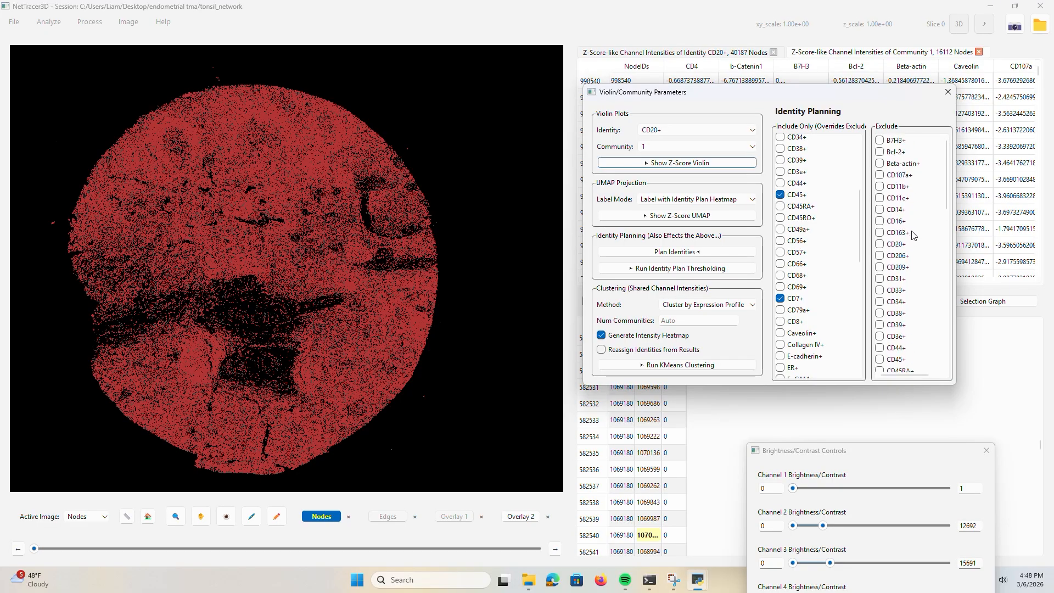
{"action": "scroll", "coordinate": [902, 321], "scroll_direction": "down", "scroll_amount": 1}
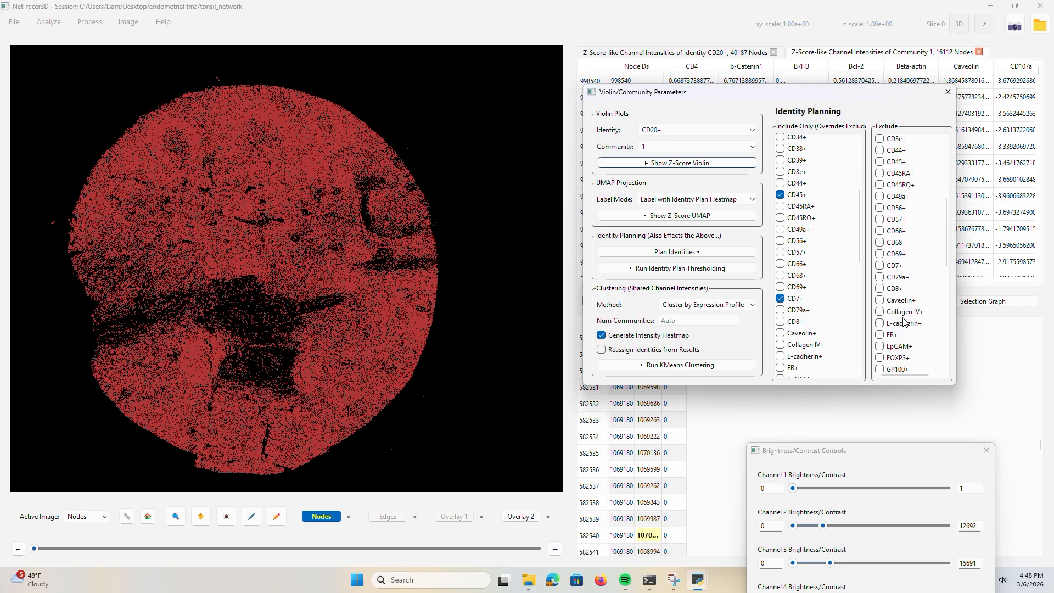
{"action": "scroll", "coordinate": [906, 274], "scroll_direction": "up", "scroll_amount": 1}
{"action": "scroll", "coordinate": [909, 220], "scroll_direction": "up", "scroll_amount": 1}
{"action": "left_click", "coordinate": [900, 204]}
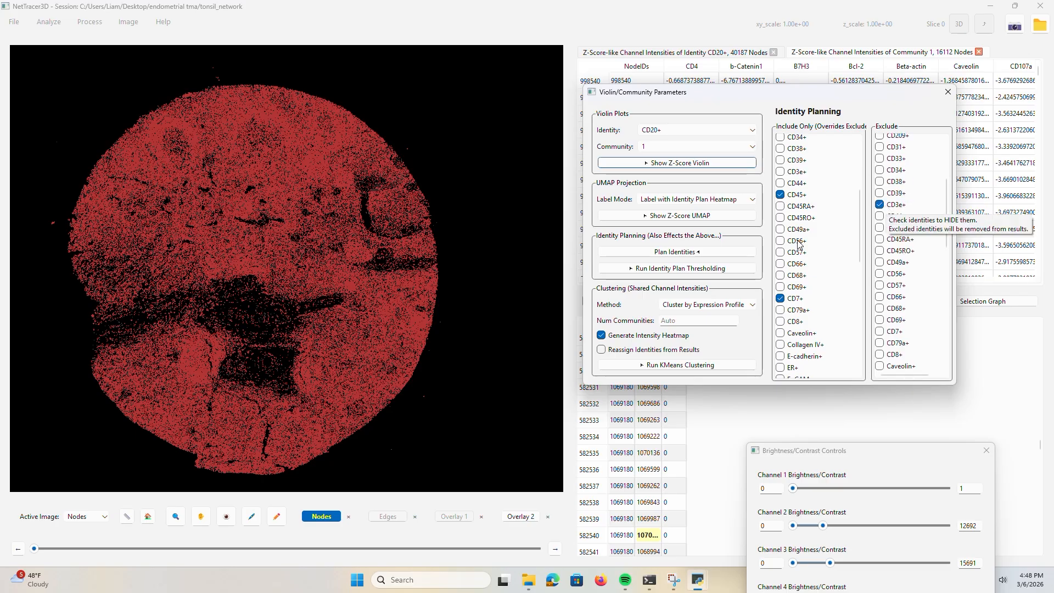
- Run the identity plan thresholding with weights of 1.00 for CD45, CD7 and CD3e and without rewarding absence
{"action": "left_click", "coordinate": [680, 217]}
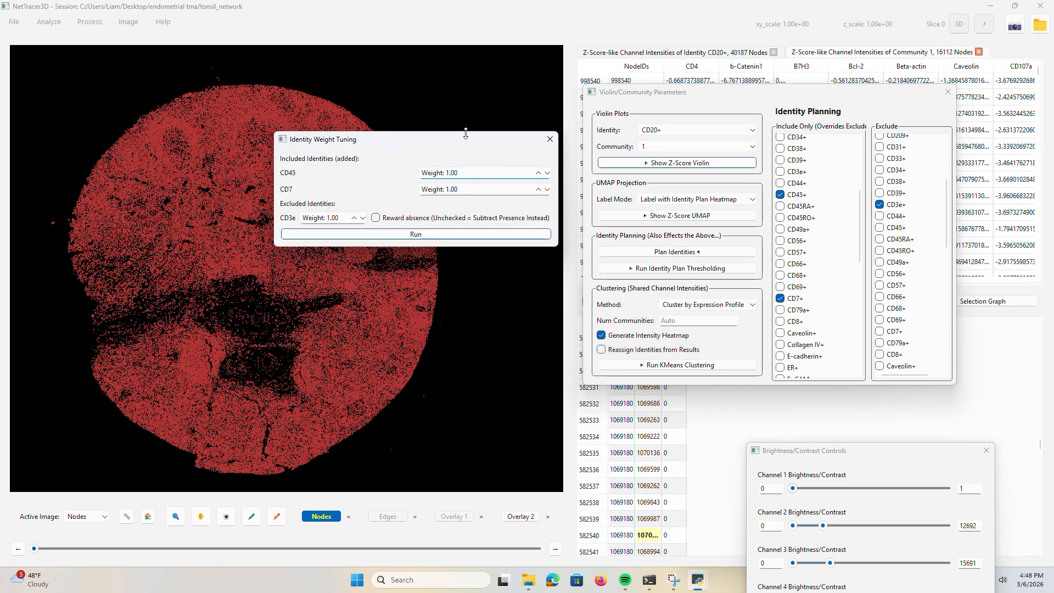
{"action": "left_click_drag", "start_coordinate": [452, 137], "coordinate": [431, 139]}
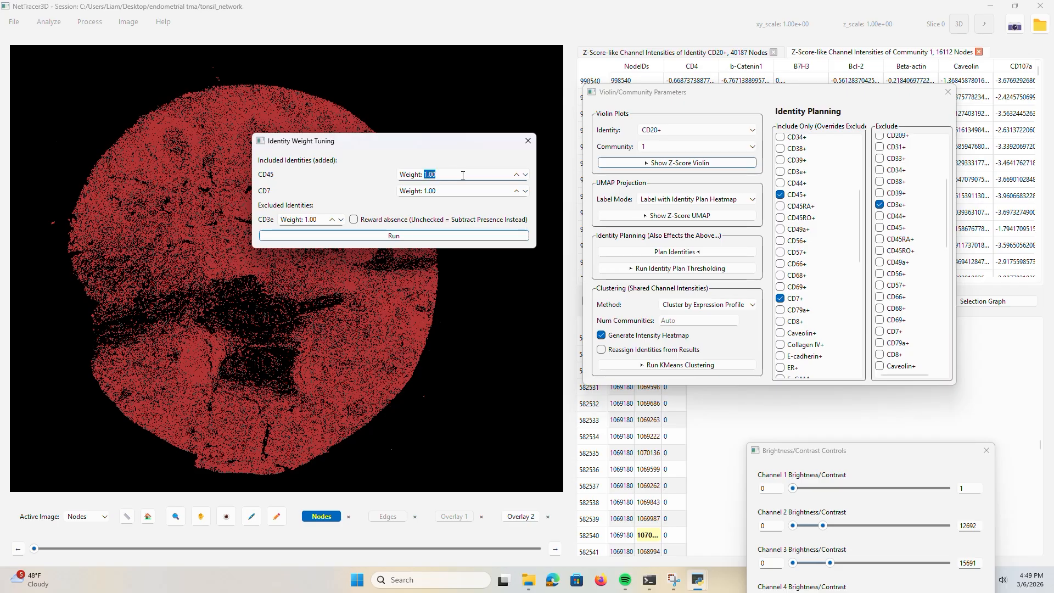
{"action": "double_click", "coordinate": [433, 190]}
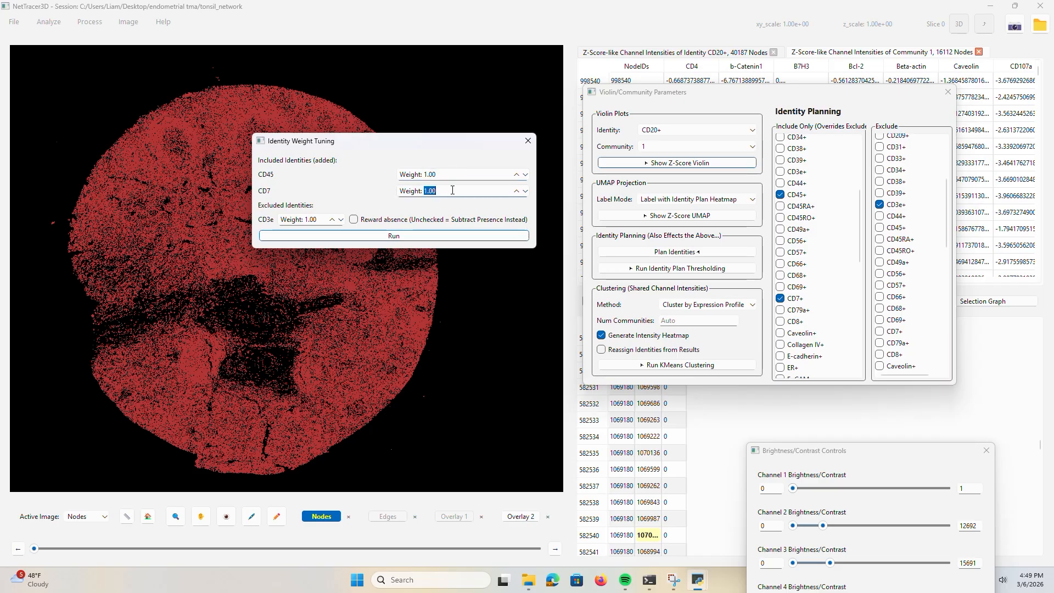
{"action": "left_click", "coordinate": [454, 190]}
{"action": "double_click", "coordinate": [432, 175]}
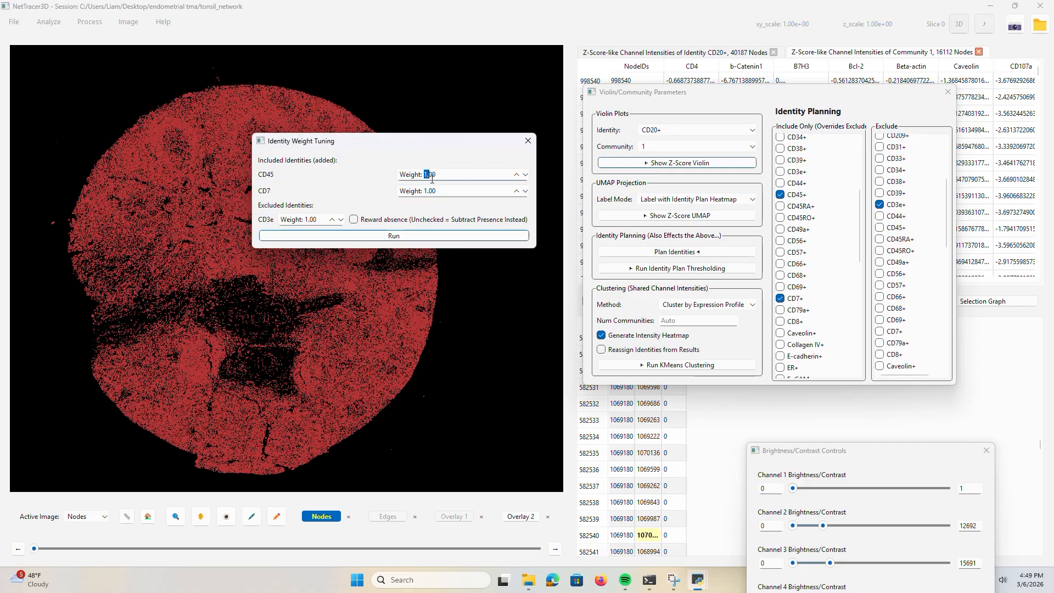
{"action": "double_click", "coordinate": [431, 191]}
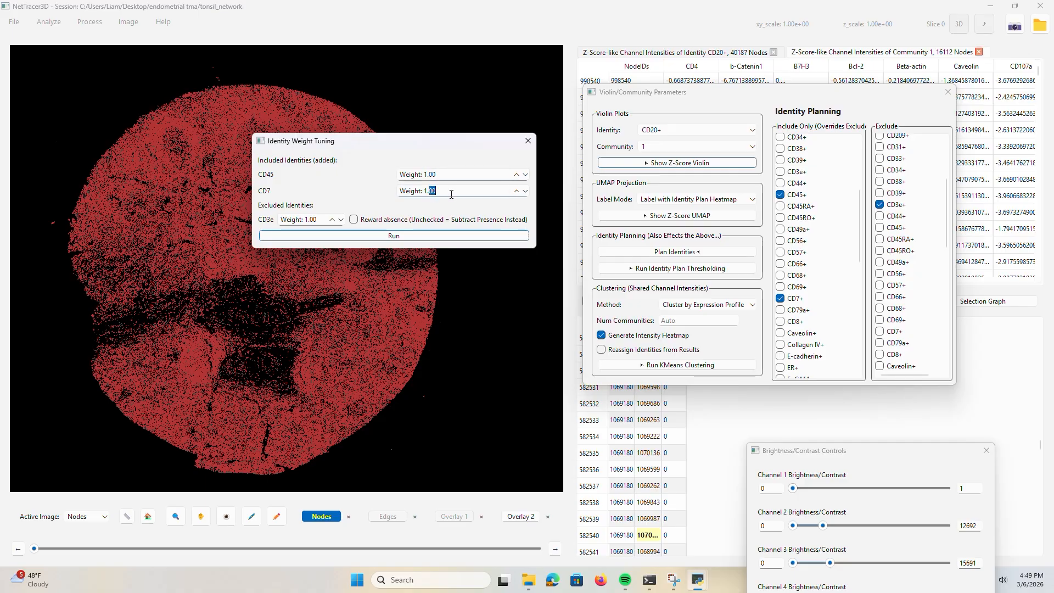
{"action": "triple_click", "coordinate": [312, 219]}
{"action": "left_click_drag", "start_coordinate": [356, 140], "coordinate": [357, 123]}
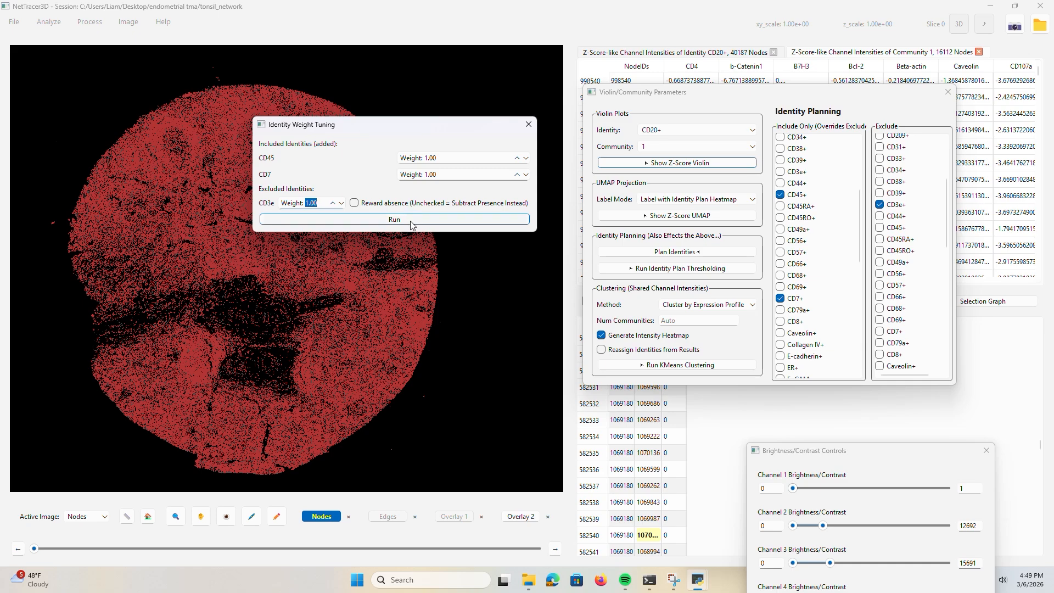
{"action": "left_click", "coordinate": [410, 220]}
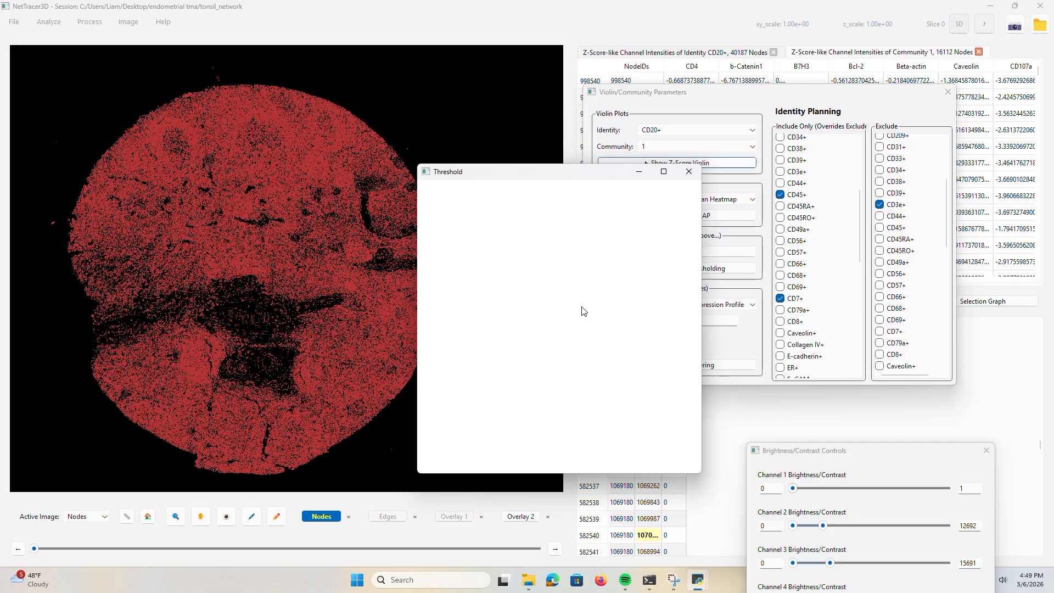
- Turn the node highlight back on to preview the nodes retained by the identity plan threshold
{"action": "left_click_drag", "start_coordinate": [536, 177], "coordinate": [282, 122]}
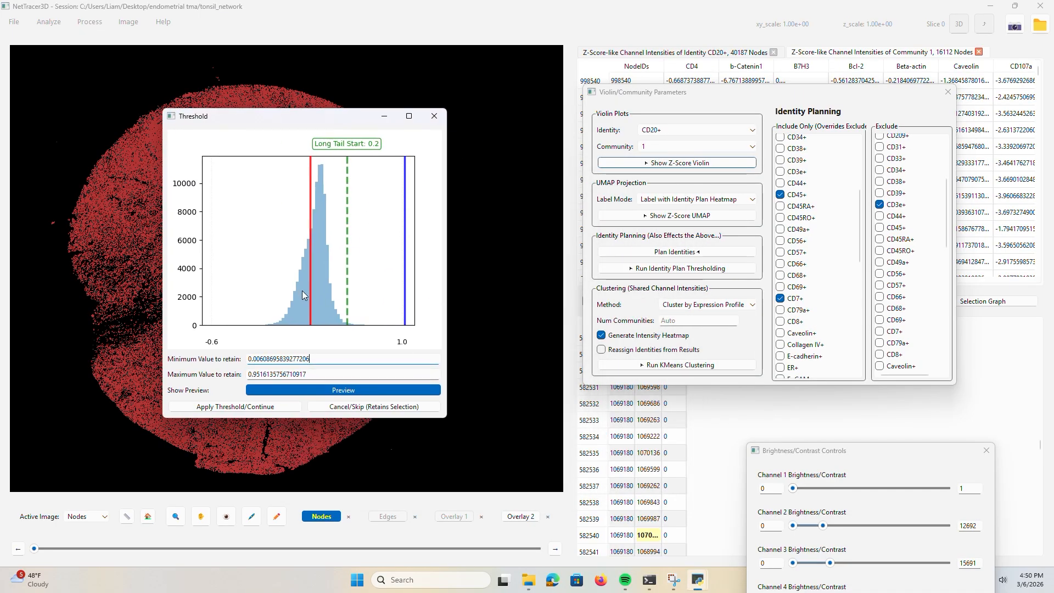
{"action": "left_click", "coordinate": [212, 519]}
{"action": "left_click", "coordinate": [226, 516]}
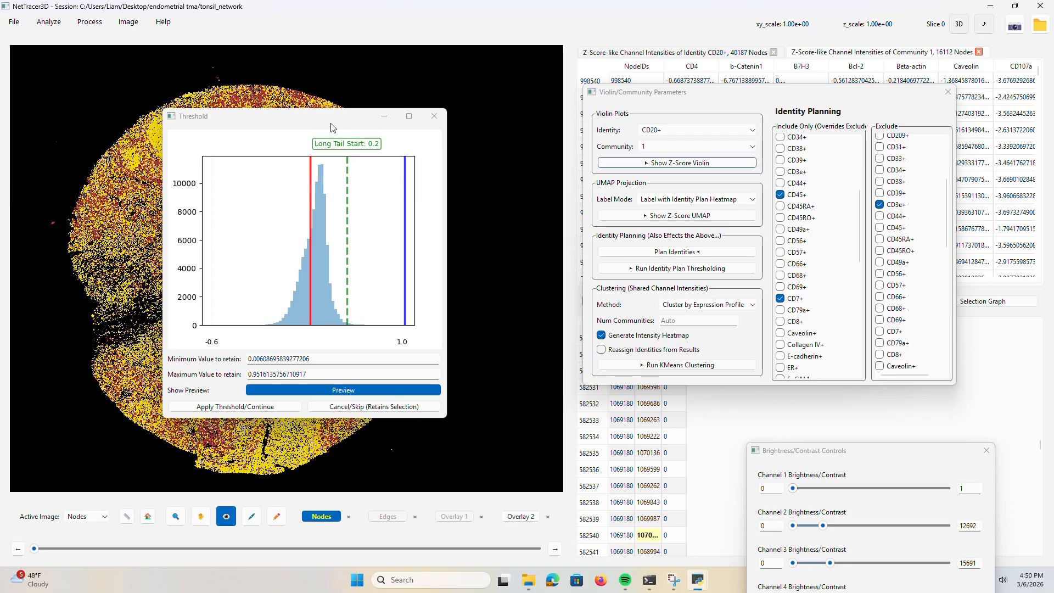
- Raise the threshold's minimum value to retain to about 0.158 on the histogram, keeping the Threshold window clear of the highlighted nodes
{"action": "left_click_drag", "start_coordinate": [331, 116], "coordinate": [545, 88]}
{"action": "left_click_drag", "start_coordinate": [524, 183], "coordinate": [548, 183]}
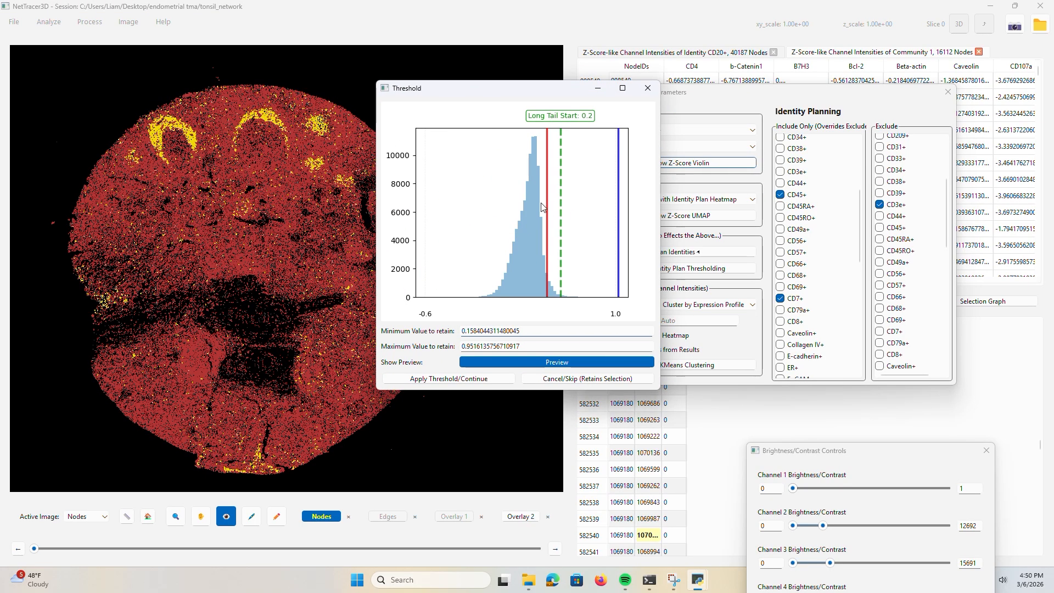
{"action": "left_click_drag", "start_coordinate": [461, 90], "coordinate": [509, 141]}
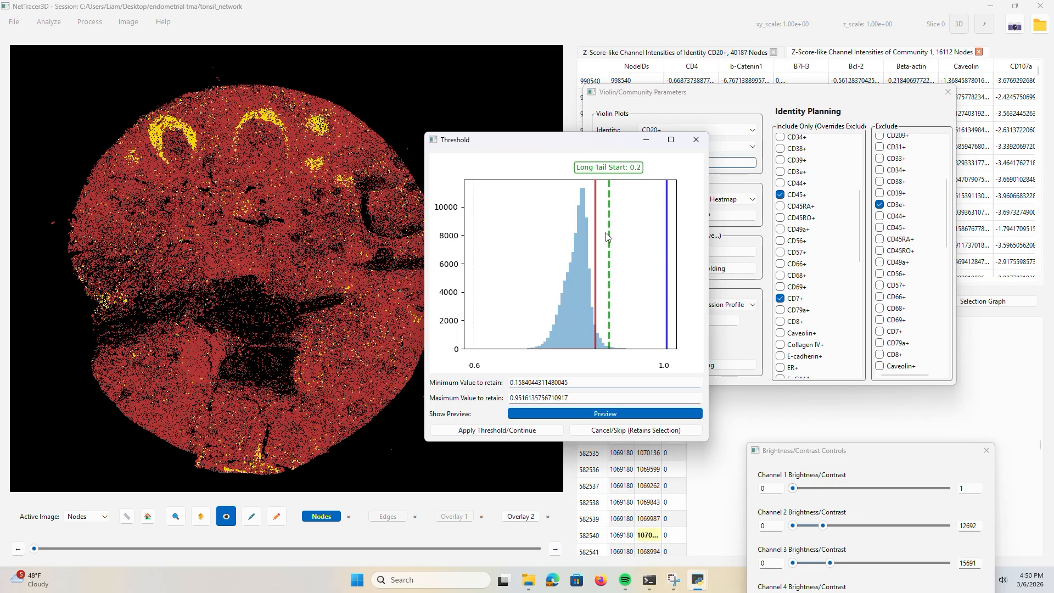
- Clear the highlight of the nodes retained by the threshold preview in the image
{"action": "mouse_move", "coordinate": [701, 572]}
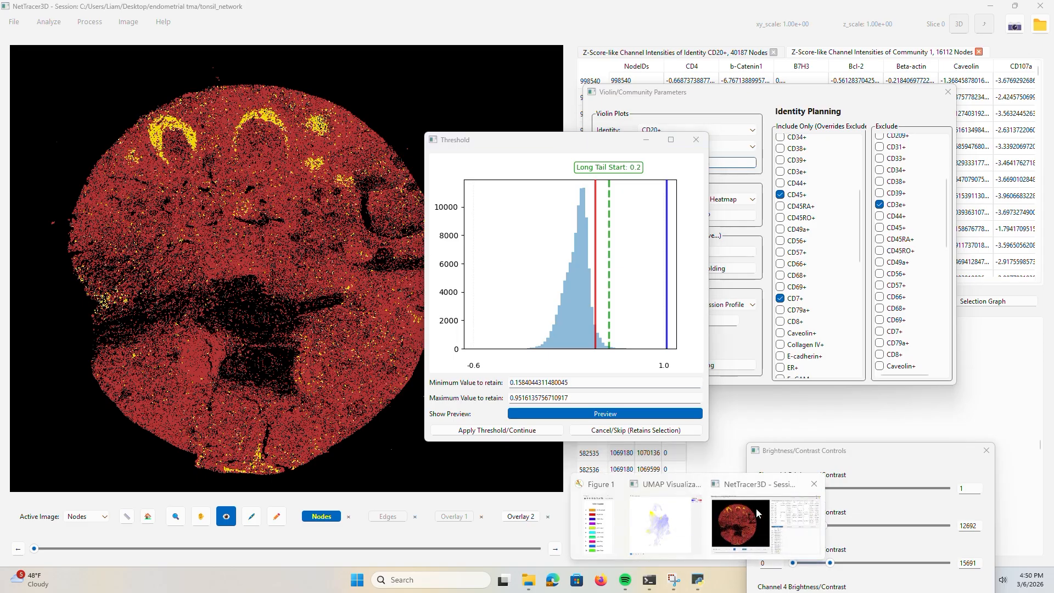
{"action": "left_click", "coordinate": [661, 499]}
{"action": "left_click", "coordinate": [44, 296]}
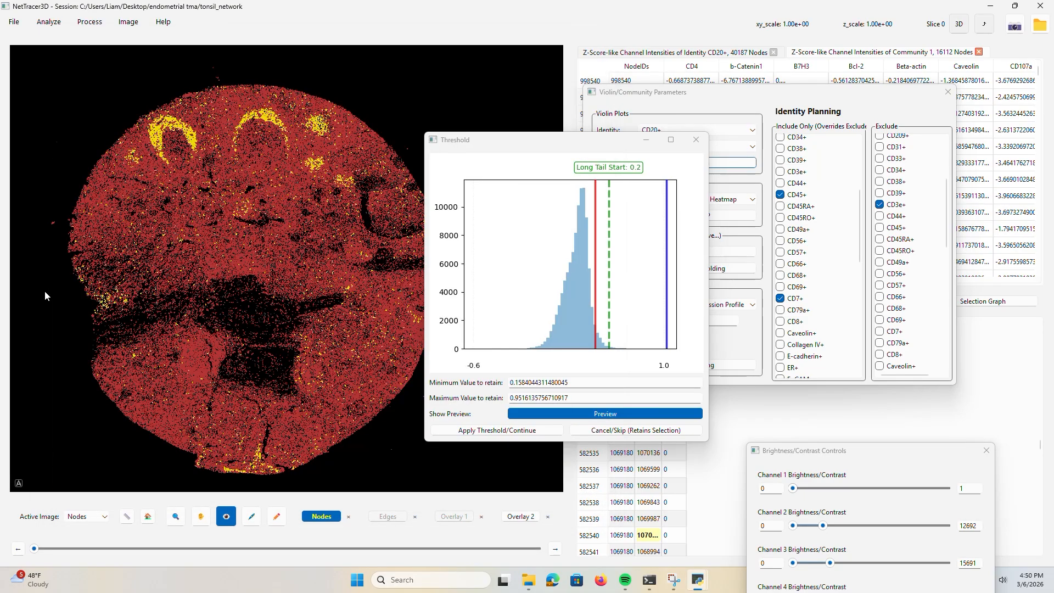
{"action": "left_click", "coordinate": [78, 305]}
- Bring up the UMAP Visualization window and arrange it beside the node image and the Threshold window
{"action": "mouse_move", "coordinate": [704, 587]}
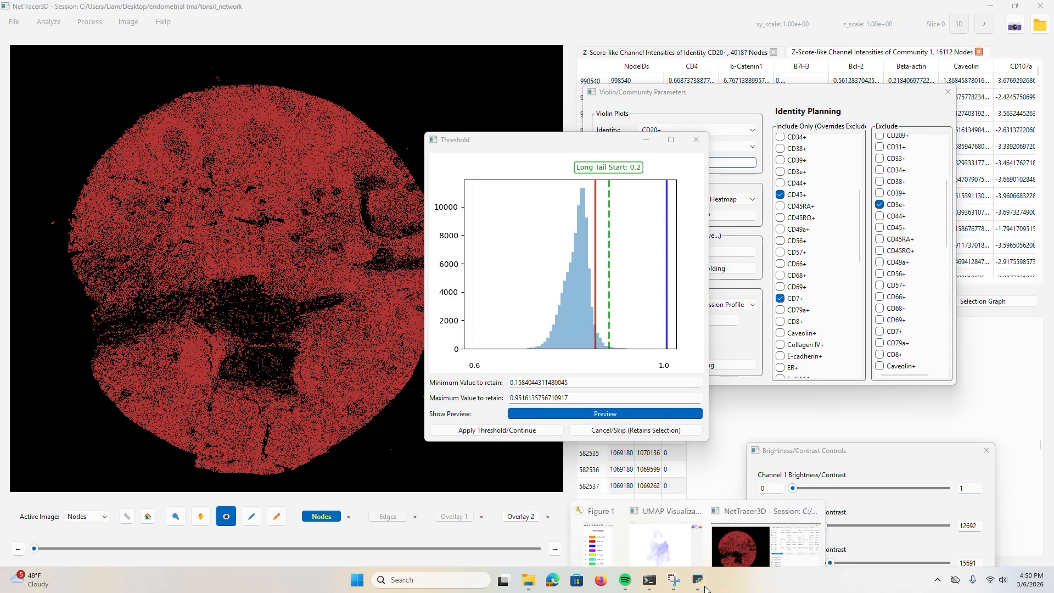
{"action": "left_click", "coordinate": [664, 540]}
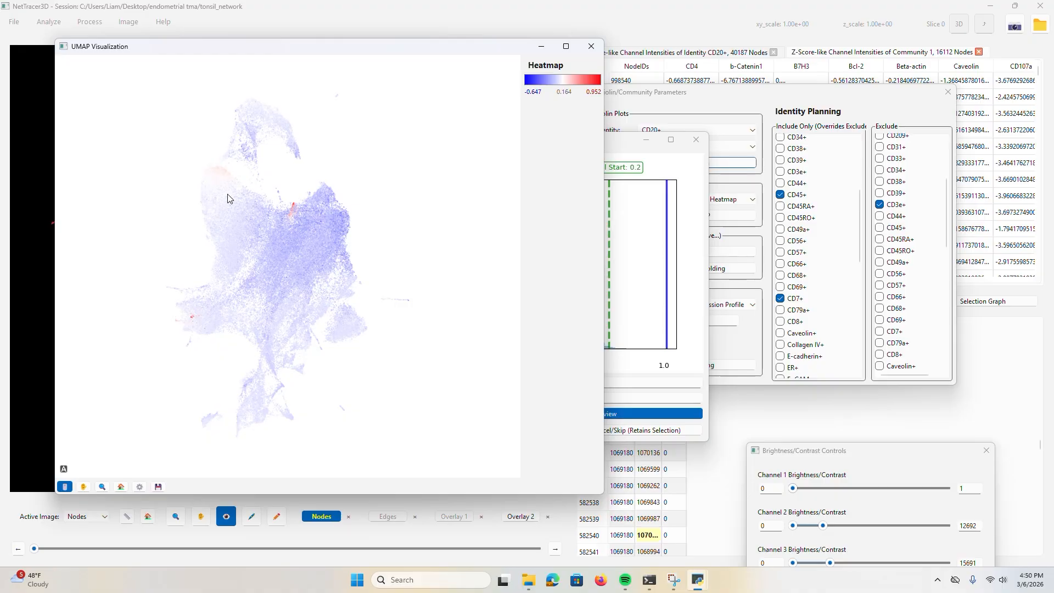
{"action": "left_click_drag", "start_coordinate": [243, 50], "coordinate": [774, 99]}
{"action": "left_click_drag", "start_coordinate": [570, 143], "coordinate": [365, 237]}
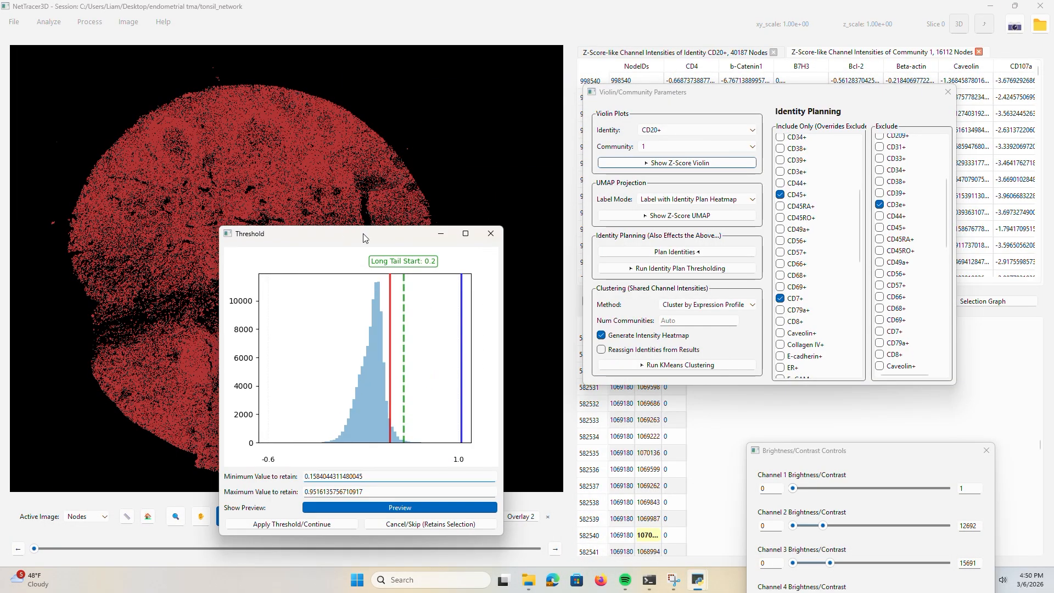
{"action": "mouse_move", "coordinate": [702, 582]}
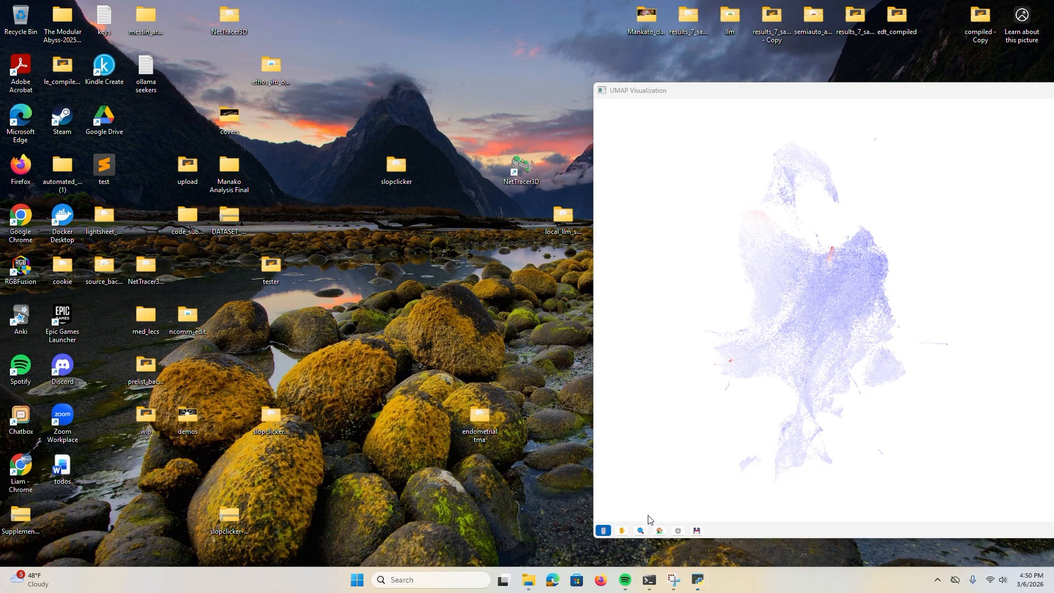
{"action": "left_click", "coordinate": [649, 519]}
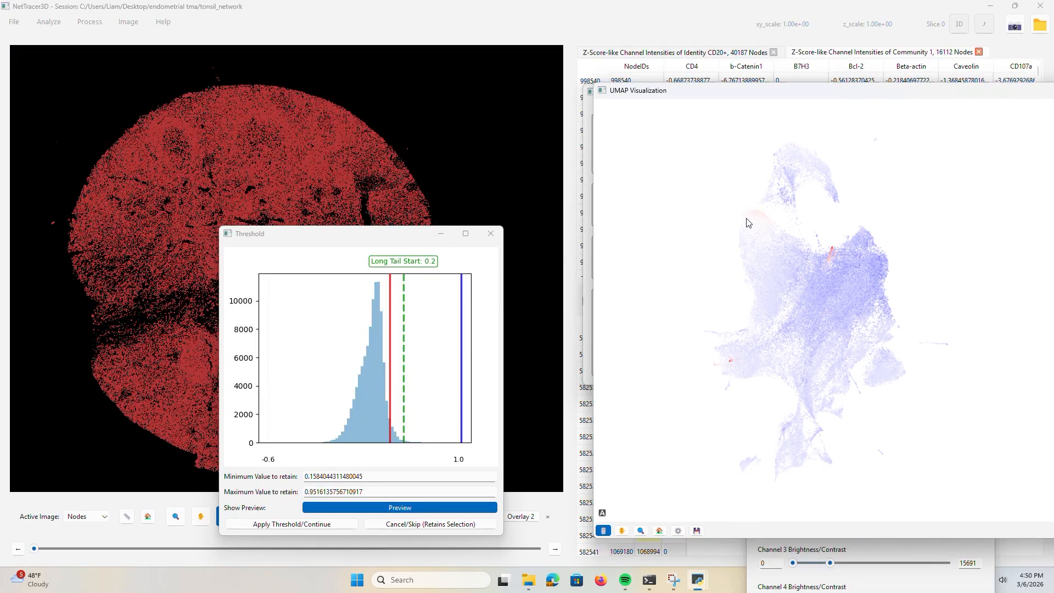
- Select the pale red UMAP cluster and then the small red central cluster to locate their nodes in the tonsil image
{"action": "mouse_move", "coordinate": [767, 219]}
{"action": "left_mouse_down"}
{"action": "mouse_move", "coordinate": [736, 223]}
{"action": "mouse_move", "coordinate": [775, 230]}
{"action": "mouse_move", "coordinate": [764, 214]}
{"action": "left_mouse_up"}
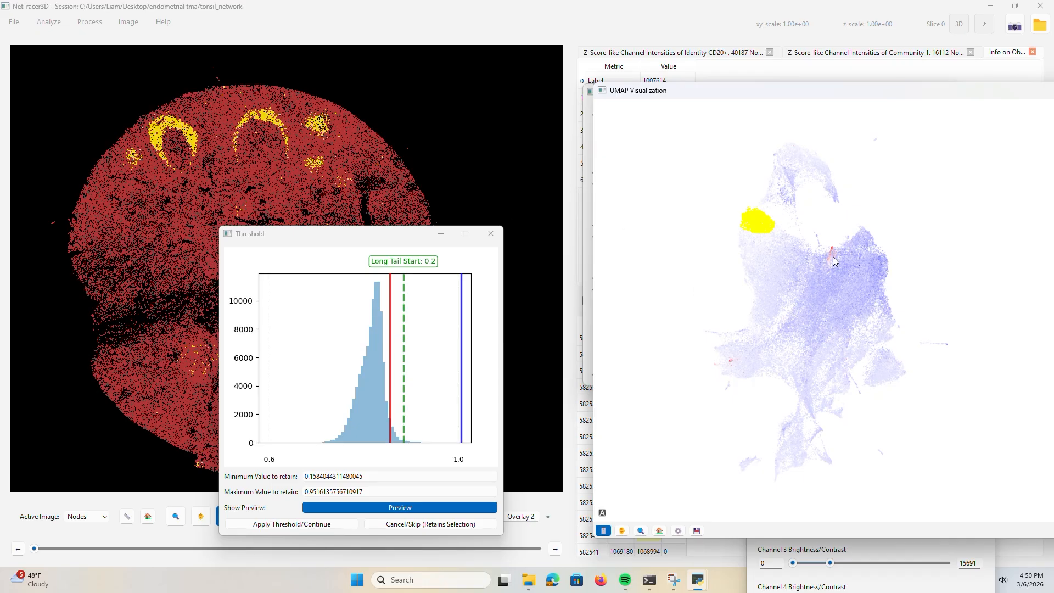
{"action": "left_click_drag", "start_coordinate": [832, 255], "coordinate": [830, 257]}
{"action": "mouse_move", "coordinate": [394, 234]}
{"action": "left_mouse_down"}
{"action": "mouse_move", "coordinate": [430, 354]}
{"action": "mouse_move", "coordinate": [358, 375]}
{"action": "left_mouse_up"}
{"action": "left_click", "coordinate": [801, 399]}
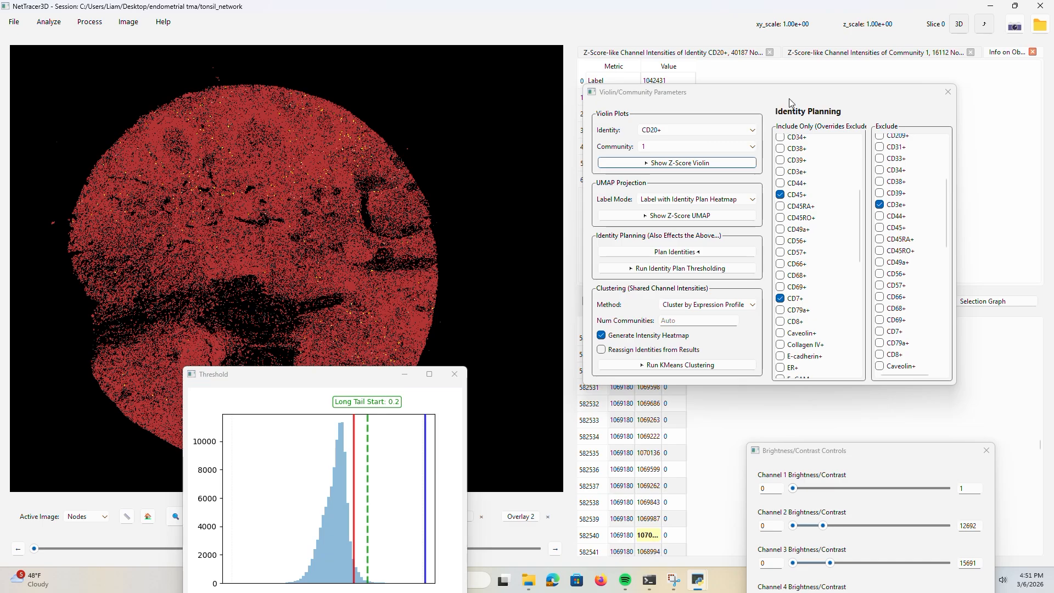
- Select the small red cluster at the UMAP's lower-left edge and uncover the tonsil image to locate its nodes
{"action": "left_click_drag", "start_coordinate": [788, 97], "coordinate": [663, 404]}
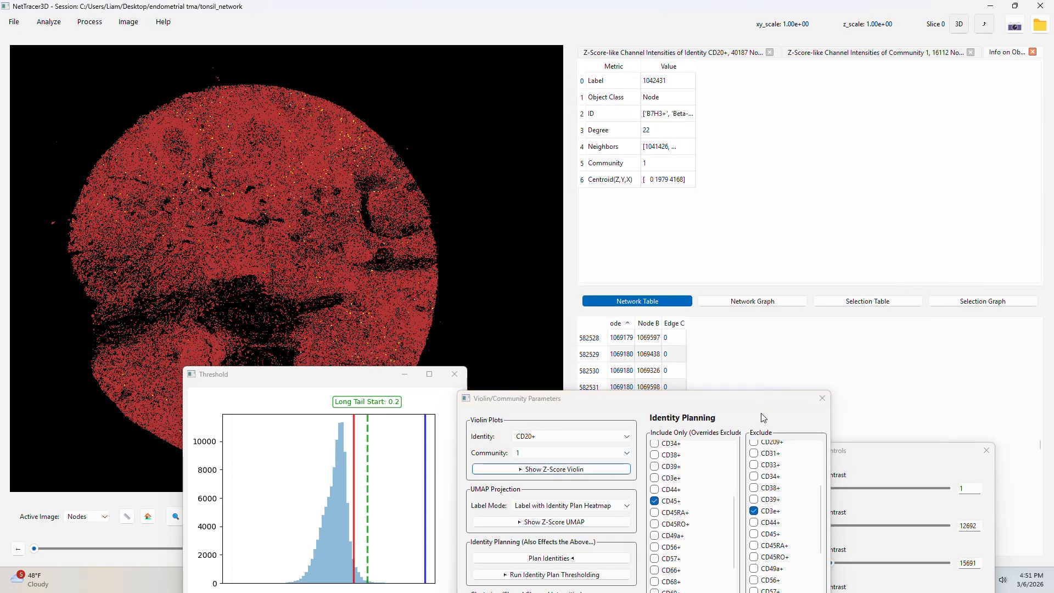
{"action": "left_click_drag", "start_coordinate": [766, 399], "coordinate": [473, 166]}
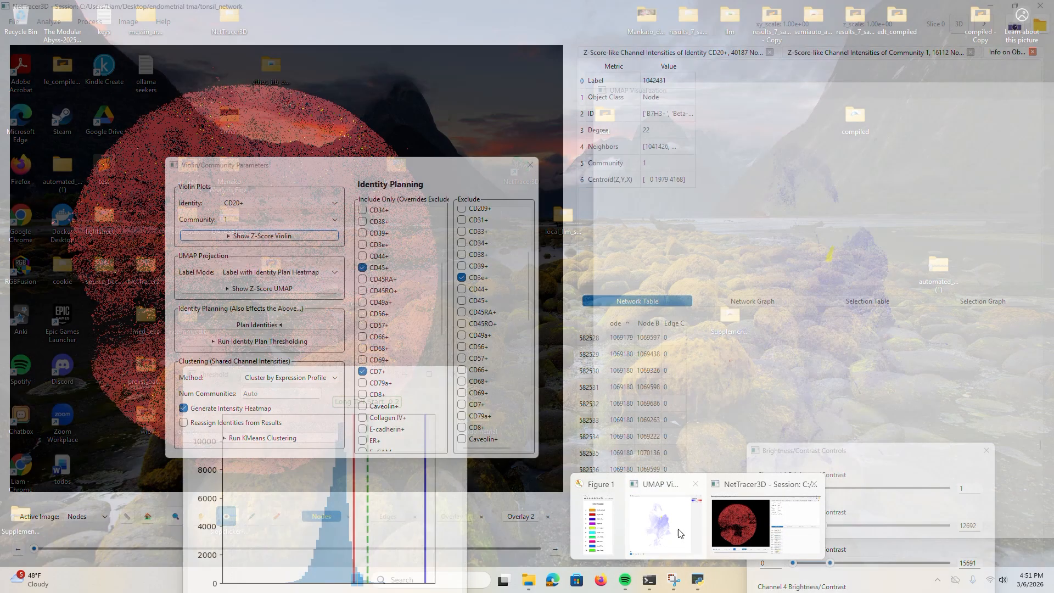
{"action": "left_click", "coordinate": [680, 534]}
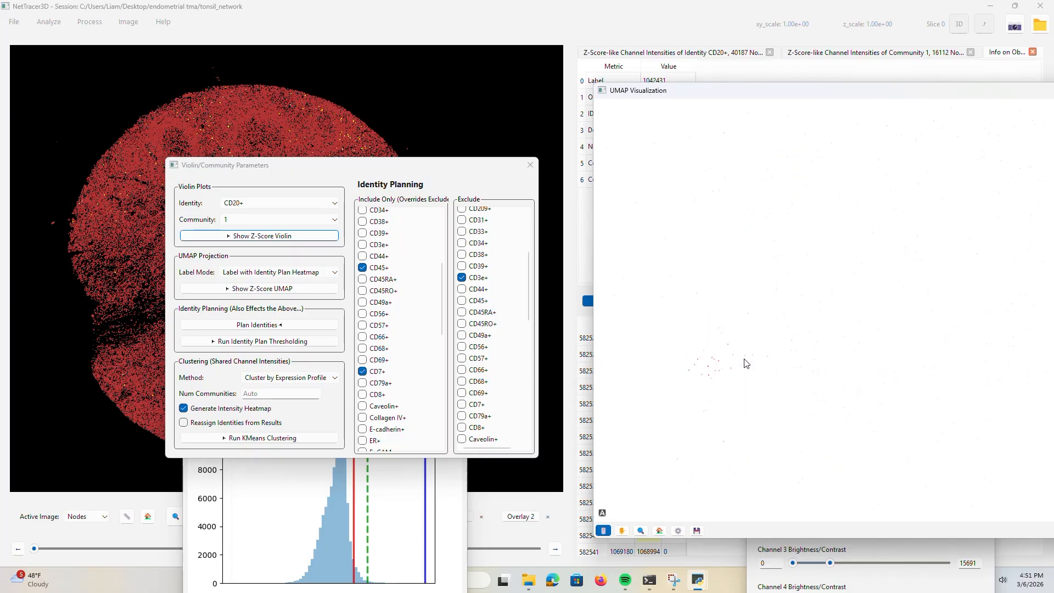
{"action": "mouse_move", "coordinate": [738, 363]}
{"action": "left_mouse_down"}
{"action": "mouse_move", "coordinate": [678, 377]}
{"action": "mouse_move", "coordinate": [726, 357]}
{"action": "left_mouse_up"}
{"action": "mouse_move", "coordinate": [343, 165]}
{"action": "left_mouse_down"}
{"action": "mouse_move", "coordinate": [434, 226]}
{"action": "mouse_move", "coordinate": [724, 336]}
{"action": "mouse_move", "coordinate": [741, 565]}
{"action": "mouse_move", "coordinate": [364, 351]}
{"action": "mouse_move", "coordinate": [678, 181]}
{"action": "left_mouse_up"}
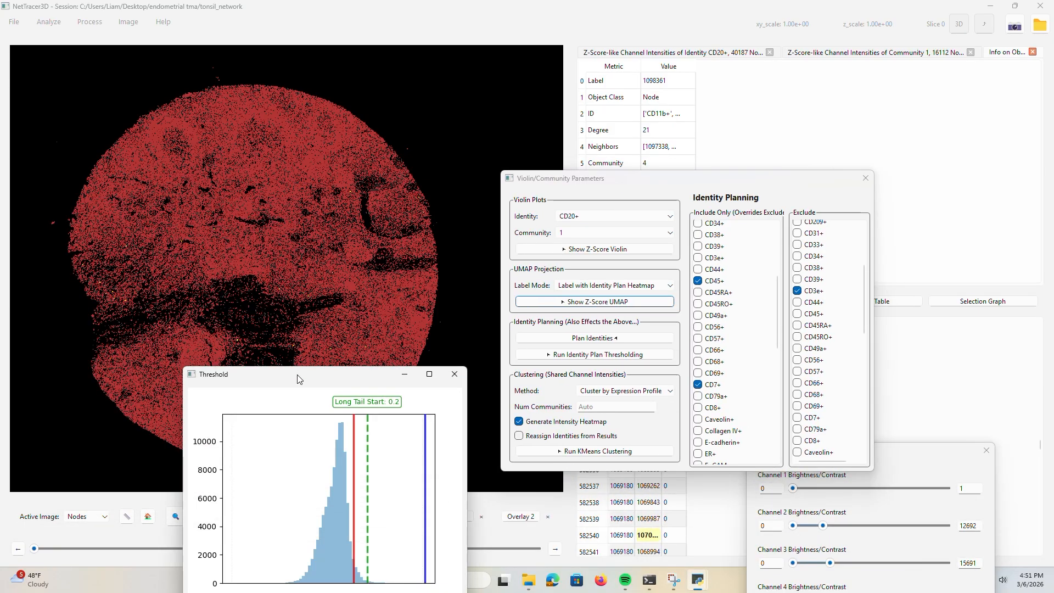
{"action": "left_click_drag", "start_coordinate": [297, 379], "coordinate": [351, 134]}
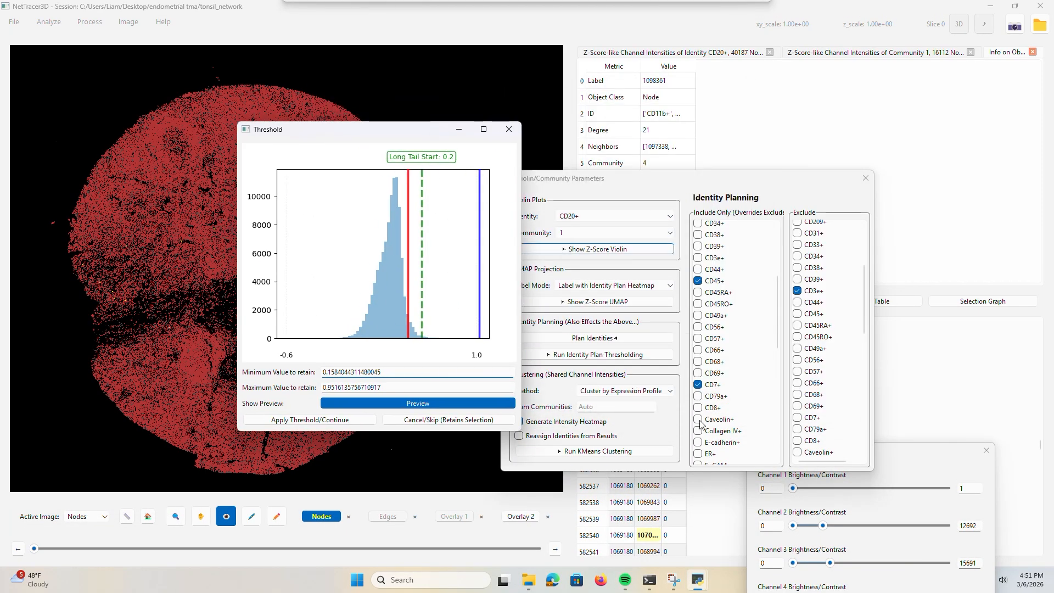
- Close the UMAP Visualization and Threshold windows without applying the threshold, and move the Violin/Community Parameters dialog clear of the image
{"action": "mouse_move", "coordinate": [697, 580]}
{"action": "left_click", "coordinate": [675, 521]}
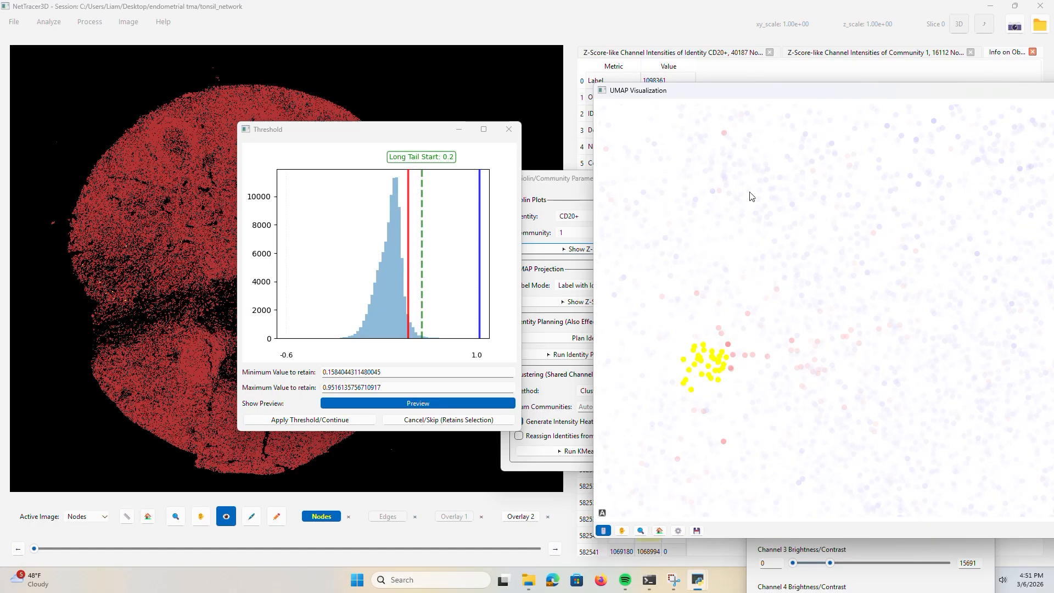
{"action": "scroll", "coordinate": [793, 256], "scroll_direction": "down", "scroll_amount": 8}
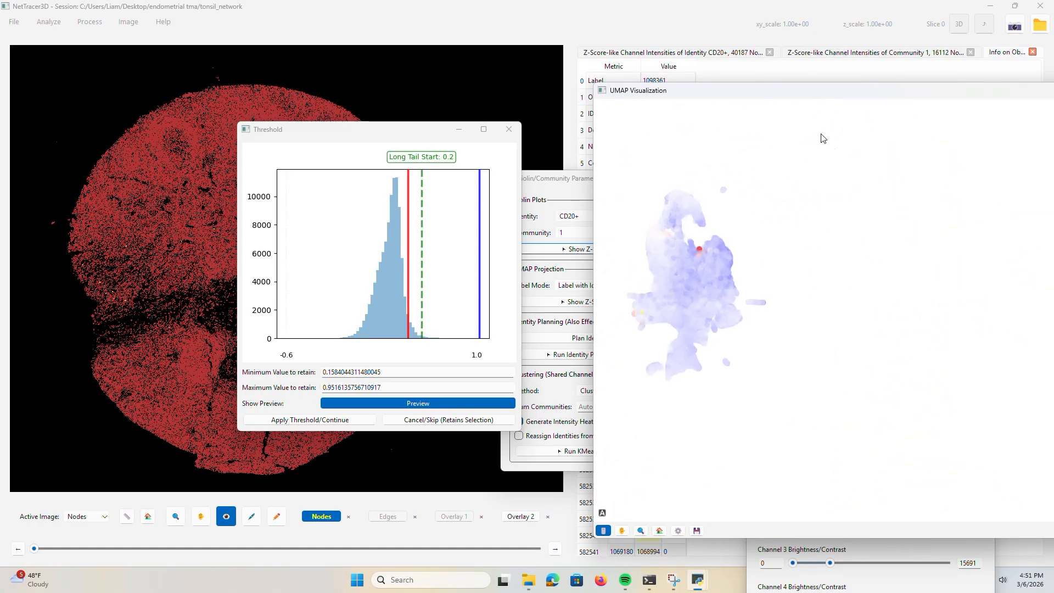
{"action": "left_click_drag", "start_coordinate": [805, 90], "coordinate": [466, 179]}
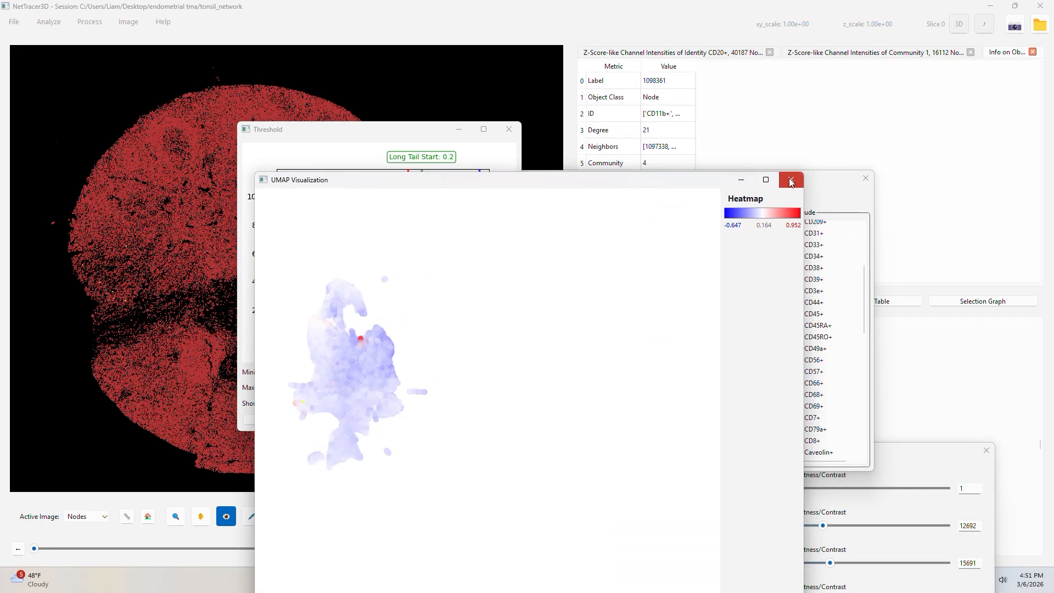
{"action": "left_click", "coordinate": [791, 182]}
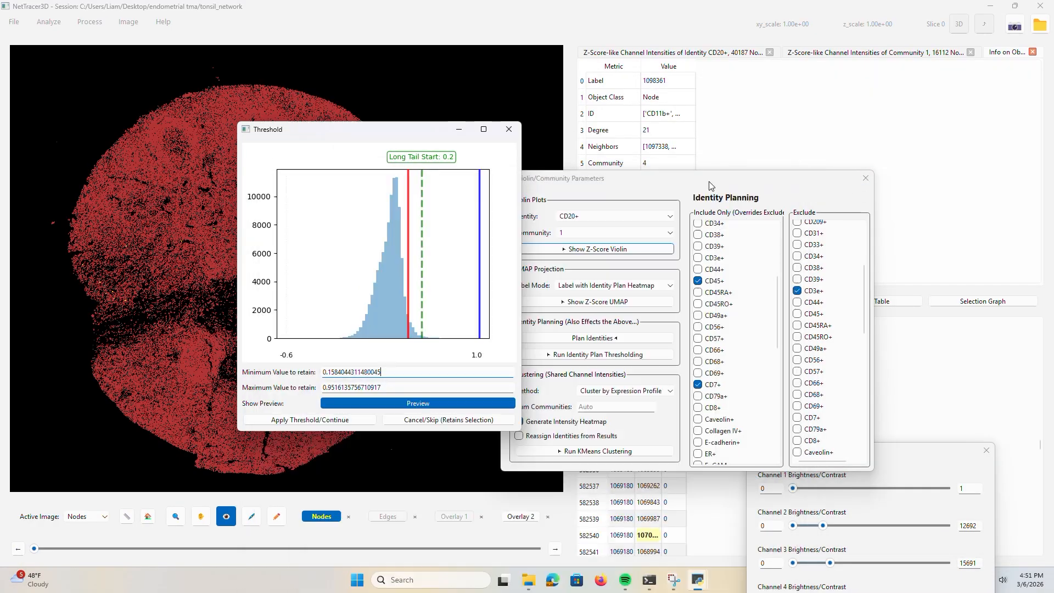
{"action": "left_click", "coordinate": [509, 129]}
{"action": "left_click_drag", "start_coordinate": [585, 179], "coordinate": [604, 130]}
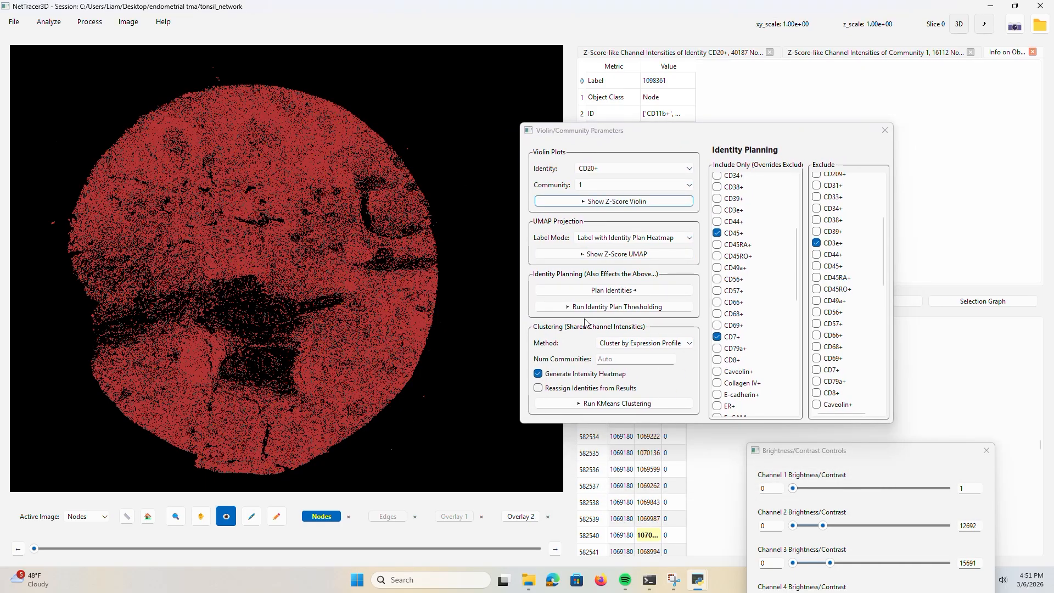
- Run KMeans clustering by expression profile with 10 communities and an intensity heatmap
{"action": "left_click", "coordinate": [609, 357]}
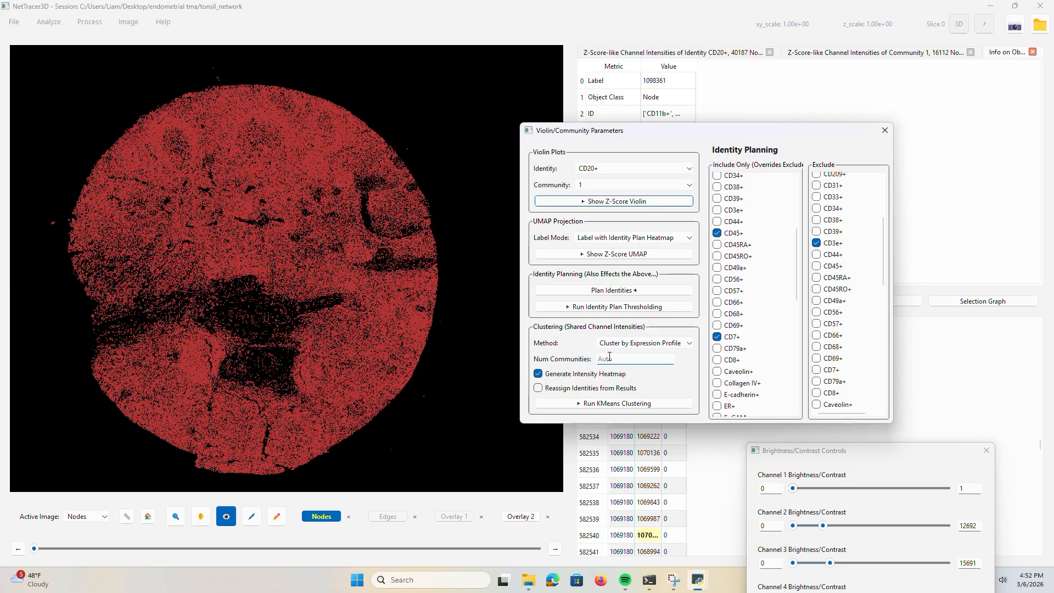
{"action": "left_click", "coordinate": [658, 349]}
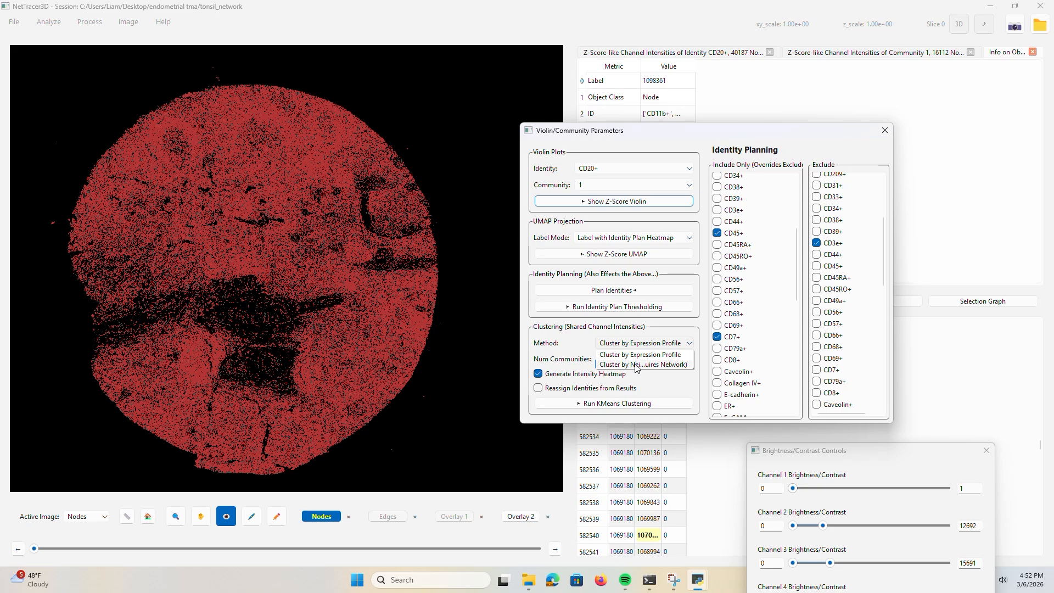
{"action": "left_click", "coordinate": [636, 364]}
{"action": "left_click", "coordinate": [660, 344]}
{"action": "left_click", "coordinate": [653, 354]}
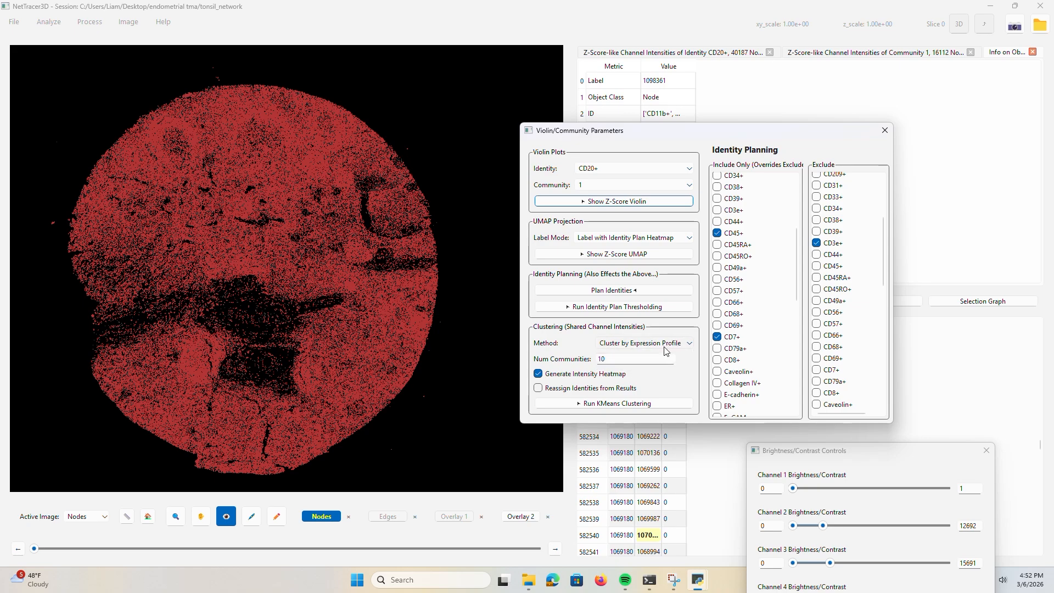
{"action": "left_click", "coordinate": [617, 406]}
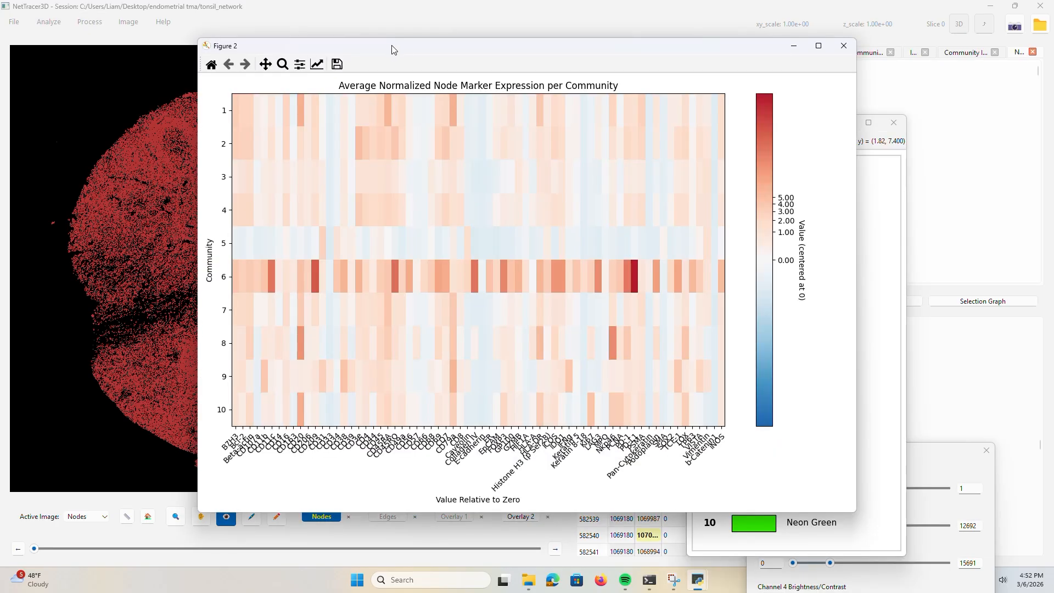
- Move the marker expression heatmap aside and generate a color-coded community overlay of the nodes
{"action": "left_click_drag", "start_coordinate": [393, 50], "coordinate": [544, 64]}
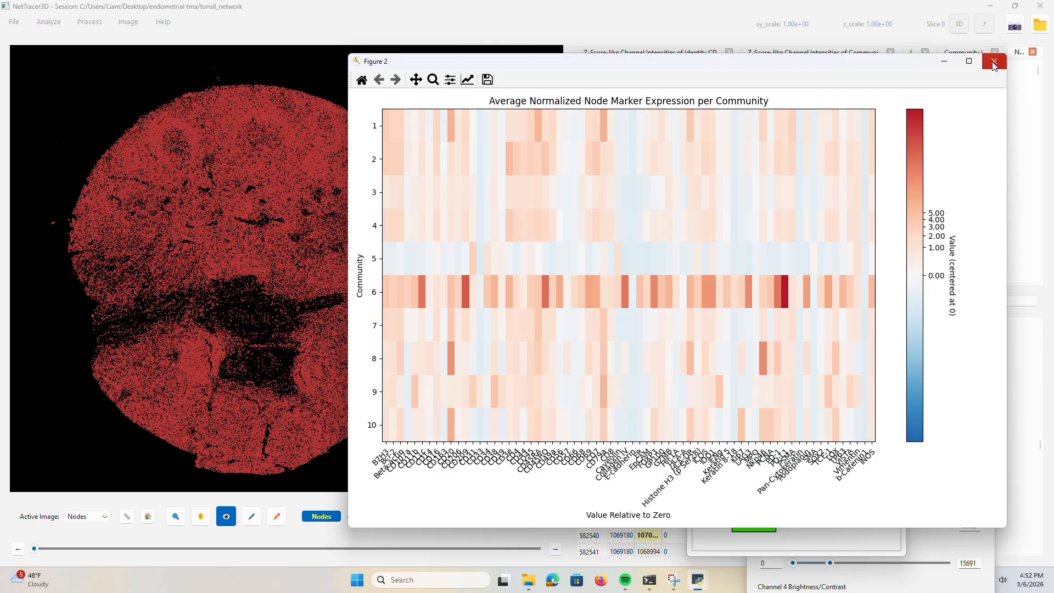
{"action": "left_click_drag", "start_coordinate": [826, 66], "coordinate": [875, 301]}
{"action": "left_click", "coordinate": [49, 21]}
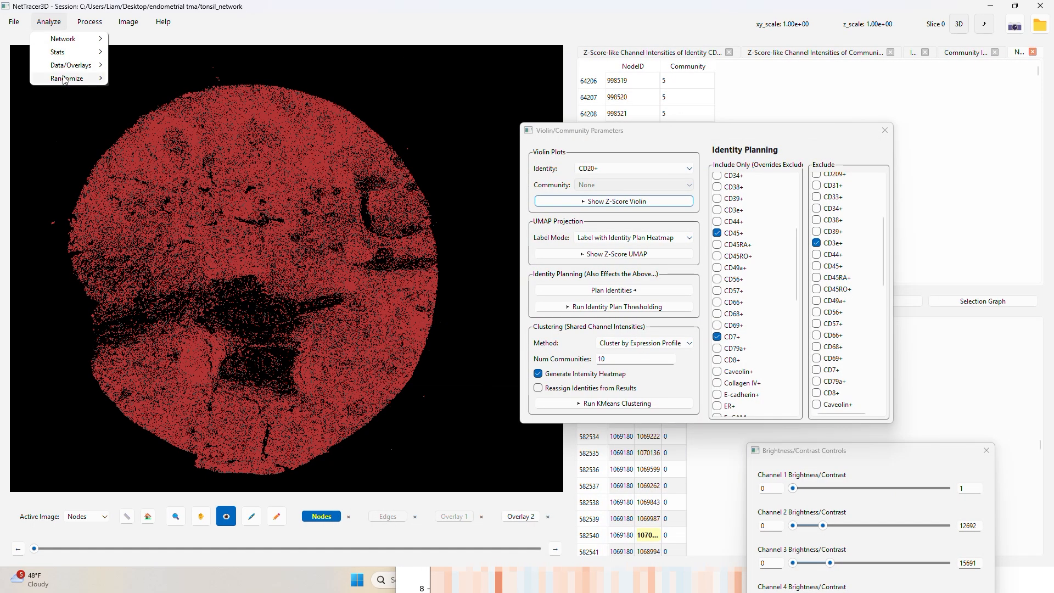
{"action": "mouse_move", "coordinate": [72, 65]}
{"action": "left_click", "coordinate": [150, 104]}
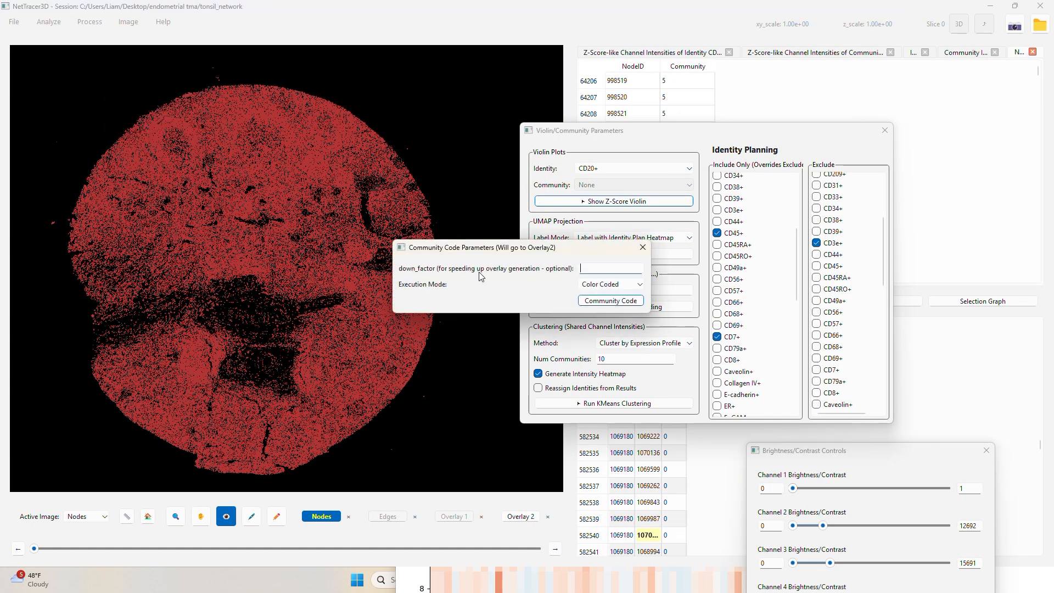
{"action": "left_click", "coordinate": [609, 301]}
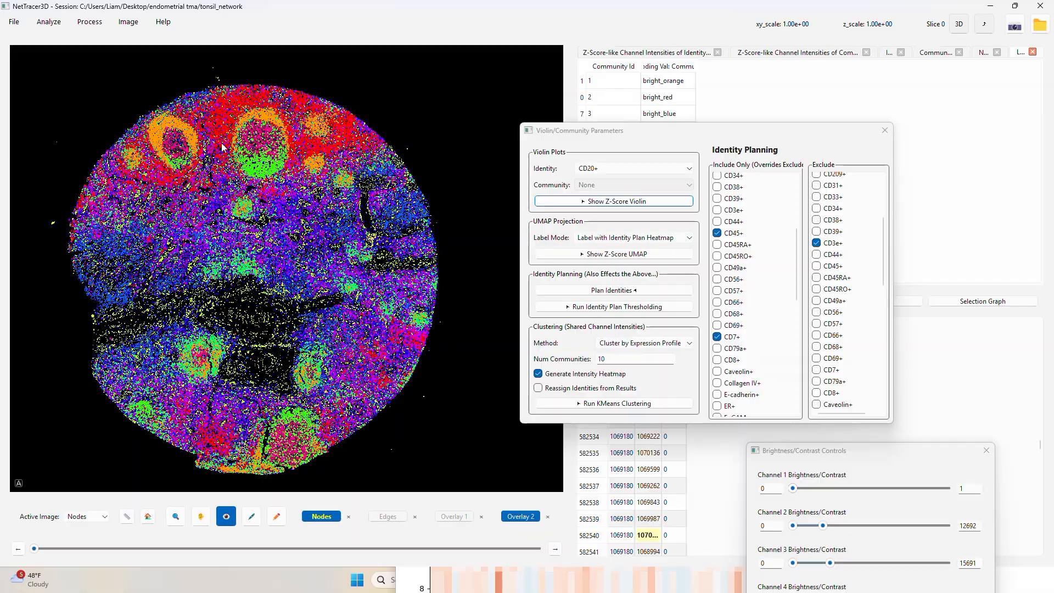
- Examine the distribution of the color-coded communities around the follicles, the vessel and the surrounding tonsil tissue
{"action": "scroll", "coordinate": [251, 127], "scroll_direction": "up", "scroll_amount": 5}
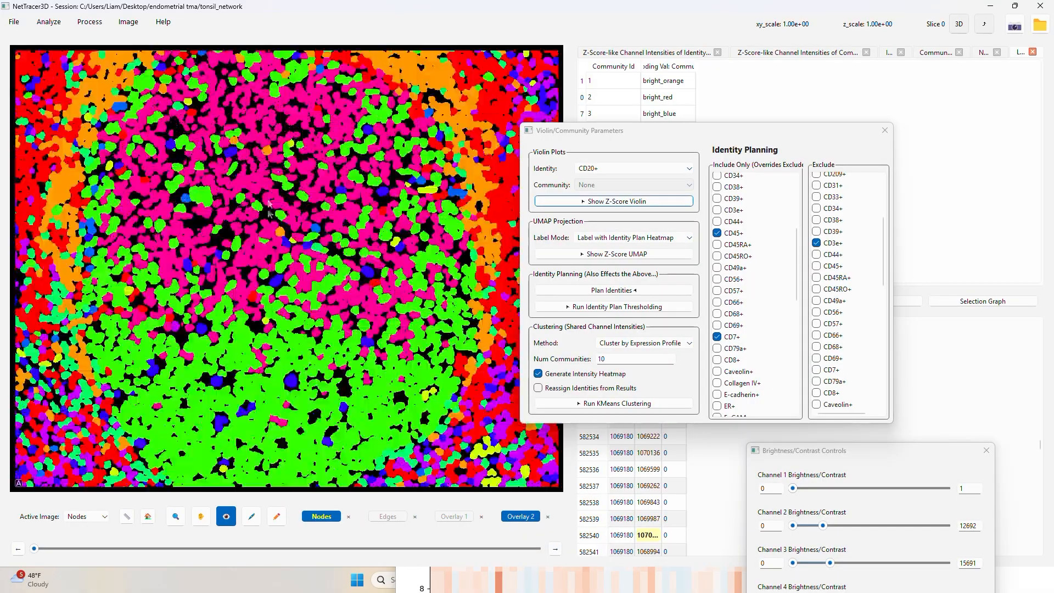
{"action": "scroll", "coordinate": [280, 208], "scroll_direction": "down", "scroll_amount": 5}
{"action": "scroll", "coordinate": [354, 298], "scroll_direction": "up", "scroll_amount": 4}
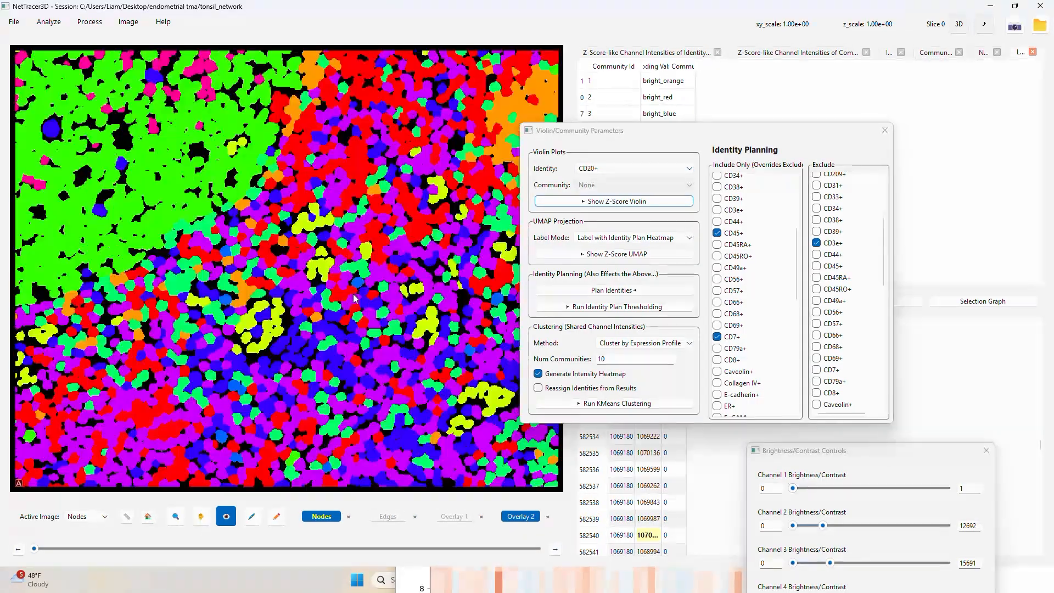
{"action": "scroll", "coordinate": [355, 298], "scroll_direction": "down", "scroll_amount": 4}
{"action": "scroll", "coordinate": [335, 337], "scroll_direction": "down", "scroll_amount": 2}
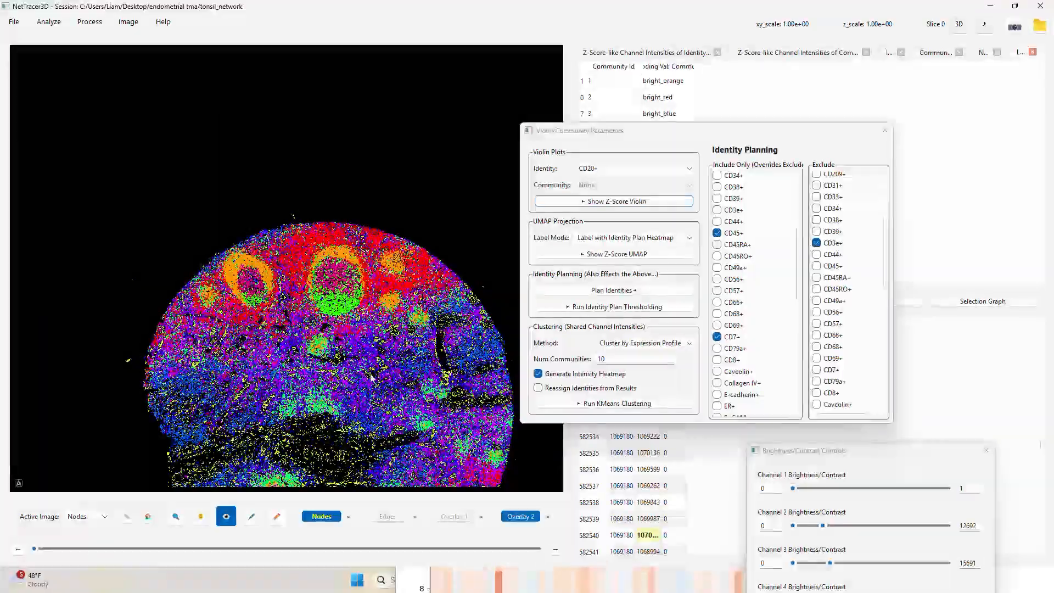
{"action": "scroll", "coordinate": [371, 378], "scroll_direction": "up", "scroll_amount": 5}
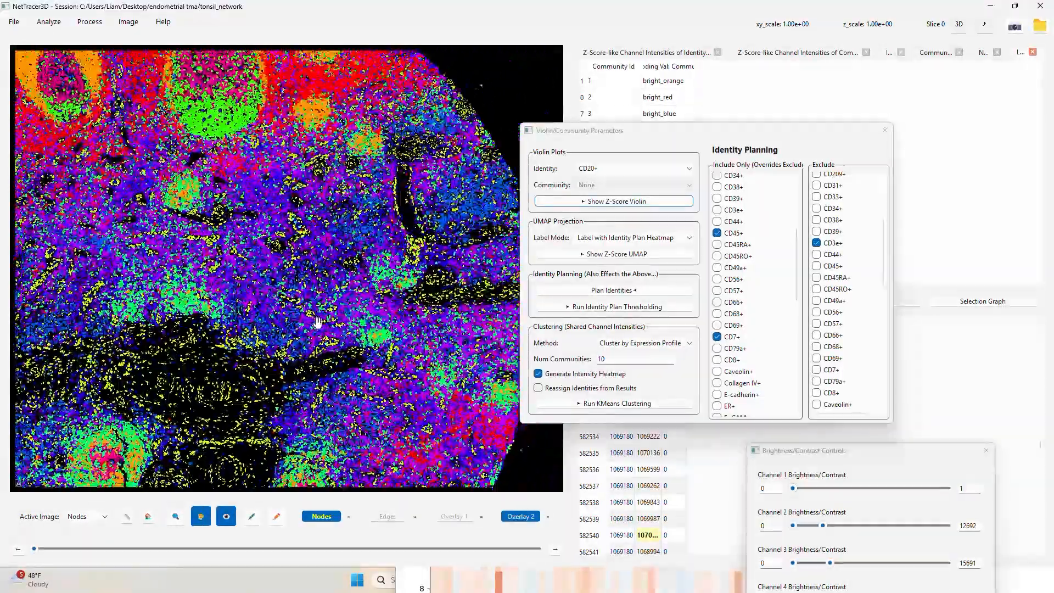
{"action": "scroll", "coordinate": [373, 190], "scroll_direction": "up", "scroll_amount": 4}
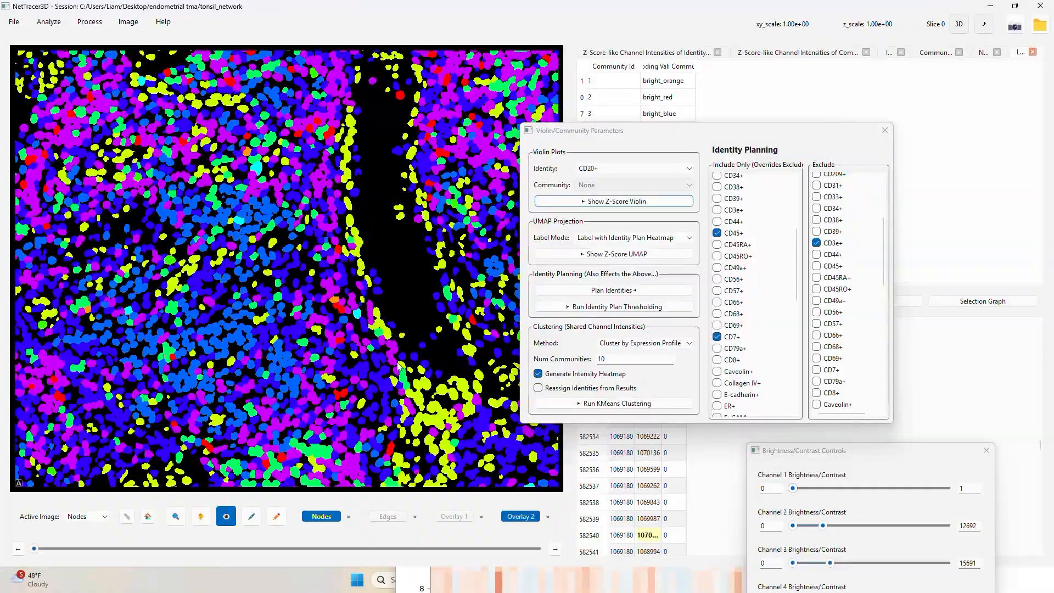
{"action": "scroll", "coordinate": [363, 197], "scroll_direction": "down", "scroll_amount": 2}
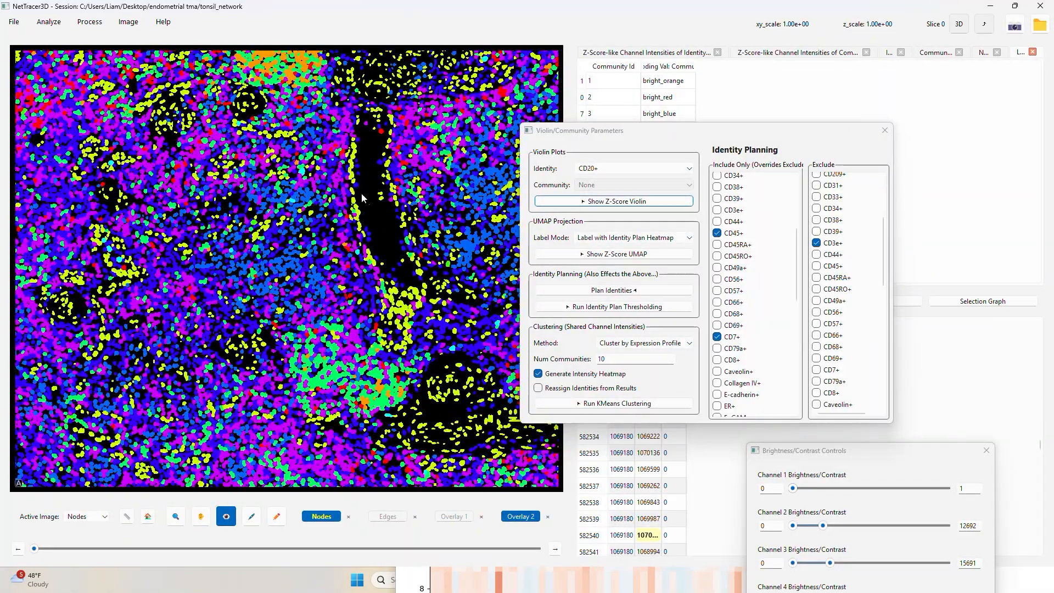
{"action": "scroll", "coordinate": [362, 197], "scroll_direction": "down", "scroll_amount": 2}
{"action": "scroll", "coordinate": [362, 198], "scroll_direction": "down", "scroll_amount": 2}
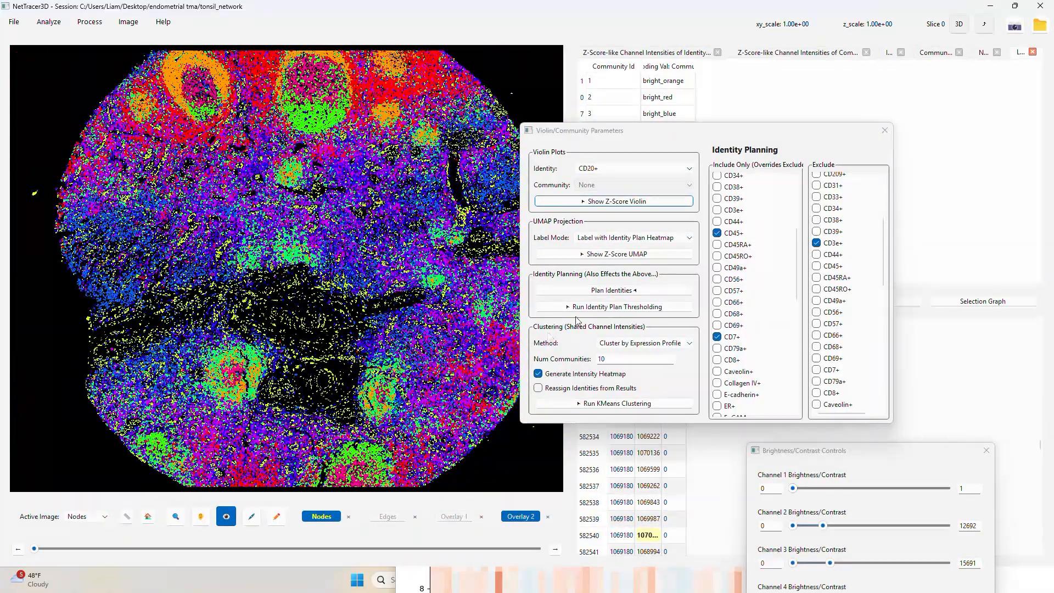
- Close the previous heatmap and run KMeans clustering by neighbor expression with 10 communities and an intensity heatmap
{"action": "left_click", "coordinate": [630, 356]}
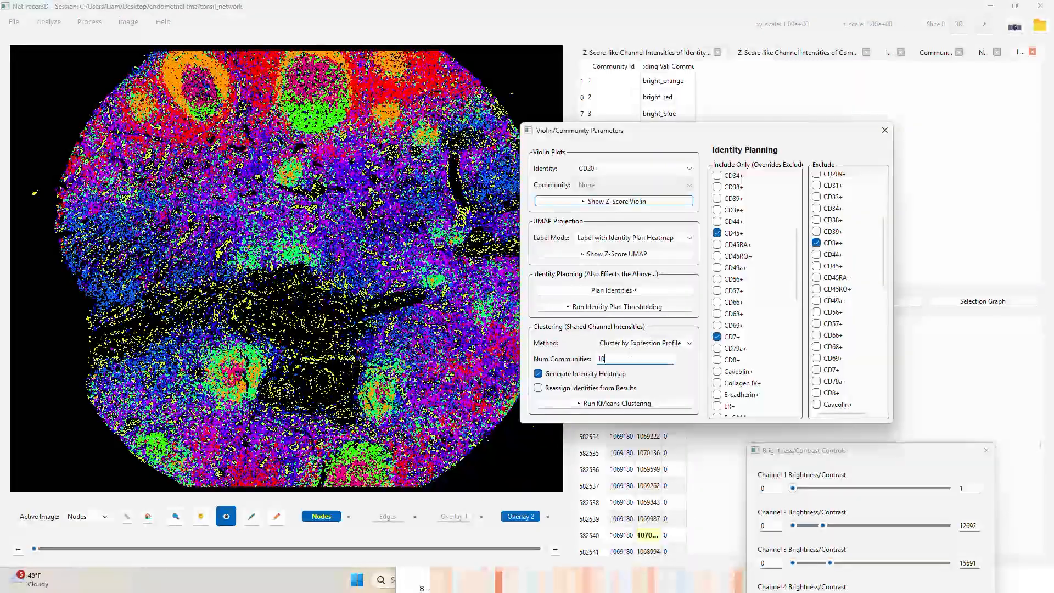
{"action": "left_click", "coordinate": [642, 343]}
{"action": "left_click", "coordinate": [640, 354]}
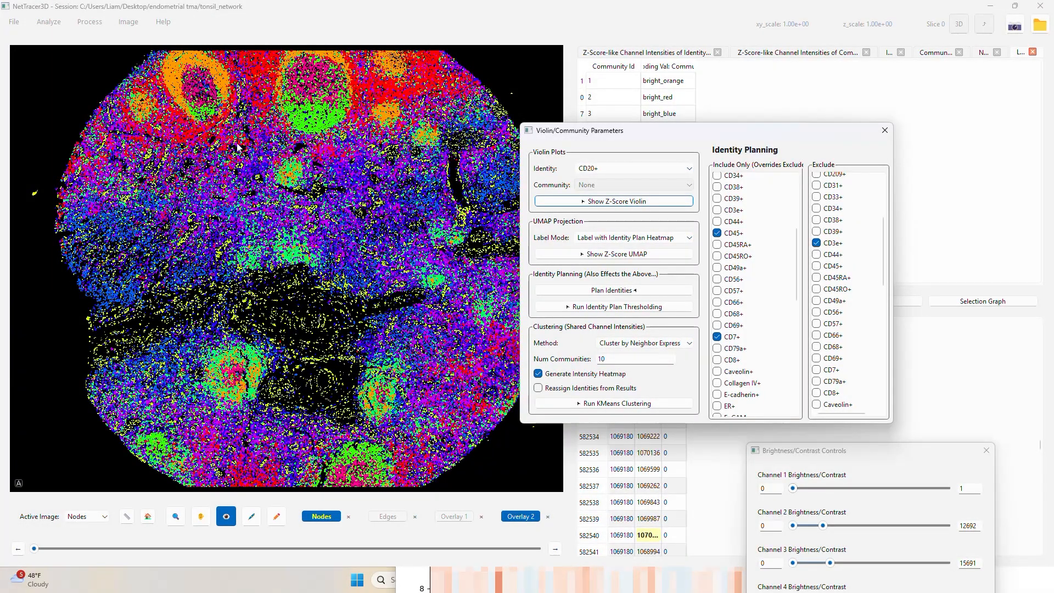
{"action": "double_click", "coordinate": [606, 359]}
{"action": "left_click", "coordinate": [562, 567]}
{"action": "left_click_drag", "start_coordinate": [919, 297], "coordinate": [449, 206]}
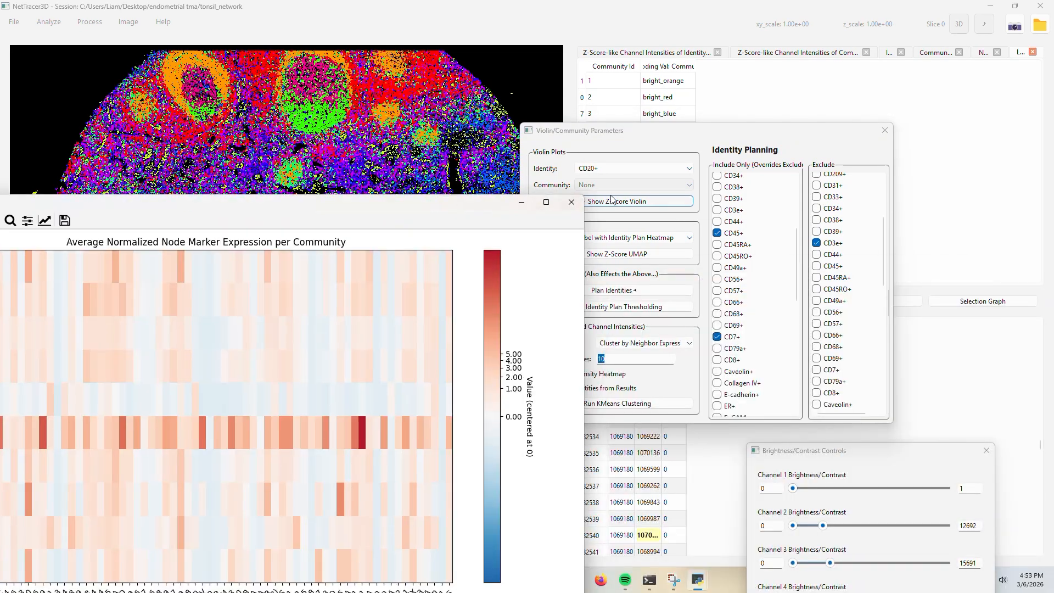
{"action": "left_click", "coordinate": [571, 203]}
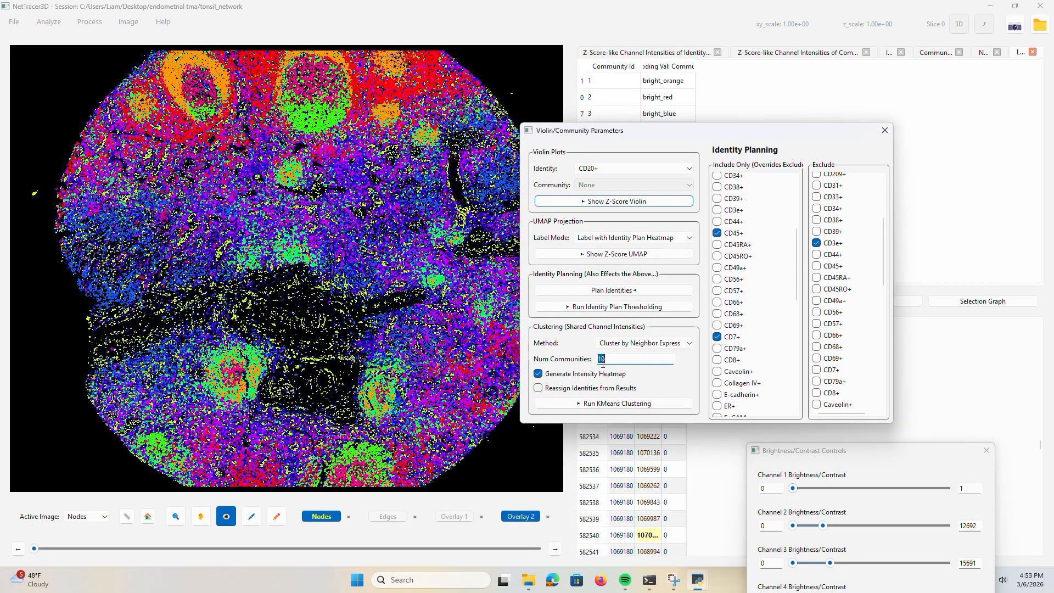
{"action": "left_click", "coordinate": [605, 405]}
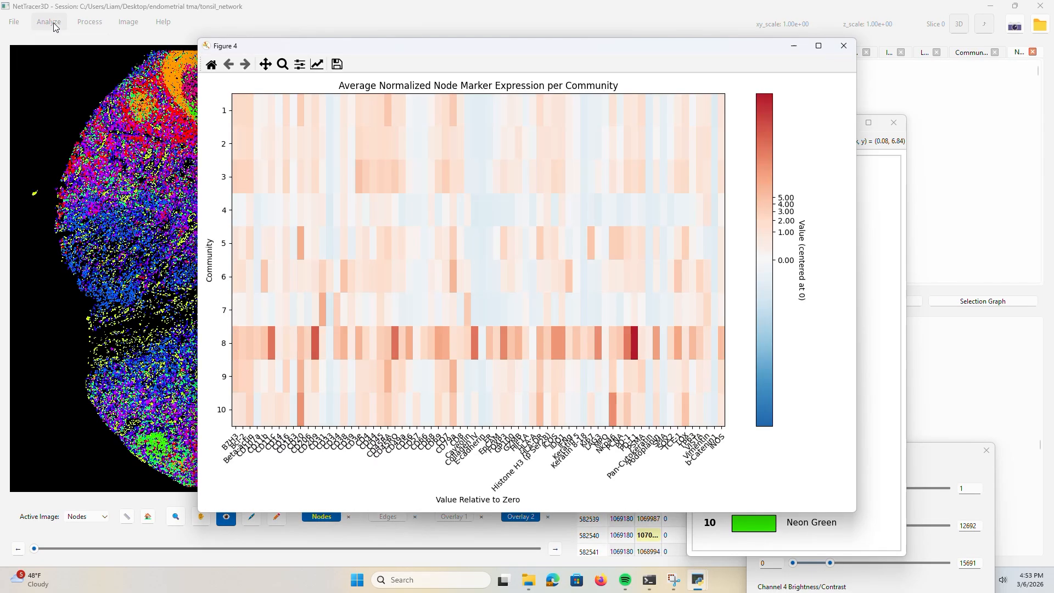
- Generate a color-coded overlay of the nodes by their neighbor-expression communities
{"action": "left_click", "coordinate": [56, 28]}
{"action": "mouse_move", "coordinate": [71, 65]}
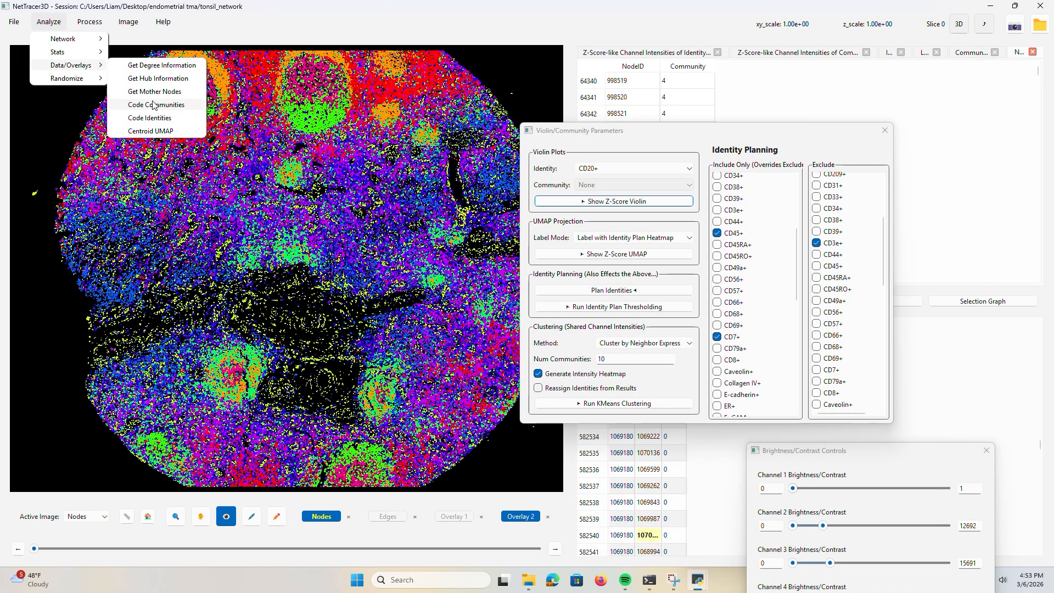
{"action": "left_click", "coordinate": [154, 106]}
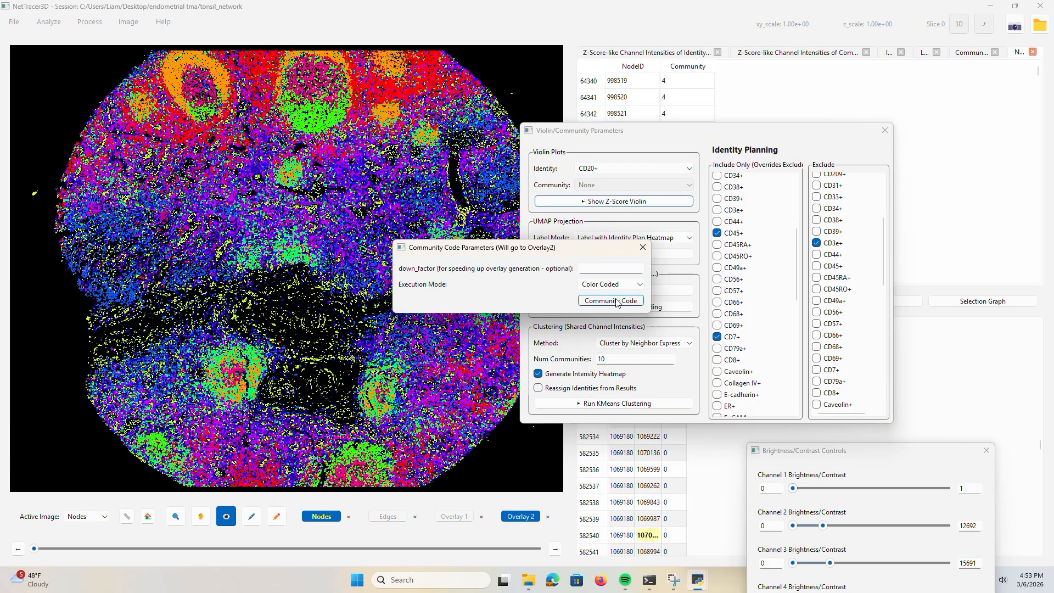
- Examine how the neighbor-expression communities are distributed across the follicles, the vessel region and the surrounding tonsil tissue
{"action": "scroll", "coordinate": [206, 117], "scroll_direction": "up", "scroll_amount": 5}
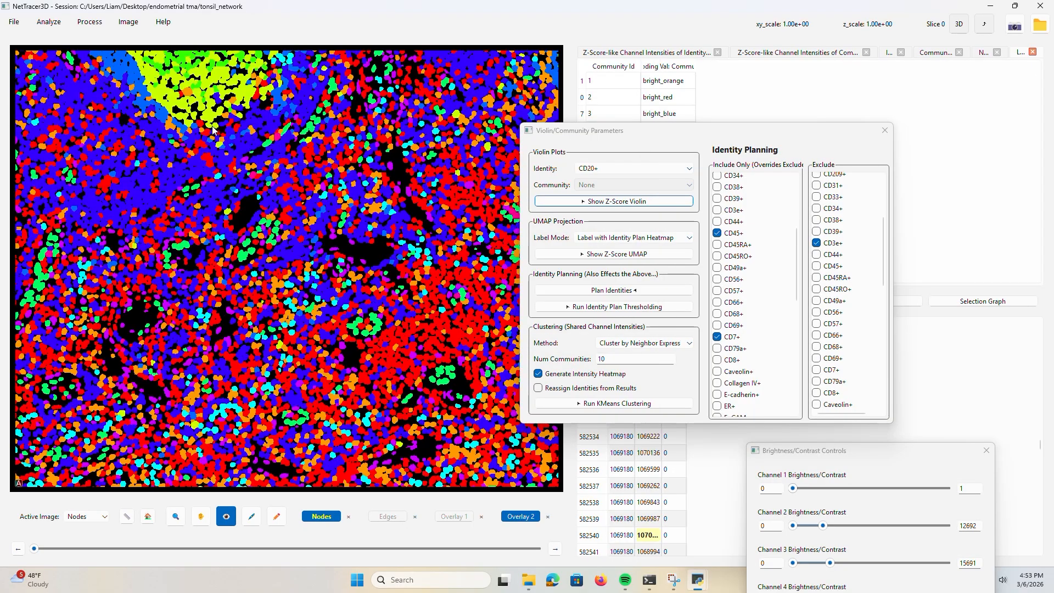
{"action": "scroll", "coordinate": [258, 120], "scroll_direction": "down", "scroll_amount": 8}
{"action": "left_click_drag", "start_coordinate": [268, 121], "coordinate": [204, 192]}
{"action": "scroll", "coordinate": [205, 192], "scroll_direction": "up", "scroll_amount": 7}
{"action": "scroll", "coordinate": [275, 176], "scroll_direction": "down", "scroll_amount": 8}
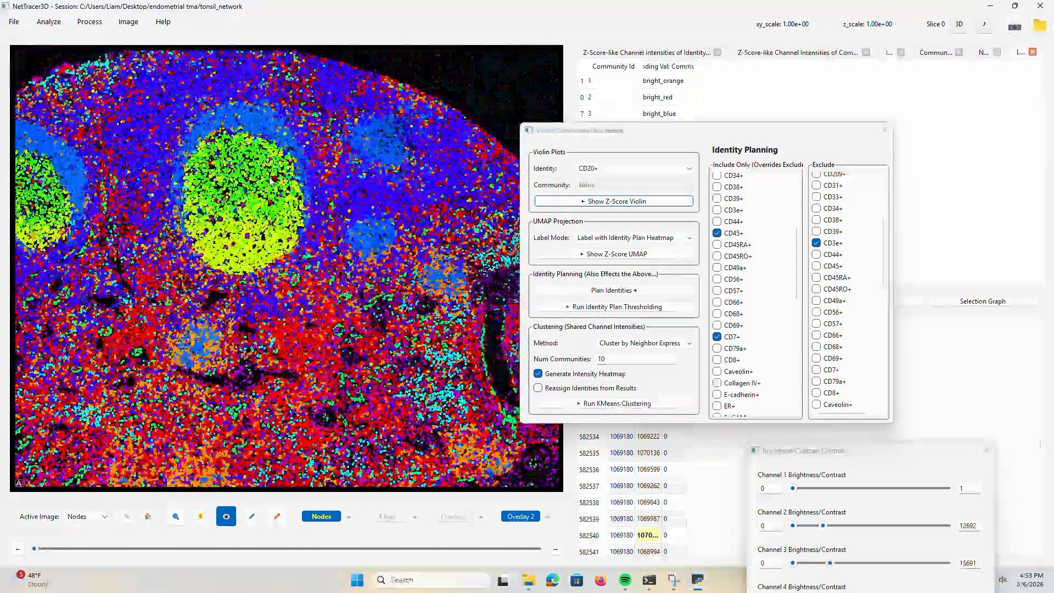
{"action": "scroll", "coordinate": [248, 209], "scroll_direction": "up", "scroll_amount": 4}
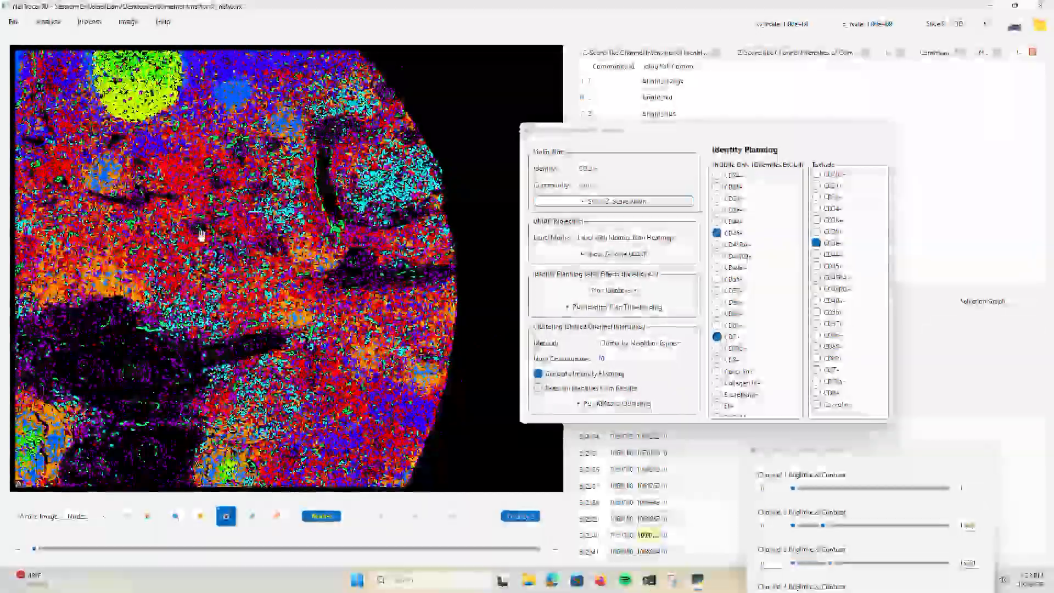
{"action": "scroll", "coordinate": [120, 264], "scroll_direction": "up", "scroll_amount": 2}
{"action": "left_click_drag", "start_coordinate": [121, 264], "coordinate": [276, 247]}
{"action": "scroll", "coordinate": [275, 247], "scroll_direction": "down", "scroll_amount": 5}
{"action": "scroll", "coordinate": [251, 328], "scroll_direction": "up", "scroll_amount": 3}
{"action": "left_click_drag", "start_coordinate": [251, 329], "coordinate": [313, 260]}
{"action": "scroll", "coordinate": [313, 261], "scroll_direction": "up", "scroll_amount": 4}
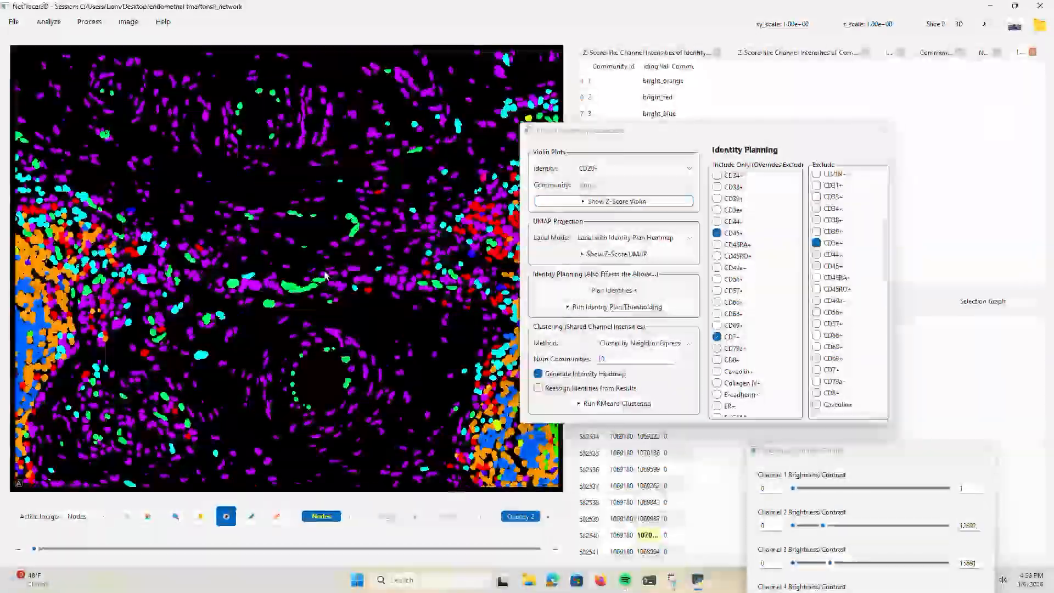
{"action": "scroll", "coordinate": [315, 241], "scroll_direction": "down", "scroll_amount": 7}
{"action": "left_click_drag", "start_coordinate": [308, 192], "coordinate": [338, 247]}
{"action": "scroll", "coordinate": [336, 241], "scroll_direction": "up", "scroll_amount": 3}
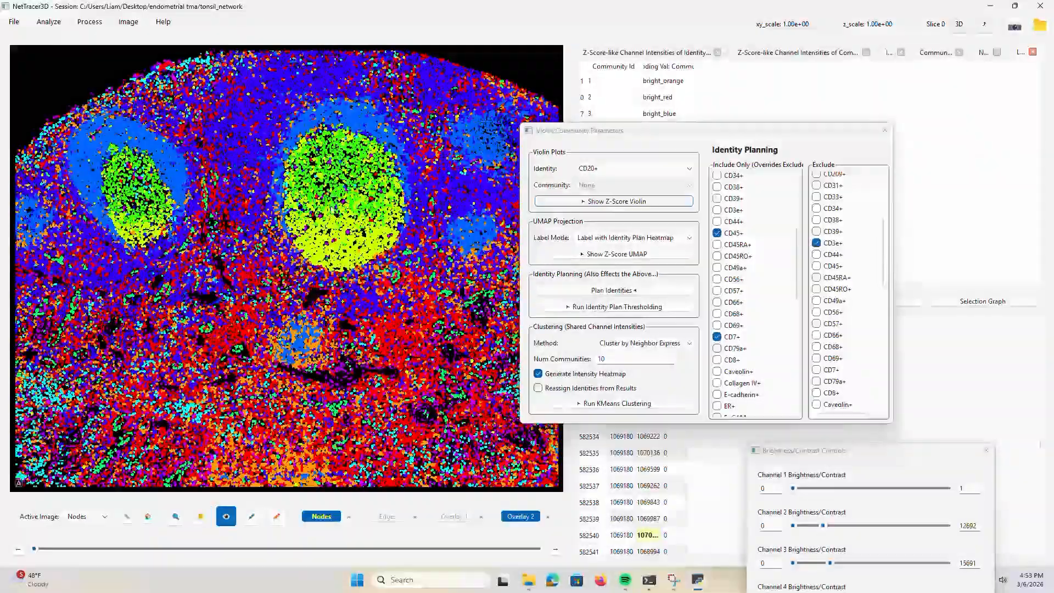
{"action": "scroll", "coordinate": [329, 258], "scroll_direction": "down", "scroll_amount": 2}
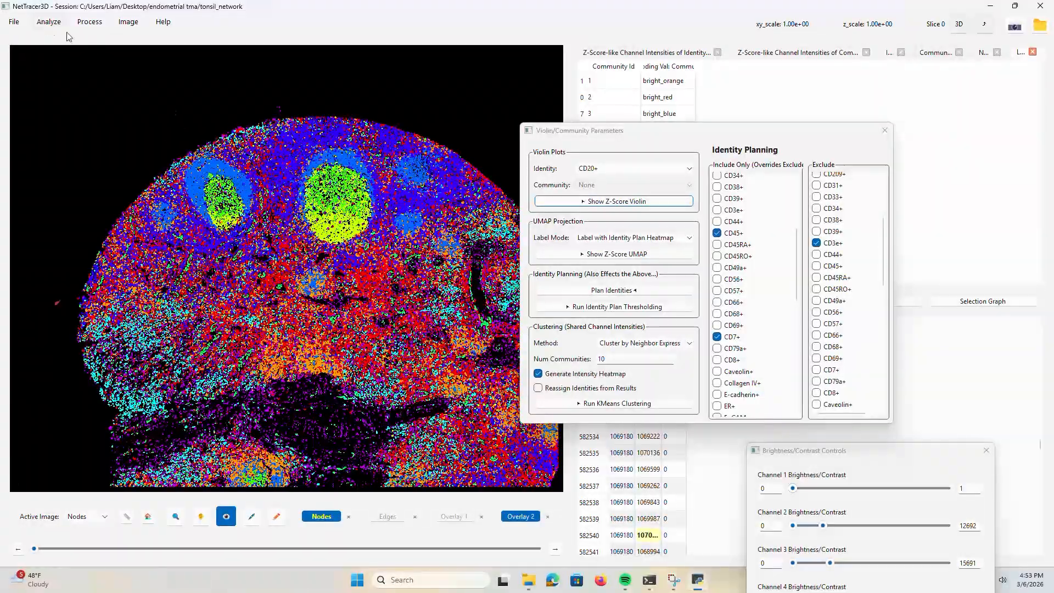
{"action": "left_click", "coordinate": [15, 23]}
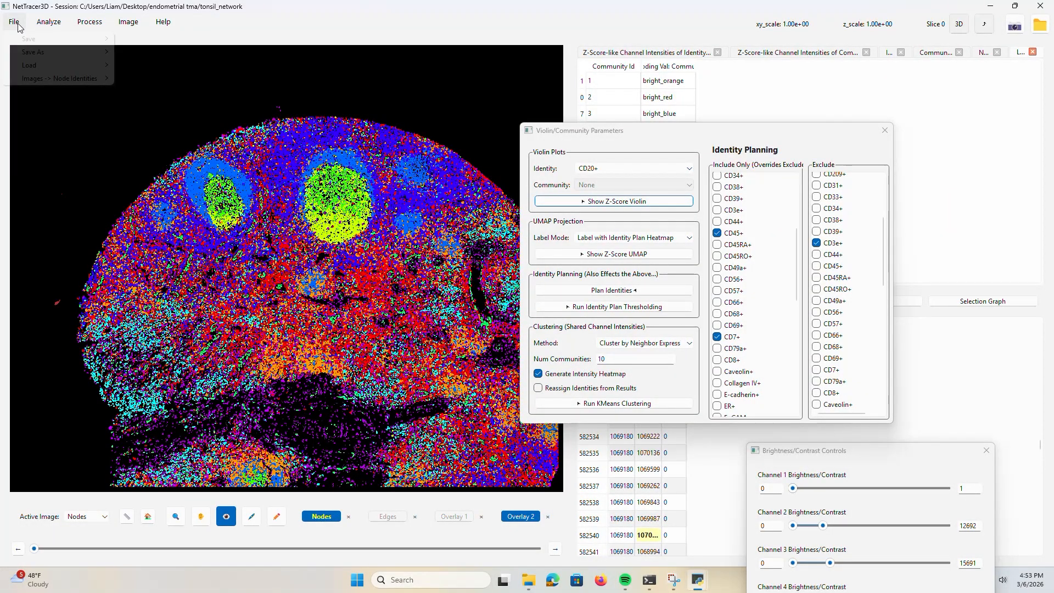
{"action": "mouse_move", "coordinate": [82, 51]}
{"action": "left_click", "coordinate": [145, 51]}
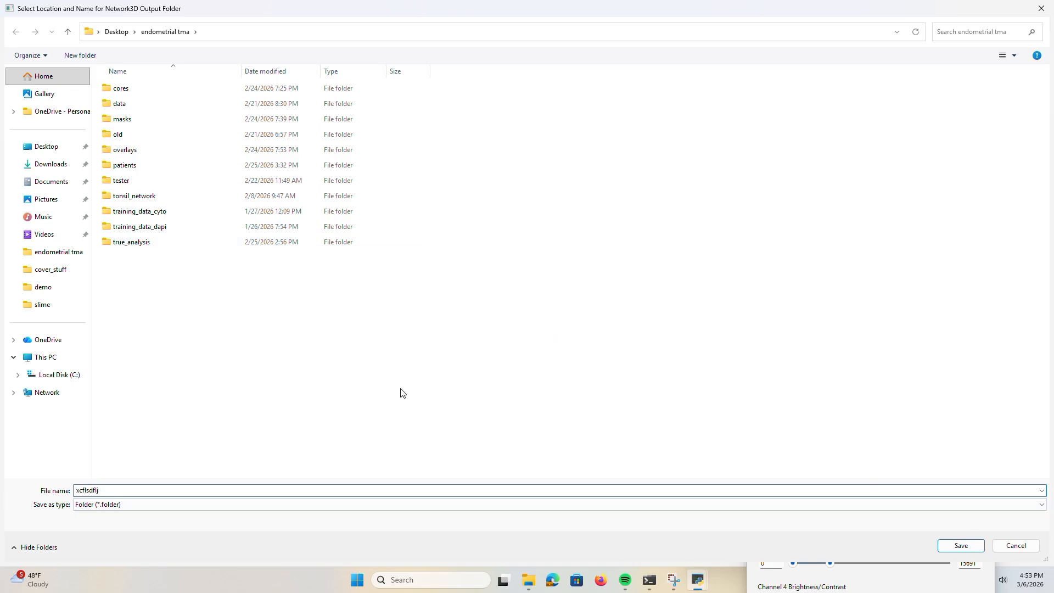
{"action": "left_click", "coordinate": [1016, 546]}
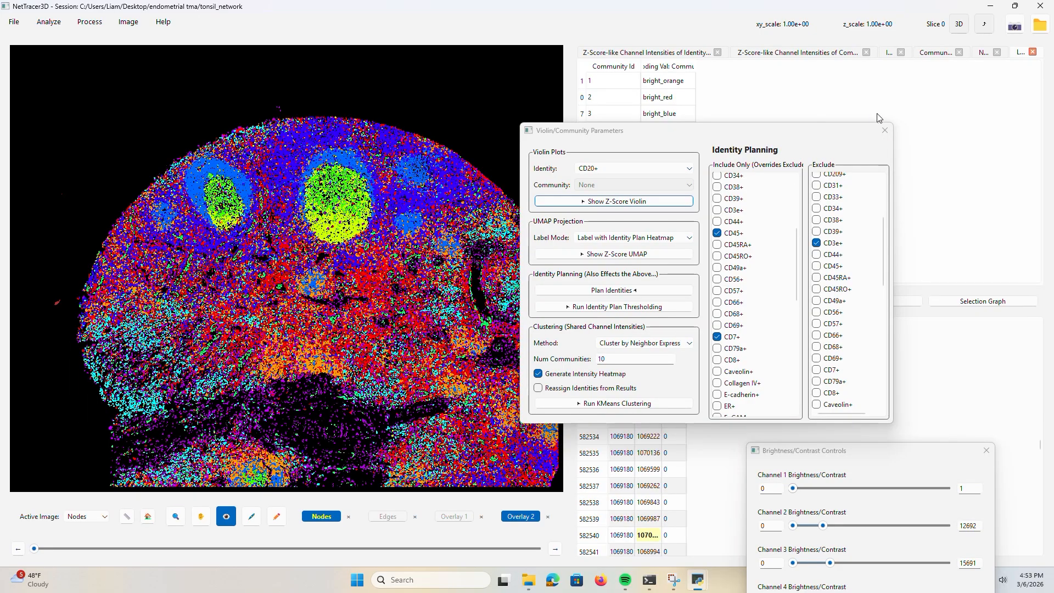
- Close the Violin/Community Parameters dialog and view the whole community overlay alongside its color legend
{"action": "left_click", "coordinate": [884, 131]}
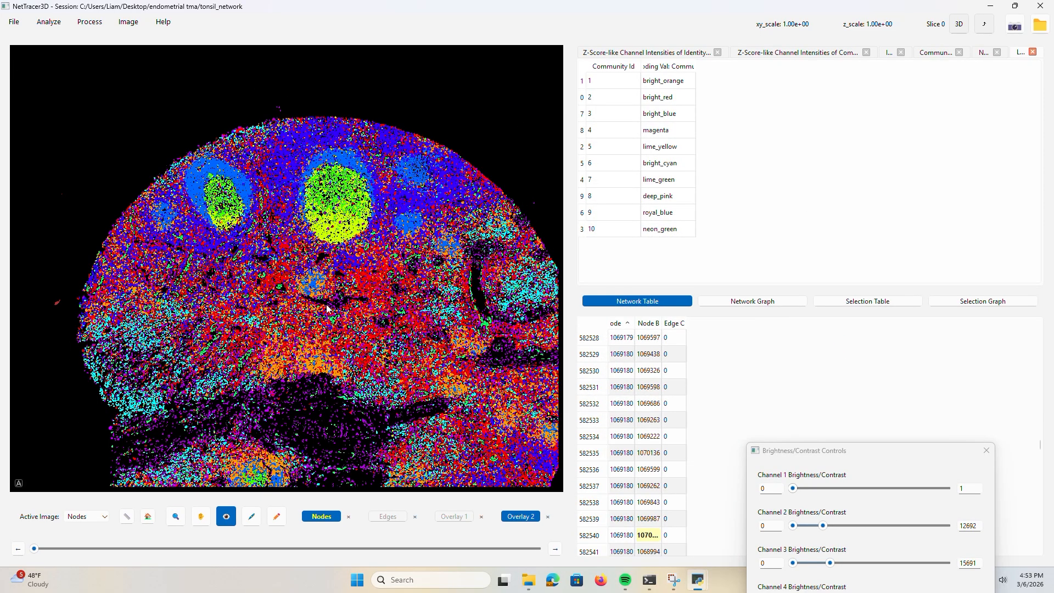
{"action": "scroll", "coordinate": [305, 370], "scroll_direction": "down", "scroll_amount": 2}
{"action": "scroll", "coordinate": [335, 388], "scroll_direction": "up", "scroll_amount": 4}
{"action": "left_click_drag", "start_coordinate": [374, 279], "coordinate": [391, 207]}
{"action": "scroll", "coordinate": [391, 208], "scroll_direction": "down", "scroll_amount": 2}
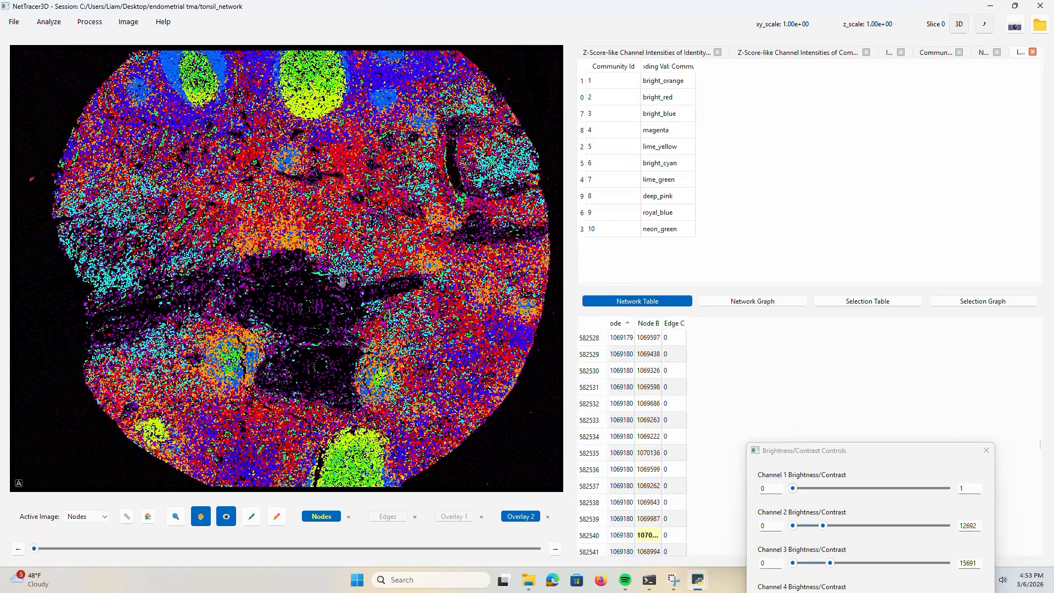
{"action": "right_click", "coordinate": [636, 177]}
{"action": "left_click", "coordinate": [658, 223]}
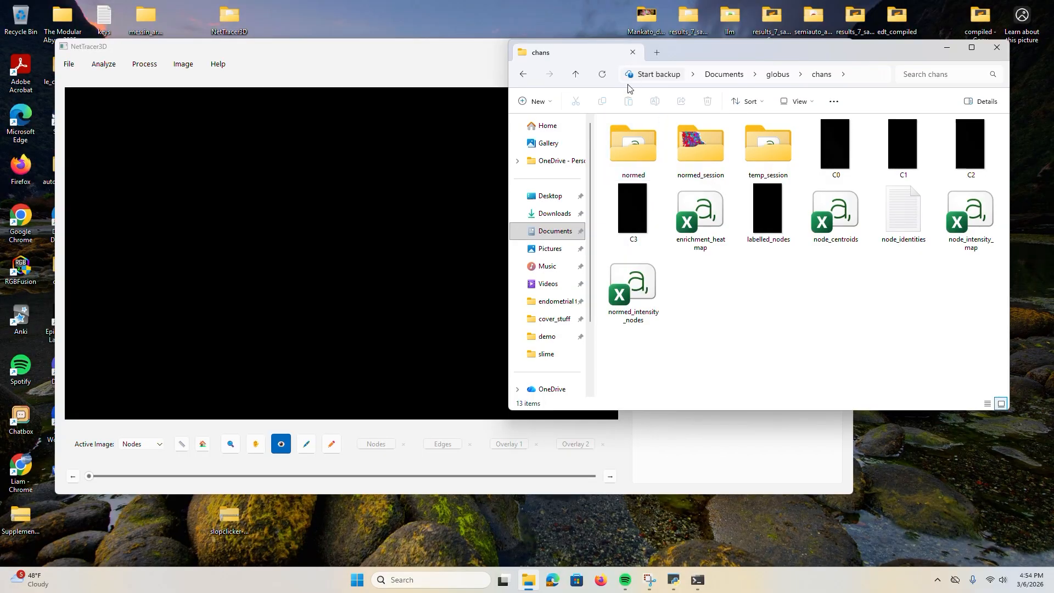
- Load the protein image from the normed folder into the Nodes channel of the empty NetTracer3D session
{"action": "double_click", "coordinate": [640, 152]}
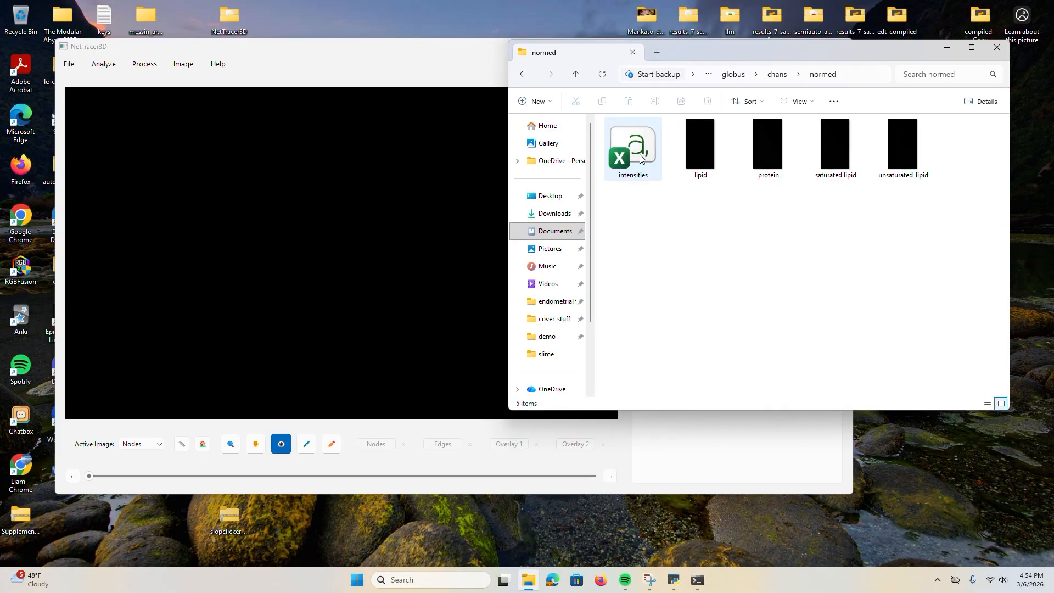
{"action": "left_click", "coordinate": [575, 74]}
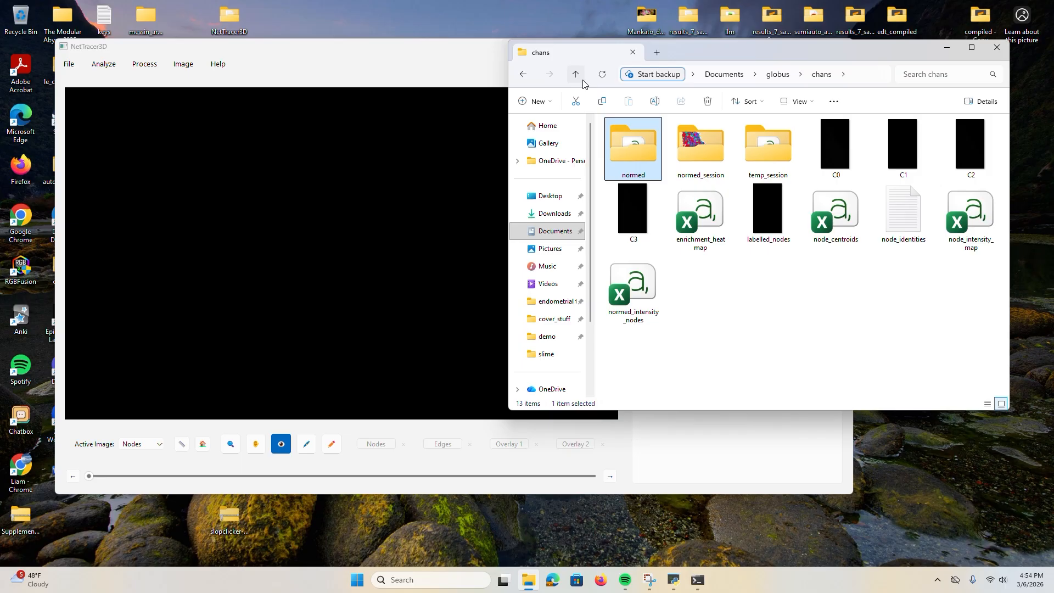
{"action": "double_click", "coordinate": [626, 137]}
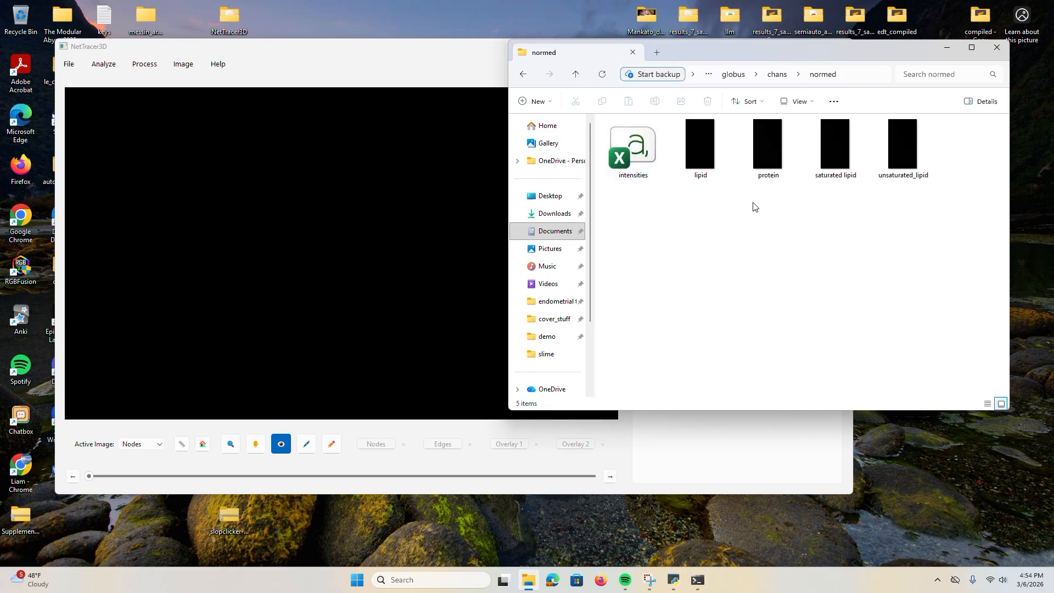
{"action": "left_click", "coordinate": [575, 75]}
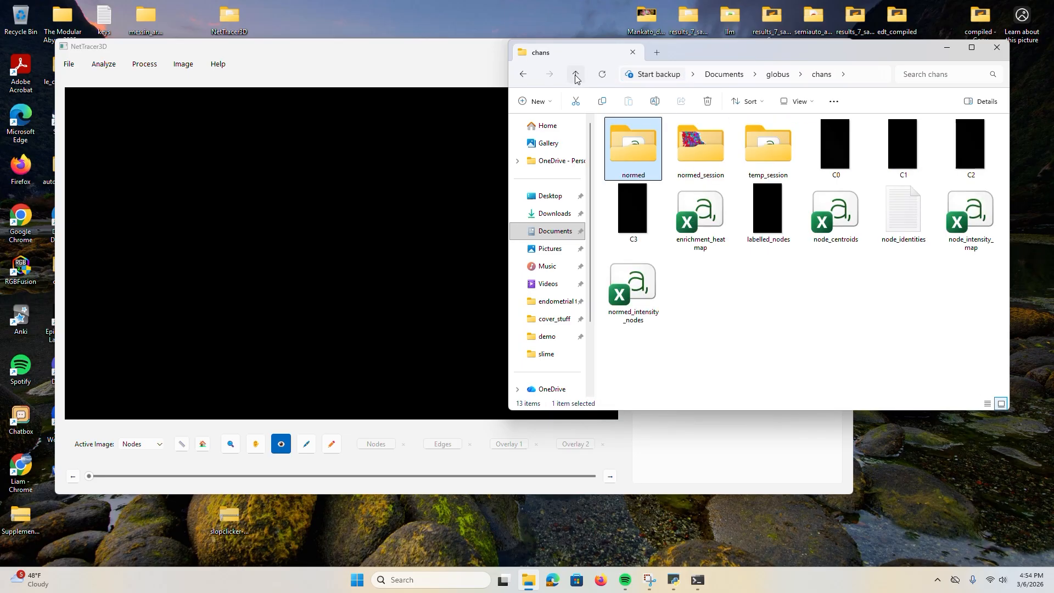
{"action": "double_click", "coordinate": [635, 144]}
{"action": "left_click", "coordinate": [779, 146]}
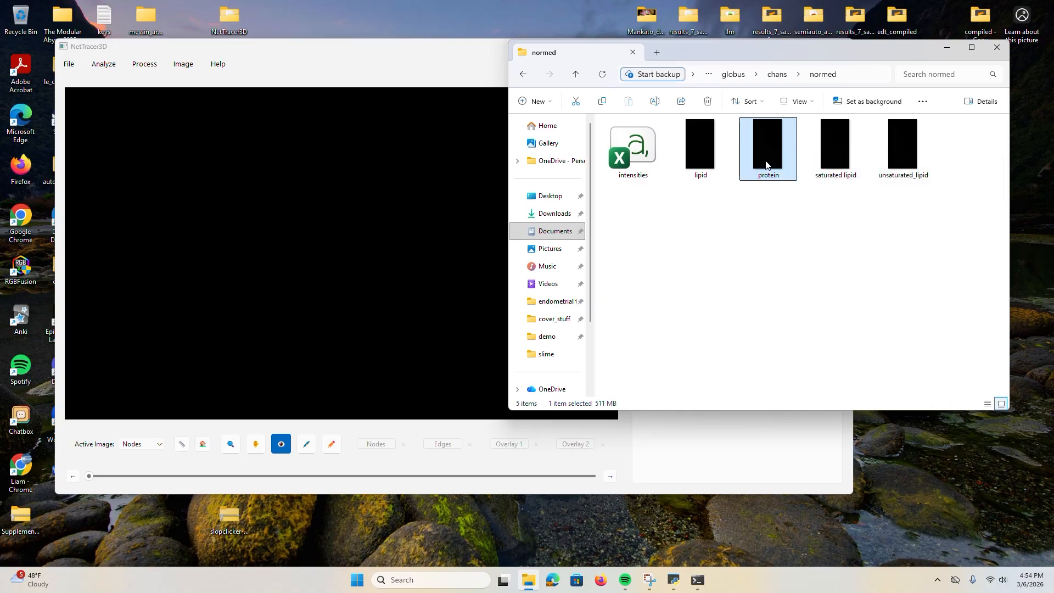
{"action": "left_click_drag", "start_coordinate": [765, 165], "coordinate": [403, 229]}
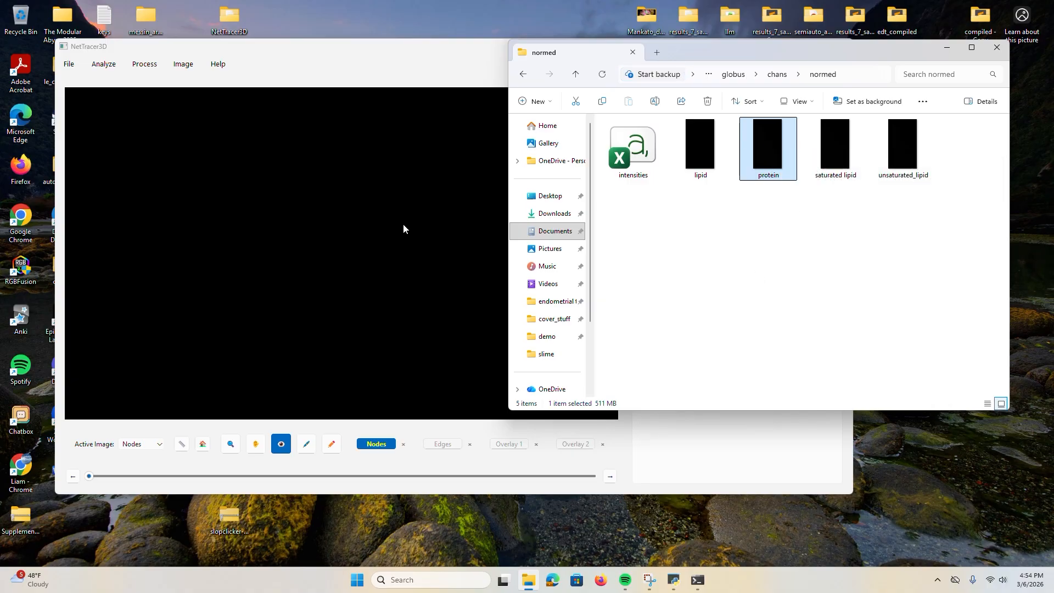
- Set the Channel 1 brightness/contrast maximum to about 7384 and inspect the tissue structures in the protein image
{"action": "left_click", "coordinate": [183, 64]}
{"action": "left_click", "coordinate": [214, 92]}
{"action": "left_click_drag", "start_coordinate": [529, 225], "coordinate": [388, 233]}
{"action": "left_click_drag", "start_coordinate": [393, 187], "coordinate": [641, 284]}
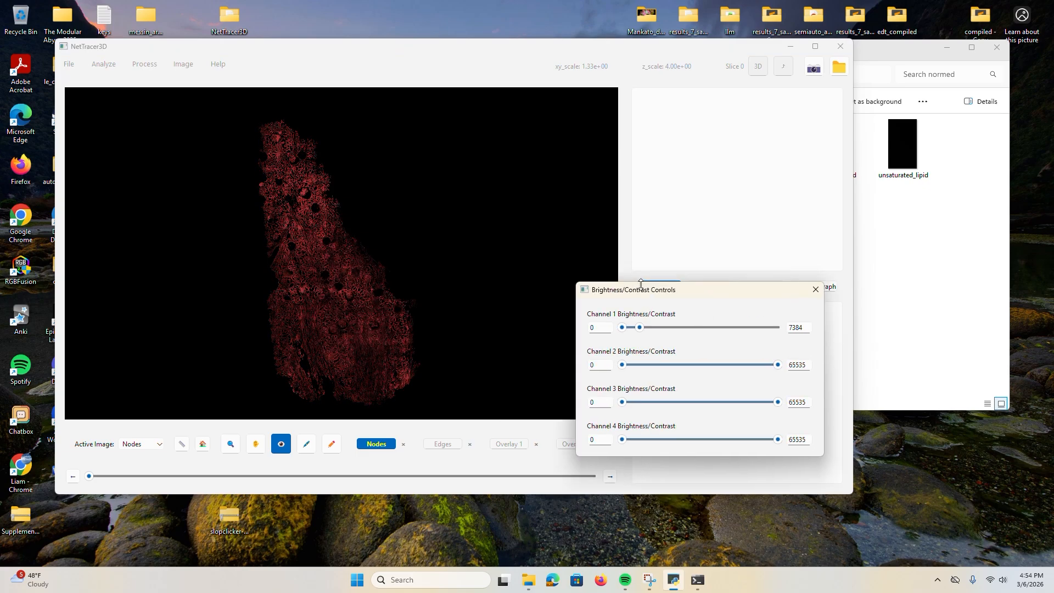
{"action": "scroll", "coordinate": [351, 292], "scroll_direction": "up", "scroll_amount": 5}
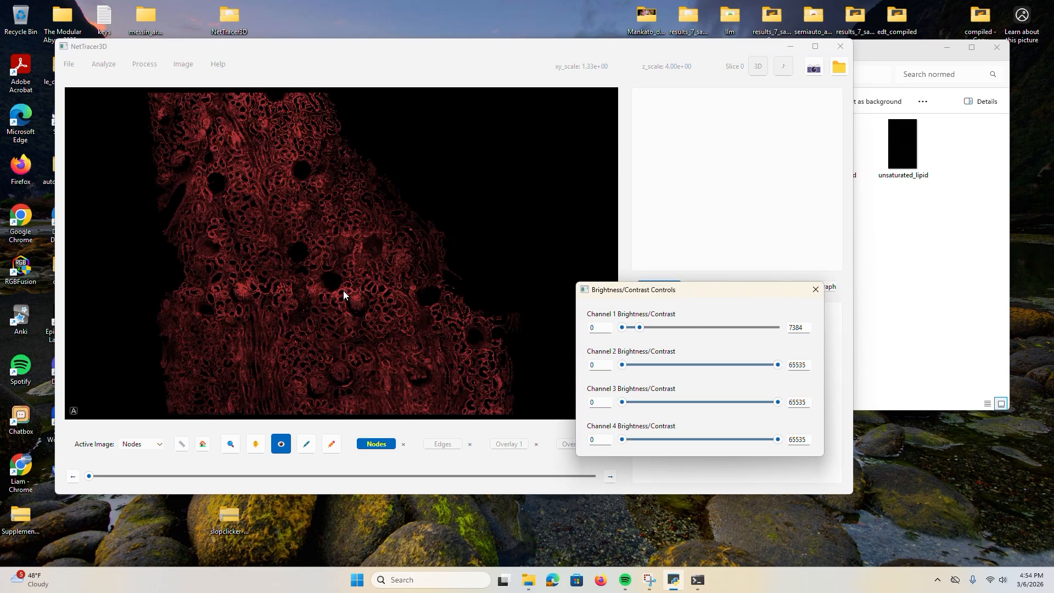
{"action": "scroll", "coordinate": [341, 286], "scroll_direction": "up", "scroll_amount": 4}
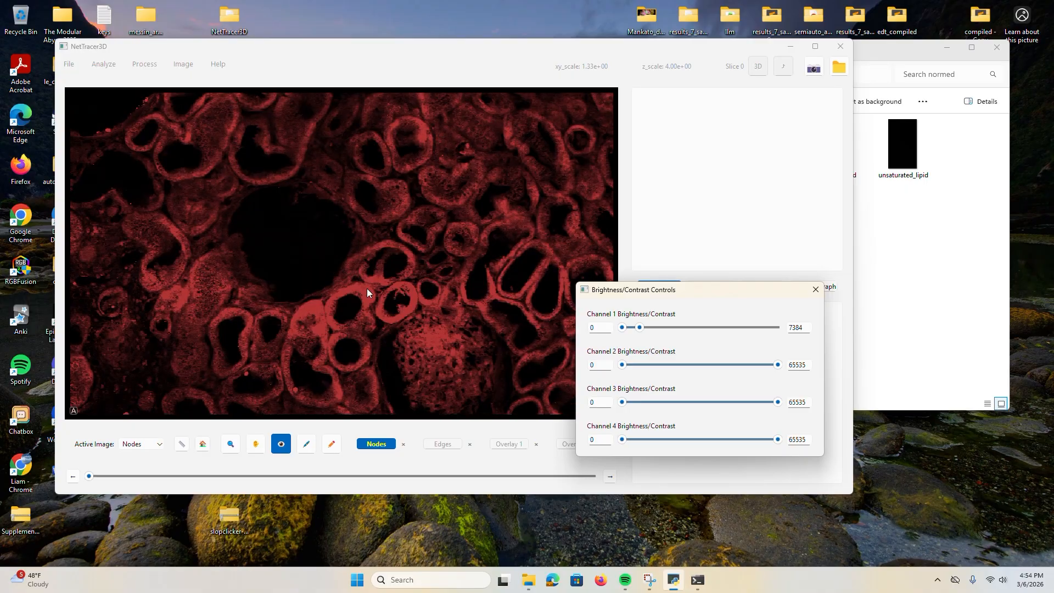
{"action": "scroll", "coordinate": [370, 290], "scroll_direction": "down", "scroll_amount": 3}
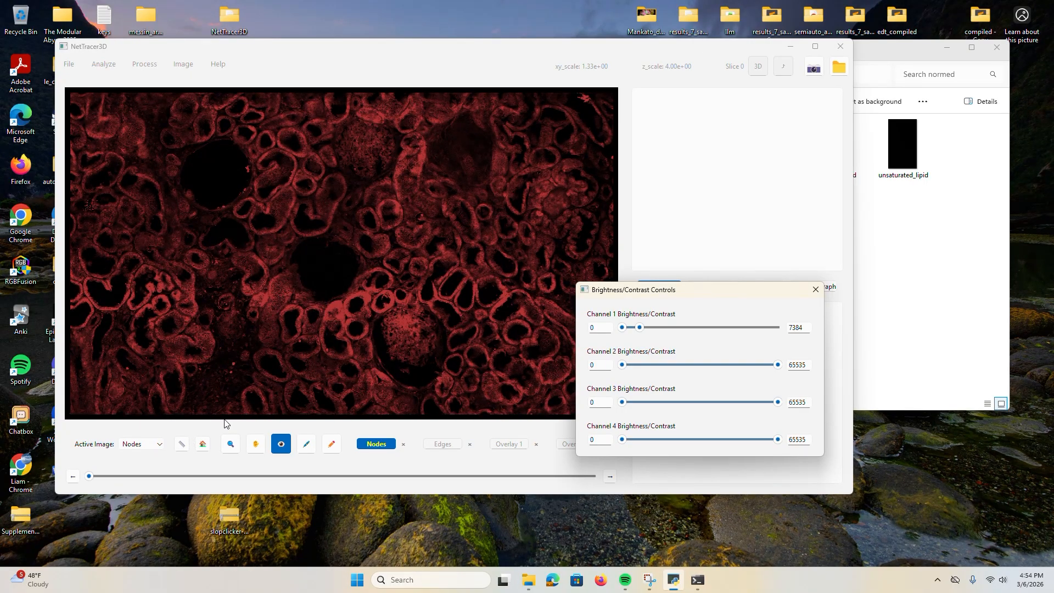
{"action": "scroll", "coordinate": [351, 268], "scroll_direction": "down", "scroll_amount": 5}
{"action": "left_click_drag", "start_coordinate": [89, 475], "coordinate": [5, 482]}
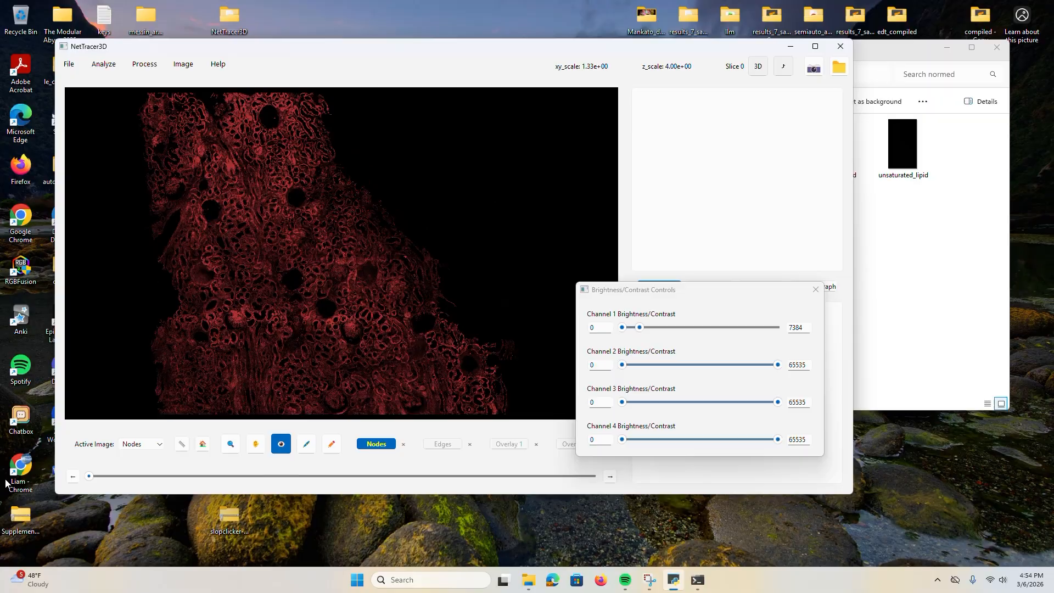
- Replace the loaded Nodes image with the C0 image from the chans folder
{"action": "left_click", "coordinate": [954, 287]}
{"action": "left_click", "coordinate": [576, 75]}
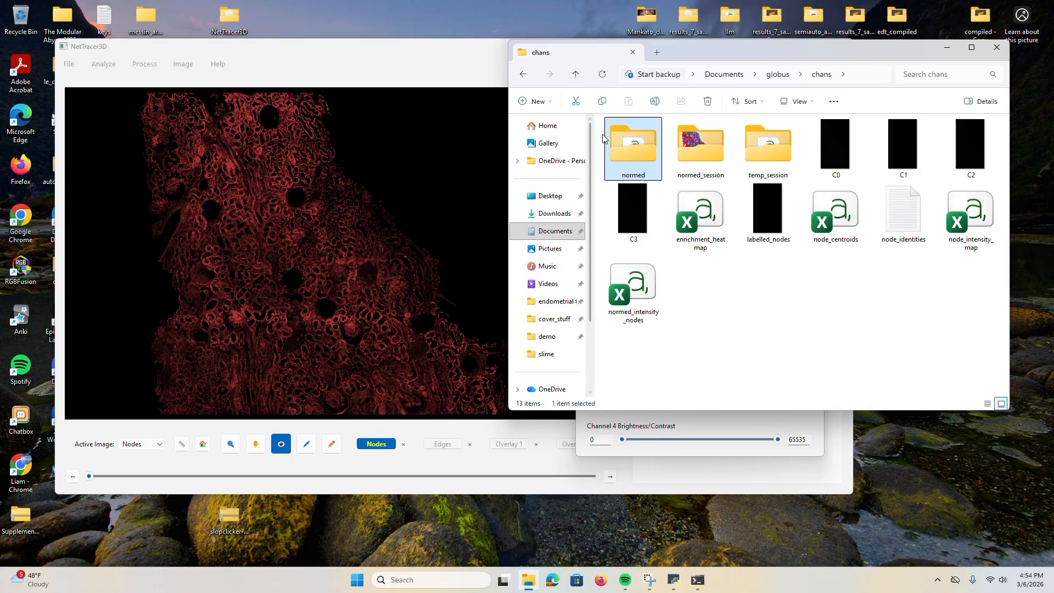
{"action": "left_click", "coordinate": [845, 156]}
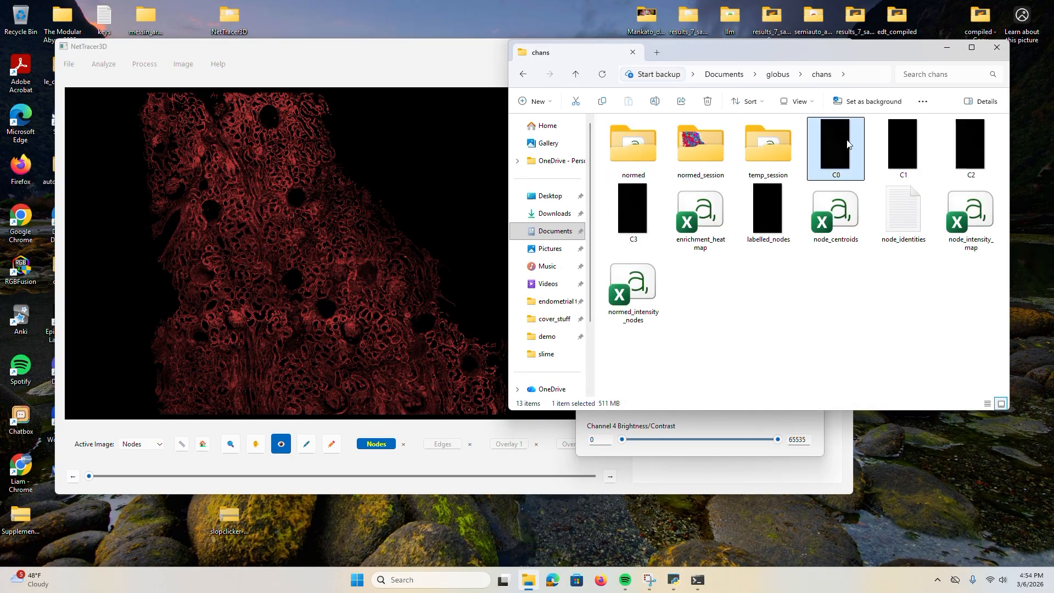
{"action": "left_click_drag", "start_coordinate": [845, 156], "coordinate": [299, 291]}
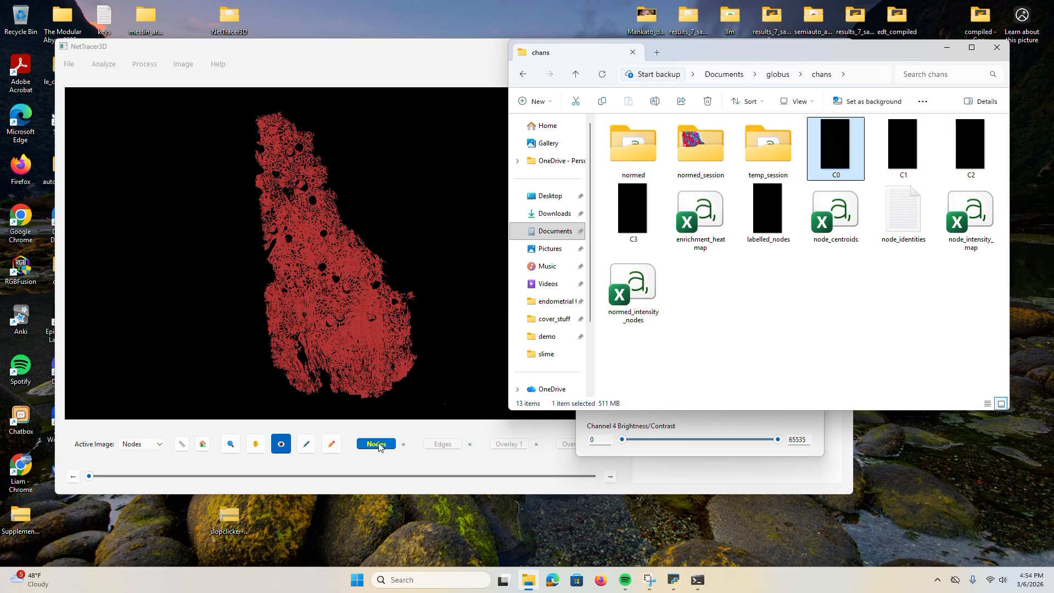
- Set the Channel 1 brightness/contrast maximum to about 17768 and inspect the C0 tissue image
{"action": "left_click", "coordinate": [708, 427]}
{"action": "left_click_drag", "start_coordinate": [640, 327], "coordinate": [664, 327]}
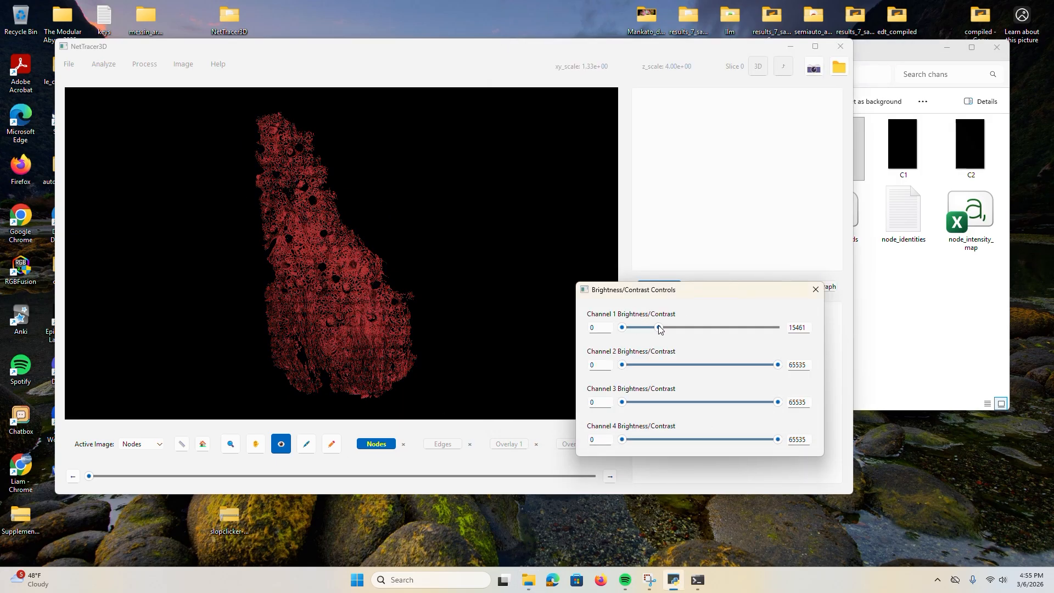
{"action": "left_click_drag", "start_coordinate": [89, 476], "coordinate": [1, 468]}
{"action": "scroll", "coordinate": [272, 264], "scroll_direction": "up", "scroll_amount": 3}
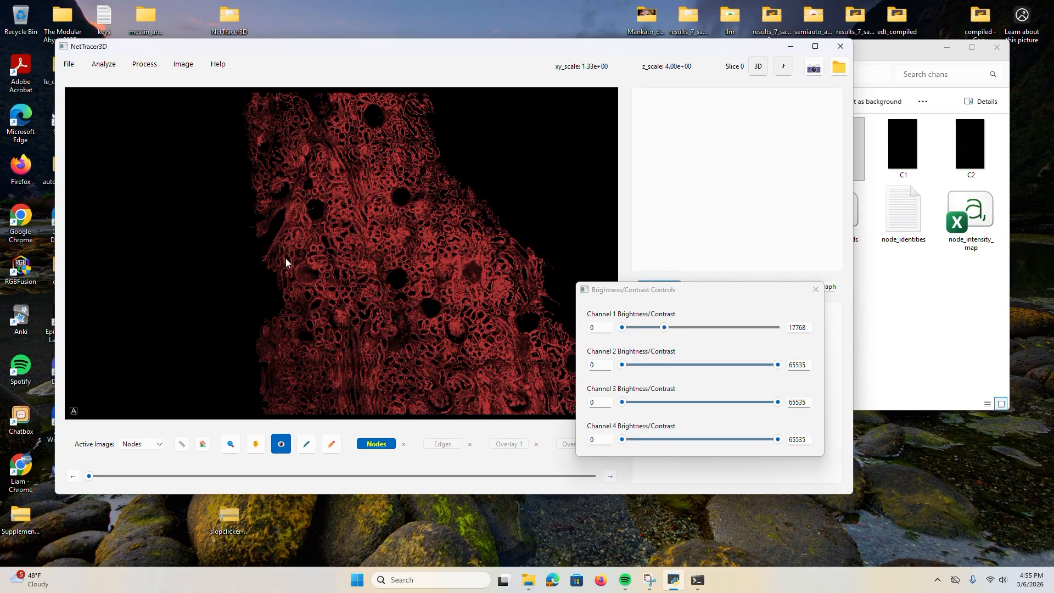
- Inspect the C0 tissue image up close and compare its first, last and middle slices
{"action": "scroll", "coordinate": [448, 241], "scroll_direction": "up", "scroll_amount": 1}
{"action": "left_click_drag", "start_coordinate": [329, 241], "coordinate": [162, 228]}
{"action": "scroll", "coordinate": [187, 229], "scroll_direction": "down", "scroll_amount": 2}
{"action": "scroll", "coordinate": [251, 268], "scroll_direction": "up", "scroll_amount": 1}
{"action": "left_click_drag", "start_coordinate": [245, 262], "coordinate": [277, 193]}
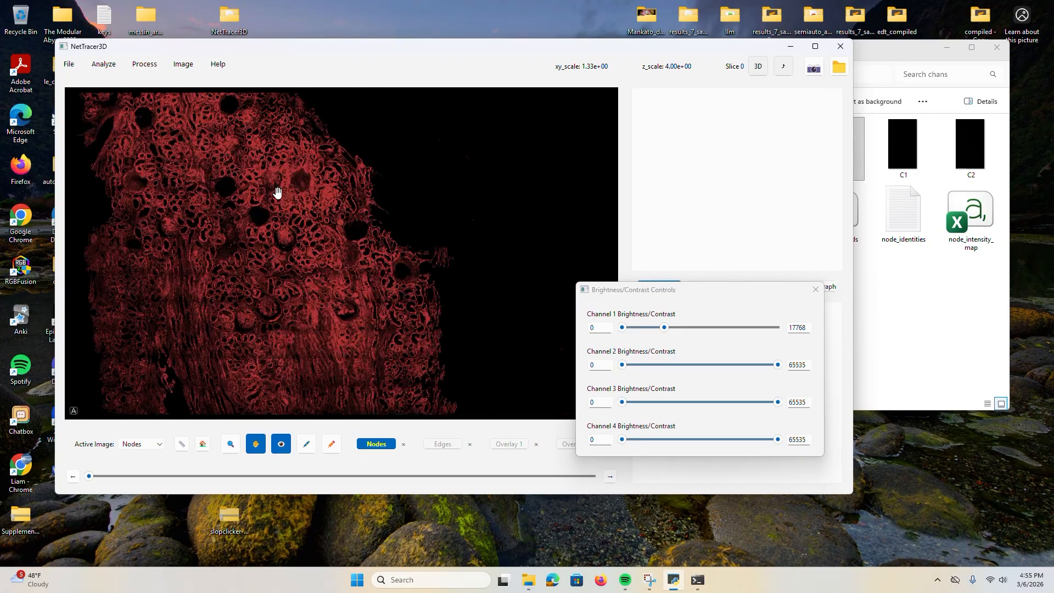
{"action": "scroll", "coordinate": [271, 228], "scroll_direction": "down", "scroll_amount": 1}
{"action": "scroll", "coordinate": [273, 235], "scroll_direction": "up", "scroll_amount": 2}
{"action": "scroll", "coordinate": [287, 252], "scroll_direction": "down", "scroll_amount": 1}
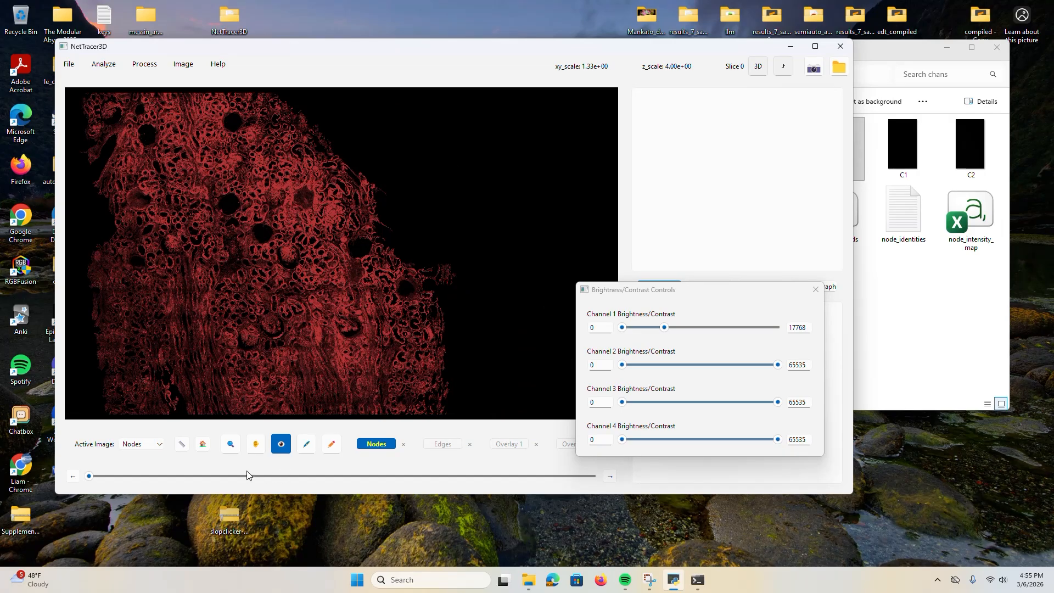
{"action": "left_click_drag", "start_coordinate": [247, 475], "coordinate": [701, 451]}
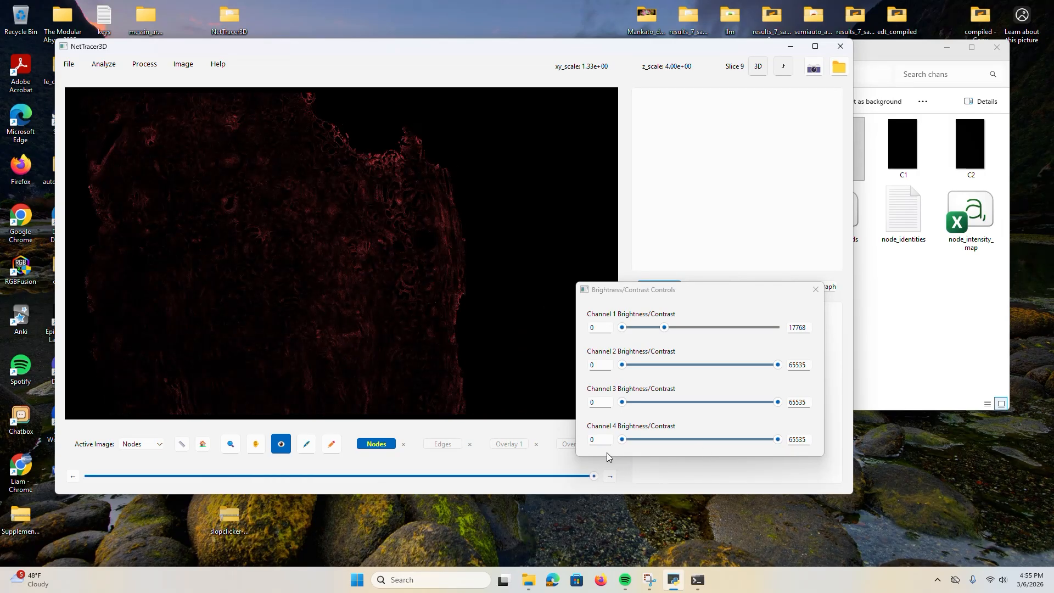
{"action": "left_click_drag", "start_coordinate": [607, 453], "coordinate": [306, 450]}
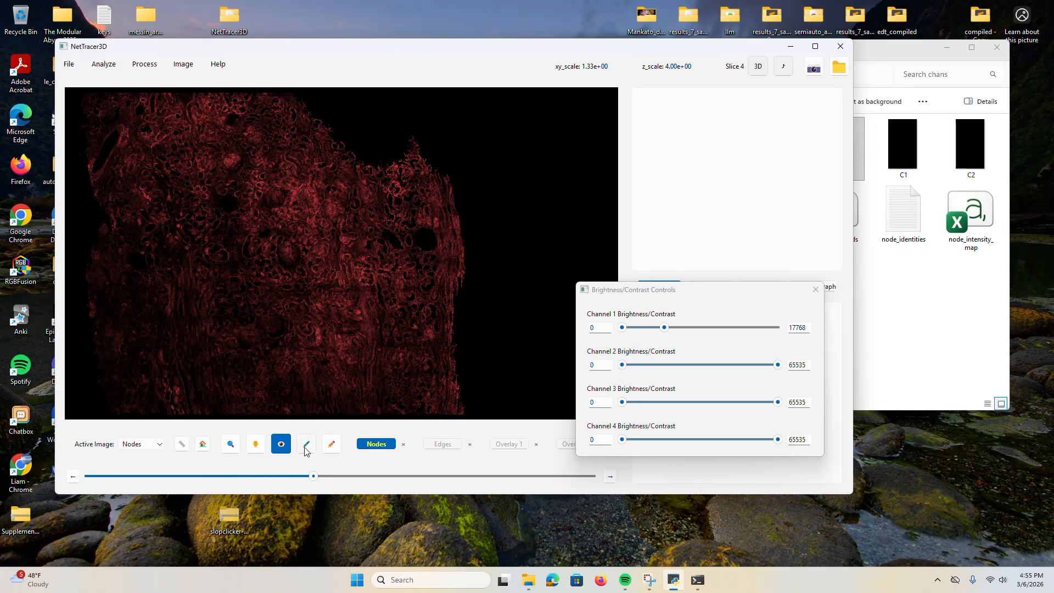
- Run Normalize Brightness on the C0 image with 5 shells
{"action": "left_click", "coordinate": [144, 64]}
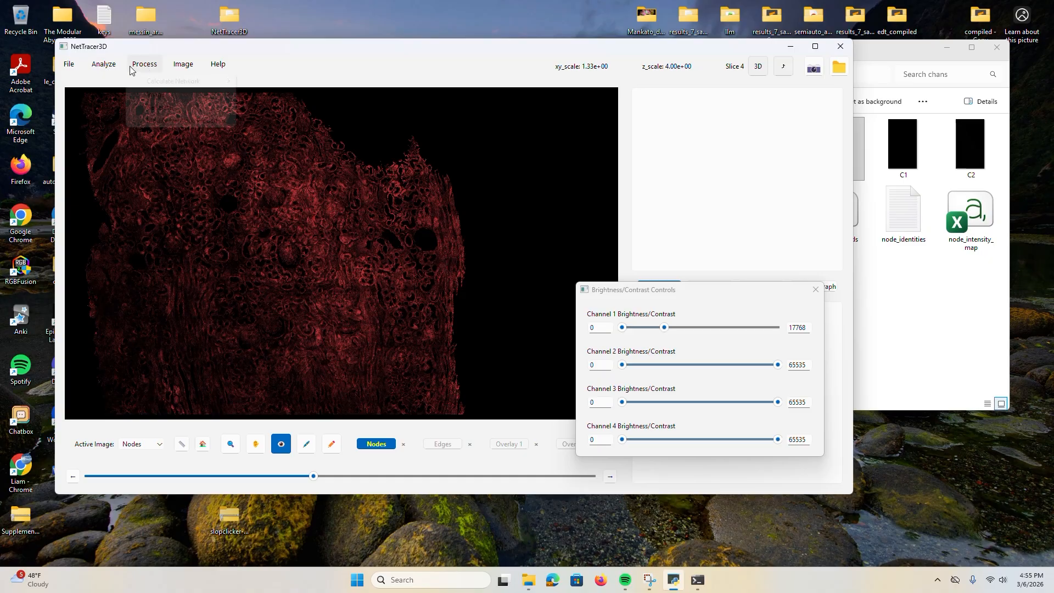
{"action": "mouse_move", "coordinate": [186, 82]}
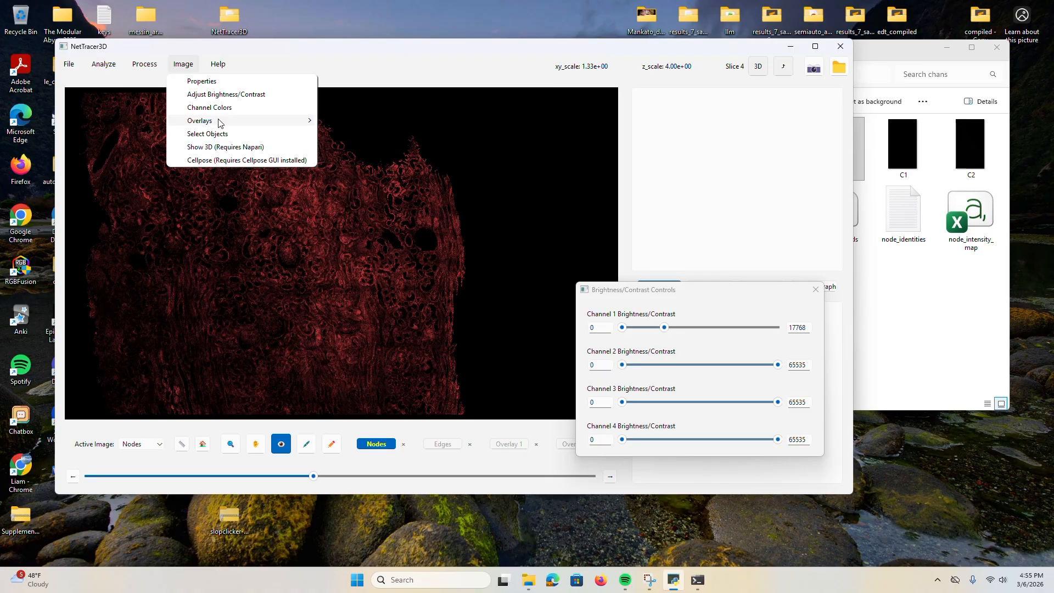
{"action": "mouse_move", "coordinate": [159, 94]}
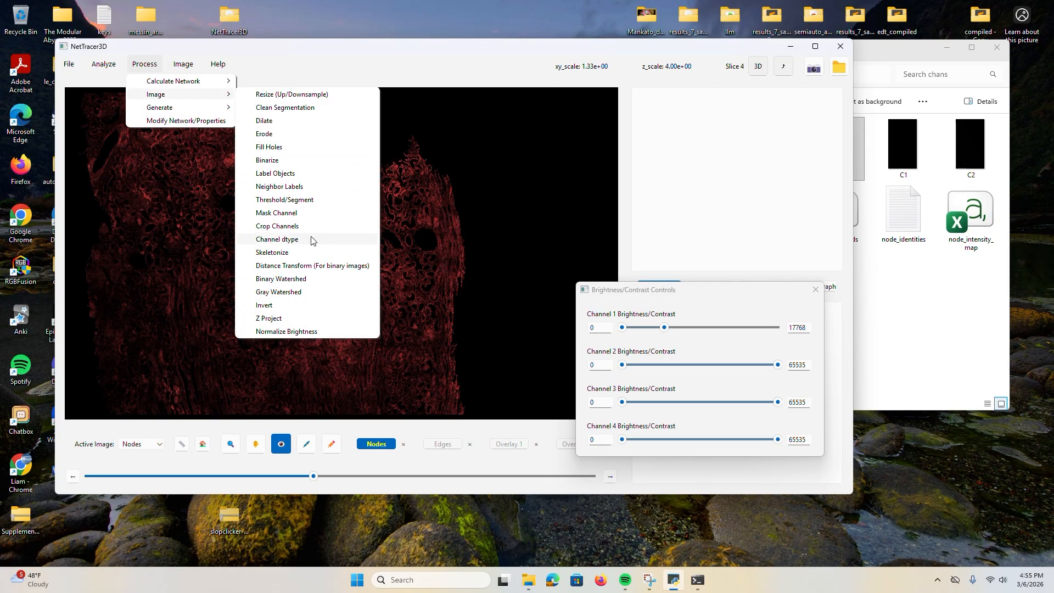
{"action": "left_click", "coordinate": [291, 332]}
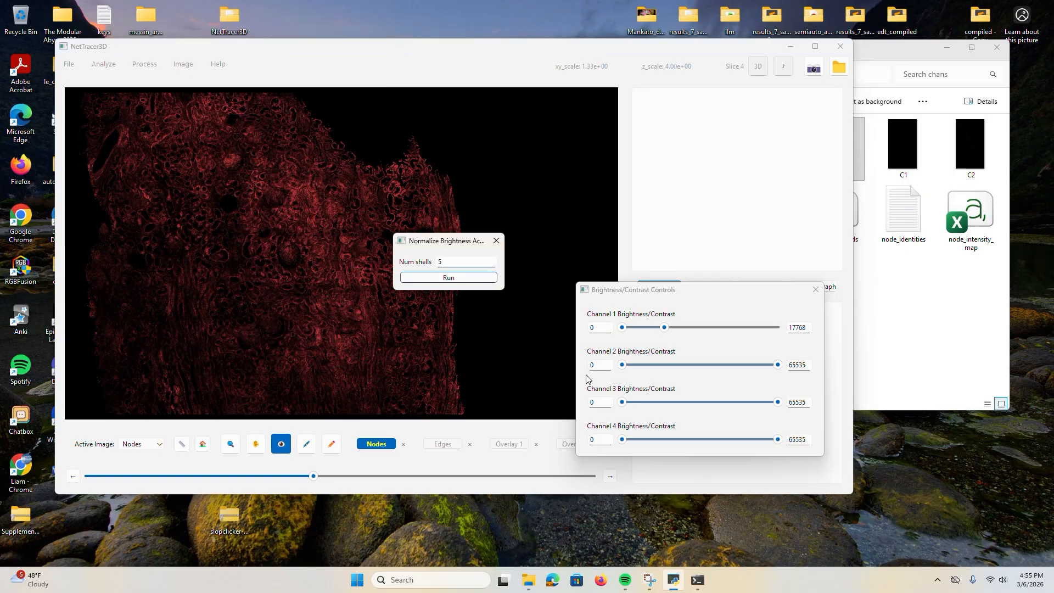
{"action": "left_click", "coordinate": [471, 281]}
- Examine how well the initial foreground threshold preview covers the tissue across the C0 image
{"action": "left_click_drag", "start_coordinate": [409, 162], "coordinate": [564, 146]}
{"action": "scroll", "coordinate": [332, 264], "scroll_direction": "down", "scroll_amount": 4}
{"action": "scroll", "coordinate": [310, 247], "scroll_direction": "up", "scroll_amount": 5}
{"action": "scroll", "coordinate": [306, 203], "scroll_direction": "down", "scroll_amount": 5}
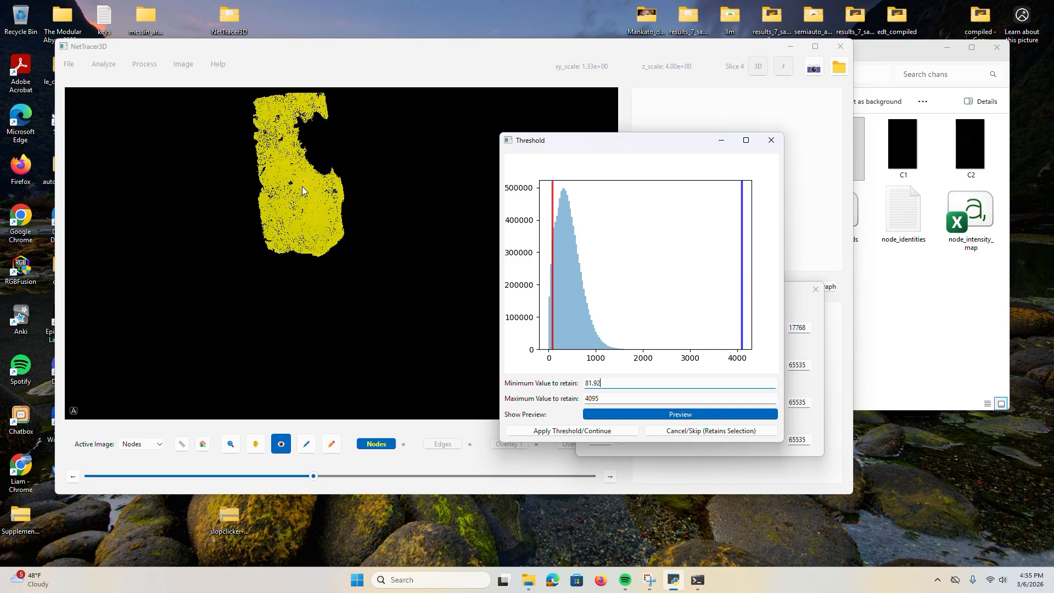
{"action": "scroll", "coordinate": [302, 186], "scroll_direction": "up", "scroll_amount": 6}
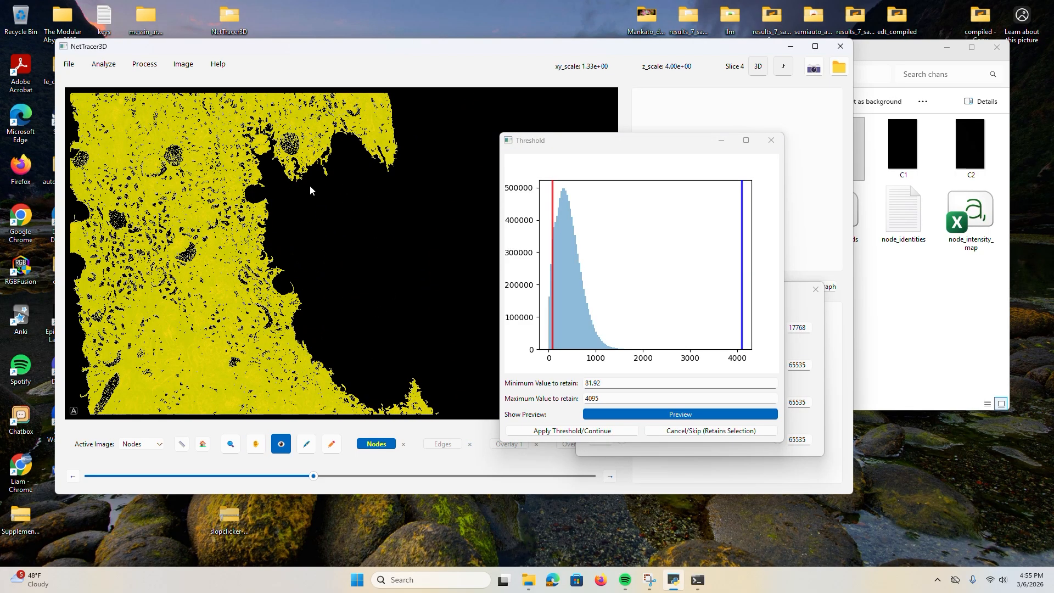
{"action": "scroll", "coordinate": [356, 286], "scroll_direction": "down", "scroll_amount": 3}
{"action": "scroll", "coordinate": [360, 315], "scroll_direction": "up", "scroll_amount": 2}
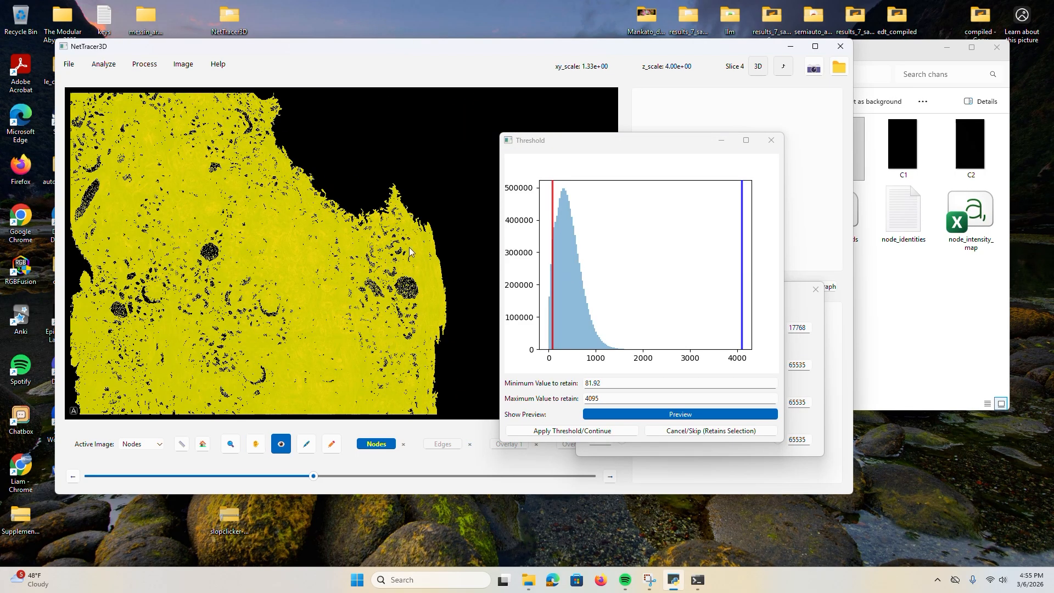
{"action": "scroll", "coordinate": [359, 315], "scroll_direction": "down", "scroll_amount": 1}
- Raise the minimum threshold to about 394.8, check the preview, and skip applying the threshold while retaining the selection
{"action": "left_click", "coordinate": [550, 285]}
{"action": "left_click_drag", "start_coordinate": [550, 285], "coordinate": [567, 300]}
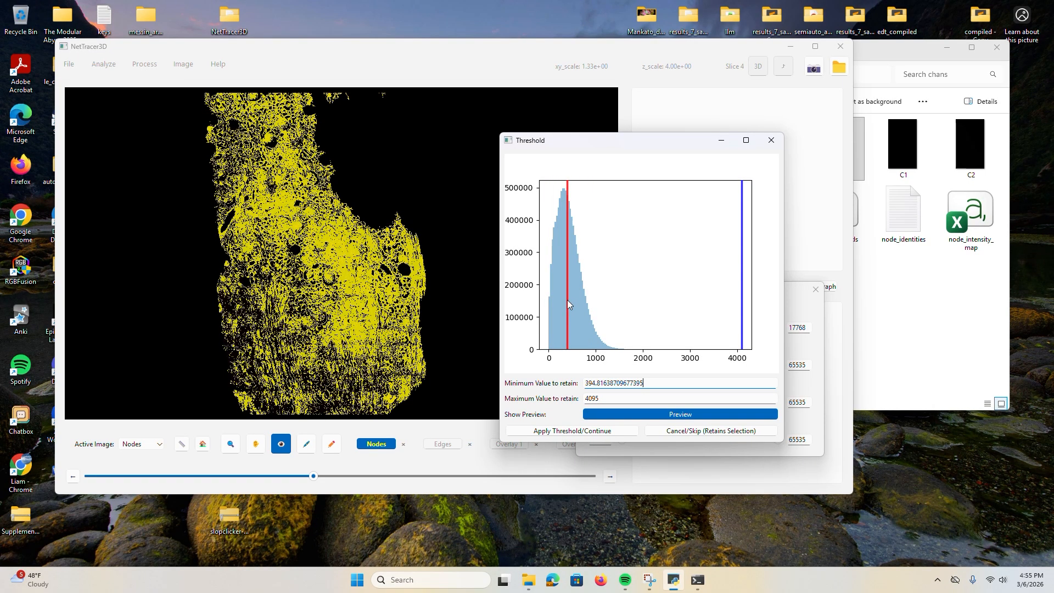
{"action": "scroll", "coordinate": [289, 323], "scroll_direction": "up", "scroll_amount": 3}
{"action": "scroll", "coordinate": [289, 323], "scroll_direction": "down", "scroll_amount": 3}
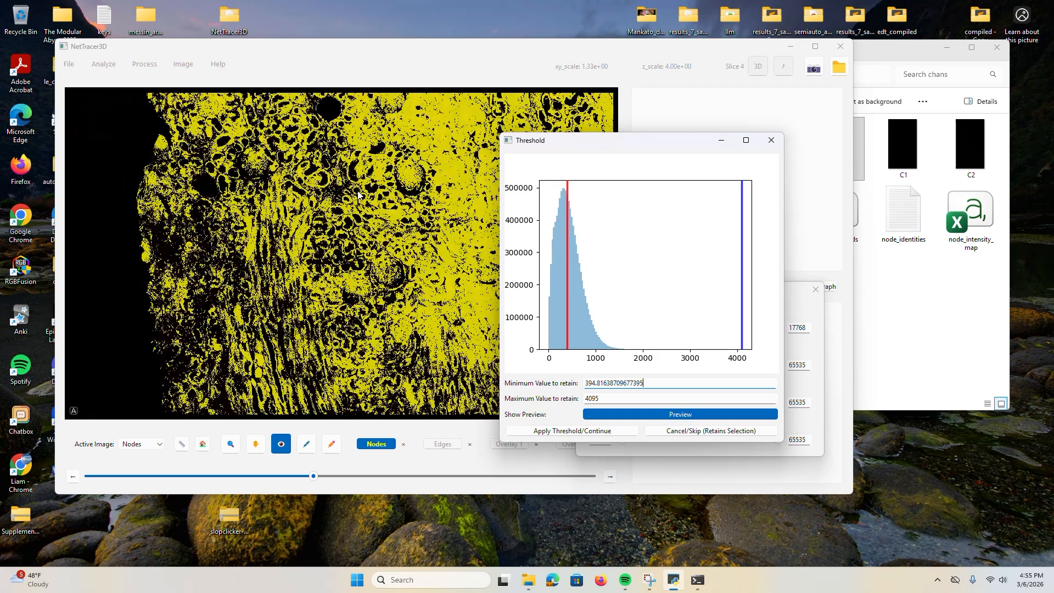
{"action": "left_click", "coordinate": [702, 431]}
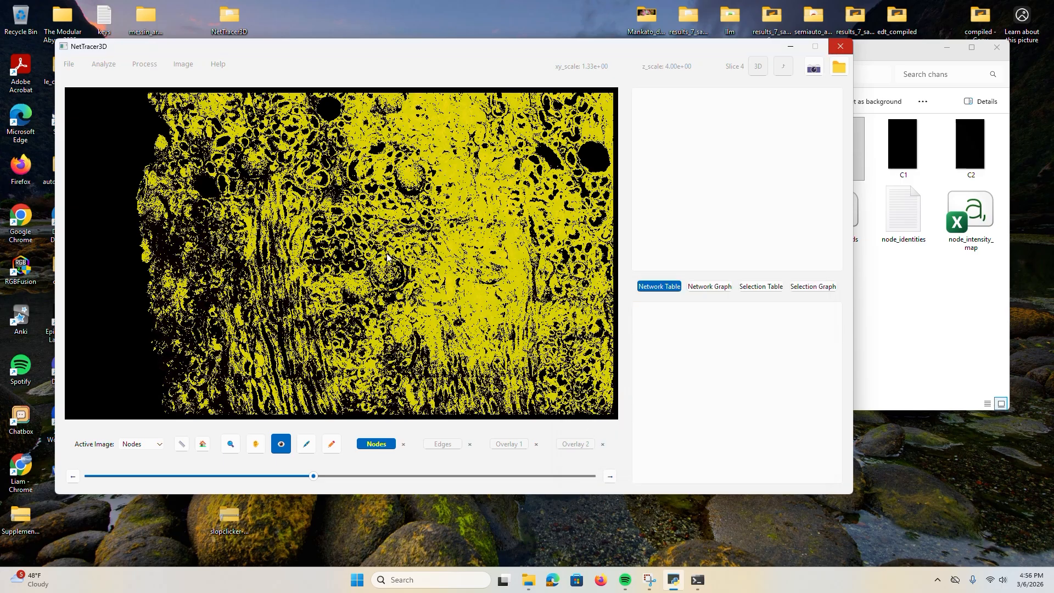
- Switch to the command window and examine the per-axis shell correction output of the brightness normalization
{"action": "left_click", "coordinate": [440, 265]}
{"action": "left_click", "coordinate": [656, 353]}
{"action": "left_click_drag", "start_coordinate": [654, 296], "coordinate": [728, 186]}
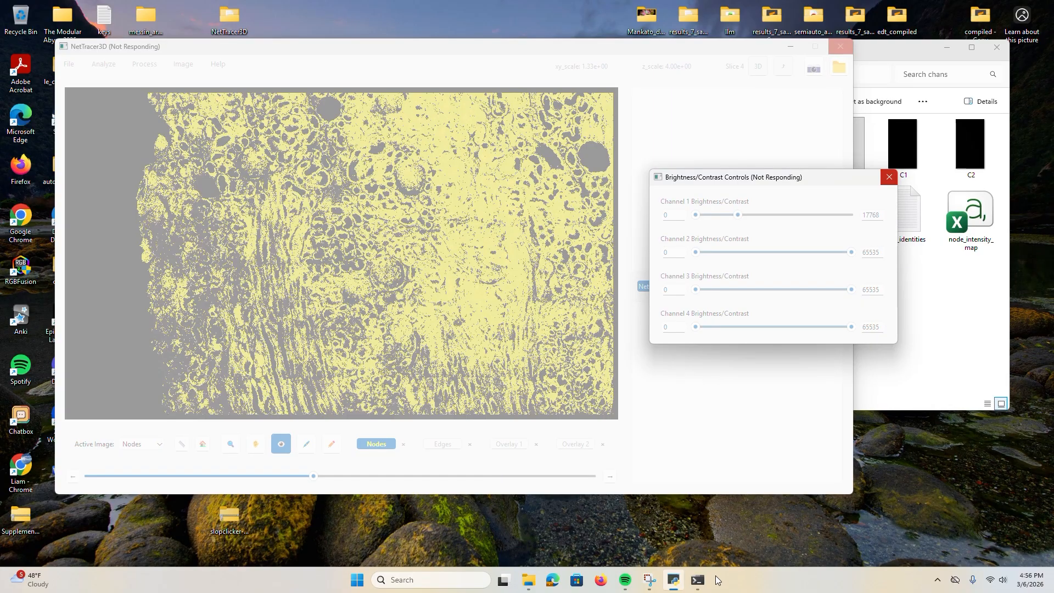
{"action": "left_click", "coordinate": [697, 579]}
{"action": "left_click_drag", "start_coordinate": [193, 160], "coordinate": [537, 113]}
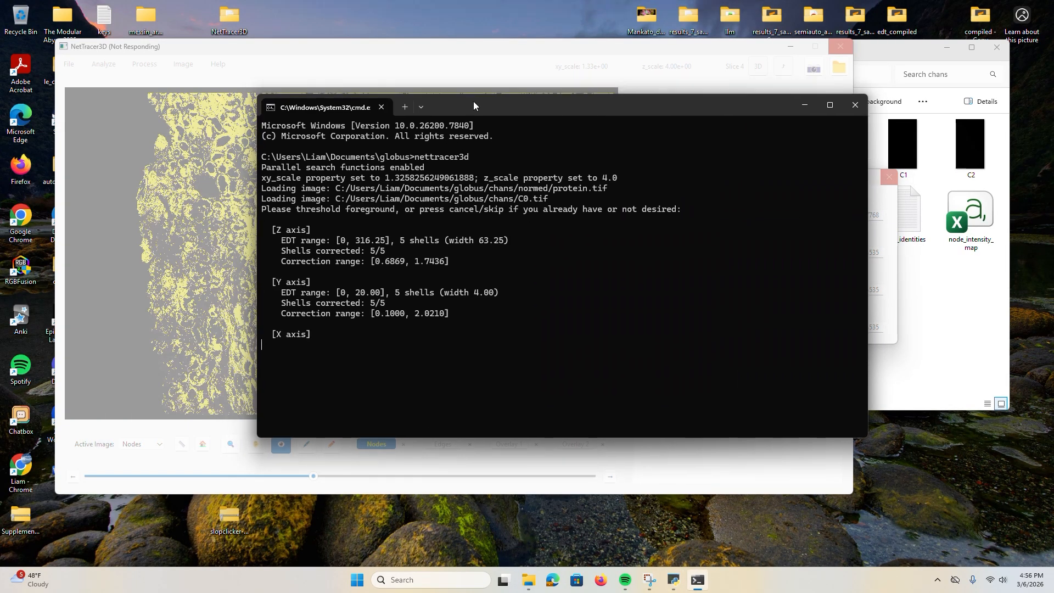
{"action": "left_click_drag", "start_coordinate": [473, 101], "coordinate": [678, 128]}
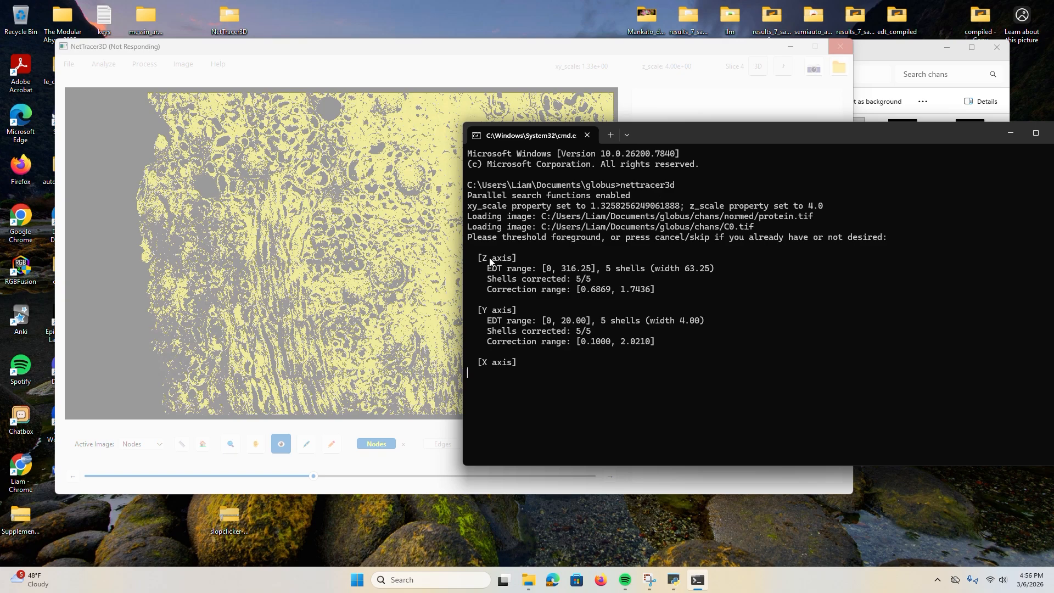
{"action": "left_click_drag", "start_coordinate": [479, 258], "coordinate": [725, 392]}
{"action": "right_click", "coordinate": [725, 392]}
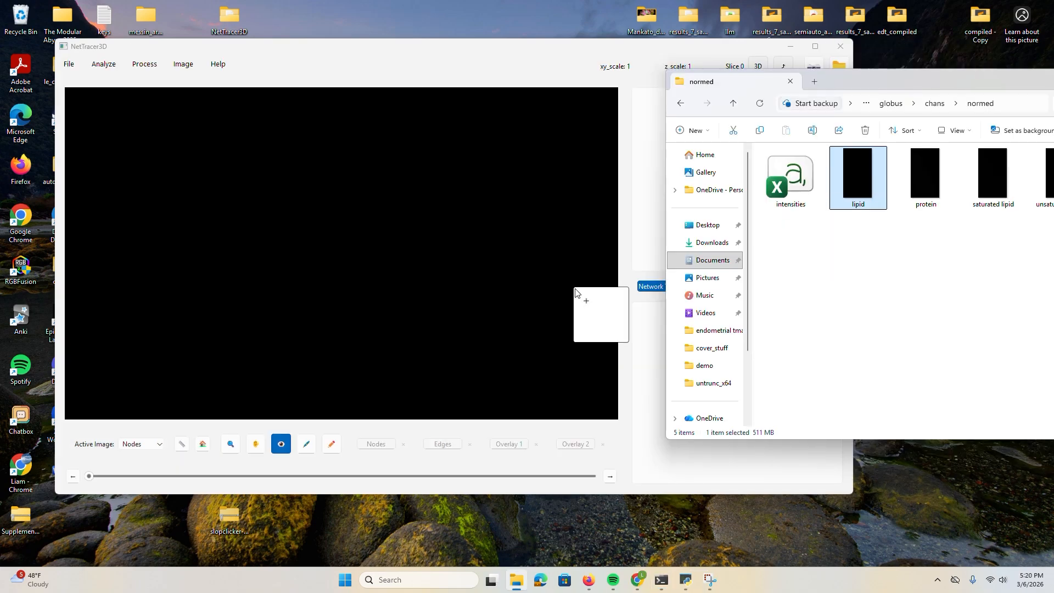
- Load the lipid image from the normed folder into the Nodes channel and set its Channel 1 brightness/contrast maximum to about 3231
{"action": "left_click_drag", "start_coordinate": [576, 292], "coordinate": [573, 293]}
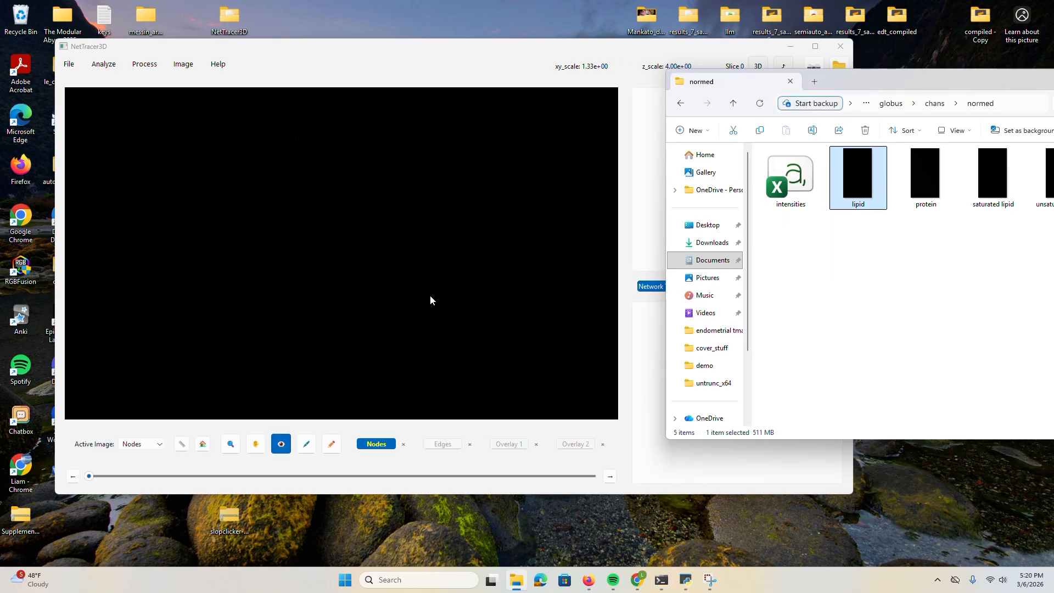
{"action": "left_click", "coordinate": [186, 69]}
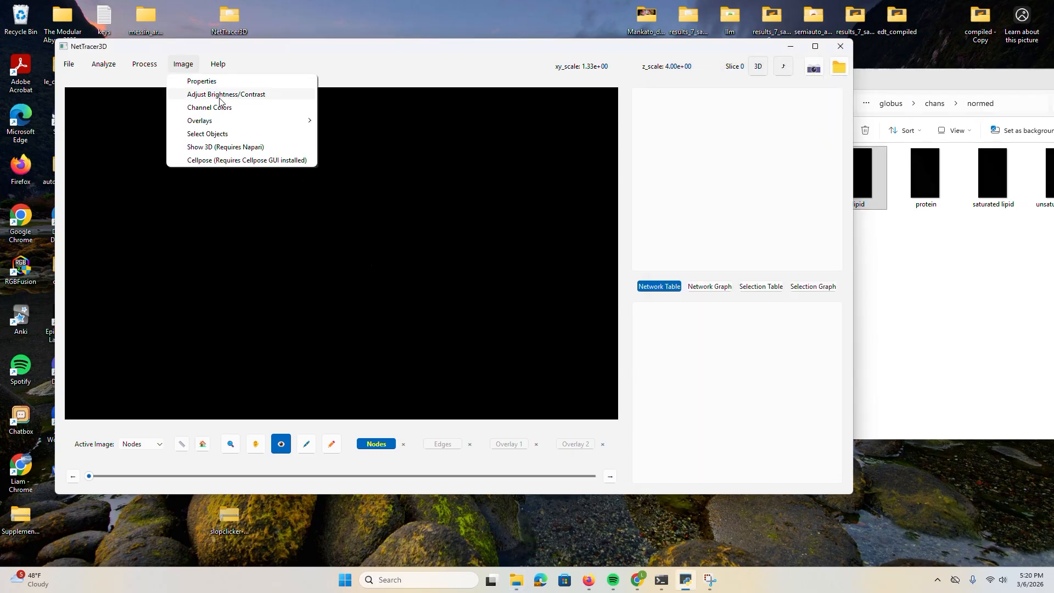
{"action": "left_click", "coordinate": [201, 91]}
{"action": "left_click_drag", "start_coordinate": [525, 220], "coordinate": [322, 225]}
{"action": "left_click", "coordinate": [399, 221]}
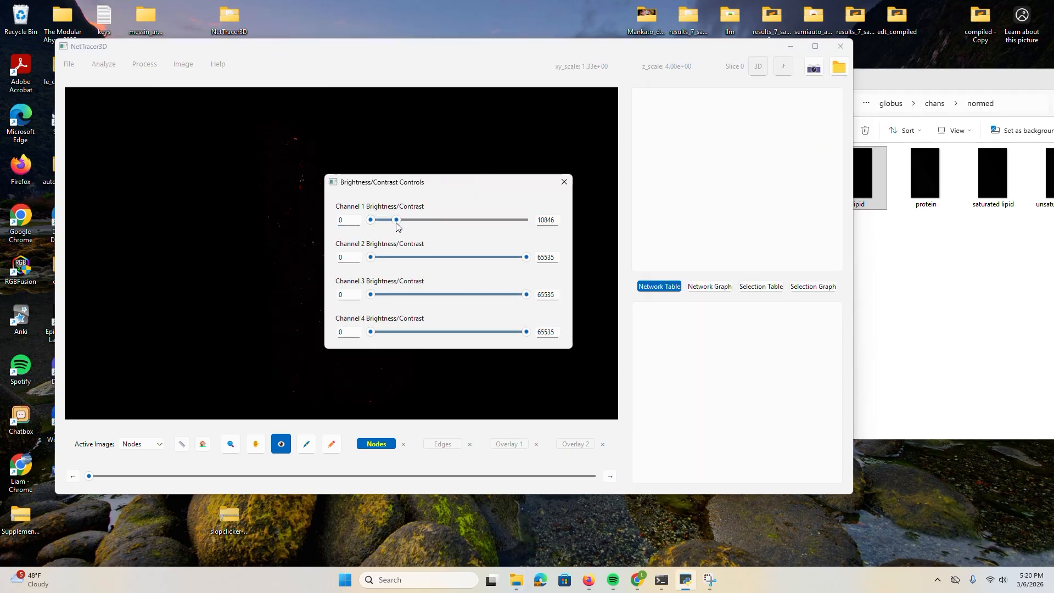
{"action": "left_click_drag", "start_coordinate": [414, 187], "coordinate": [515, 229]}
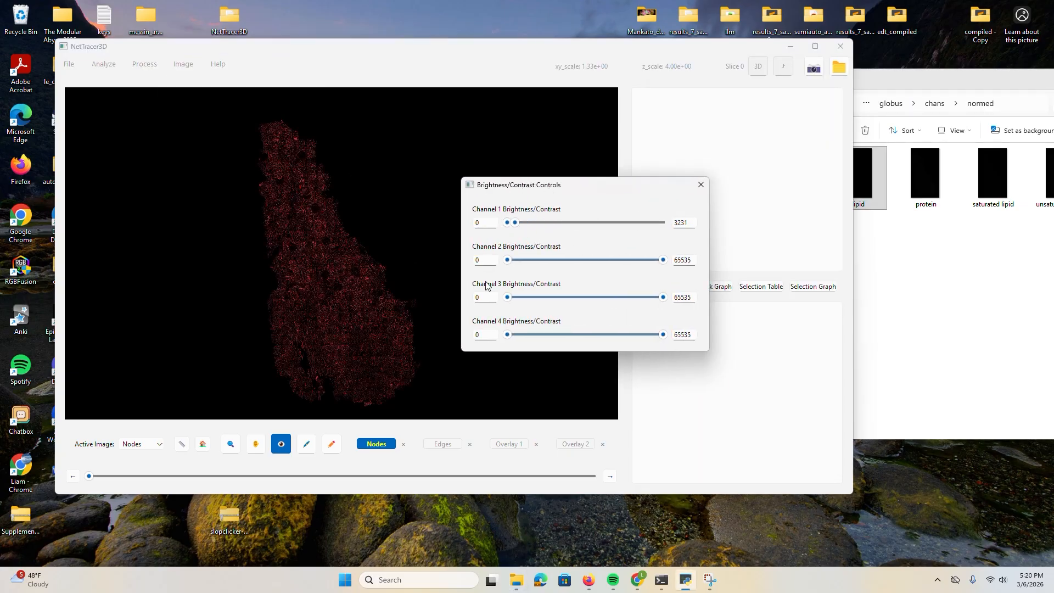
{"action": "left_click_drag", "start_coordinate": [257, 475], "coordinate": [235, 456]}
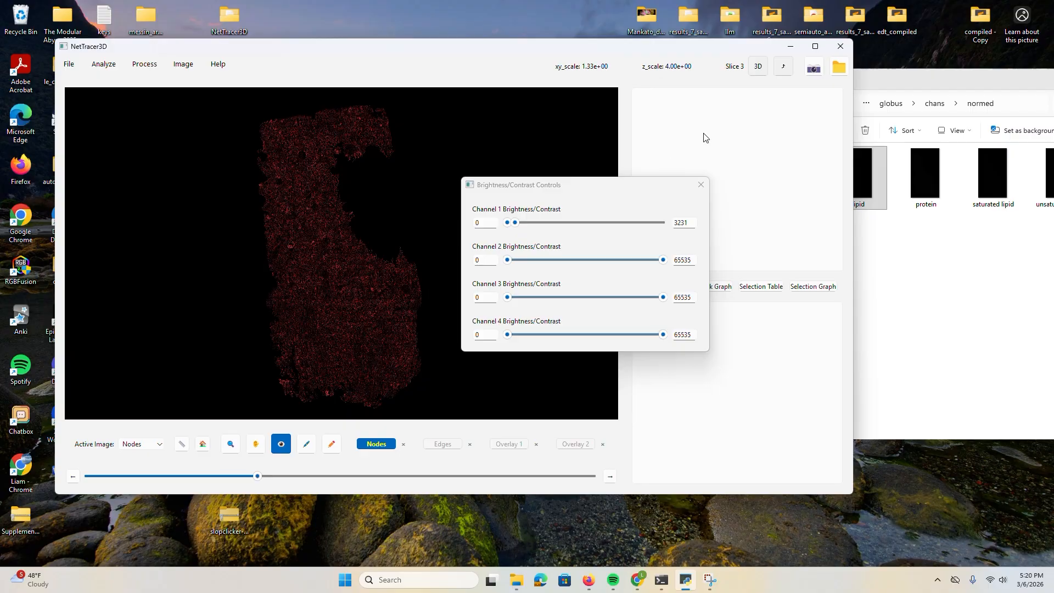
- Close the brightness/contrast controls and open the normed_session folder inside the chans folder to view its files
{"action": "left_click", "coordinate": [897, 252]}
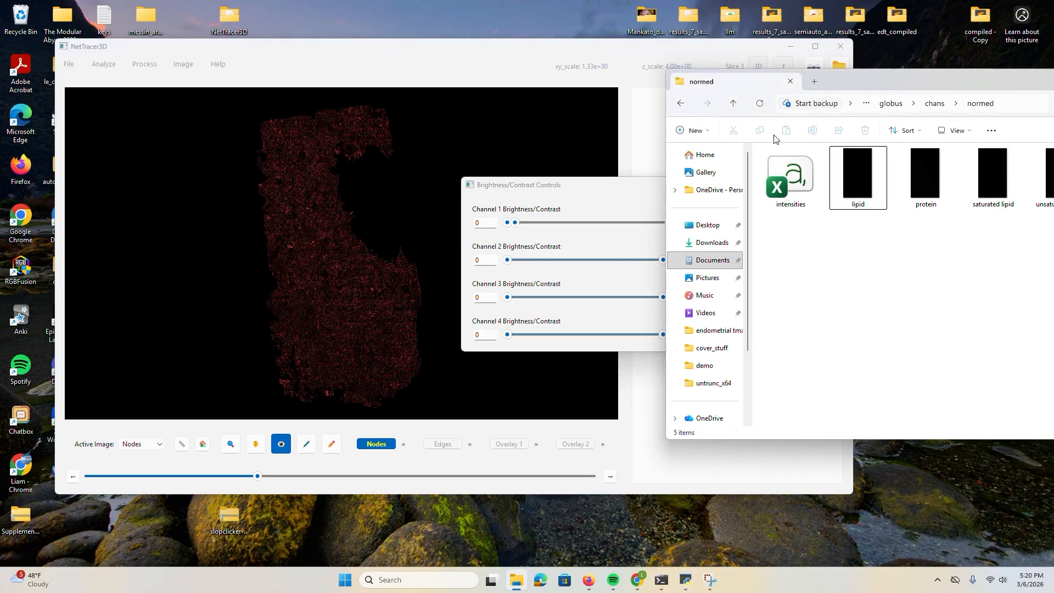
{"action": "left_click", "coordinate": [616, 193]}
{"action": "left_click", "coordinate": [709, 185]}
{"action": "left_click", "coordinate": [908, 258]}
{"action": "left_click", "coordinate": [732, 103]}
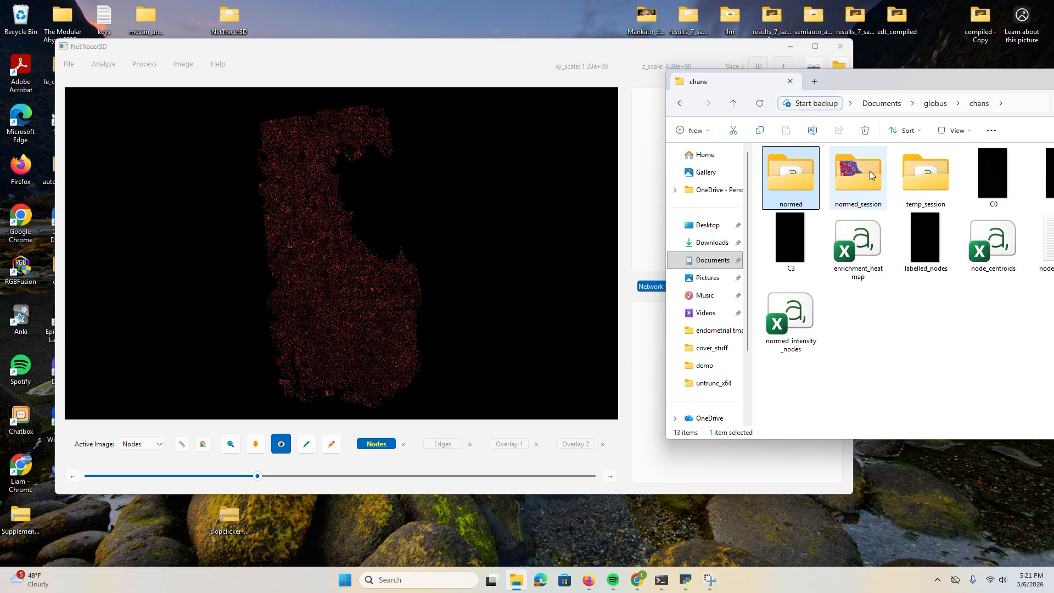
{"action": "double_click", "coordinate": [870, 170]}
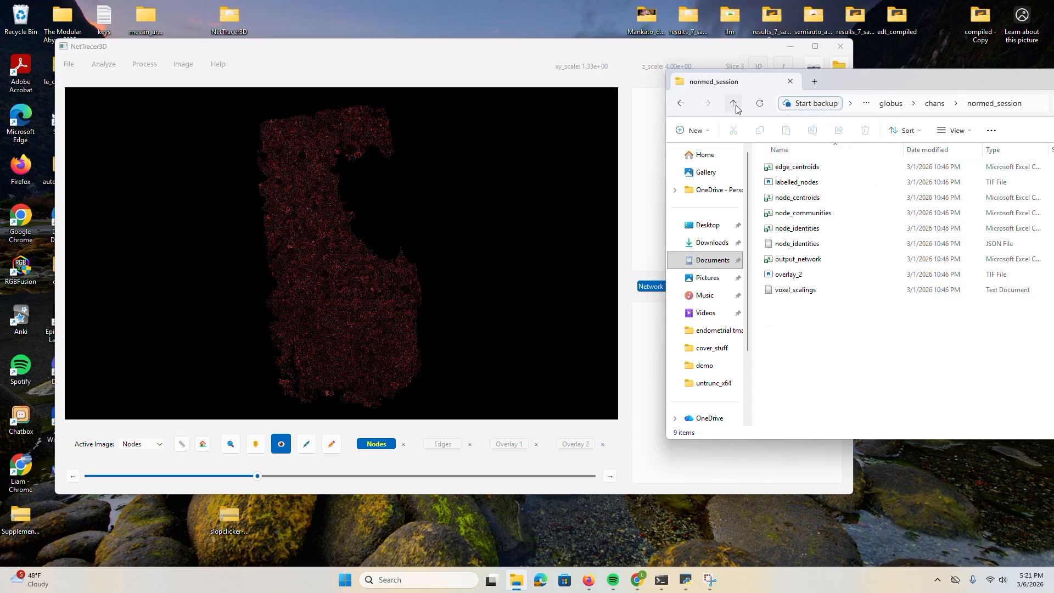
- Maximize the NetTracer3D window and examine the lipid image's tissue structures up close and as a whole
{"action": "scroll", "coordinate": [298, 209], "scroll_direction": "up", "scroll_amount": 5}
{"action": "scroll", "coordinate": [305, 213], "scroll_direction": "down", "scroll_amount": 5}
{"action": "scroll", "coordinate": [335, 215], "scroll_direction": "up", "scroll_amount": 4}
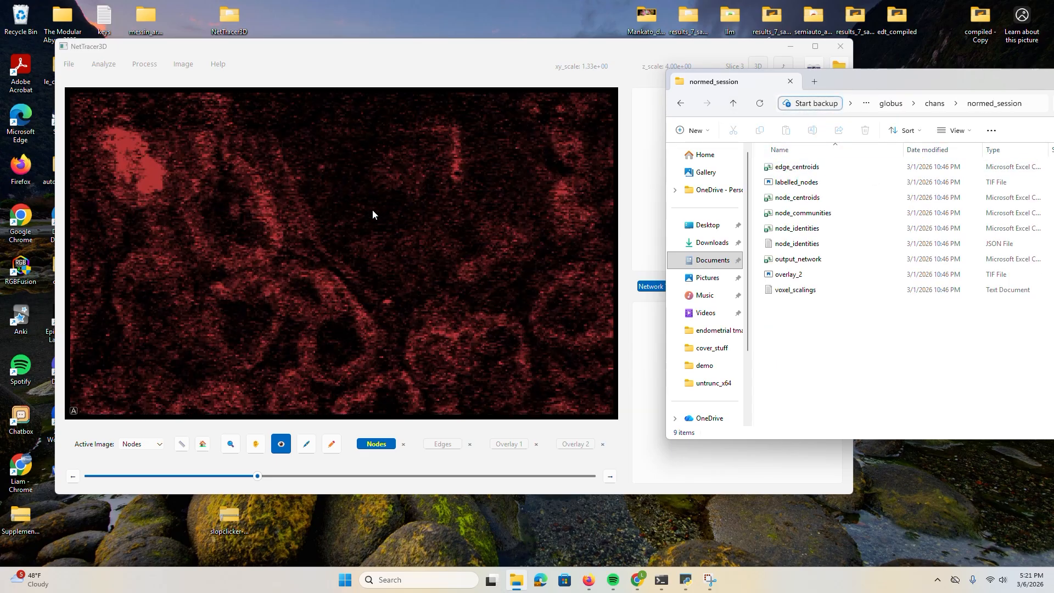
{"action": "scroll", "coordinate": [404, 206], "scroll_direction": "down", "scroll_amount": 2}
{"action": "left_click", "coordinate": [815, 50]}
{"action": "left_click", "coordinate": [815, 48]}
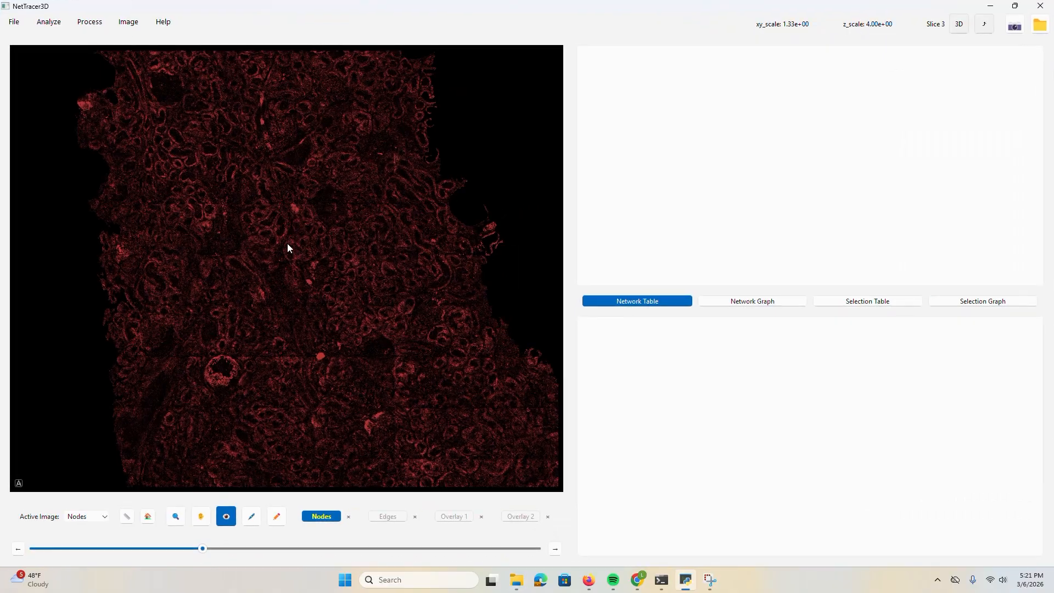
{"action": "scroll", "coordinate": [375, 208], "scroll_direction": "down", "scroll_amount": 3}
{"action": "scroll", "coordinate": [250, 238], "scroll_direction": "up", "scroll_amount": 6}
{"action": "scroll", "coordinate": [235, 282], "scroll_direction": "down", "scroll_amount": 6}
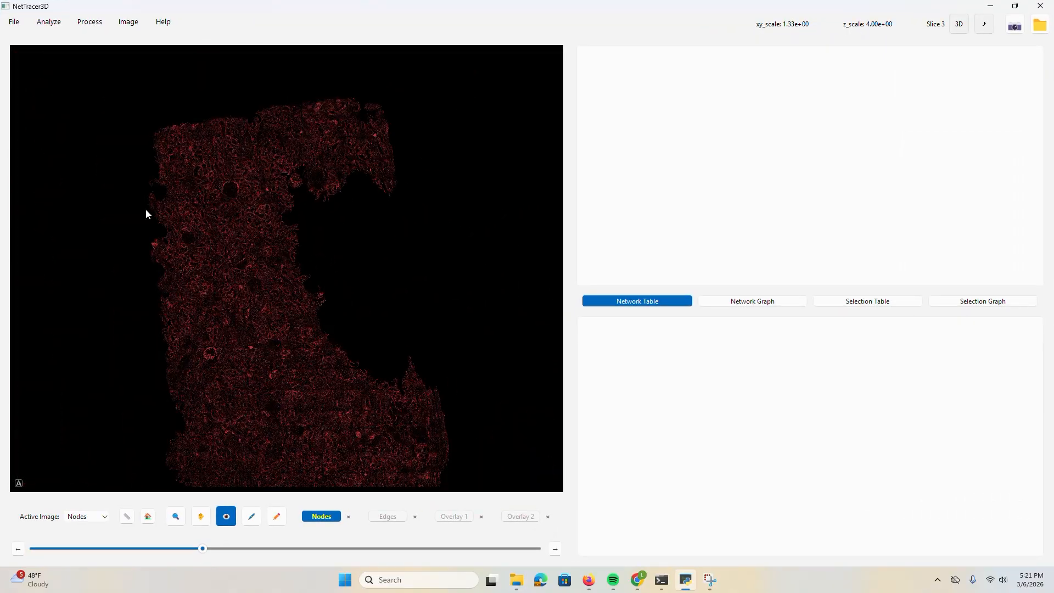
- Open the generator for artificial hexagonal nodes and move its dialog off the tissue image
{"action": "left_click", "coordinate": [90, 22]}
{"action": "mouse_move", "coordinate": [126, 67]}
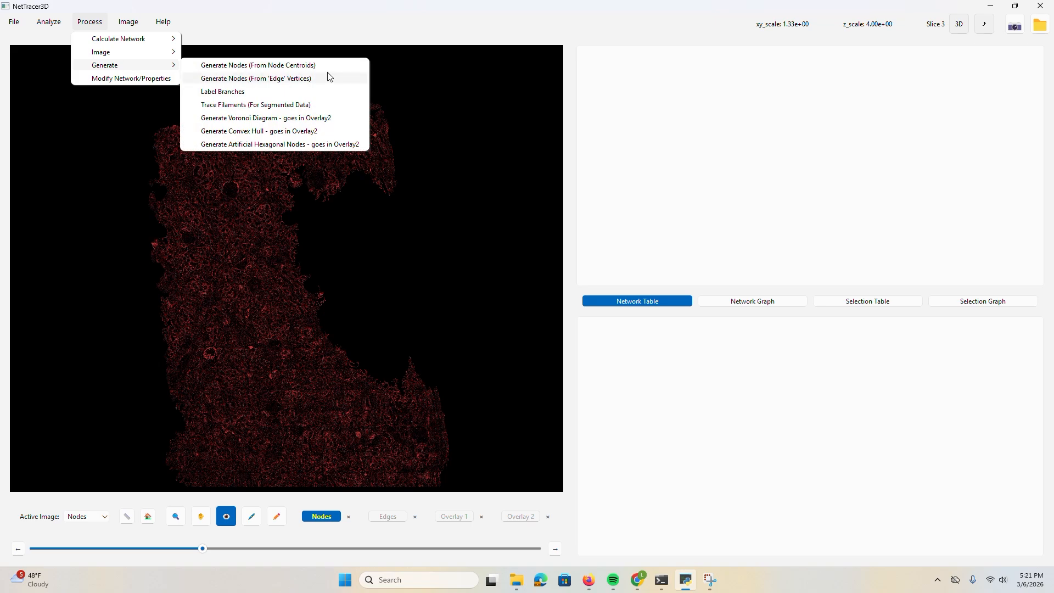
{"action": "left_click", "coordinate": [260, 146]}
{"action": "left_click_drag", "start_coordinate": [532, 214], "coordinate": [621, 158]}
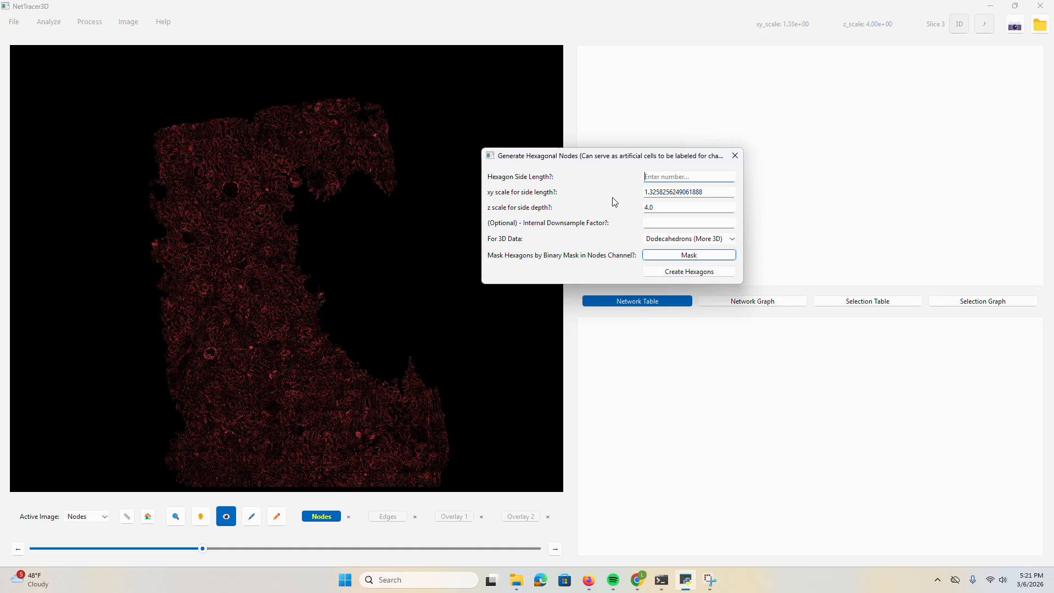
- Set the 3D shape of the artificial nodes to Prisms (Faster) and show slice 6 of the lipid image
{"action": "left_click", "coordinate": [679, 240]}
{"action": "left_click", "coordinate": [670, 251]}
{"action": "left_click", "coordinate": [668, 240]}
{"action": "left_click", "coordinate": [663, 259]}
{"action": "left_click", "coordinate": [664, 240]}
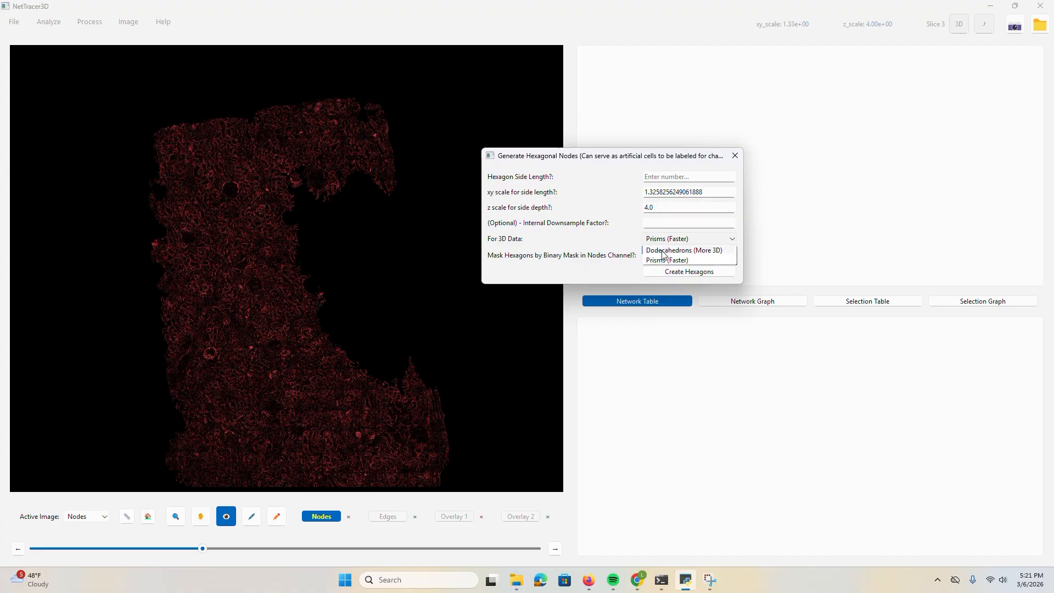
{"action": "left_click", "coordinate": [663, 251]}
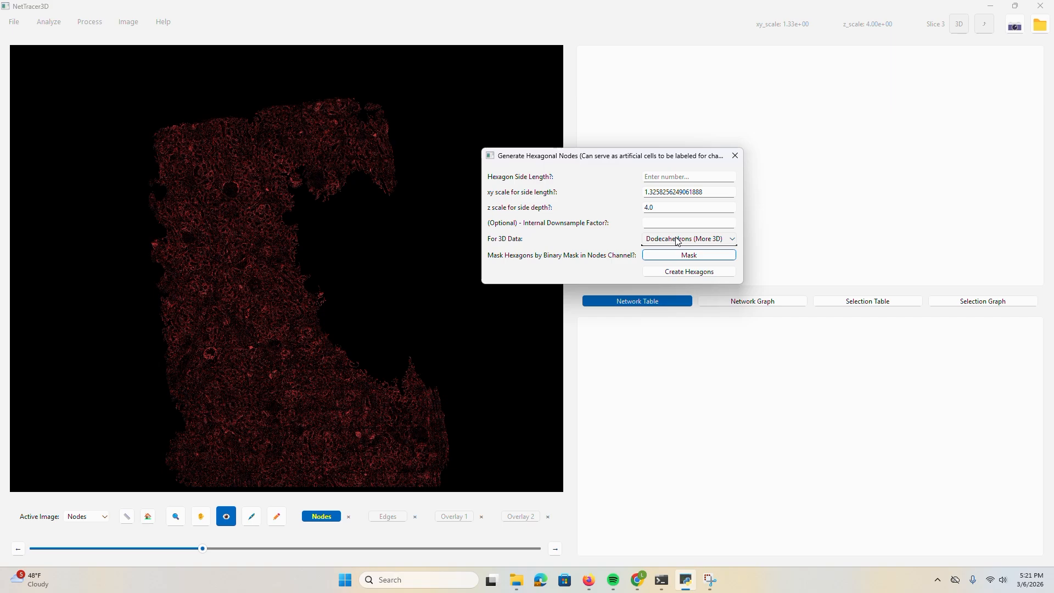
{"action": "left_click", "coordinate": [677, 240]}
{"action": "left_click", "coordinate": [692, 260]}
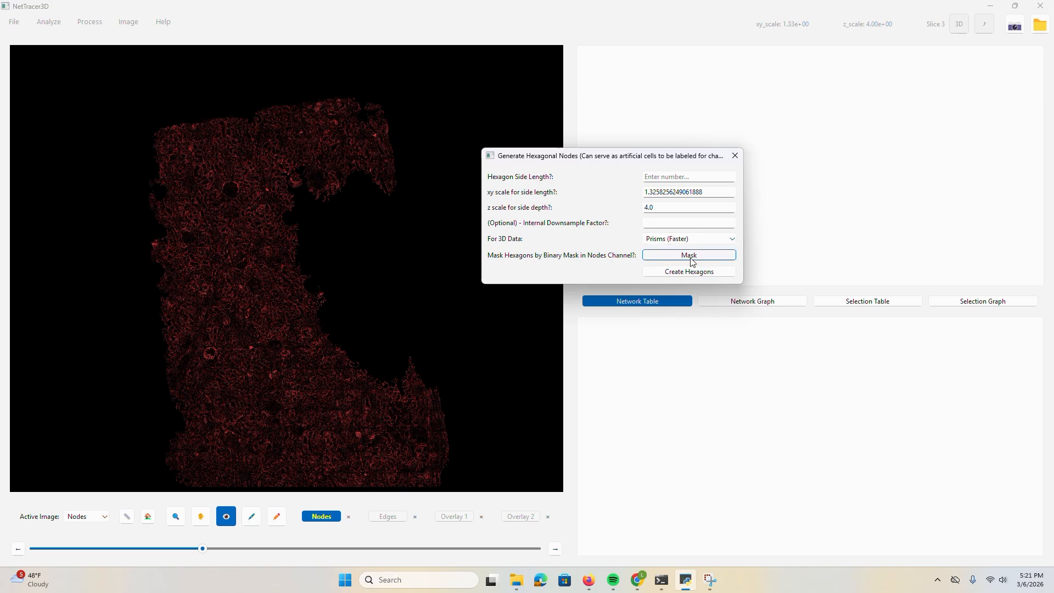
{"action": "left_click_drag", "start_coordinate": [202, 548], "coordinate": [367, 508]}
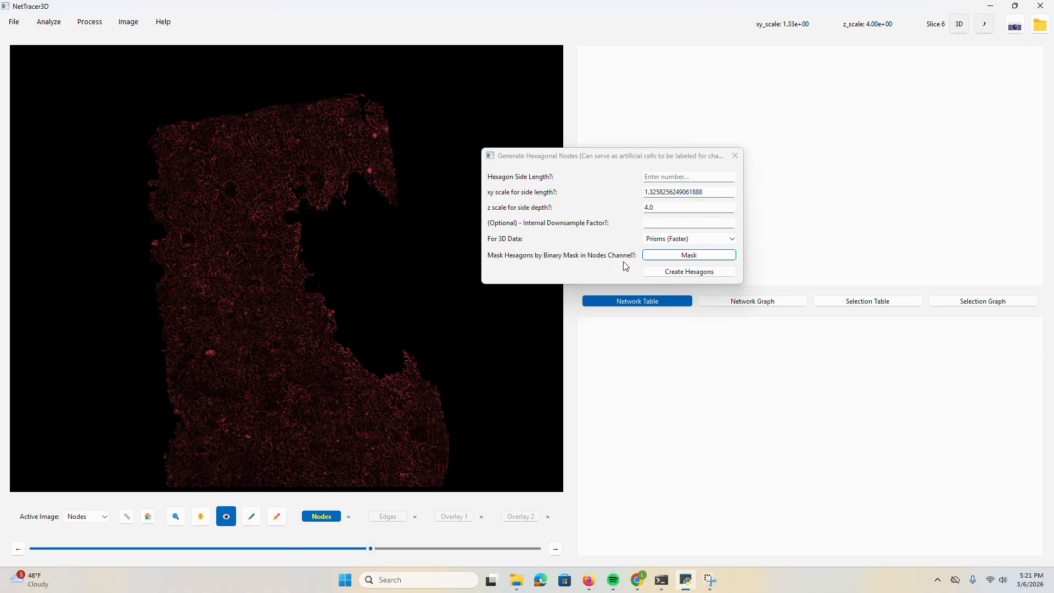
- Create hexagonal nodes with a side length of 8, masked by the binary mask in the Nodes channel
{"action": "left_click", "coordinate": [663, 175]}
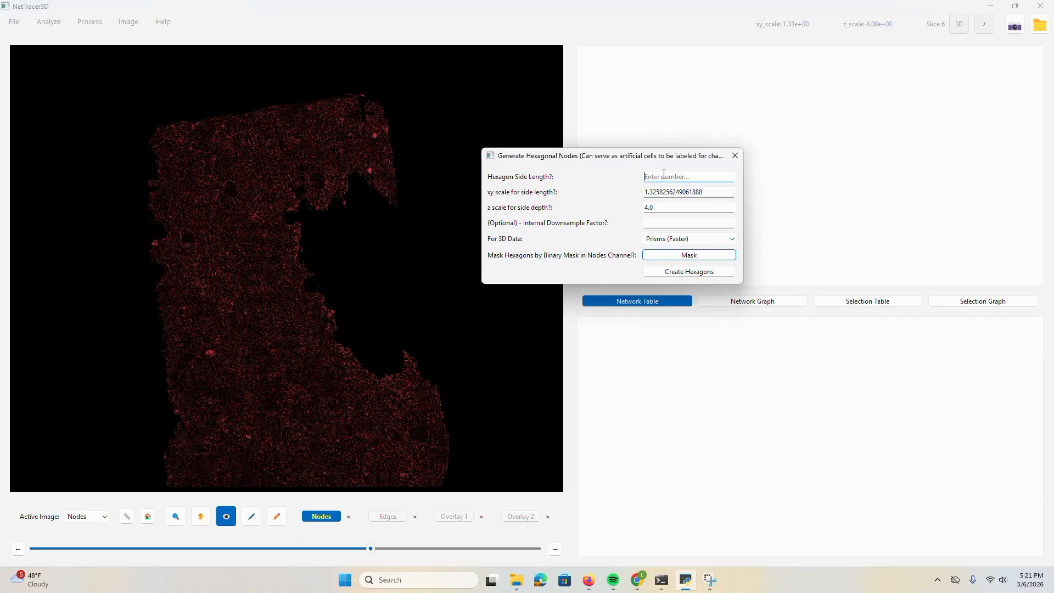
{"action": "type", "text": "8"}
{"action": "left_click", "coordinate": [678, 255]}
{"action": "scroll", "coordinate": [365, 256], "scroll_direction": "up", "scroll_amount": 3}
{"action": "scroll", "coordinate": [367, 249], "scroll_direction": "down", "scroll_amount": 3}
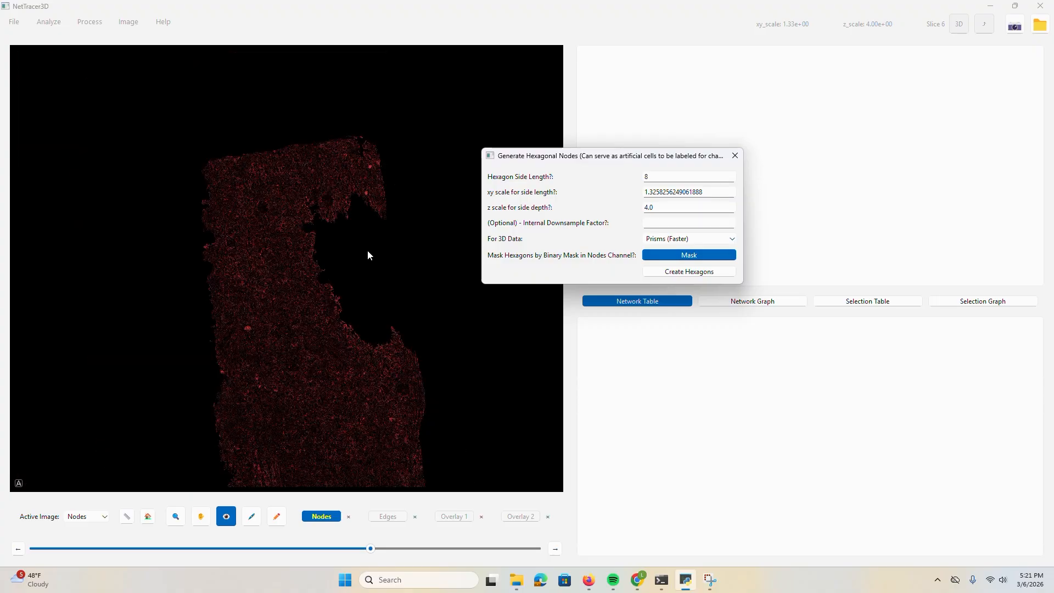
{"action": "scroll", "coordinate": [360, 250], "scroll_direction": "up", "scroll_amount": 3}
{"action": "scroll", "coordinate": [252, 257], "scroll_direction": "down", "scroll_amount": 5}
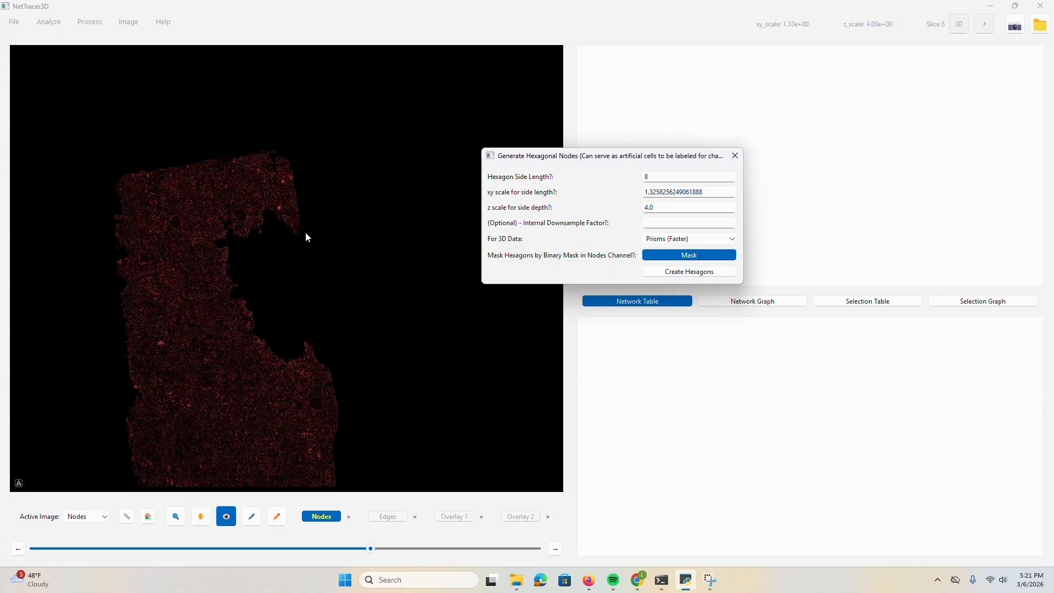
{"action": "scroll", "coordinate": [203, 233], "scroll_direction": "up", "scroll_amount": 4}
{"action": "scroll", "coordinate": [203, 257], "scroll_direction": "down", "scroll_amount": 3}
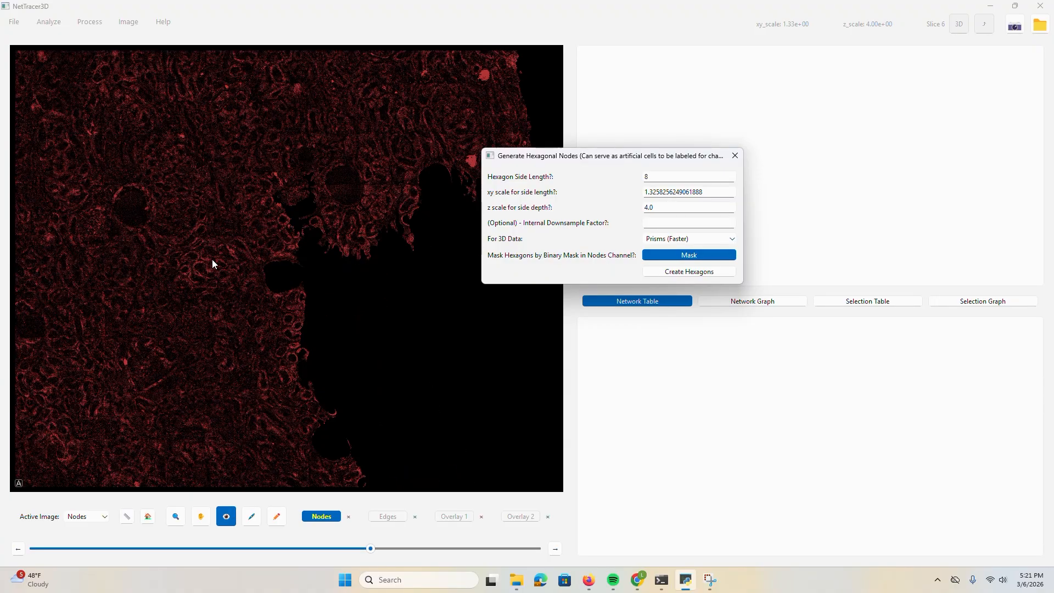
{"action": "mouse_move", "coordinate": [331, 292]}
{"action": "left_mouse_down"}
{"action": "mouse_move", "coordinate": [374, 346]}
{"action": "mouse_move", "coordinate": [470, 409]}
{"action": "left_mouse_up"}
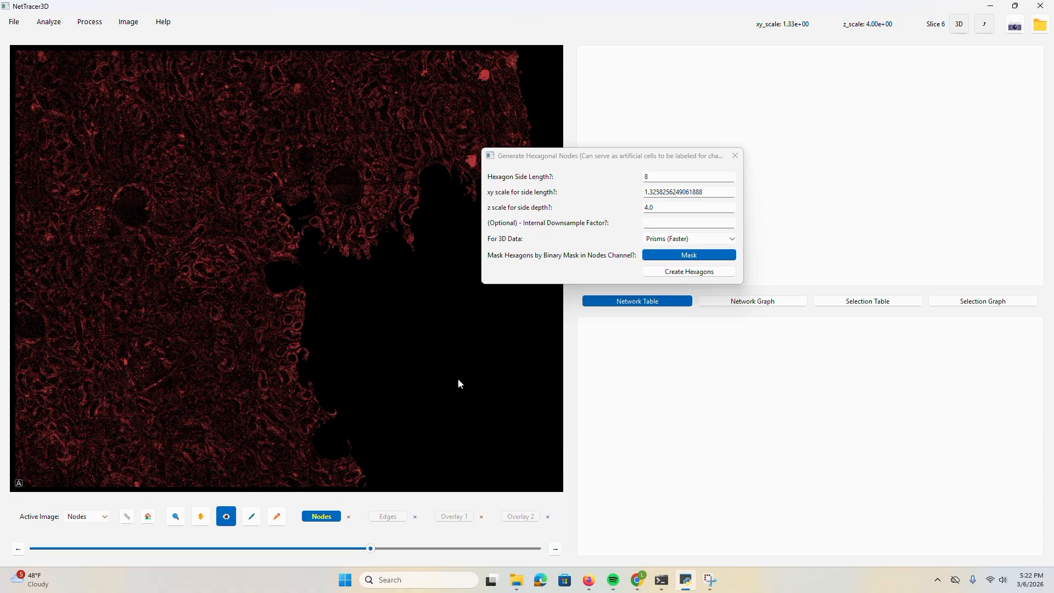
{"action": "scroll", "coordinate": [385, 305], "scroll_direction": "down", "scroll_amount": 2}
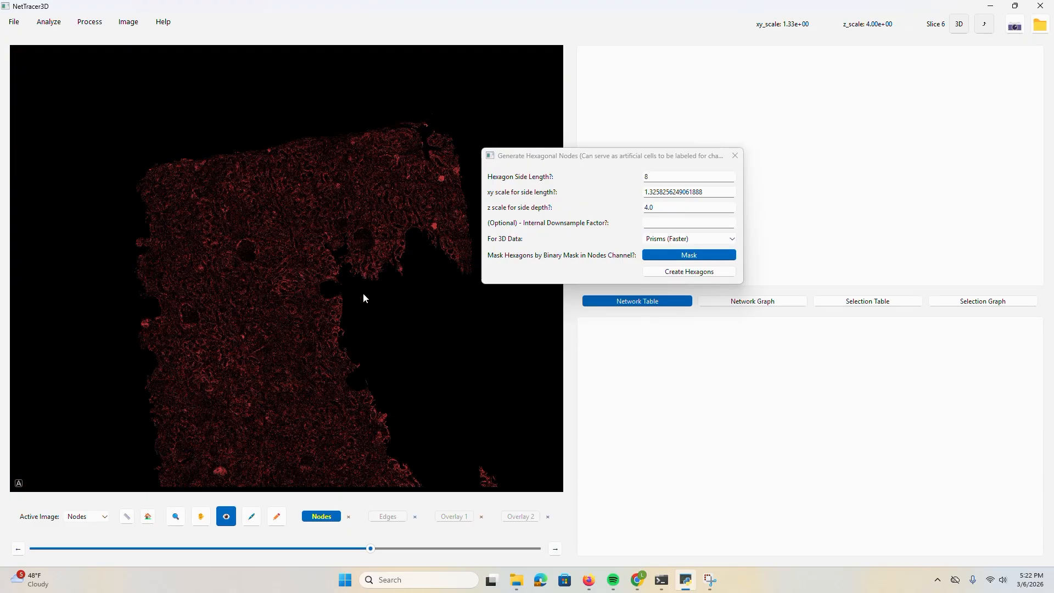
{"action": "left_click", "coordinate": [686, 273]}
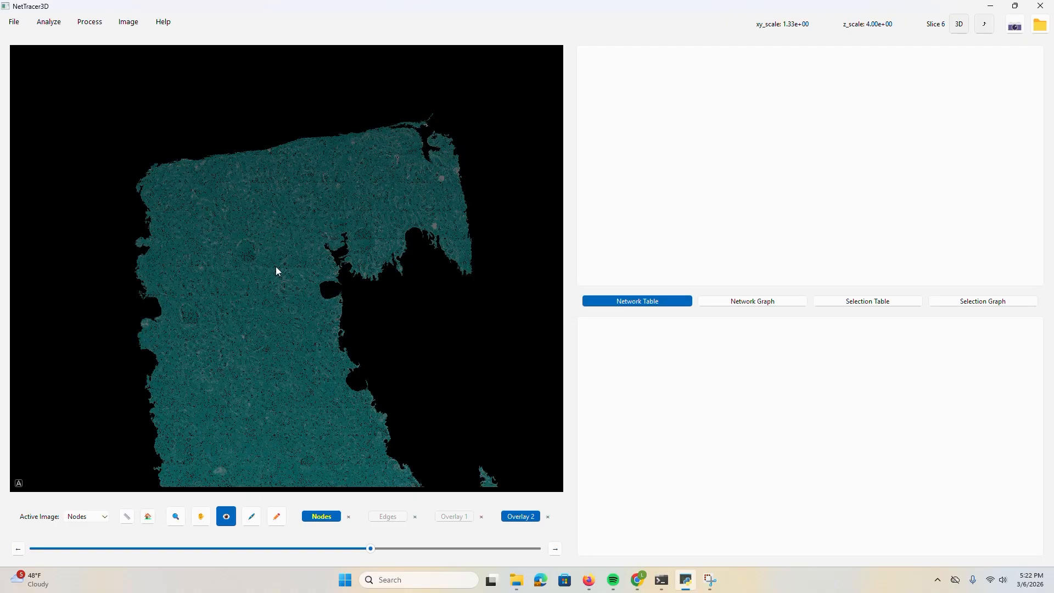
- Swap the Nodes channel with Overlay 2 so the generated hexagons serve as nodes
{"action": "left_click", "coordinate": [132, 23]}
{"action": "mouse_move", "coordinate": [159, 80]}
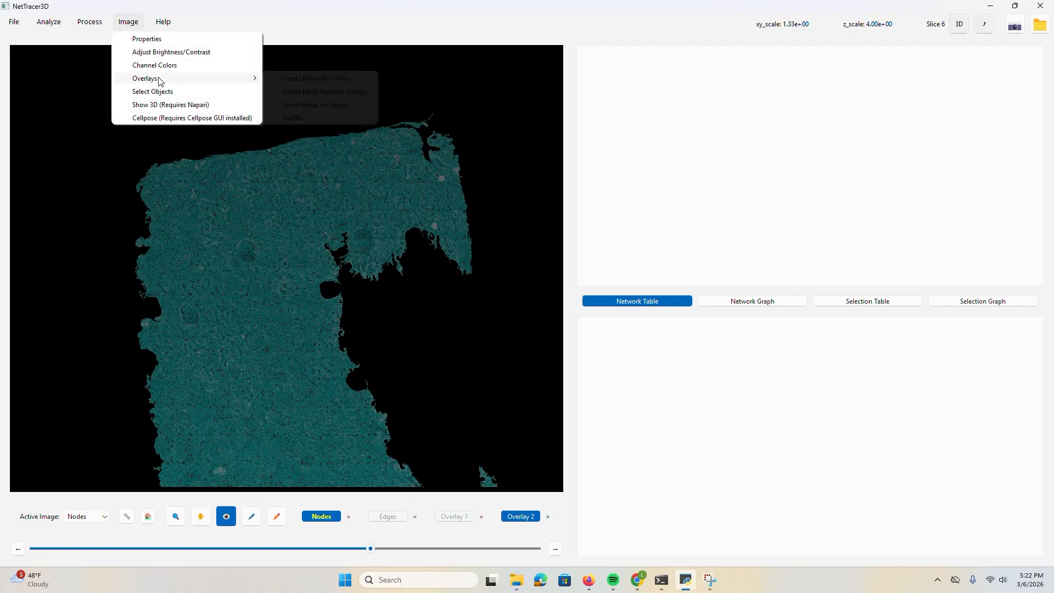
{"action": "left_click", "coordinate": [330, 117]}
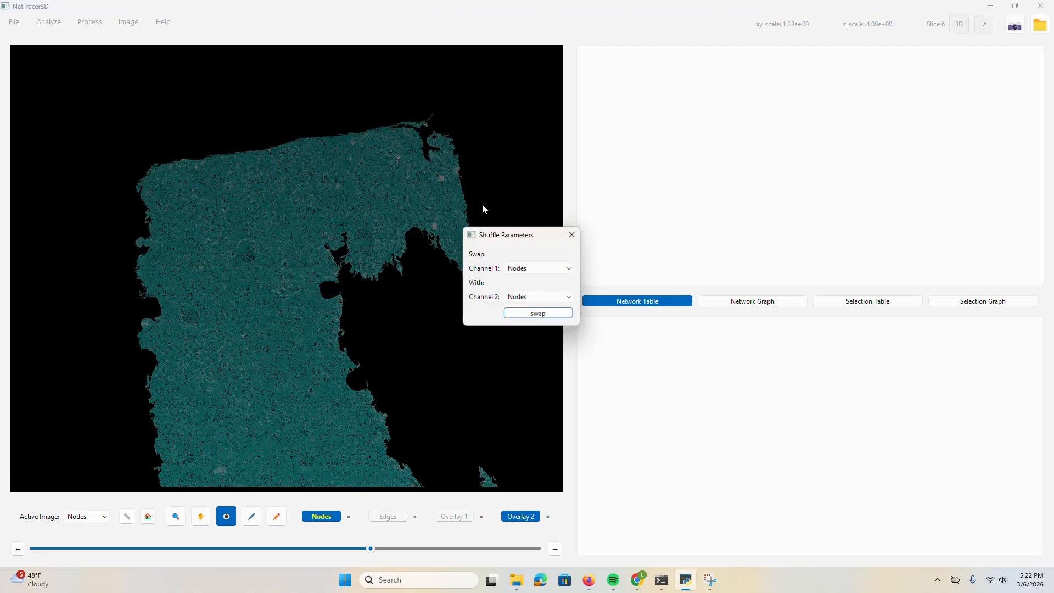
{"action": "left_click", "coordinate": [527, 305]}
{"action": "left_click", "coordinate": [522, 337]}
{"action": "left_click", "coordinate": [538, 313]}
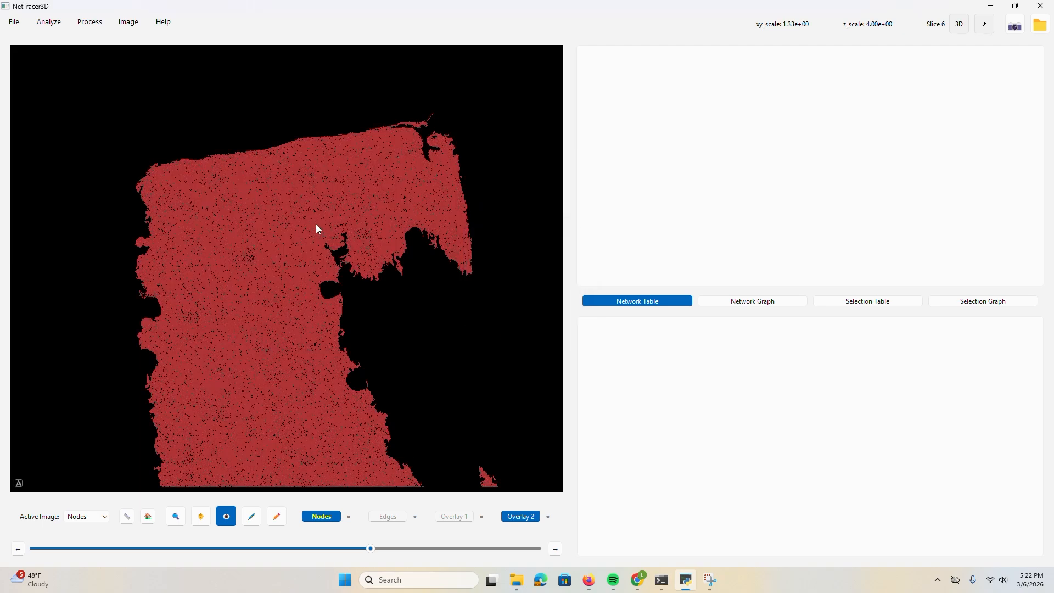
- Select individual hexagonal nodes up close to examine their shape, and hide Overlay 2
{"action": "scroll", "coordinate": [242, 243], "scroll_direction": "up", "scroll_amount": 5}
{"action": "left_click", "coordinate": [230, 270]}
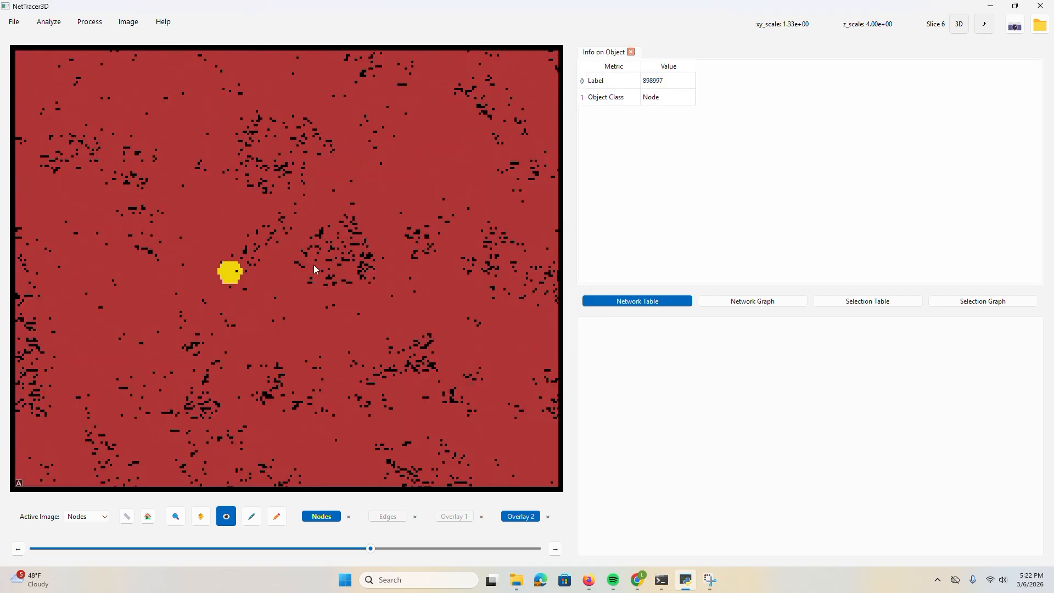
{"action": "left_click", "coordinate": [311, 318]}
{"action": "left_click", "coordinate": [516, 518]}
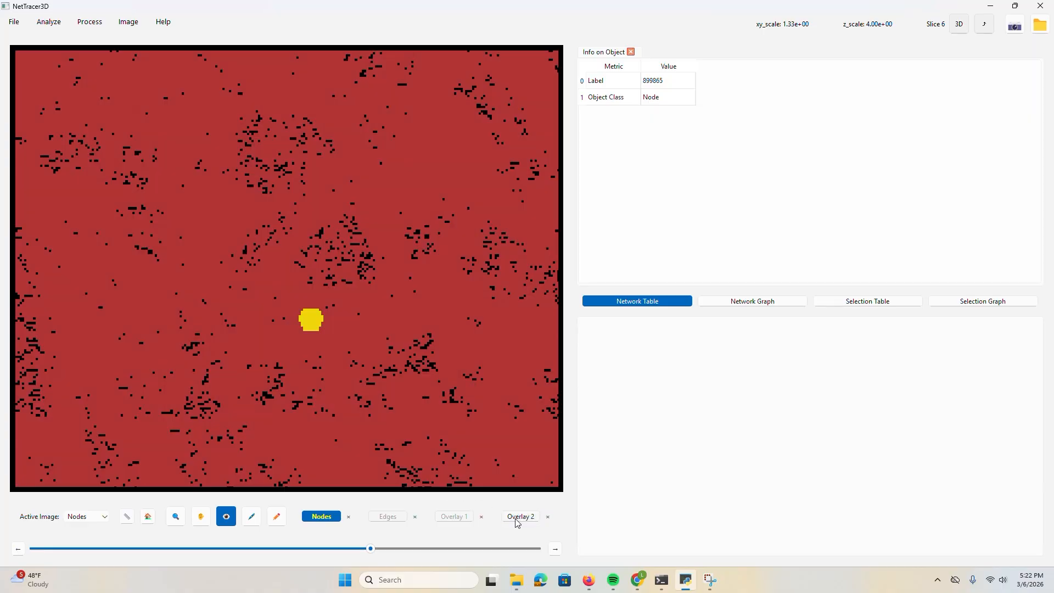
{"action": "left_click", "coordinate": [348, 320]}
{"action": "left_click_drag", "start_coordinate": [370, 548], "coordinate": [386, 526]}
{"action": "scroll", "coordinate": [357, 351], "scroll_direction": "down", "scroll_amount": 4}
- Load the labelled_nodes image from the normed_session folder as the nodes and inspect single hexagons in it
{"action": "left_click", "coordinate": [509, 583]}
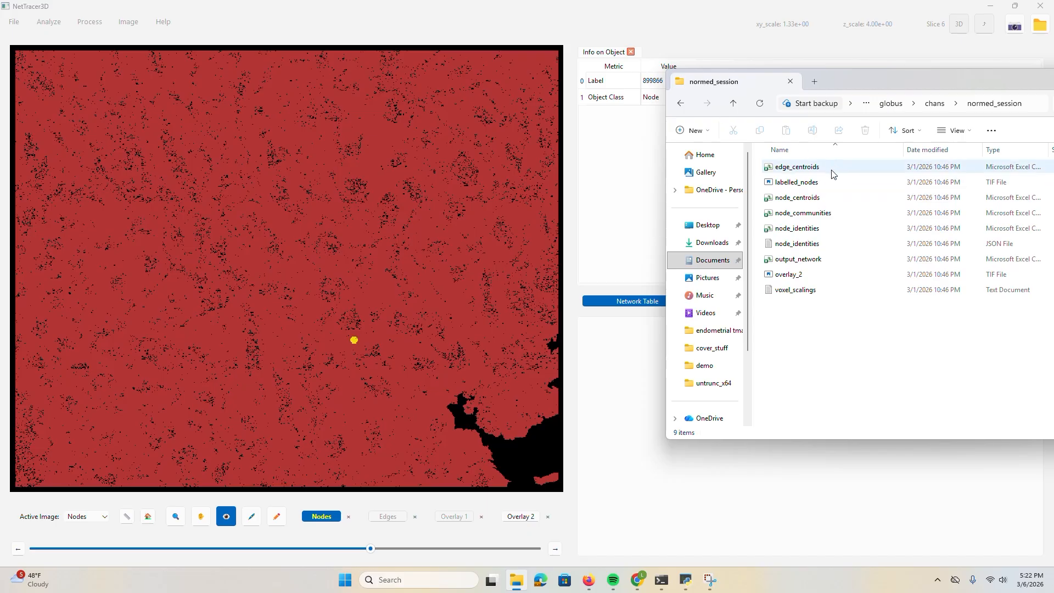
{"action": "left_click", "coordinate": [813, 185]}
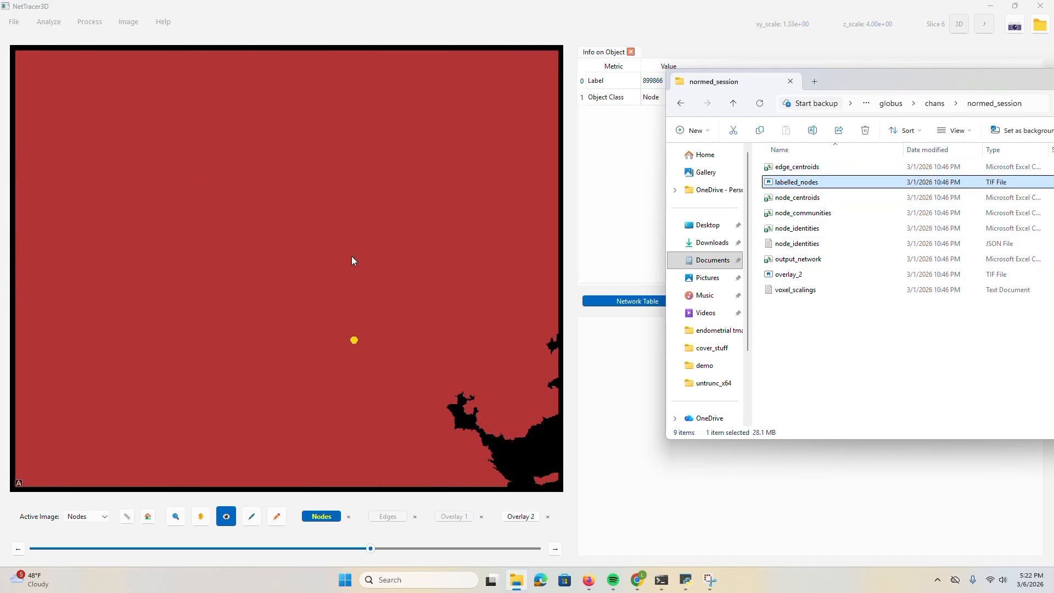
{"action": "scroll", "coordinate": [335, 342], "scroll_direction": "up", "scroll_amount": 2}
{"action": "left_click", "coordinate": [313, 276]}
{"action": "scroll", "coordinate": [440, 324], "scroll_direction": "down", "scroll_amount": 4}
{"action": "scroll", "coordinate": [364, 309], "scroll_direction": "up", "scroll_amount": 5}
{"action": "left_click", "coordinate": [367, 311]}
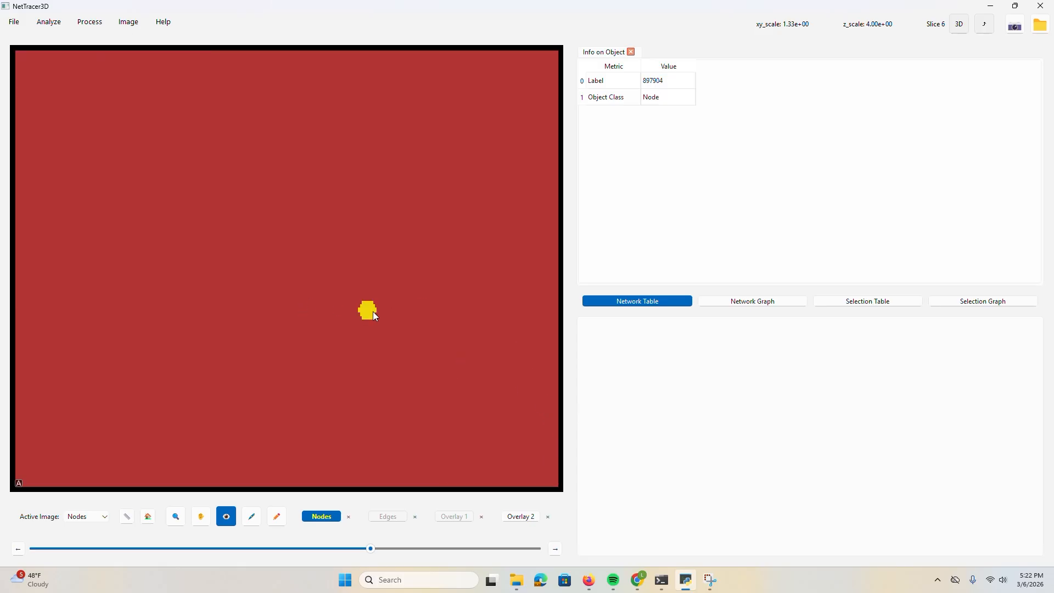
{"action": "scroll", "coordinate": [421, 324], "scroll_direction": "down", "scroll_amount": 7}
{"action": "scroll", "coordinate": [386, 327], "scroll_direction": "up", "scroll_amount": 5}
- Show slice 5 of the labelled nodes and select a hexagon inside the tissue for inspection
{"action": "left_click_drag", "start_coordinate": [370, 548], "coordinate": [315, 548]}
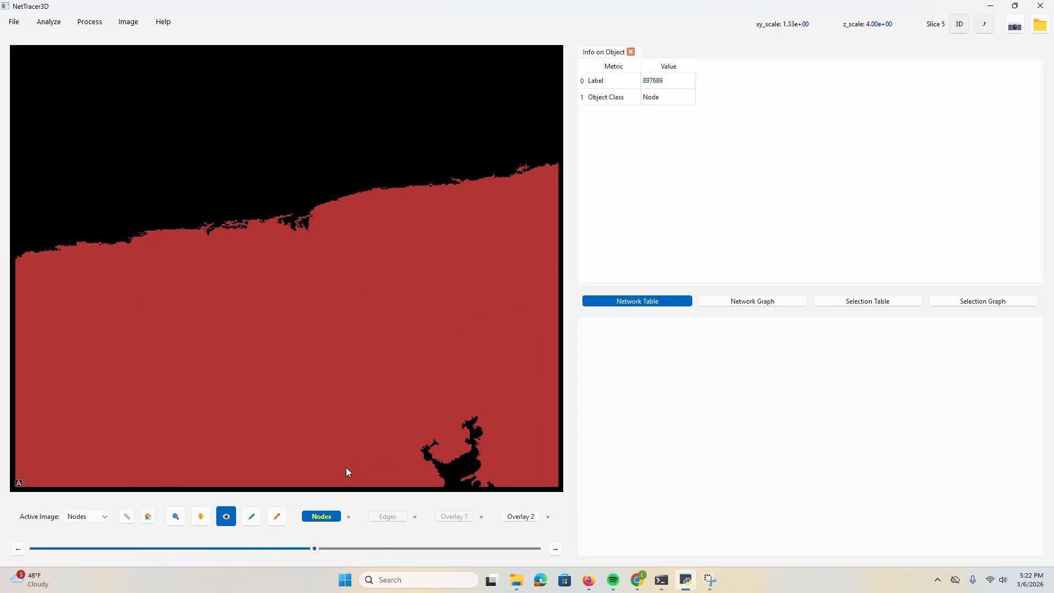
{"action": "scroll", "coordinate": [346, 467], "scroll_direction": "down", "scroll_amount": 3}
{"action": "left_click_drag", "start_coordinate": [333, 458], "coordinate": [330, 299]}
{"action": "scroll", "coordinate": [305, 296], "scroll_direction": "up", "scroll_amount": 2}
{"action": "left_click", "coordinate": [296, 348]}
{"action": "scroll", "coordinate": [306, 347], "scroll_direction": "up", "scroll_amount": 5}
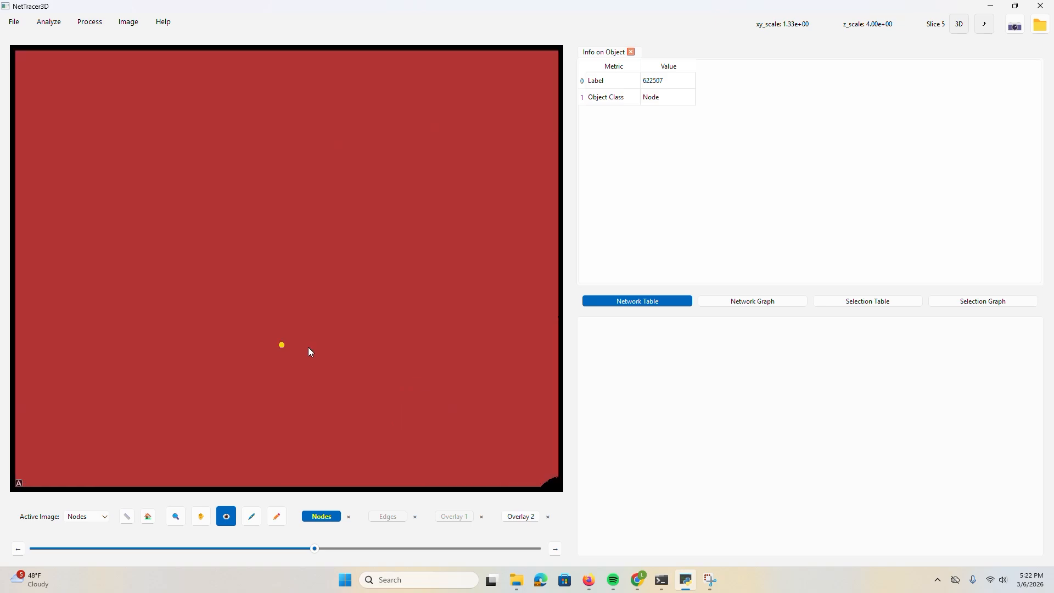
{"action": "left_click", "coordinate": [87, 22]}
{"action": "mouse_move", "coordinate": [112, 44]}
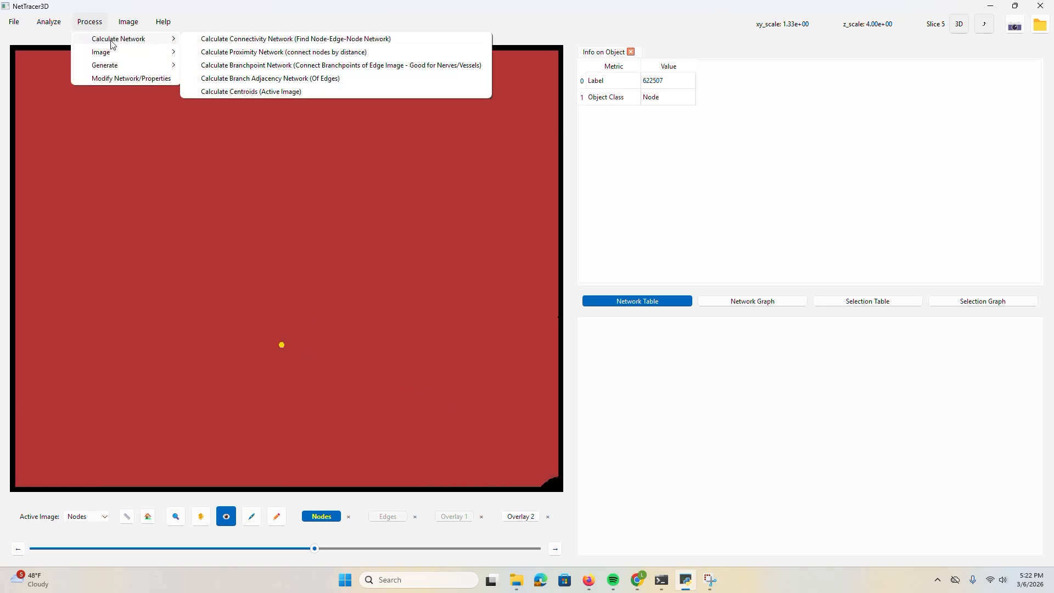
{"action": "left_click", "coordinate": [236, 52]}
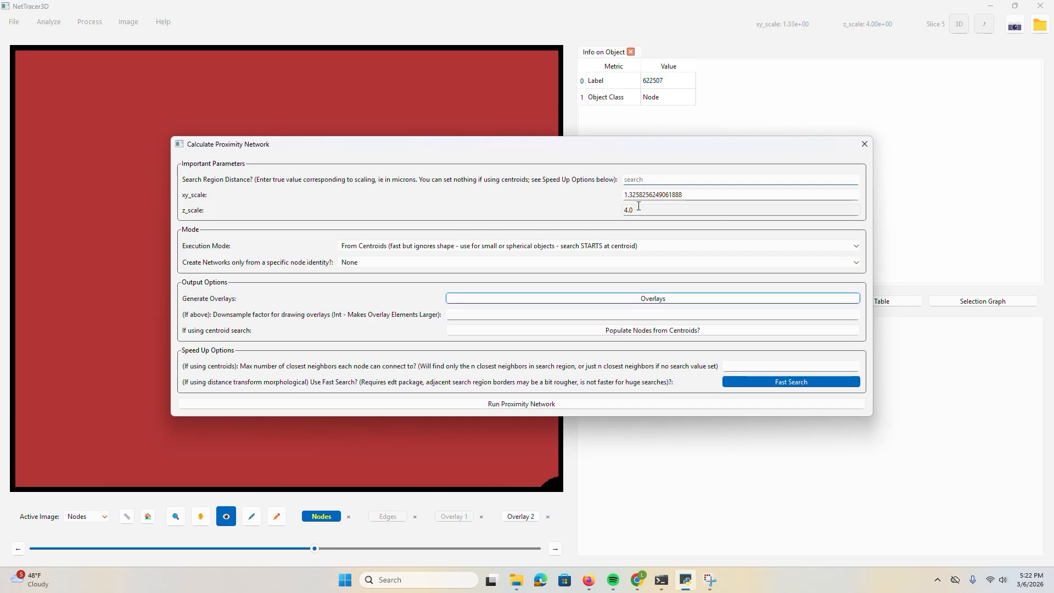
{"action": "type", "text": "0"}
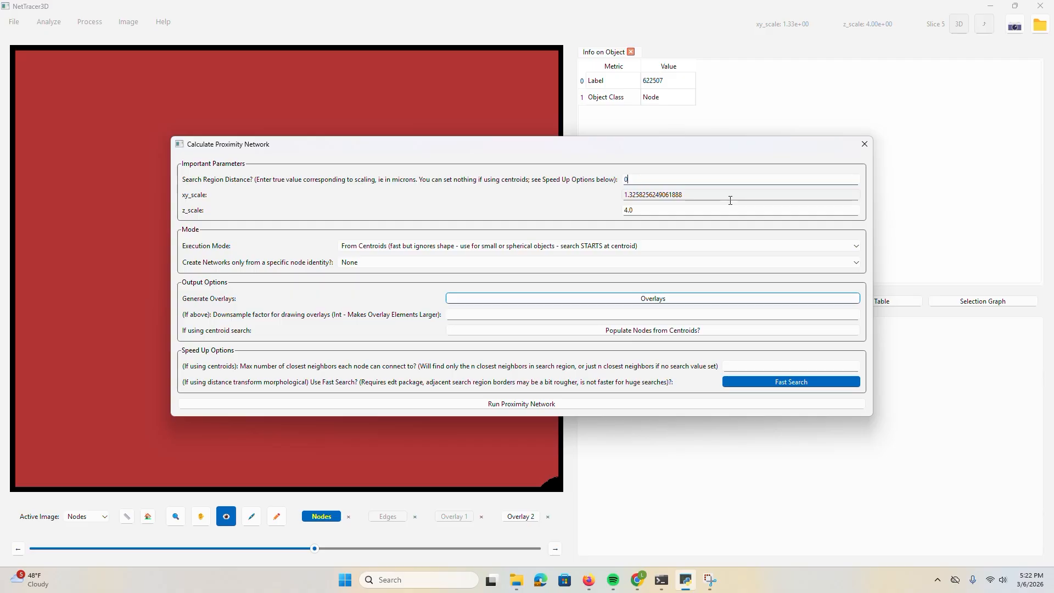
{"action": "key", "text": "BackSpace"}
{"action": "left_click", "coordinate": [777, 361]}
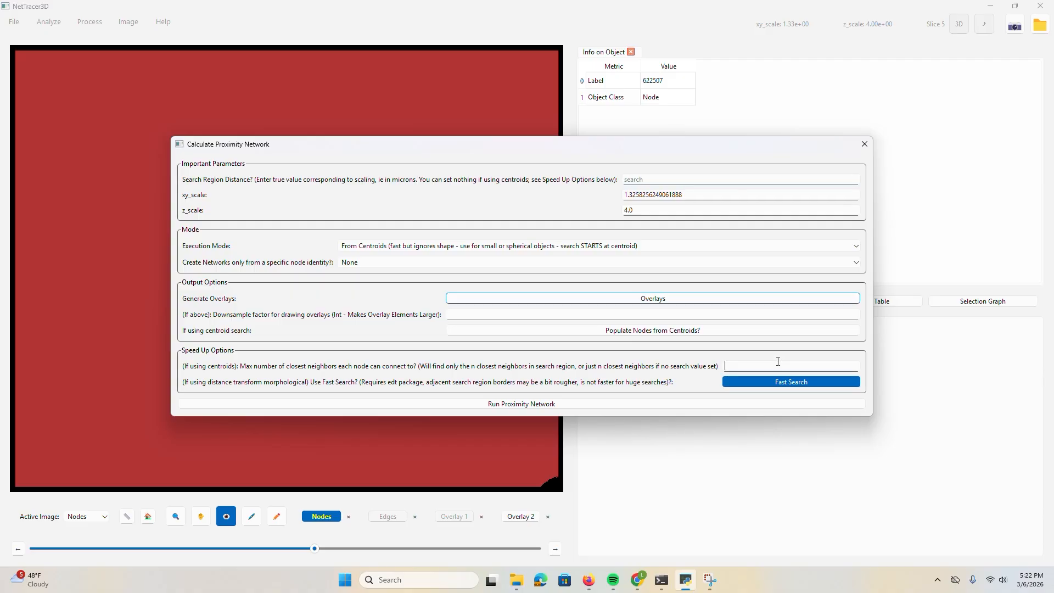
{"action": "left_click", "coordinate": [863, 144]}
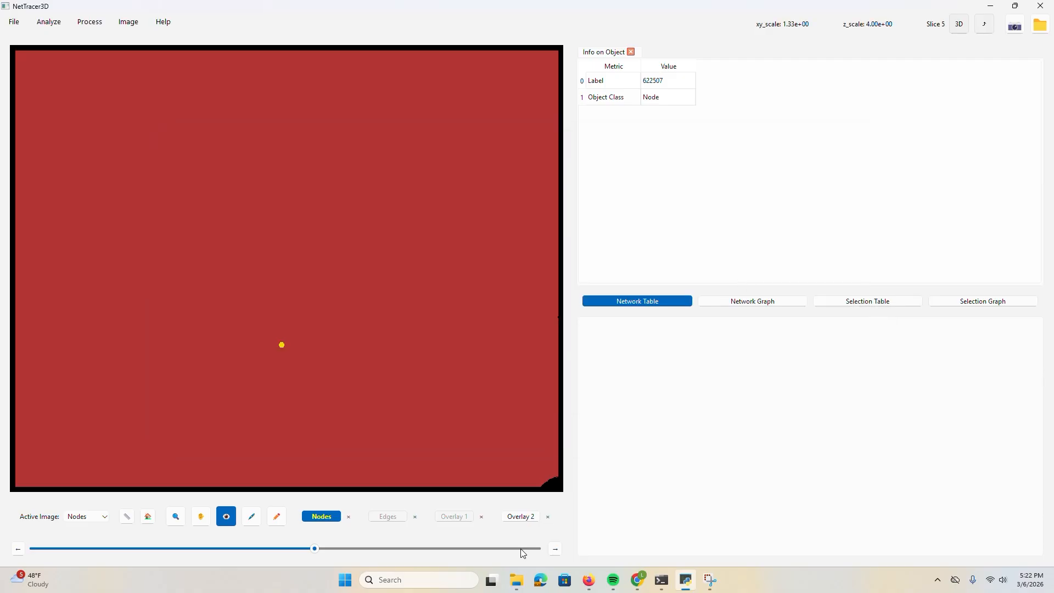
- Load the normed_session folder from the chans folder as the current session
{"action": "left_click", "coordinate": [515, 581]}
{"action": "left_click", "coordinate": [732, 104]}
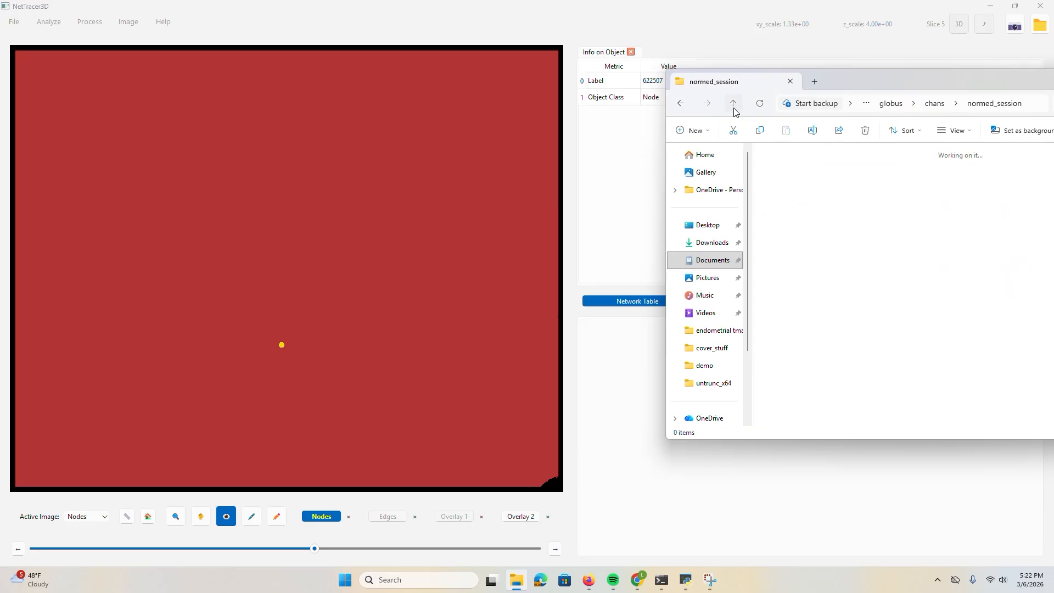
{"action": "left_click_drag", "start_coordinate": [870, 180], "coordinate": [282, 263]}
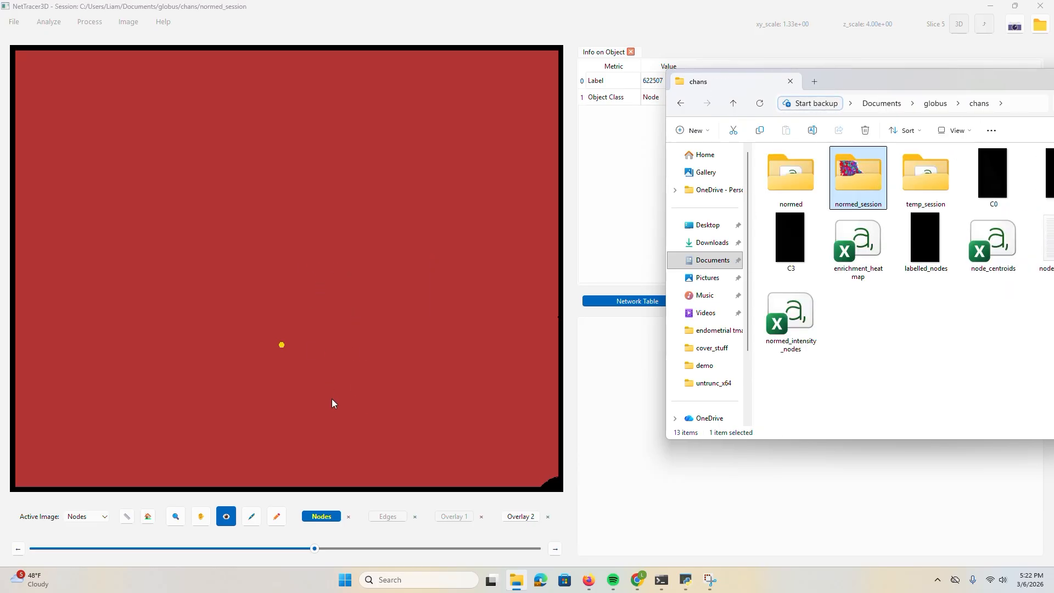
- Select hexagonal nodes on slice 0 to examine their network and community information
{"action": "left_click", "coordinate": [431, 314]}
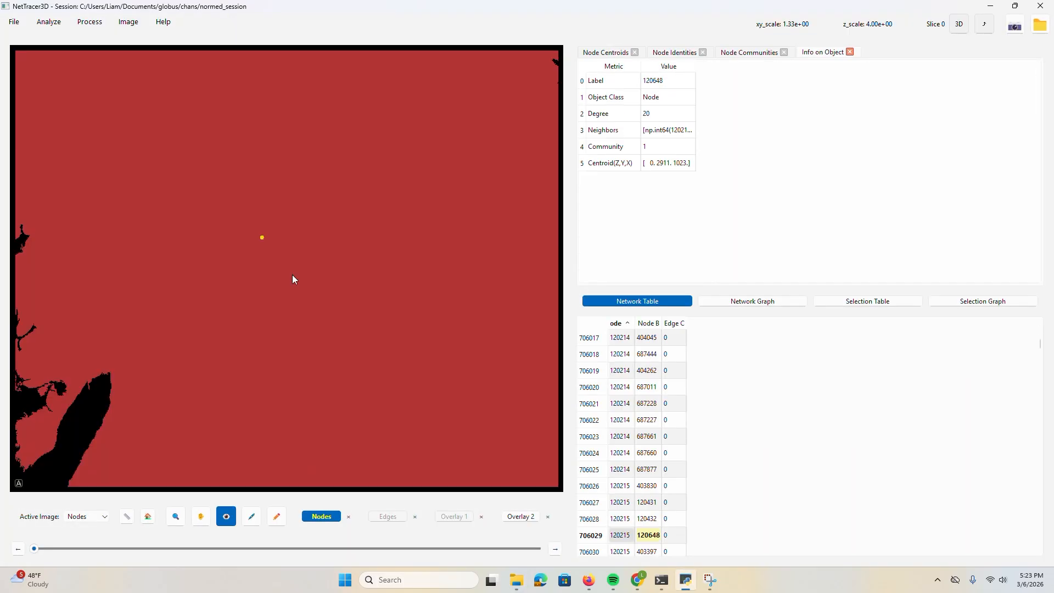
{"action": "left_click_drag", "start_coordinate": [446, 288], "coordinate": [305, 287]}
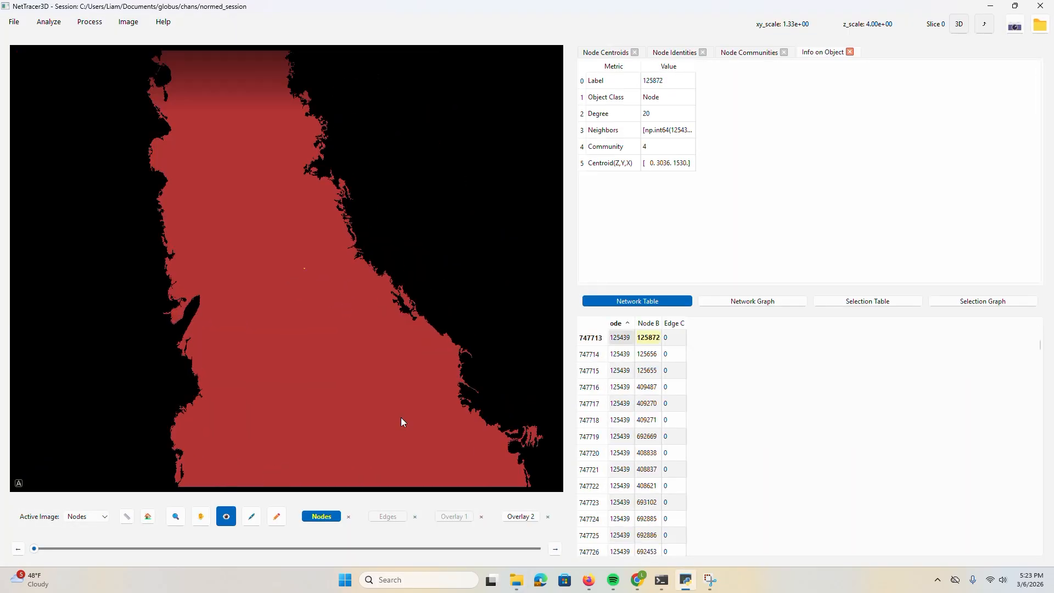
{"action": "scroll", "coordinate": [323, 278], "scroll_direction": "up", "scroll_amount": 4}
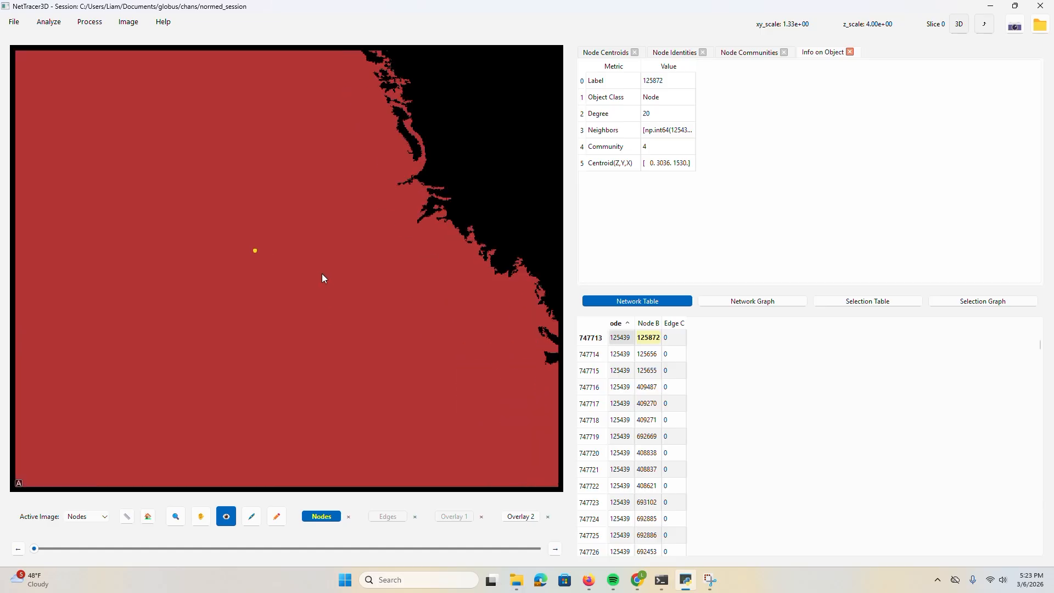
{"action": "right_click", "coordinate": [239, 233]}
- Select a hexagonal node on slice 9 and highlight its neighboring nodes
{"action": "left_click_drag", "start_coordinate": [480, 550], "coordinate": [565, 543]}
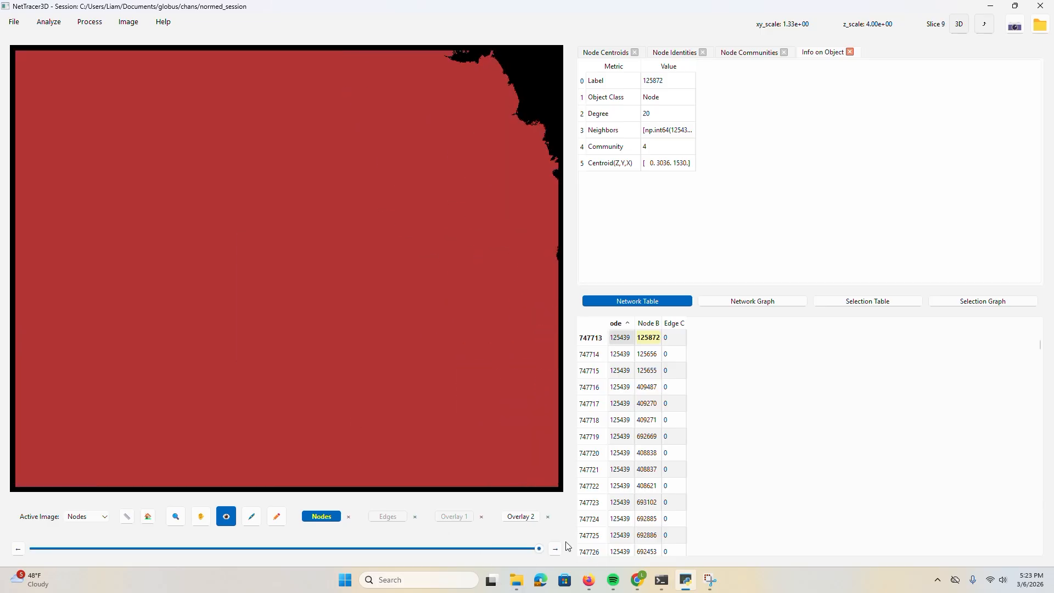
{"action": "left_click", "coordinate": [325, 292]}
{"action": "scroll", "coordinate": [325, 292], "scroll_direction": "up", "scroll_amount": 3}
{"action": "right_click", "coordinate": [325, 292]}
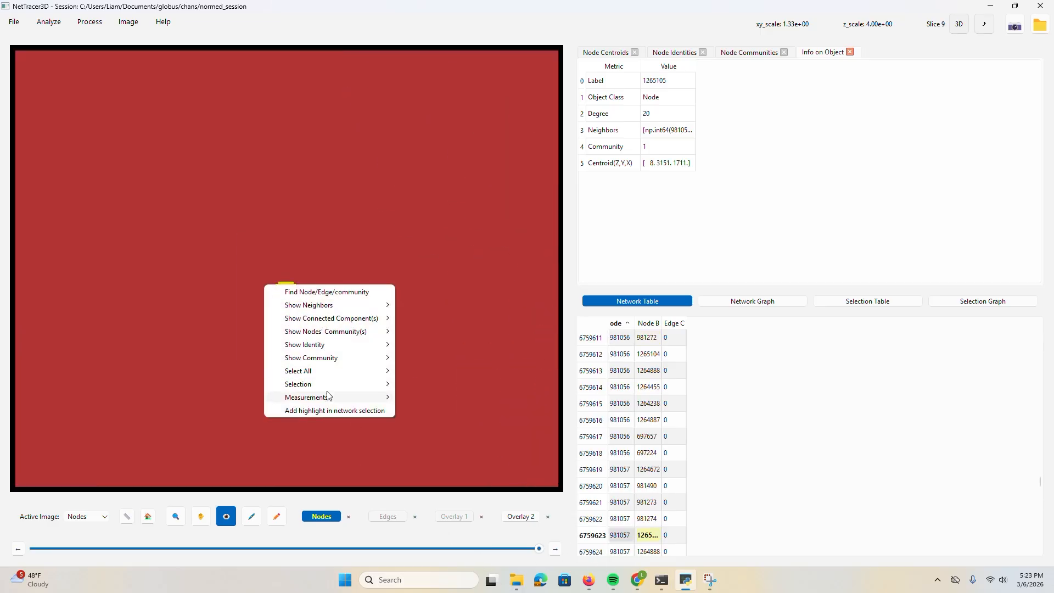
{"action": "mouse_move", "coordinate": [317, 306]}
{"action": "left_click", "coordinate": [420, 310]}
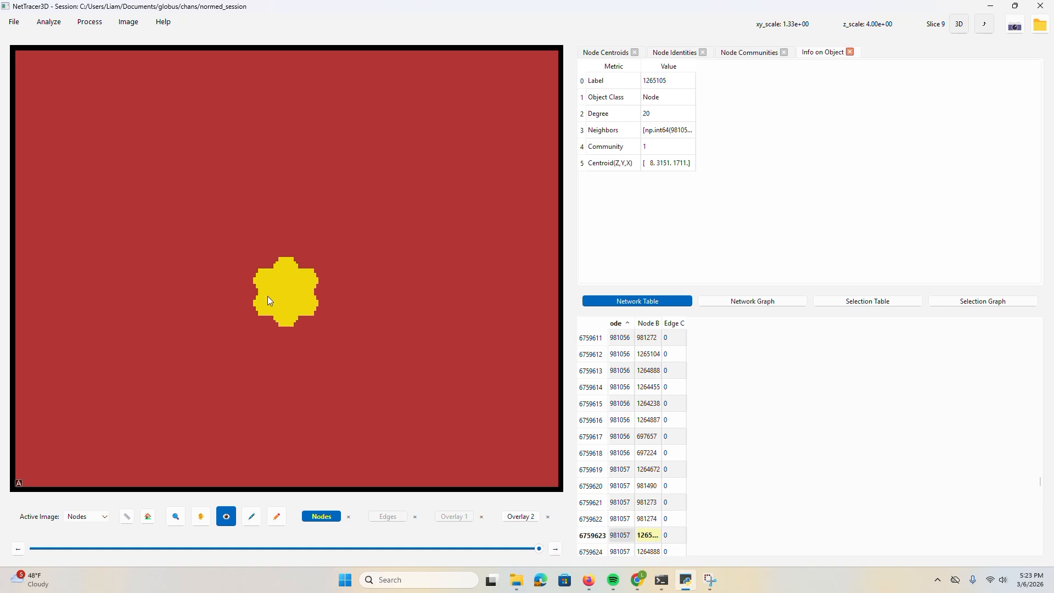
- Scan through the slices to examine the highlighted neighbors in depth and return to slice 9
{"action": "left_click", "coordinate": [503, 548]}
{"action": "left_click_drag", "start_coordinate": [430, 546], "coordinate": [281, 537]}
{"action": "left_click_drag", "start_coordinate": [281, 552], "coordinate": [538, 549]}
{"action": "scroll", "coordinate": [430, 336], "scroll_direction": "down", "scroll_amount": 6}
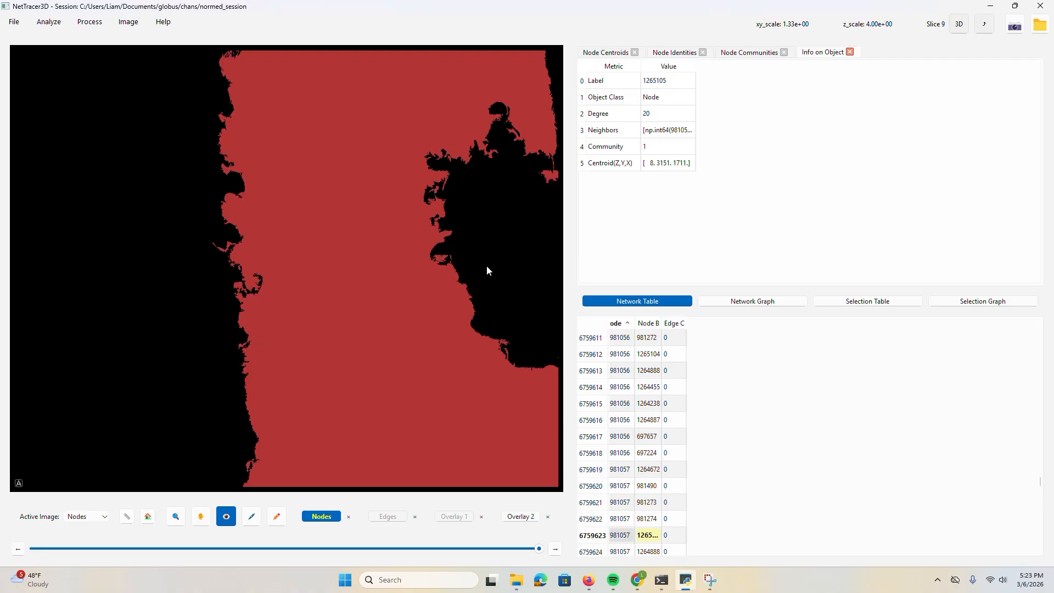
- Start assigning node identities from overlap with the images in the normed folder, without saving the mean intensity table
{"action": "left_click", "coordinate": [14, 22]}
{"action": "mouse_move", "coordinate": [44, 78]}
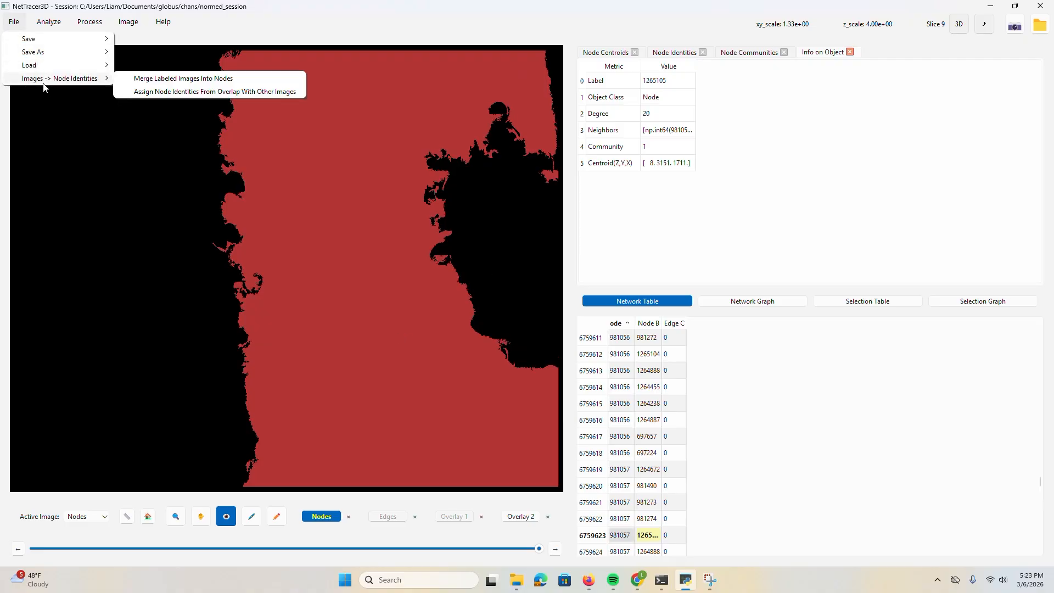
{"action": "left_click", "coordinate": [184, 92]}
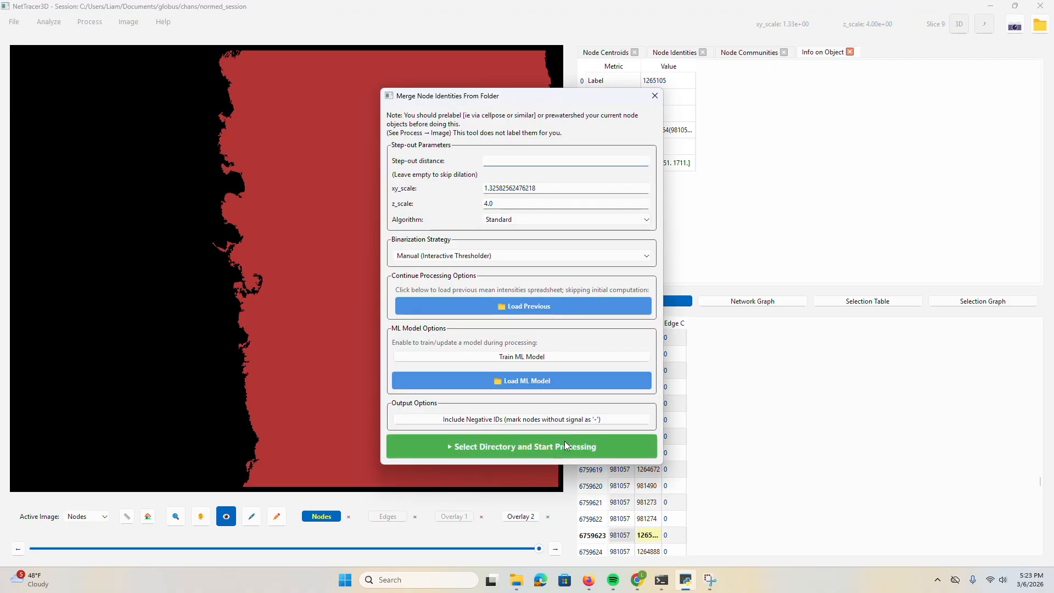
{"action": "left_click", "coordinate": [553, 450]}
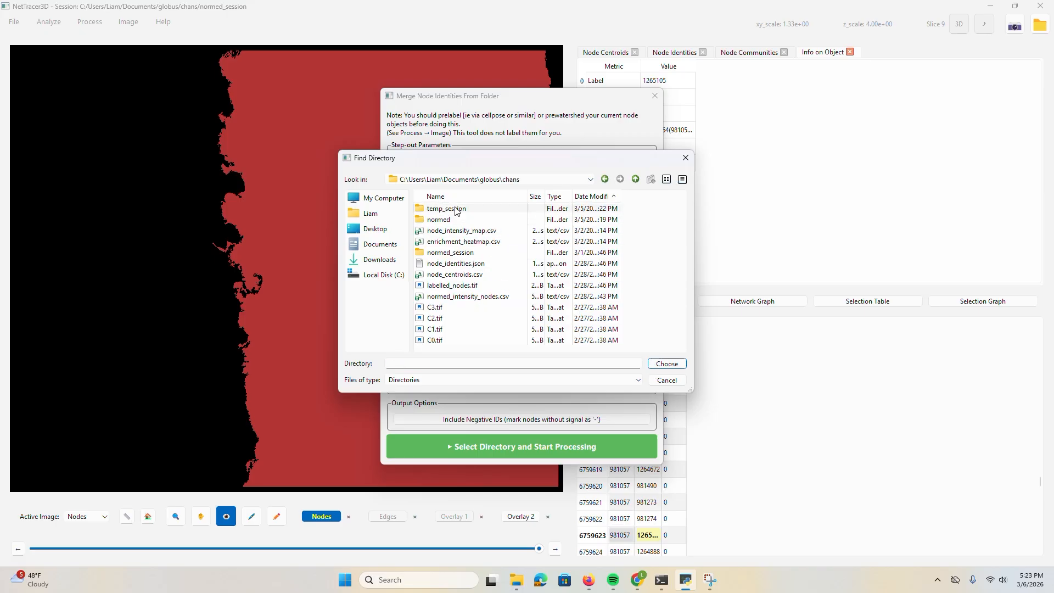
{"action": "double_click", "coordinate": [456, 221]}
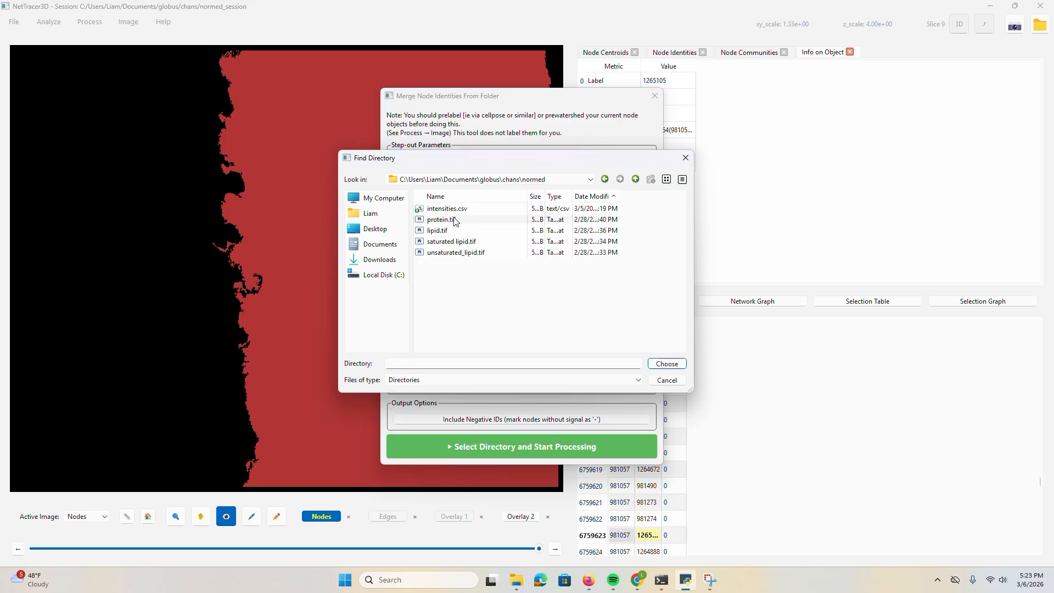
{"action": "left_click", "coordinate": [666, 363]}
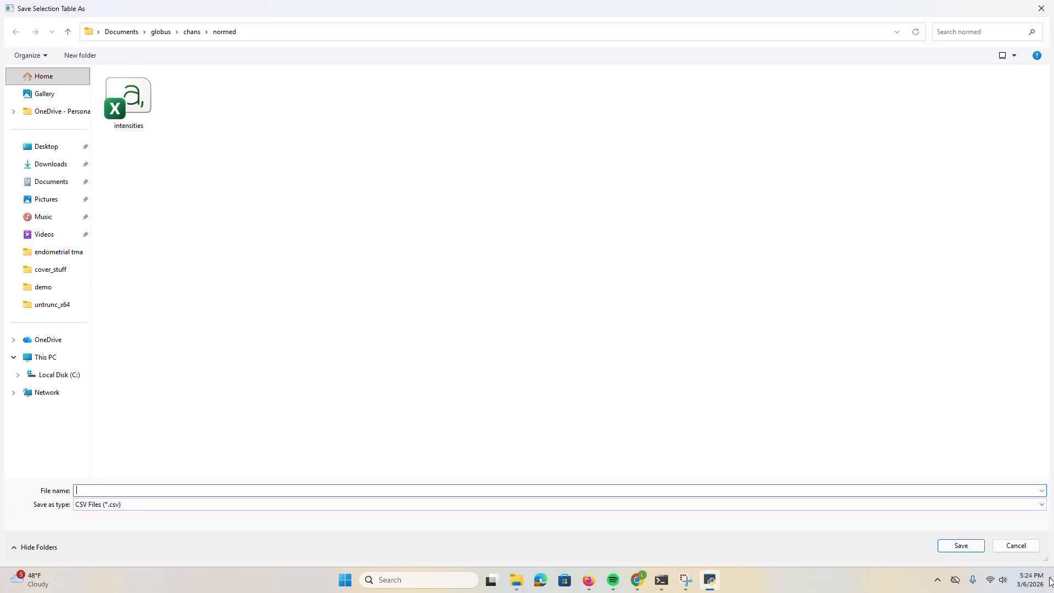
{"action": "left_click", "coordinate": [1016, 545]}
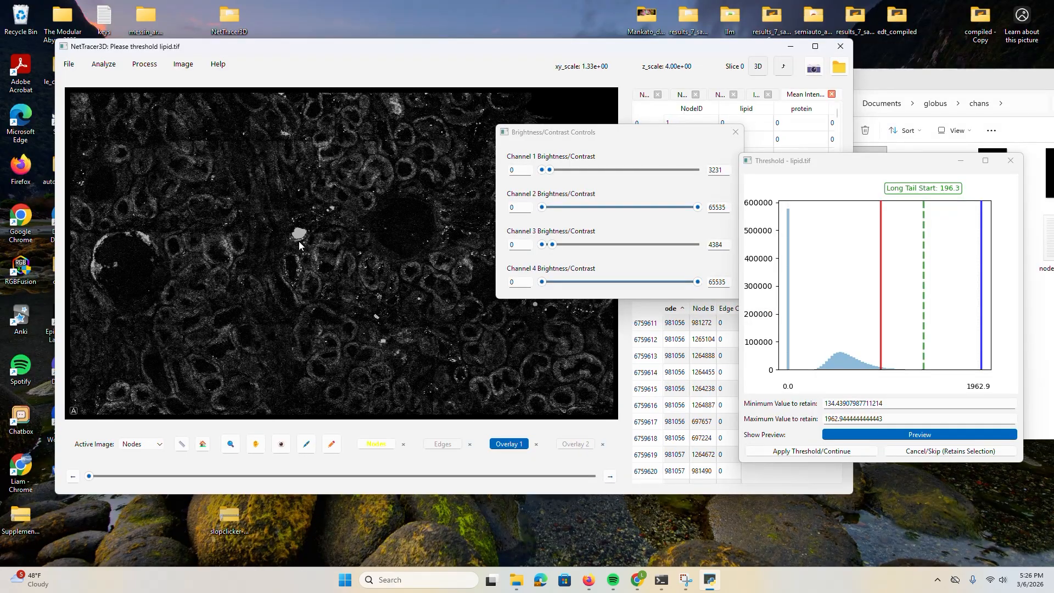
- Show the nodes over the lipid.tif channel on slice 5 and raise the threshold's minimum value to about 163.9
{"action": "left_click_drag", "start_coordinate": [402, 465], "coordinate": [380, 486]}
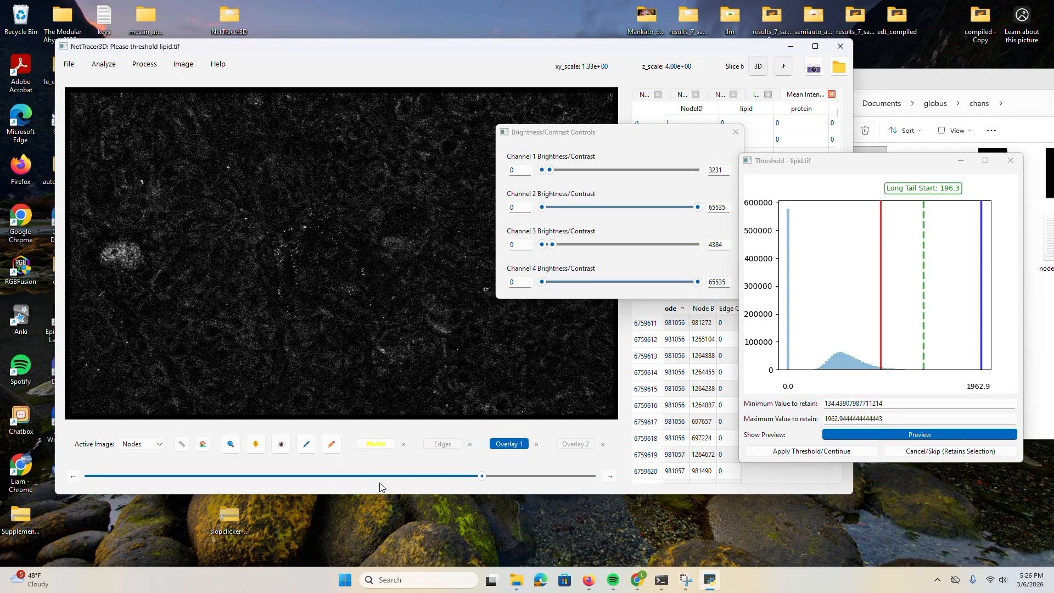
{"action": "left_click", "coordinate": [377, 444]}
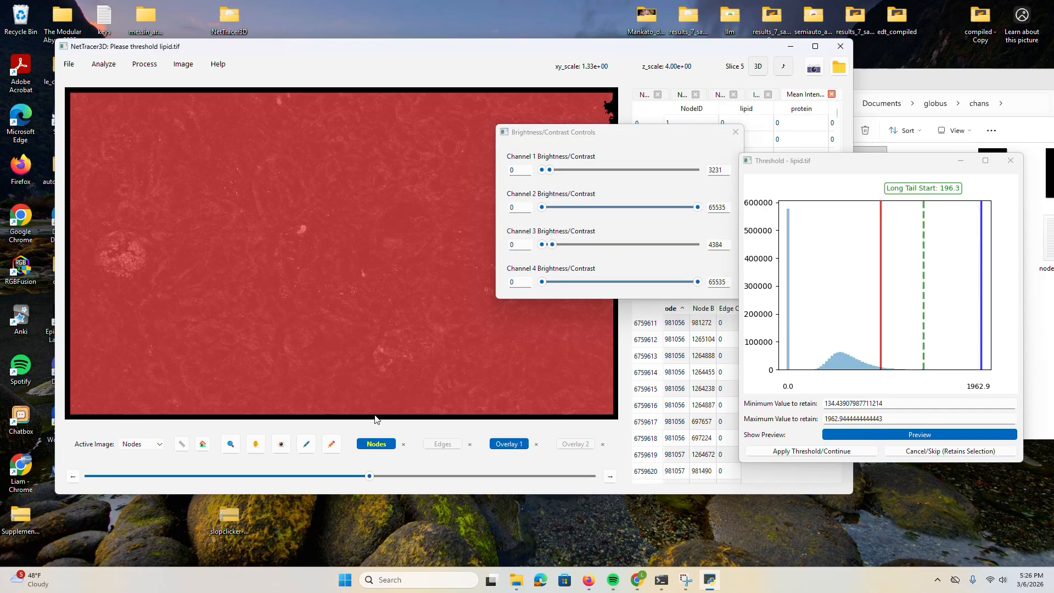
{"action": "left_click", "coordinate": [281, 444]}
{"action": "mouse_move", "coordinate": [882, 342]}
{"action": "left_mouse_down"}
{"action": "mouse_move", "coordinate": [859, 341]}
{"action": "mouse_move", "coordinate": [902, 335]}
{"action": "left_mouse_up"}
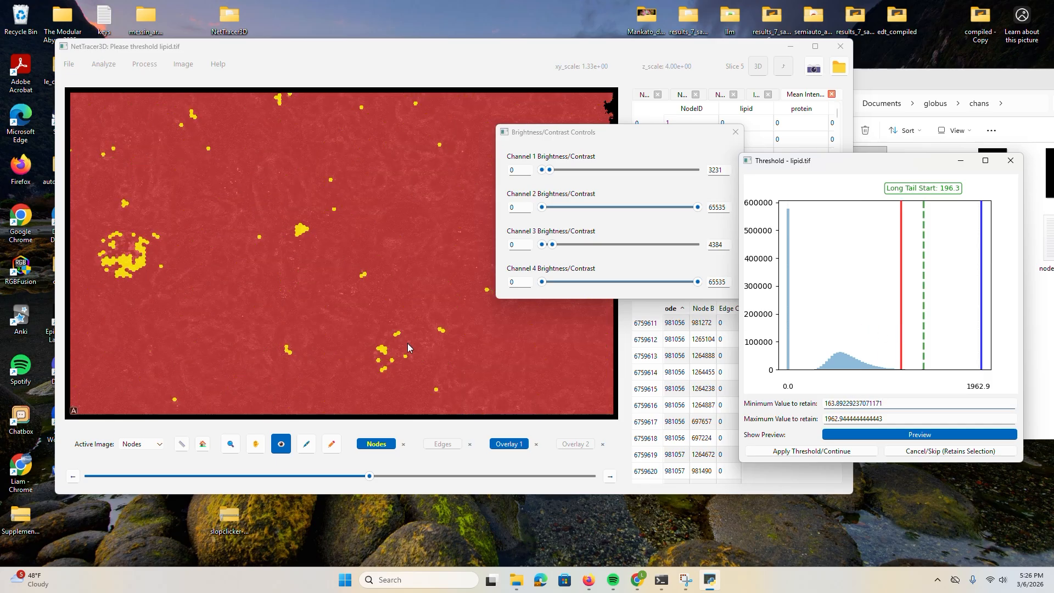
- Close the lipid.tif threshold window to finish merging the node identities, and close the brightness/contrast controls
{"action": "left_click", "coordinate": [1010, 161]}
{"action": "left_click", "coordinate": [617, 293]}
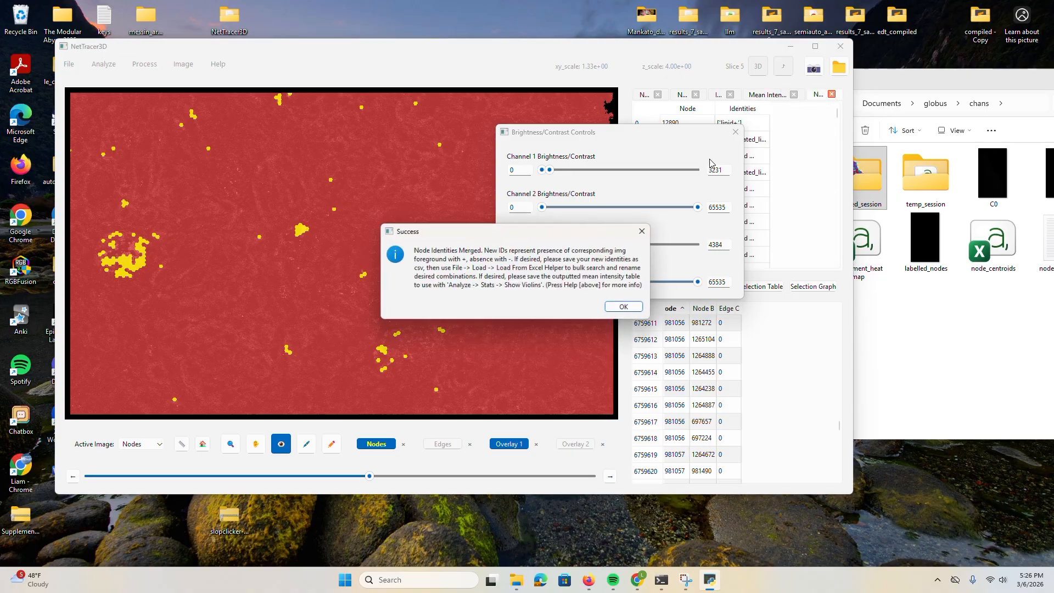
{"action": "left_click", "coordinate": [623, 308]}
{"action": "left_click", "coordinate": [736, 133]}
- Widen the Identities column to examine the lipid identities of individual nodes, and clear the node highlighting
{"action": "scroll", "coordinate": [741, 139], "scroll_direction": "down", "scroll_amount": 3}
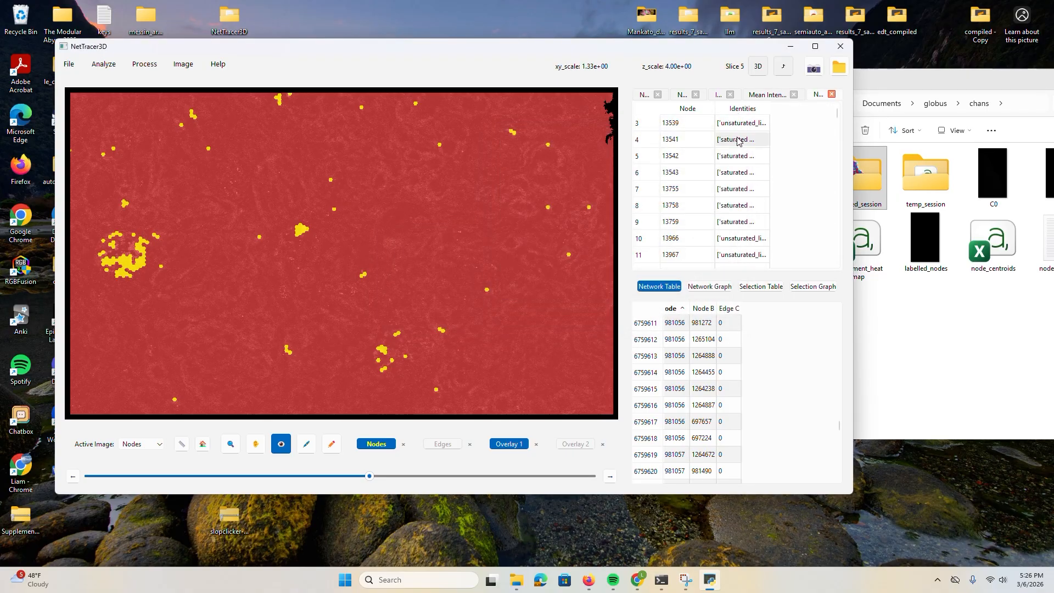
{"action": "scroll", "coordinate": [499, 208], "scroll_direction": "down", "scroll_amount": 3}
{"action": "left_click", "coordinate": [721, 175]}
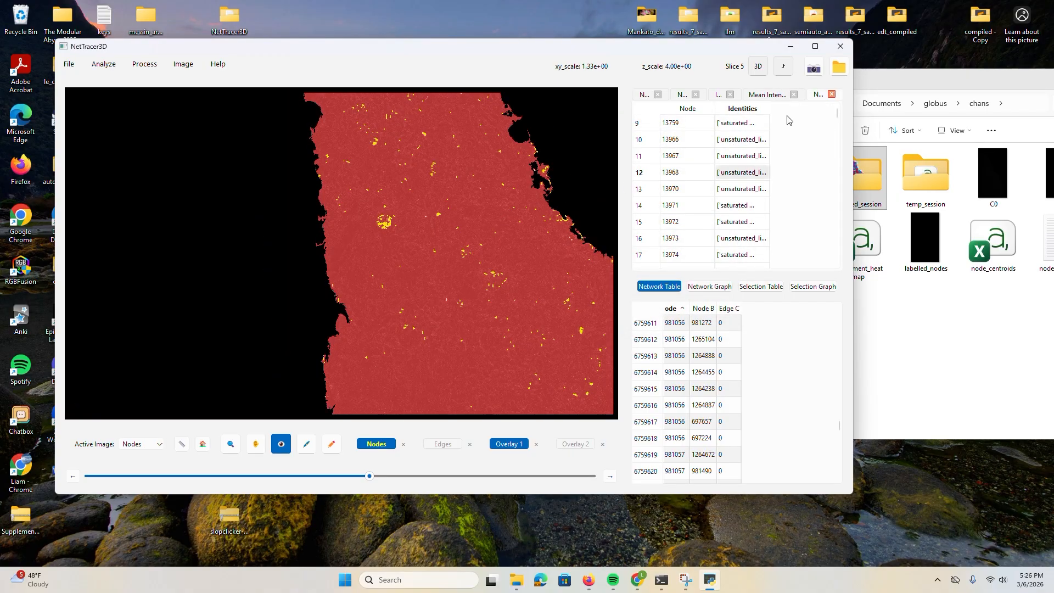
{"action": "left_click_drag", "start_coordinate": [769, 108], "coordinate": [845, 134]}
{"action": "left_click_drag", "start_coordinate": [785, 207], "coordinate": [758, 187]}
{"action": "left_click", "coordinate": [760, 208]}
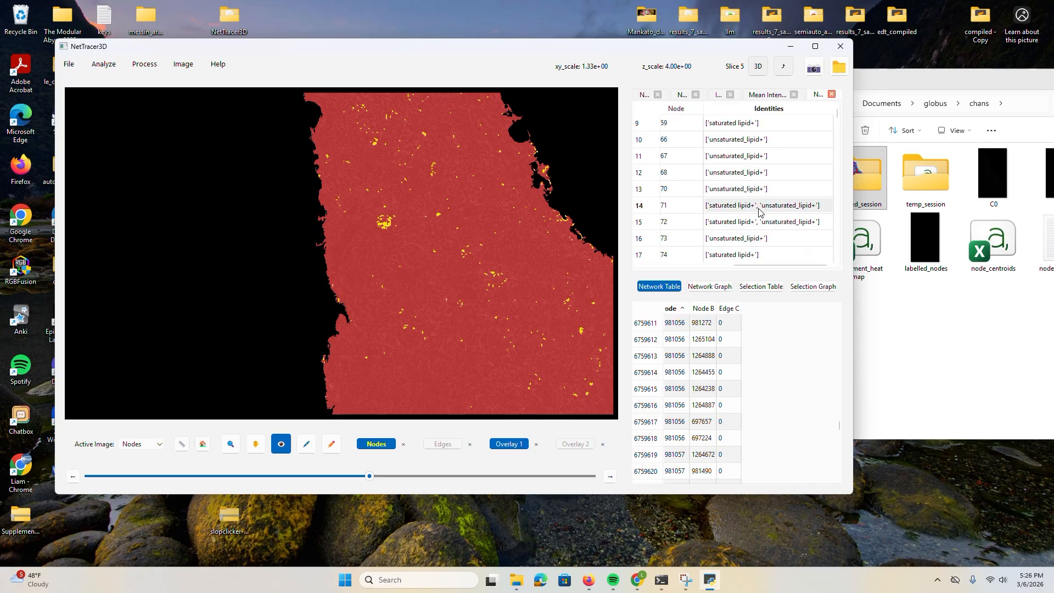
{"action": "left_click", "coordinate": [737, 251]}
{"action": "left_click", "coordinate": [545, 170]}
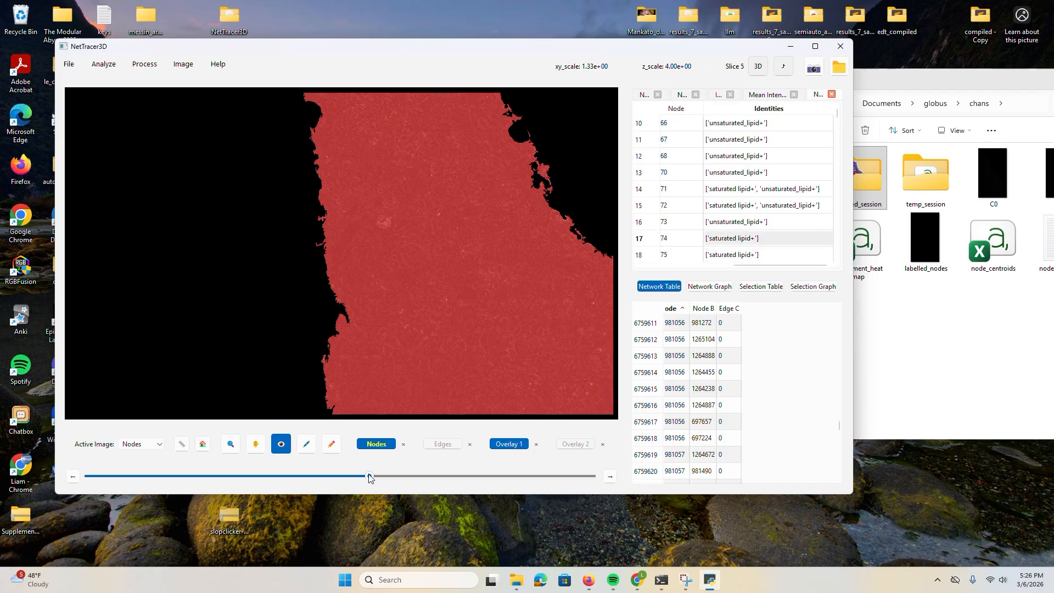
- Hide the nodes on slice 6 and load overlay_2 from the normed_session folder as Overlay 2
{"action": "left_click_drag", "start_coordinate": [368, 474], "coordinate": [425, 475]}
{"action": "left_click", "coordinate": [375, 443]}
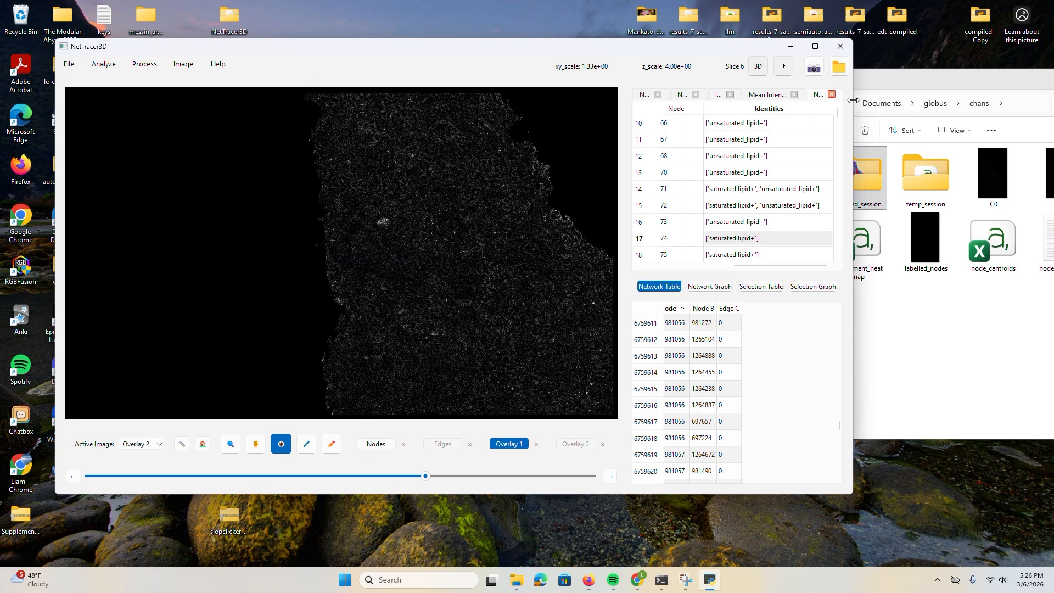
{"action": "double_click", "coordinate": [860, 180]}
{"action": "left_click", "coordinate": [830, 282]}
{"action": "left_click_drag", "start_coordinate": [830, 282], "coordinate": [461, 332]}
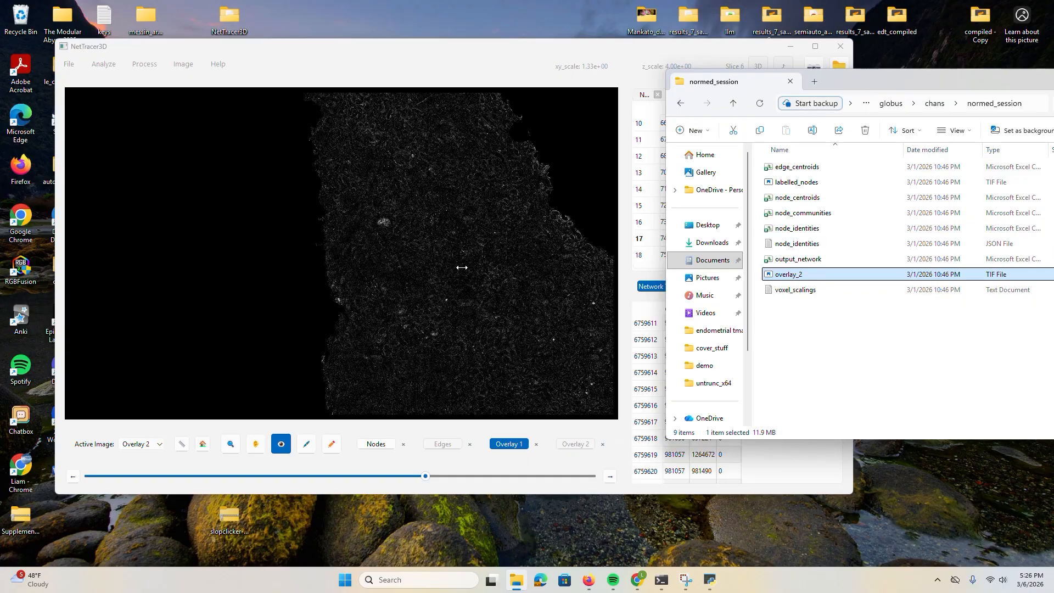
{"action": "scroll", "coordinate": [457, 197], "scroll_direction": "down", "scroll_amount": 5}
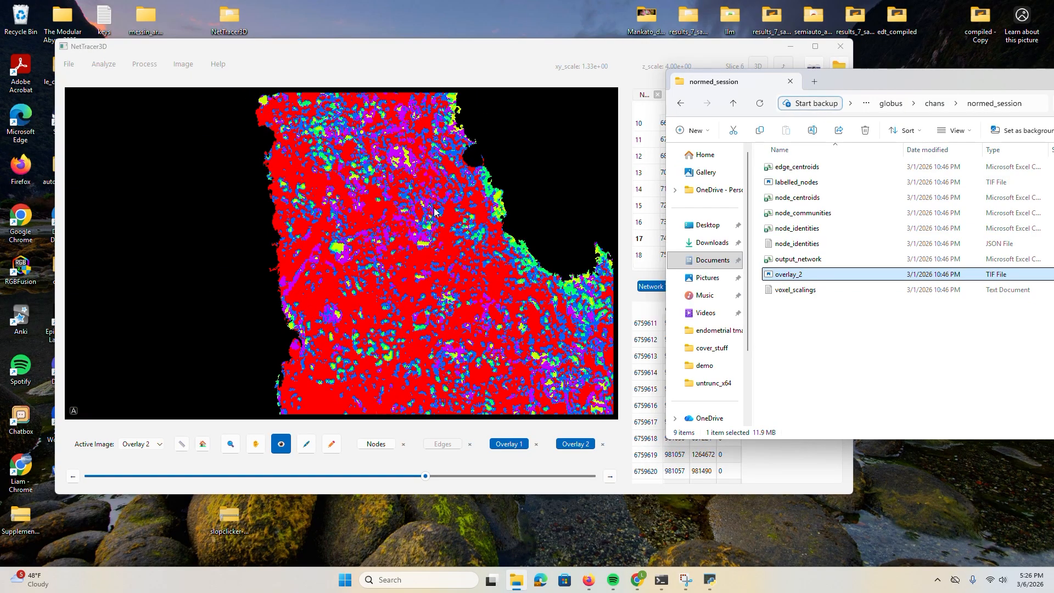
- Maximize the window and open the identity violin, UMAP and intensity community tool with the intensities spreadsheet from the normed folder
{"action": "left_click", "coordinate": [113, 65]}
{"action": "left_click", "coordinate": [154, 61]}
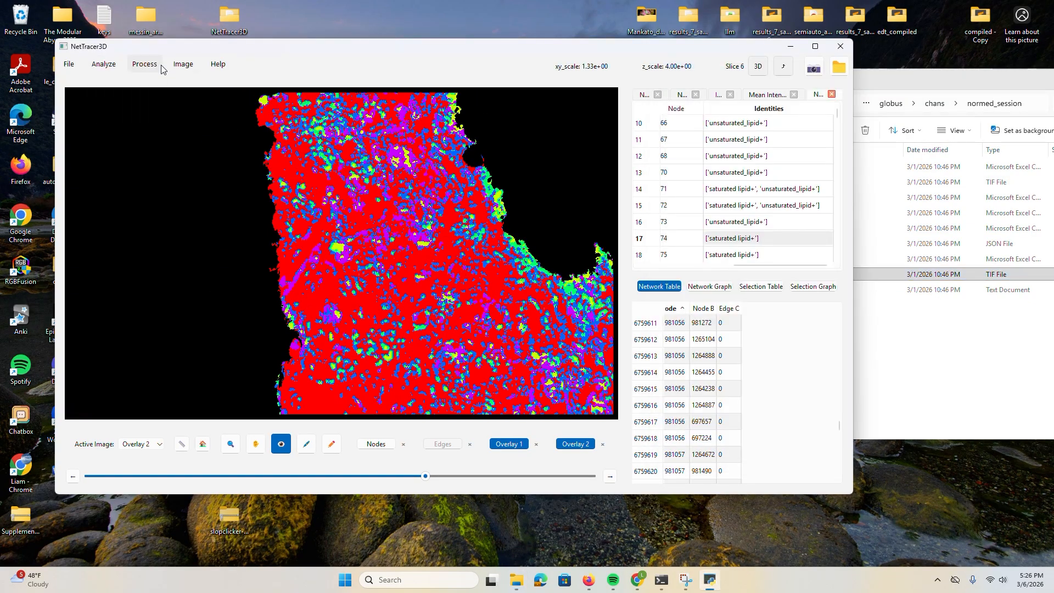
{"action": "double_click", "coordinate": [174, 48]}
{"action": "left_click", "coordinate": [40, 23]}
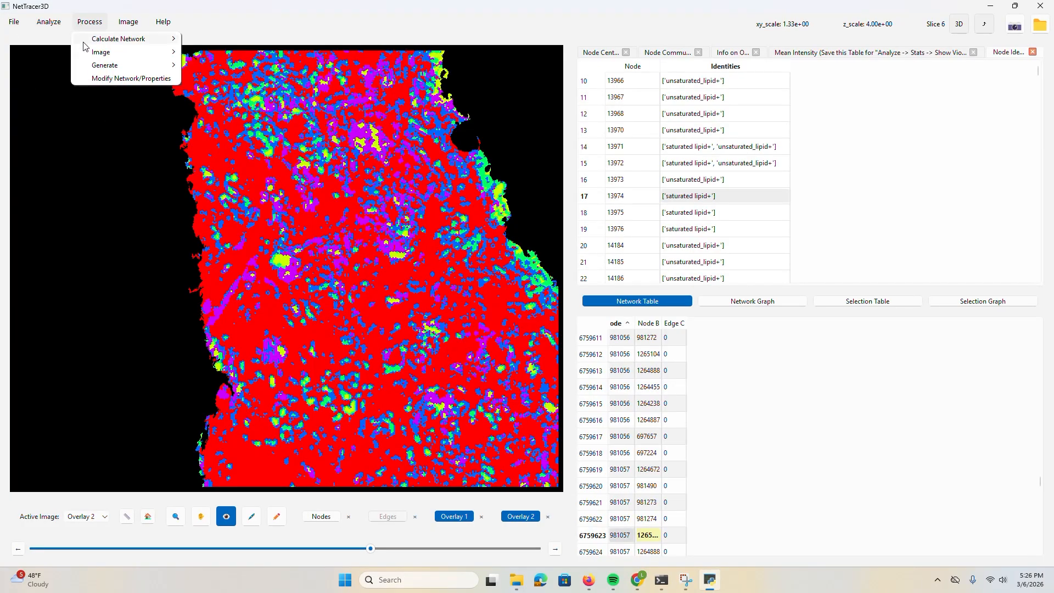
{"action": "mouse_move", "coordinate": [62, 51]}
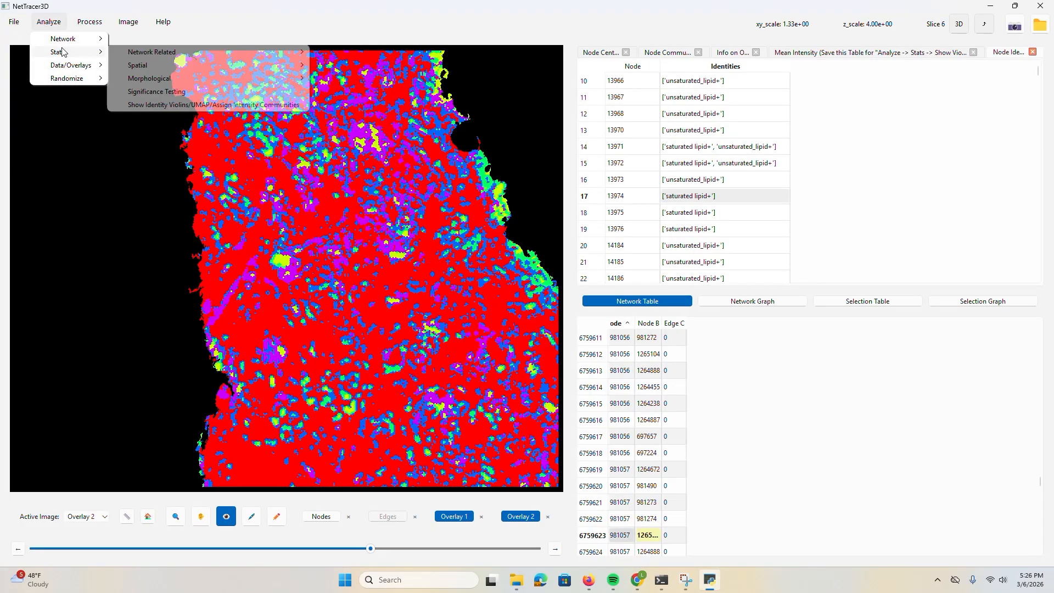
{"action": "left_click", "coordinate": [172, 105]}
{"action": "left_click", "coordinate": [643, 306]}
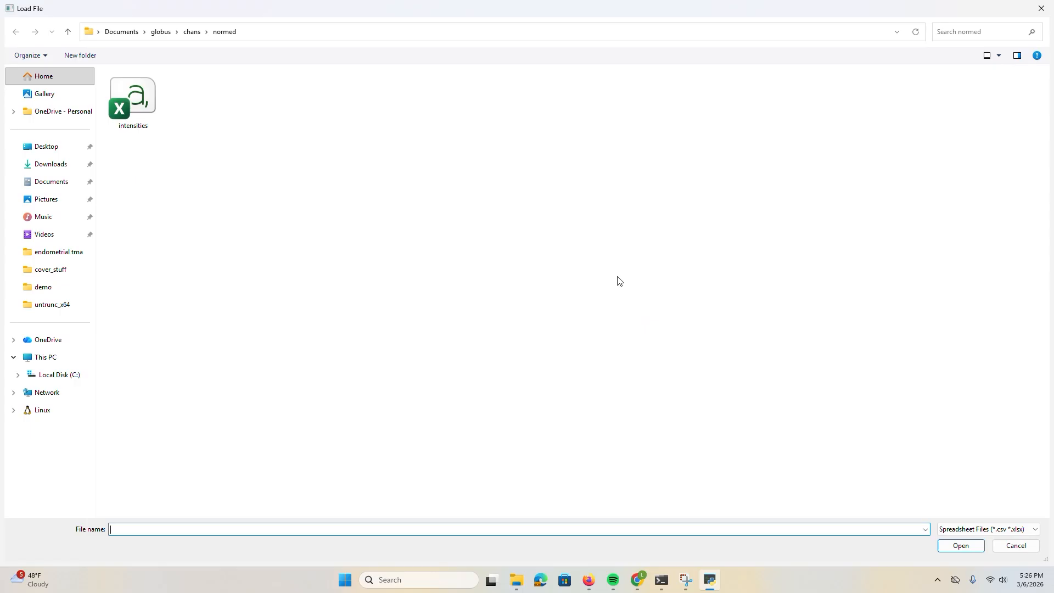
{"action": "double_click", "coordinate": [135, 101]}
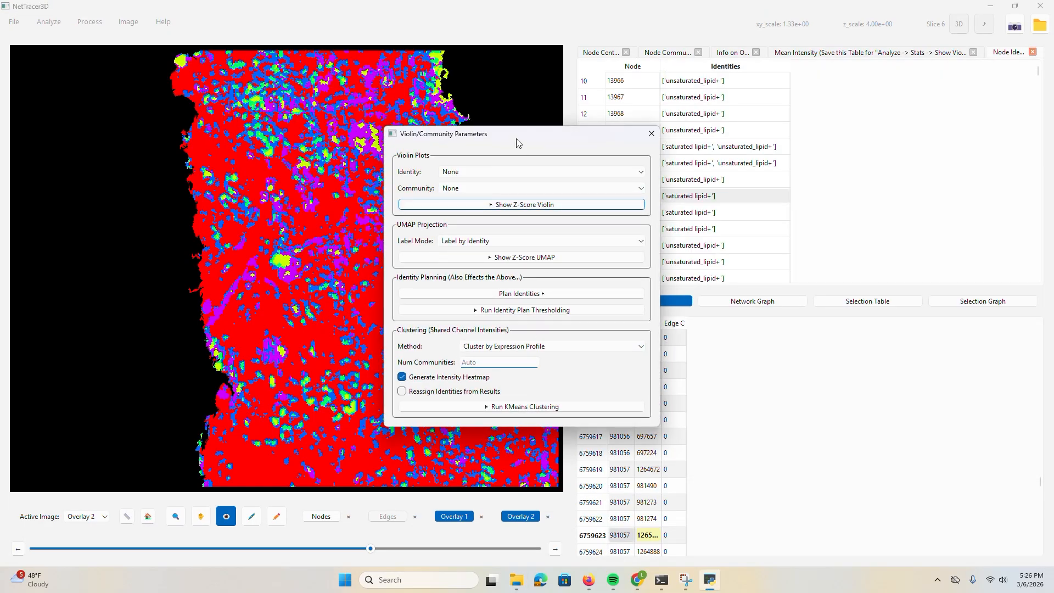
- Cluster the nodes by expression profile into 5 KMeans communities with an intensity heatmap, and generate their color-coded overlay in Overlay 2
{"action": "left_click_drag", "start_coordinate": [514, 138], "coordinate": [706, 118]}
{"action": "type", "text": "5"}
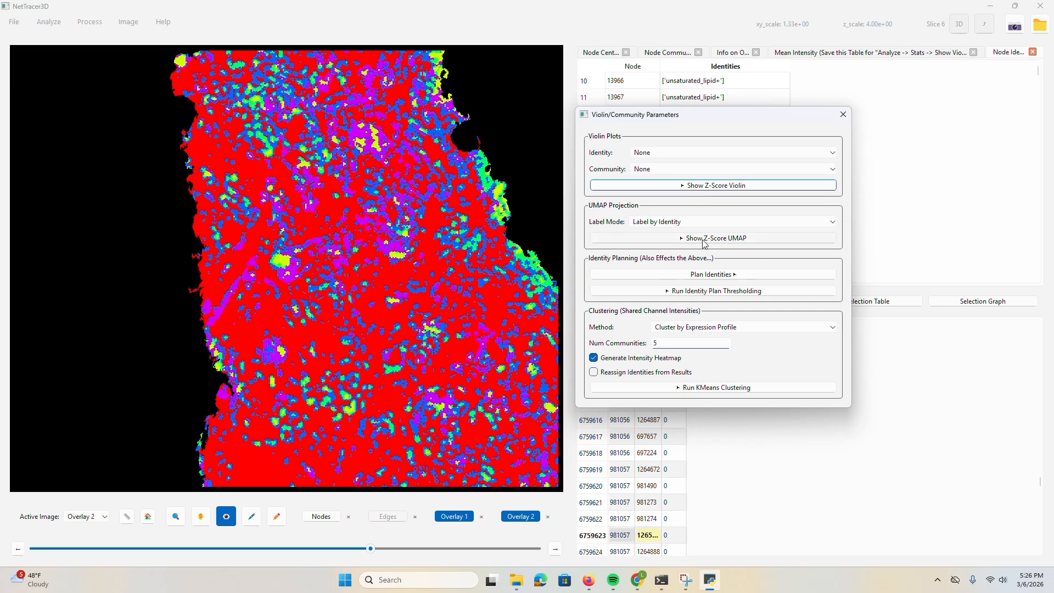
{"action": "left_click", "coordinate": [688, 388]}
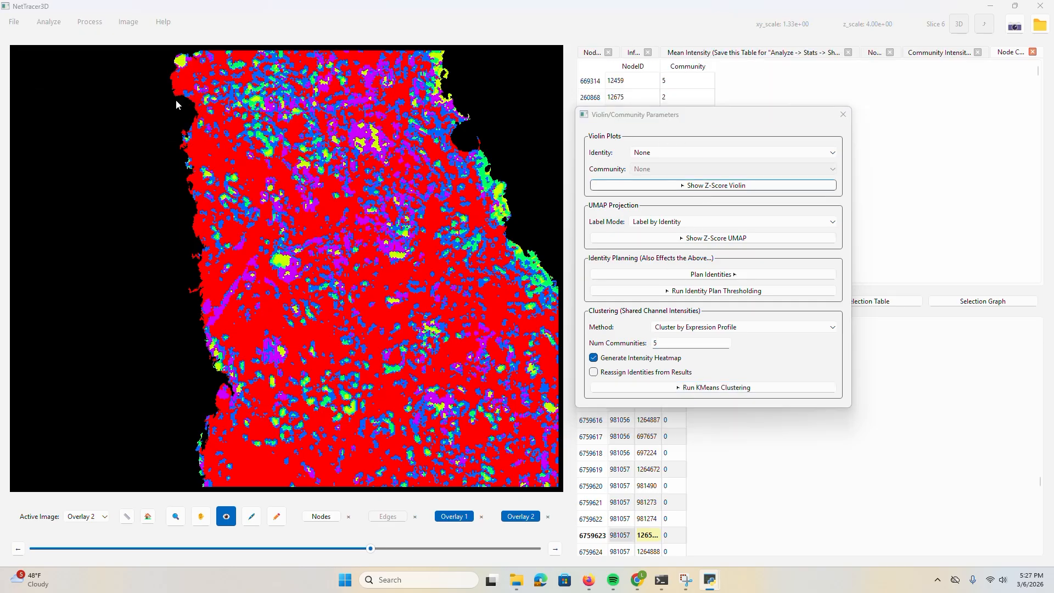
{"action": "left_click", "coordinate": [610, 303]}
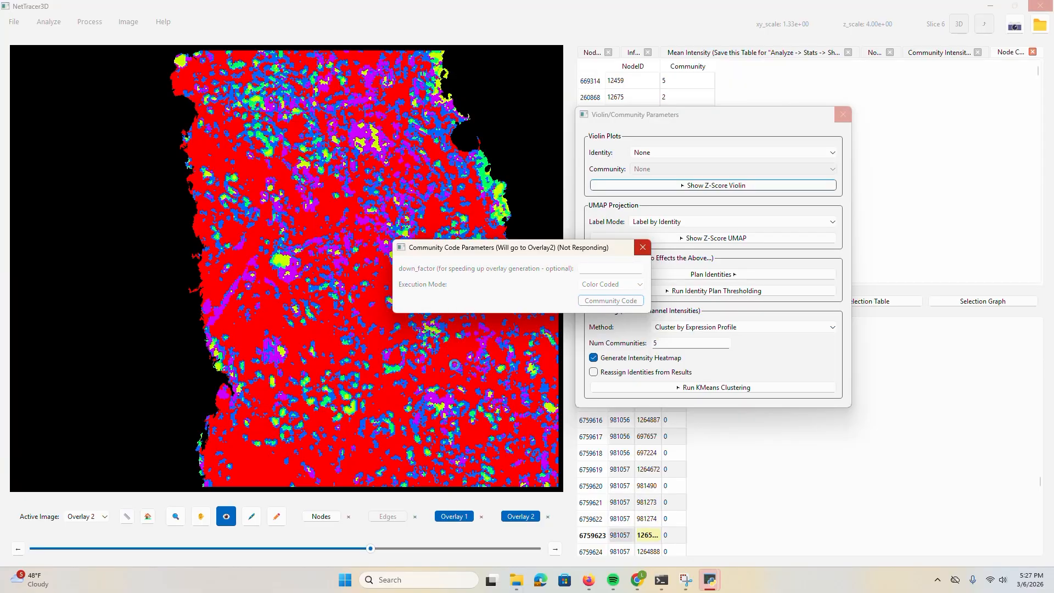
{"action": "scroll", "coordinate": [405, 273], "scroll_direction": "down", "scroll_amount": 3}
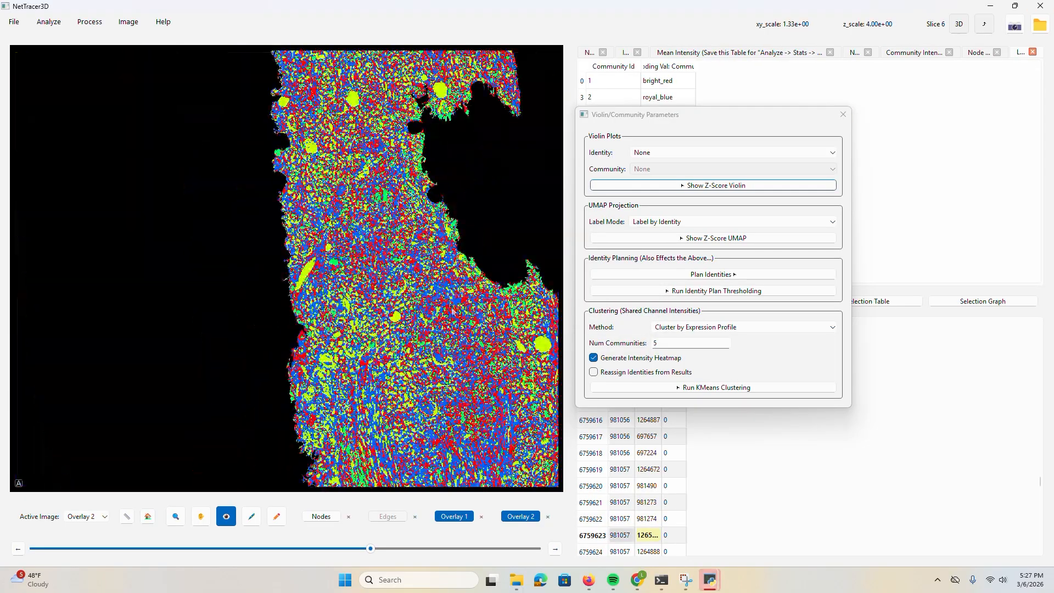